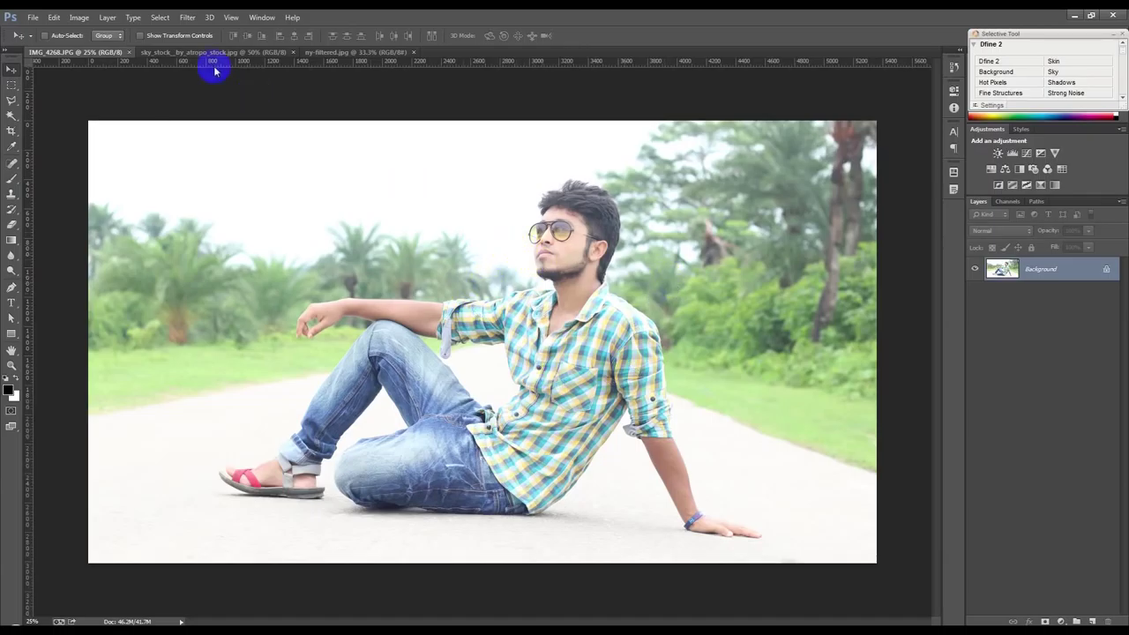
Apply Camera Raw with Highlights -100, Shadows -43, Whites -24, Blacks -13, Temperature +4, Clarity 0.
left_click(179, 19)
left_click(197, 85)
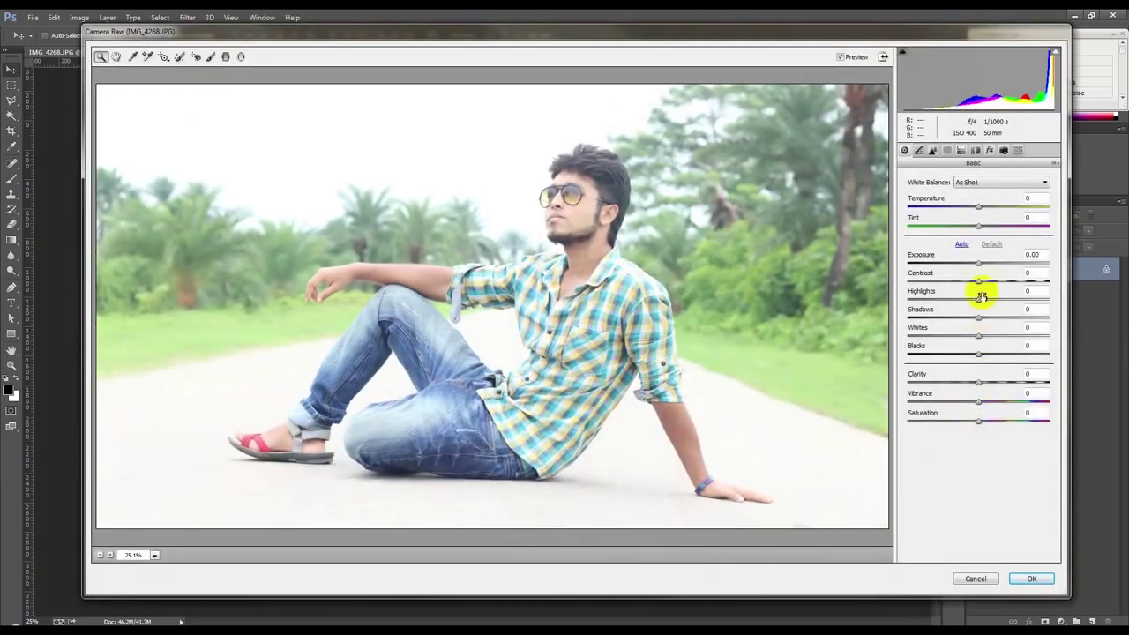
left_click(977, 297)
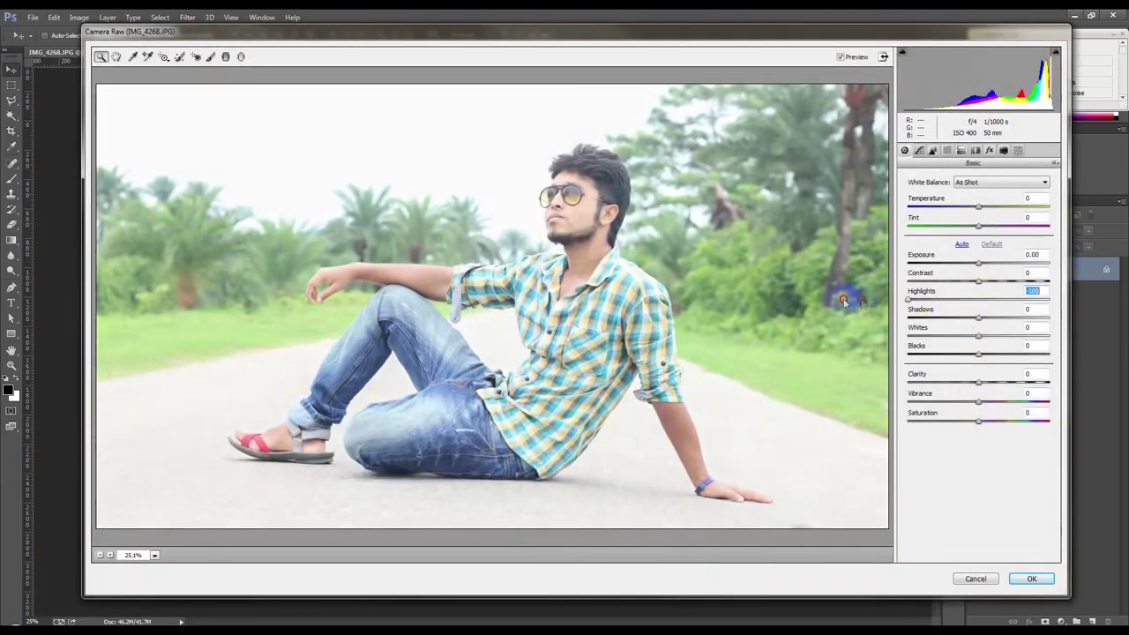
type("-100")
key("Return")
mouse_move(958, 320)
left_mouse_down()
mouse_move(986, 321)
mouse_move(935, 326)
mouse_move(952, 321)
mouse_move(952, 355)
mouse_move(933, 356)
mouse_move(969, 355)
mouse_move(958, 340)
mouse_move(985, 340)
mouse_move(938, 337)
mouse_move(965, 339)
left_mouse_up()
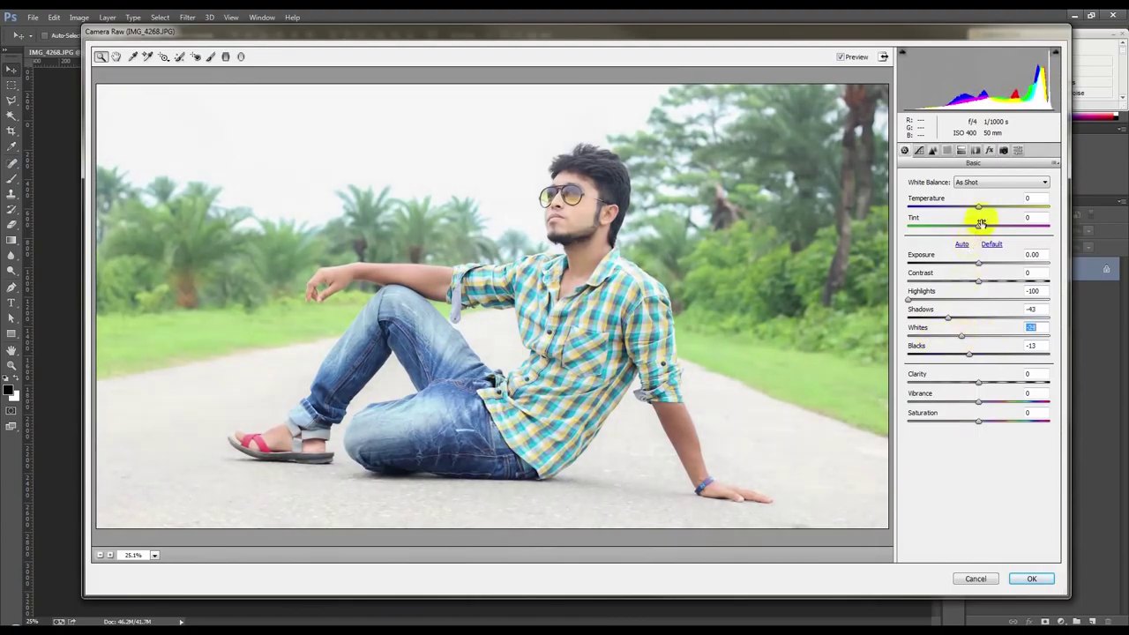
left_click_drag(982, 209, 984, 211)
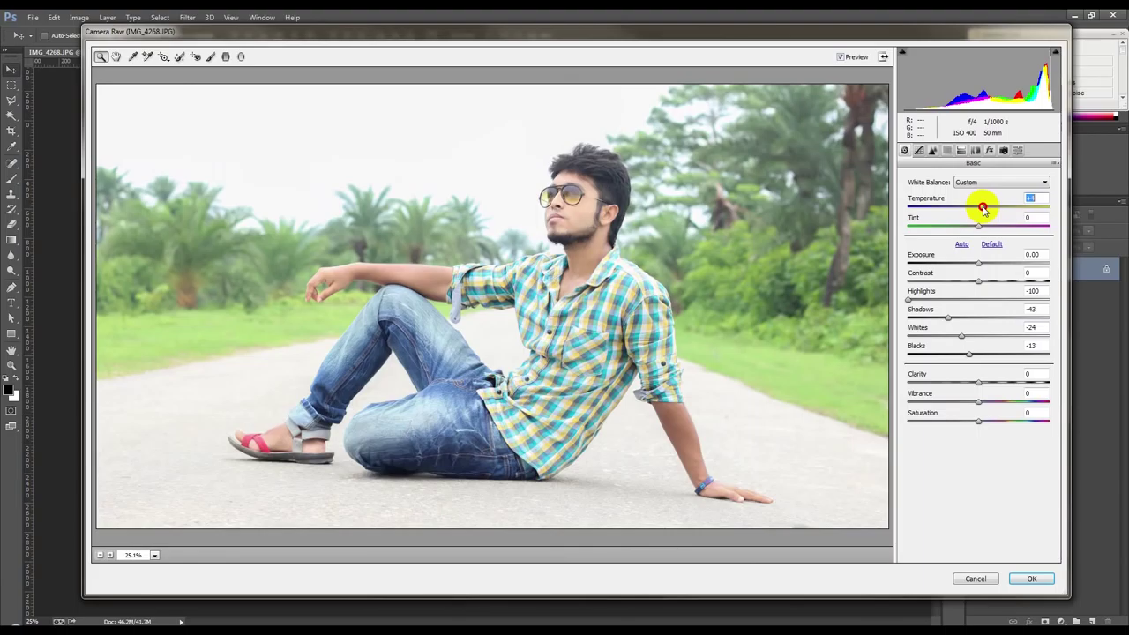
left_click_drag(978, 383, 995, 385)
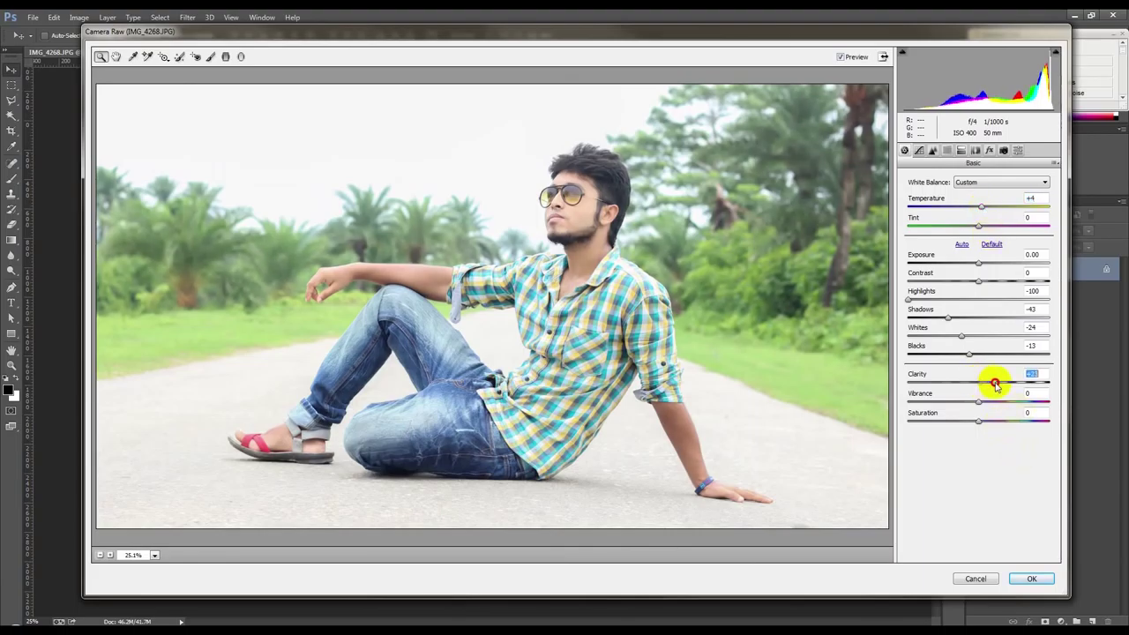
double_click(995, 385)
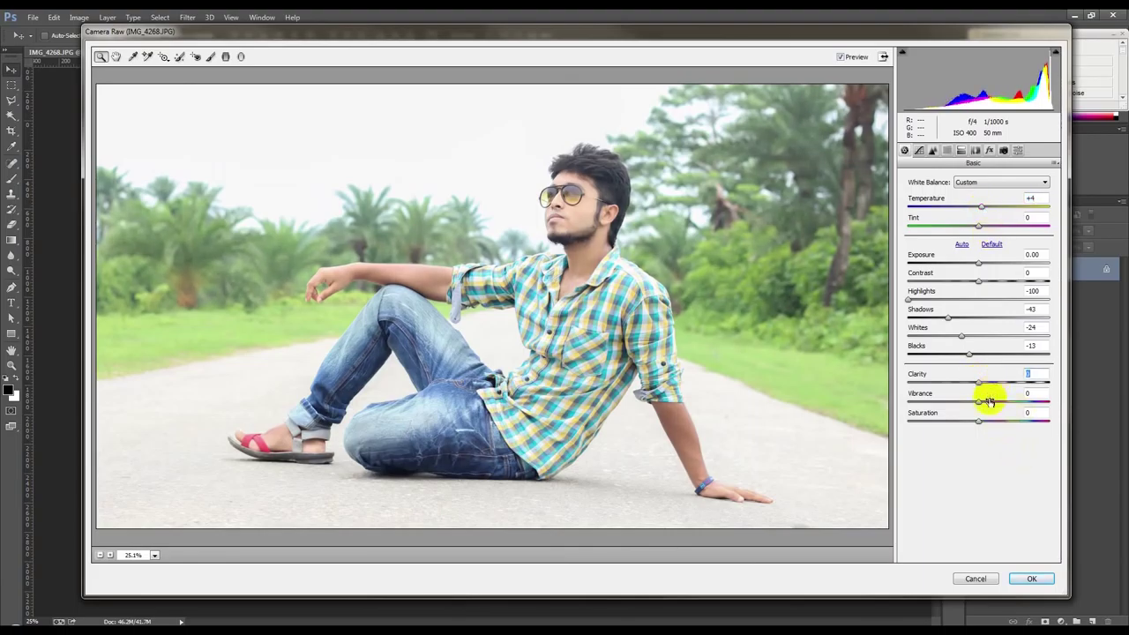
left_click(1030, 578)
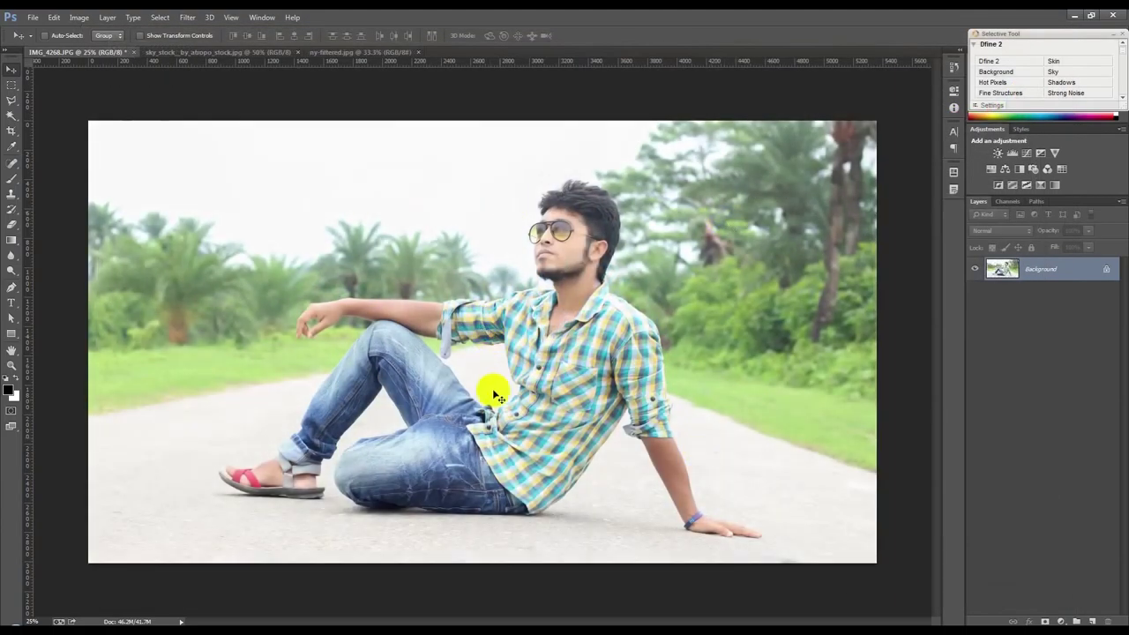
Start a pen path along the photo's left edge and across the road to the leg.
left_click(12, 289)
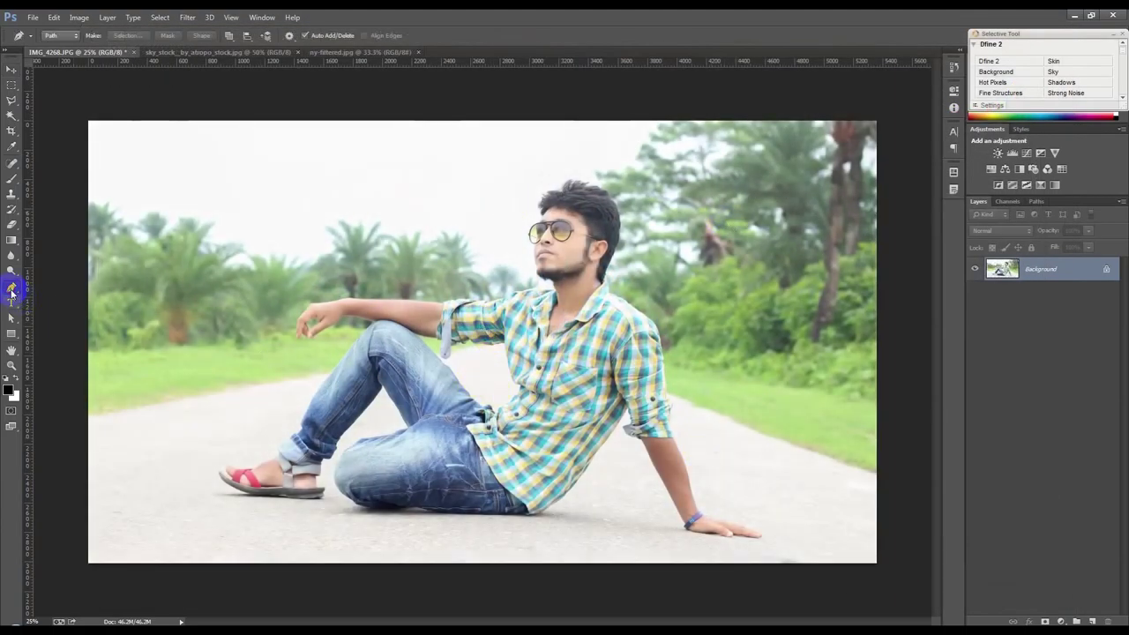
scroll(120, 461, "up", 1)
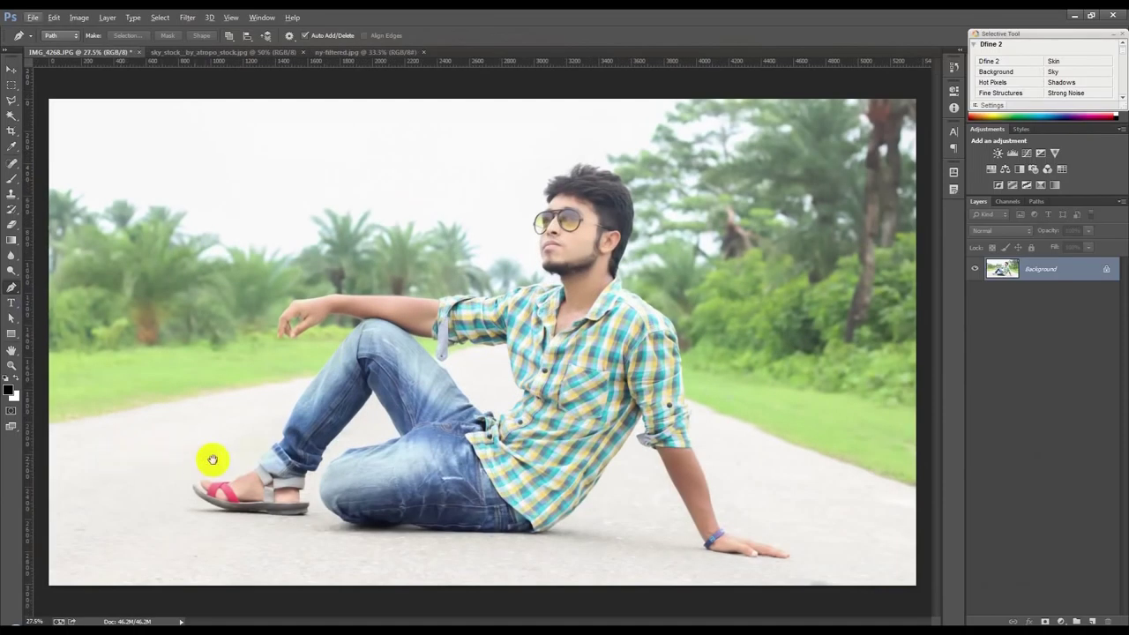
left_click(52, 485)
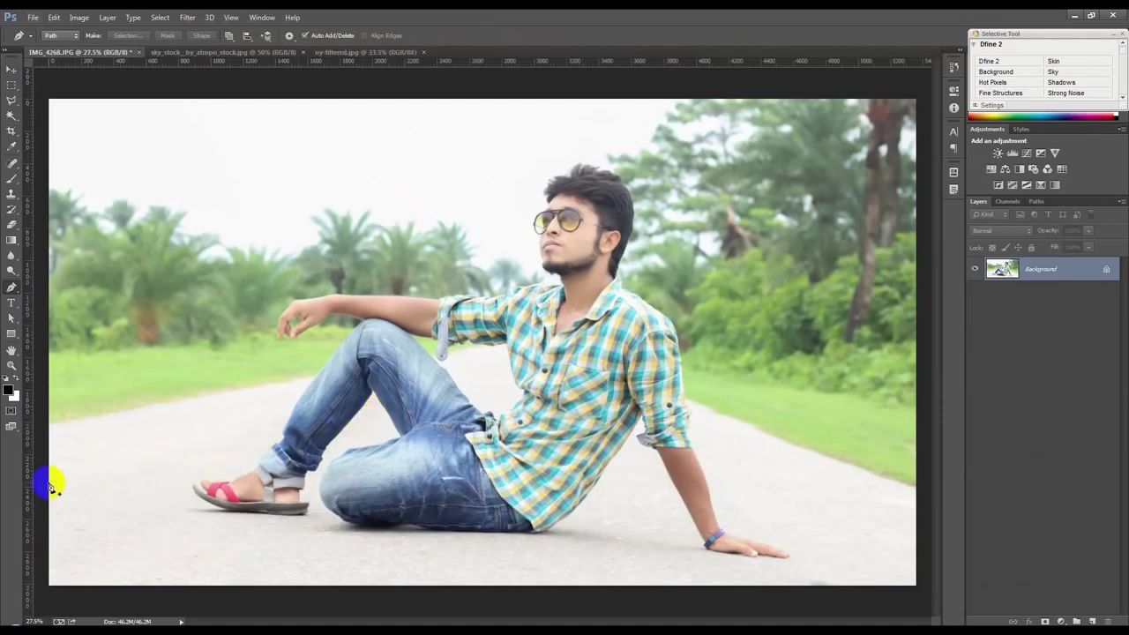
left_click(50, 436)
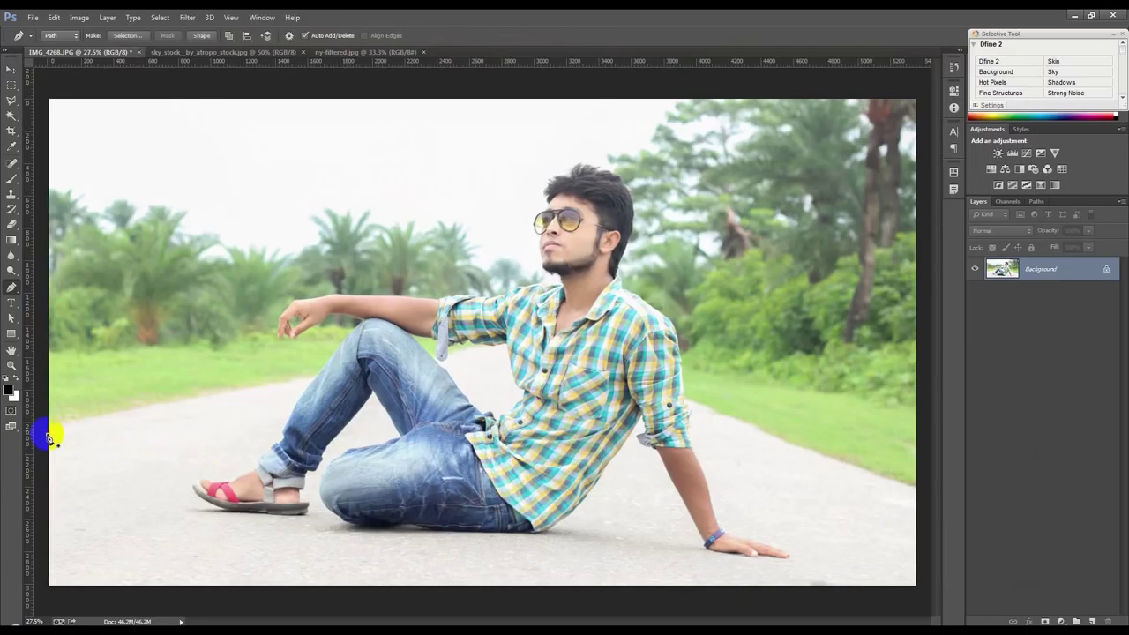
left_click(284, 436)
Continue the path with curved anchors up the man's leg past the knee.
scroll(269, 419, "up", 4)
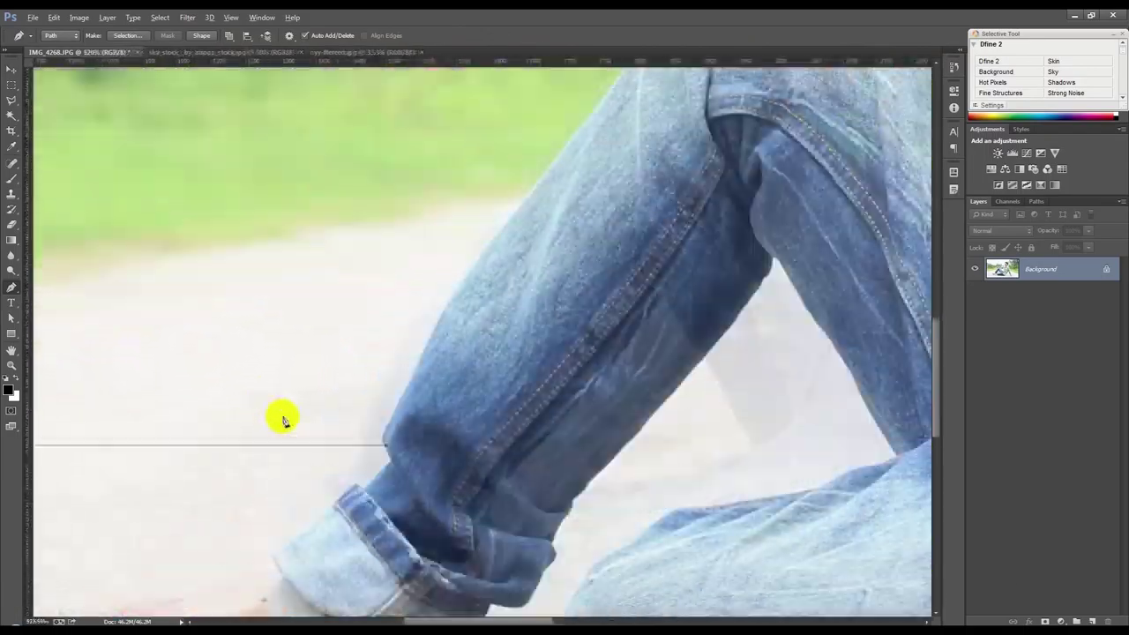
scroll(383, 445, "up", 4)
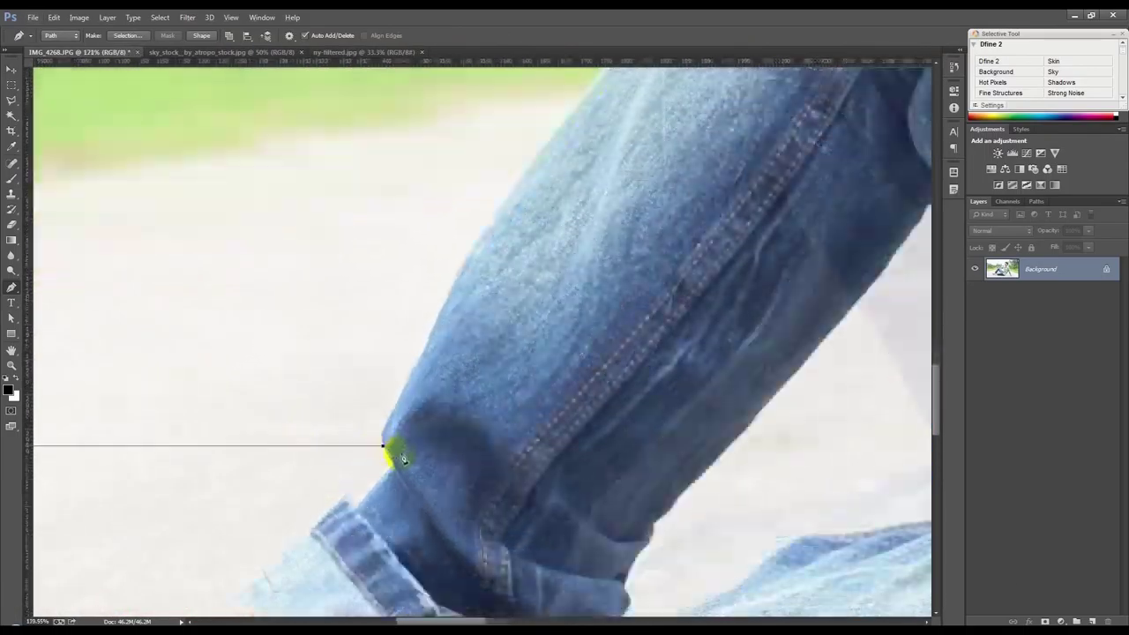
left_click(379, 446)
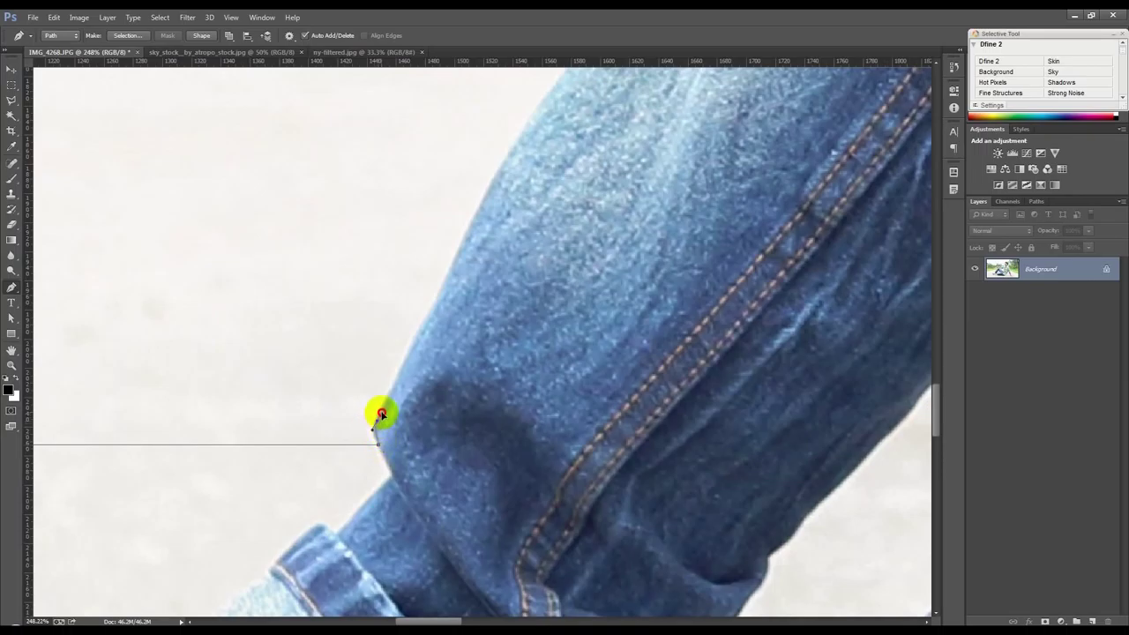
left_click_drag(486, 195, 516, 141)
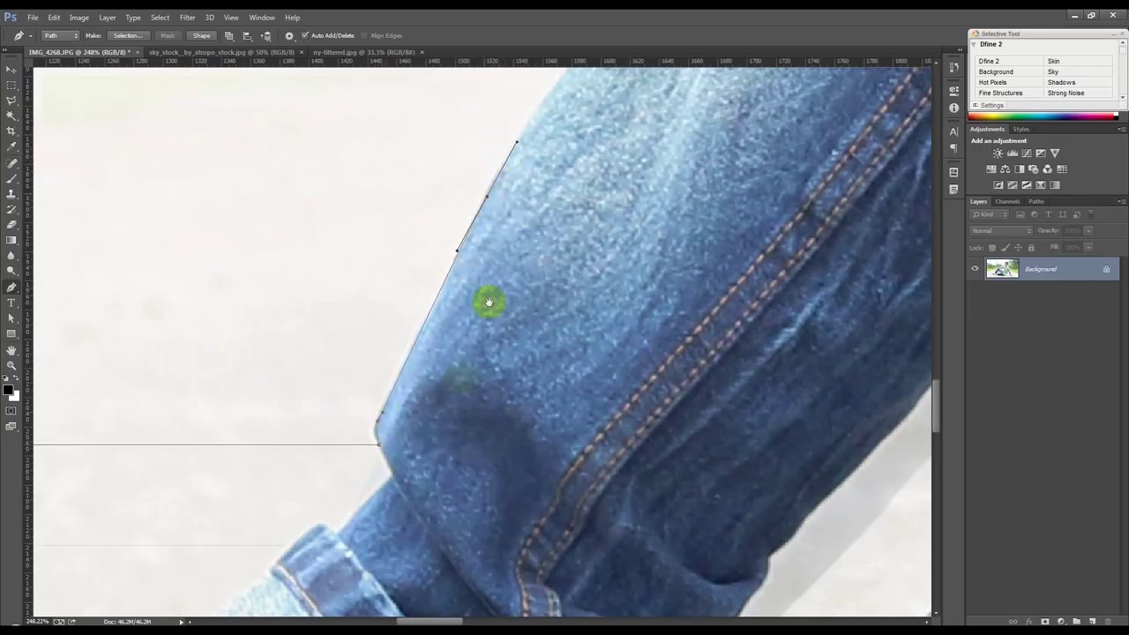
scroll(530, 225, "up", 3)
left_click_drag(547, 234, 524, 360)
scroll(617, 185, "up", 3)
left_click(571, 256)
left_click_drag(632, 188, 657, 171)
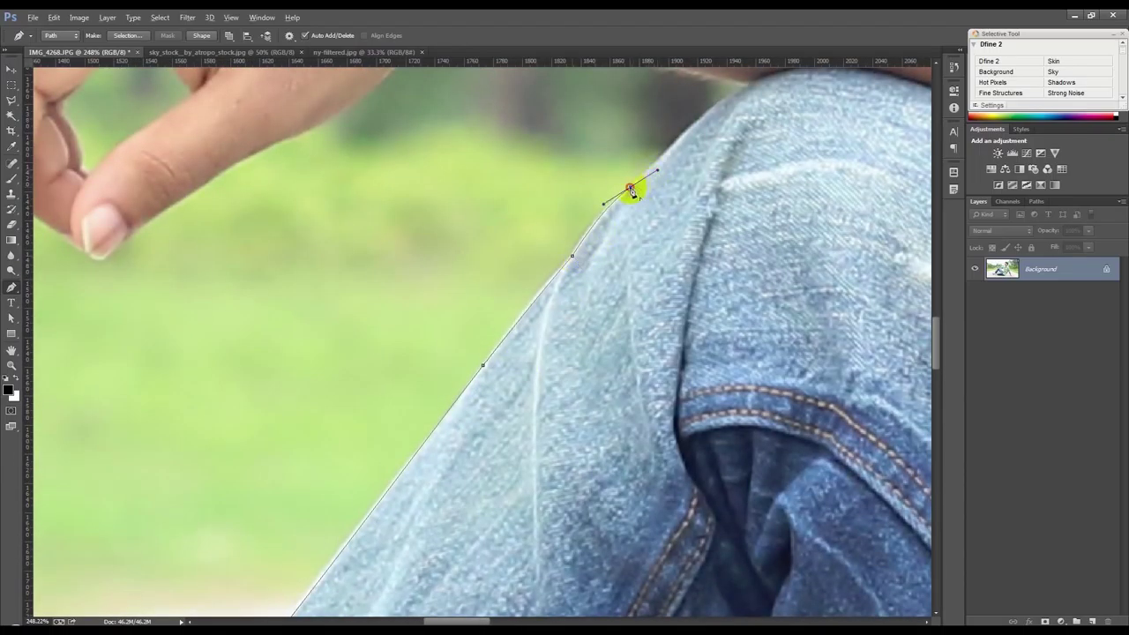
scroll(632, 192, "down", 3)
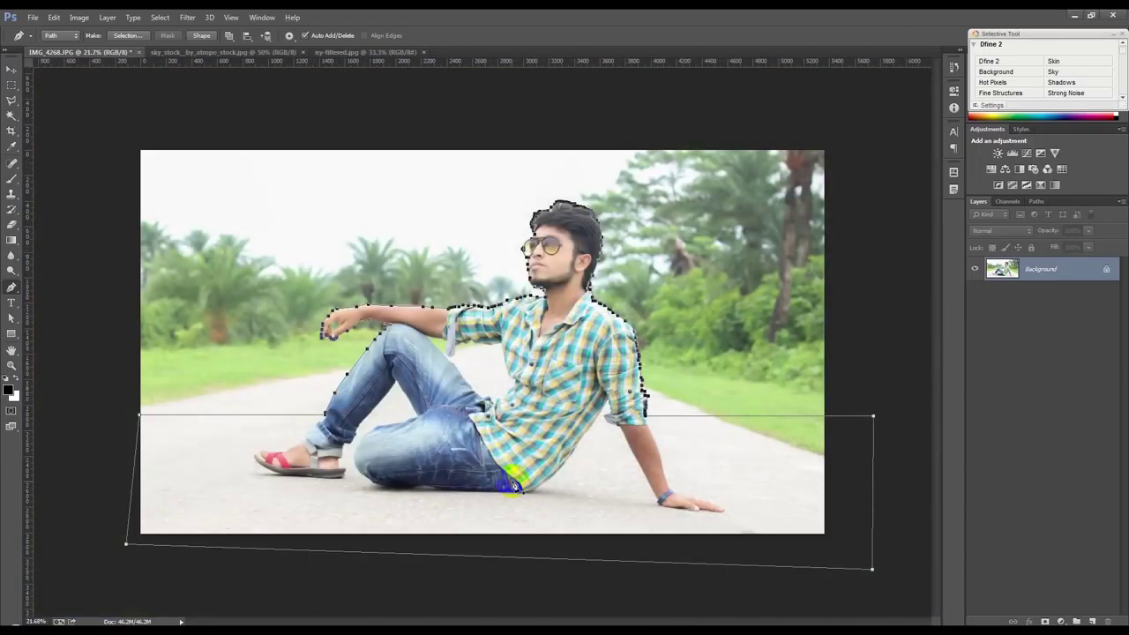
scroll(549, 403, "up", 1)
right_click(548, 390)
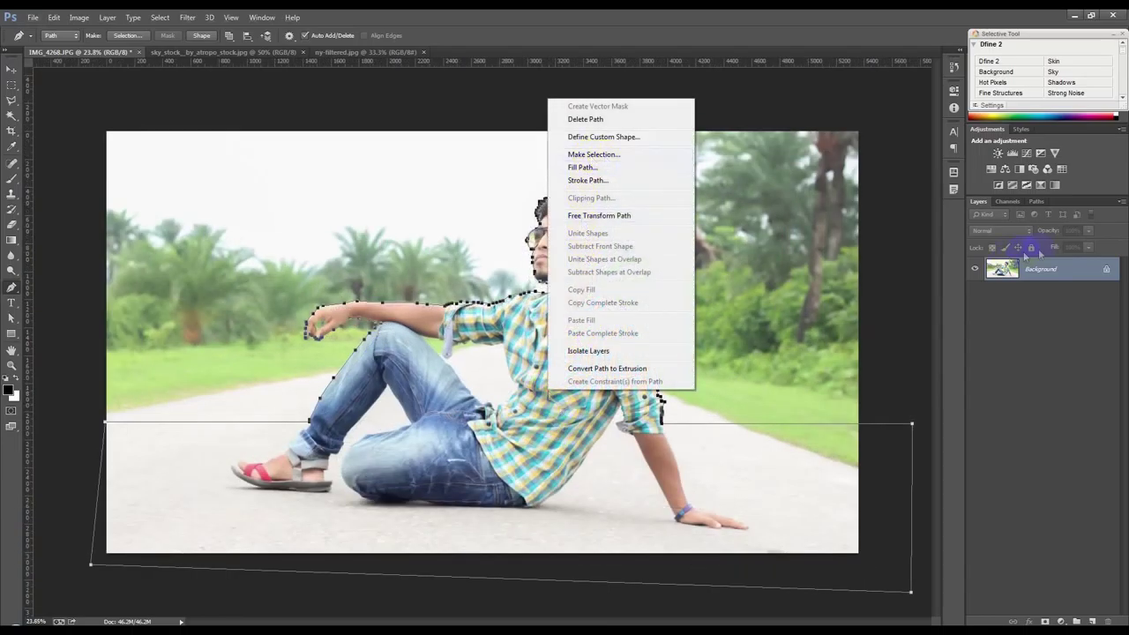
Duplicate the Background layer and unlock the original into Layer 0.
left_click(1050, 269)
right_click(1049, 269)
left_click(1059, 273)
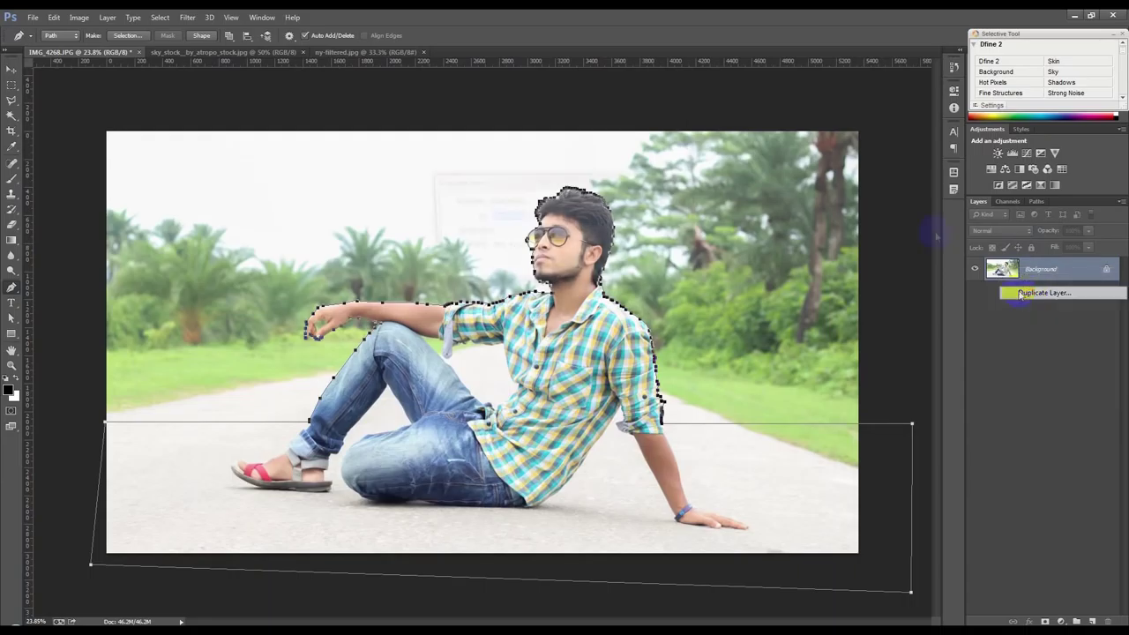
left_click(673, 202)
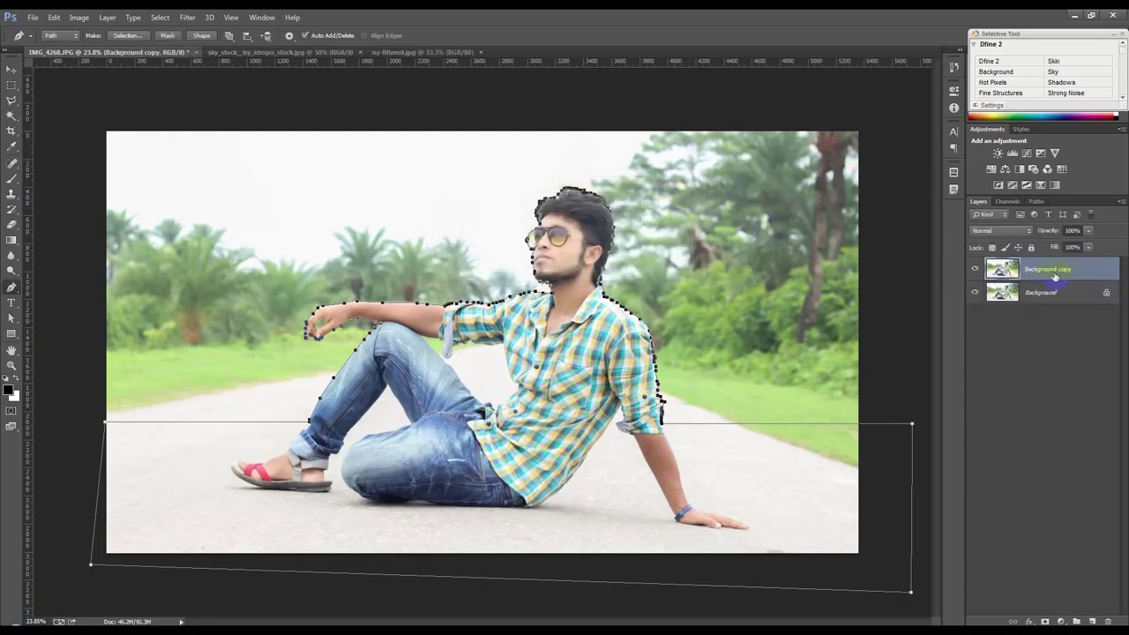
left_click_drag(1107, 294, 1110, 579)
left_click_drag(1107, 621, 1108, 621)
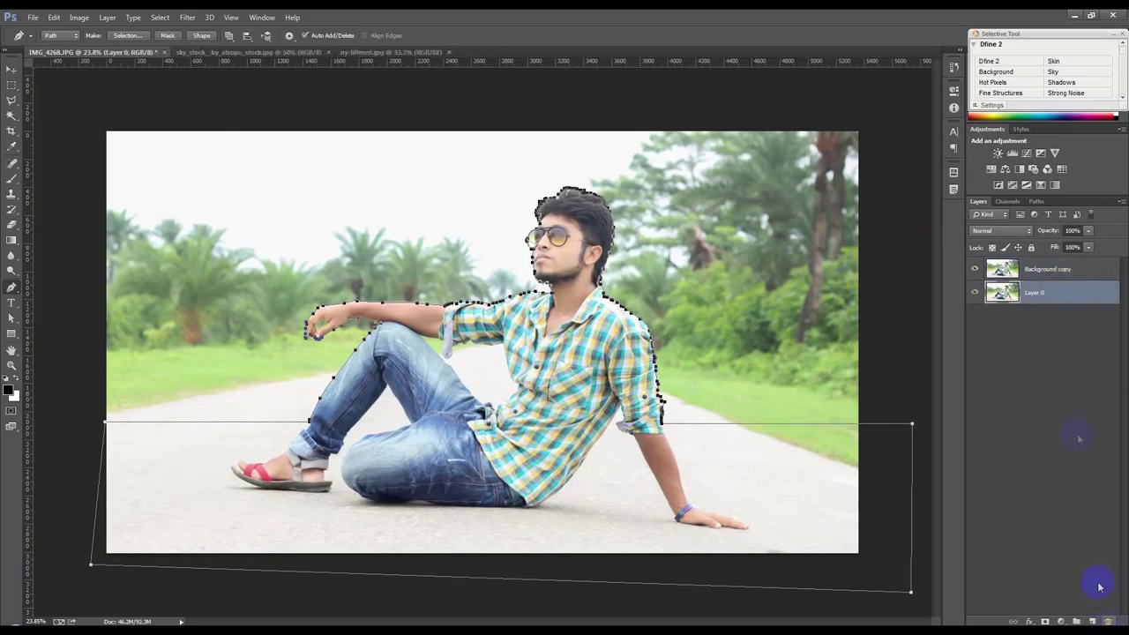
Mask Background copy with a selection made from the path, and hide Layer 0.
left_click(1051, 272)
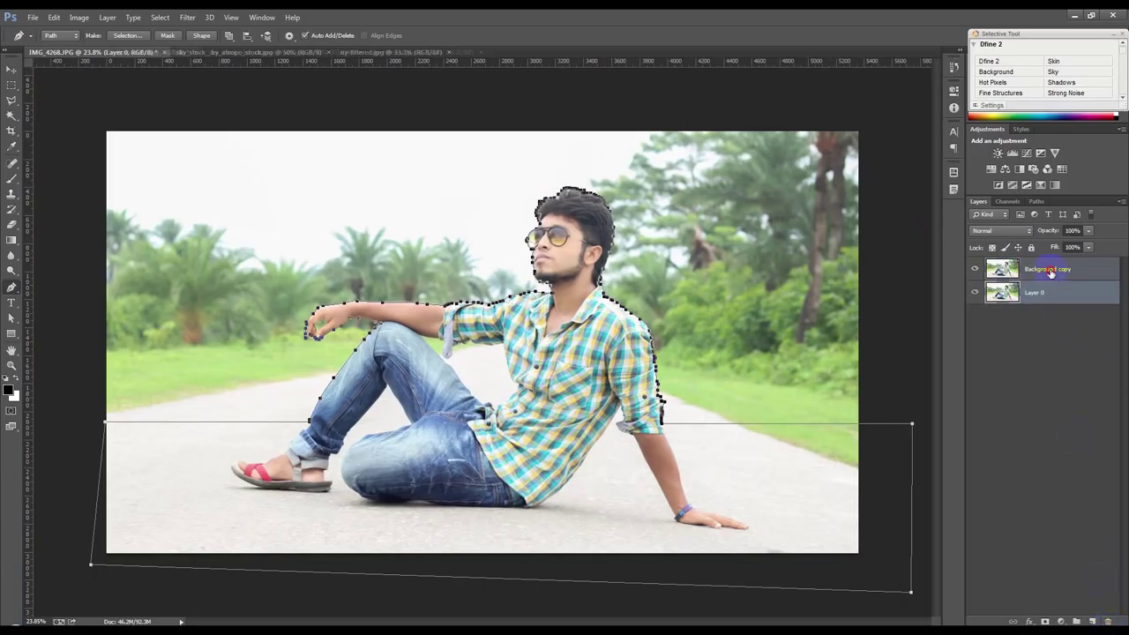
right_click(593, 372)
left_click(624, 129)
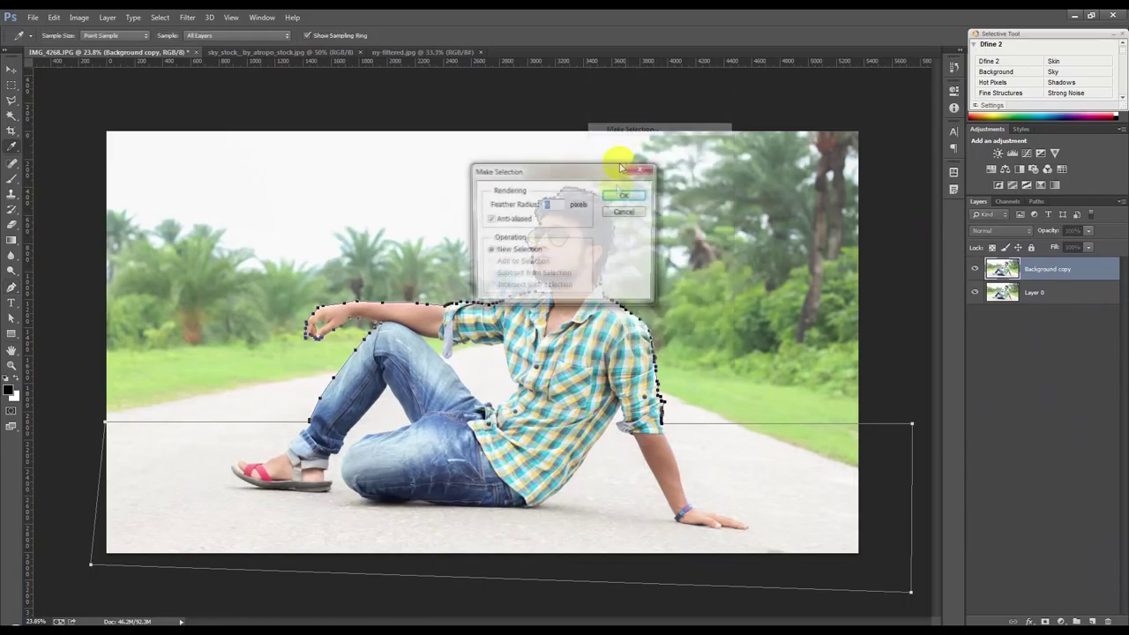
left_click(625, 195)
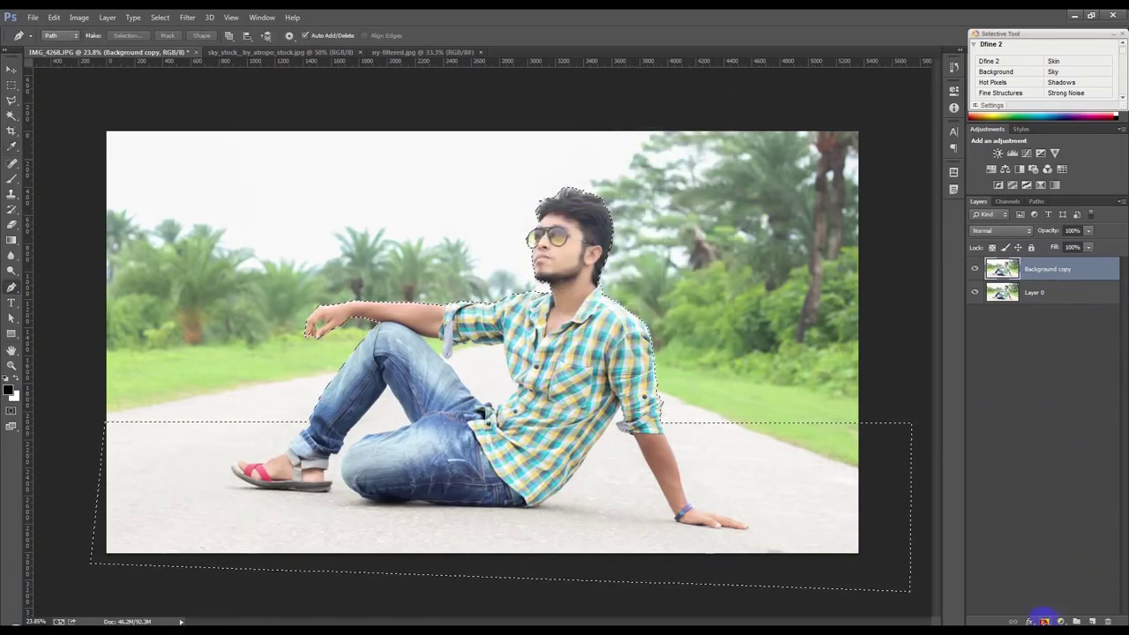
left_click(1043, 620)
left_click(975, 292)
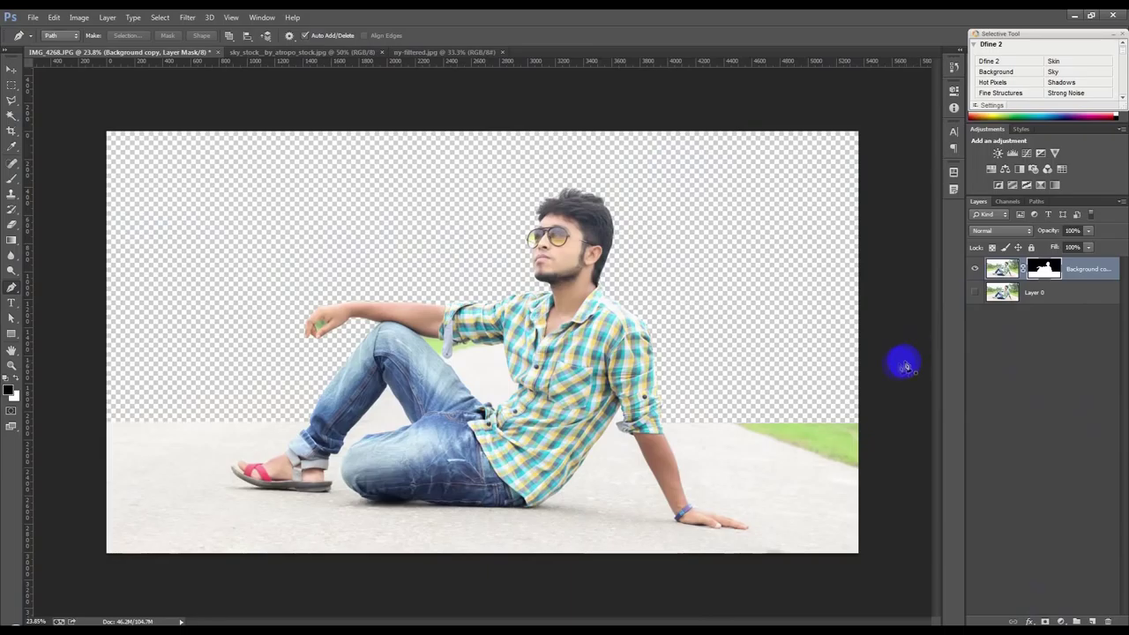
Zoom to the man's head and open Refine Mask with a 46 px brush.
scroll(598, 223, "up", 7)
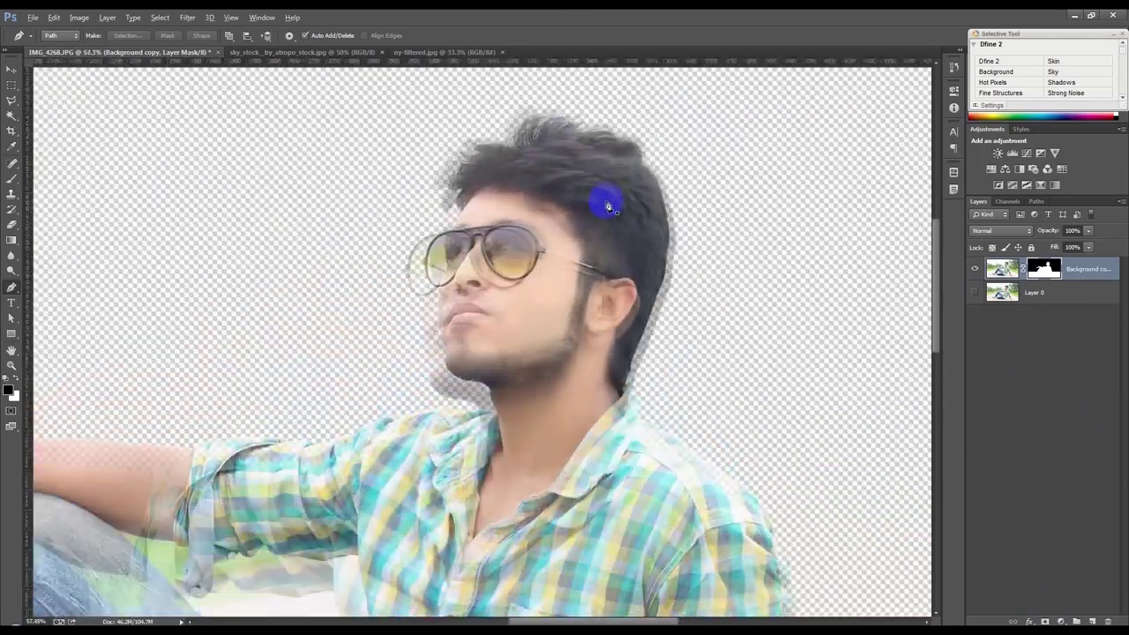
scroll(604, 269, "up", 1)
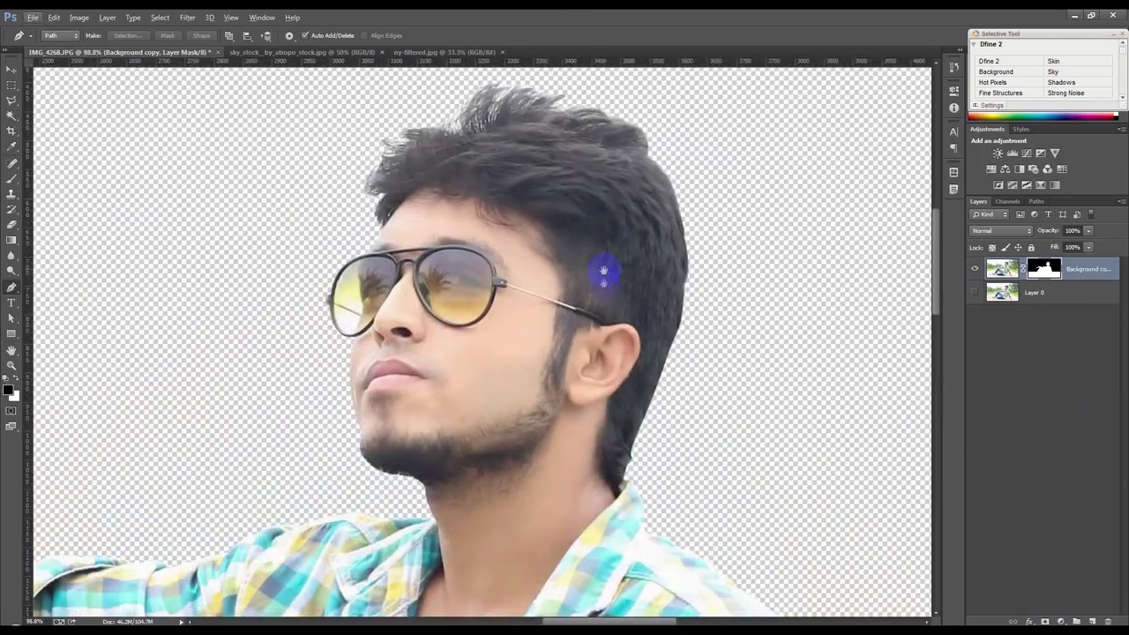
left_click_drag(605, 269, 605, 297)
right_click(1044, 269)
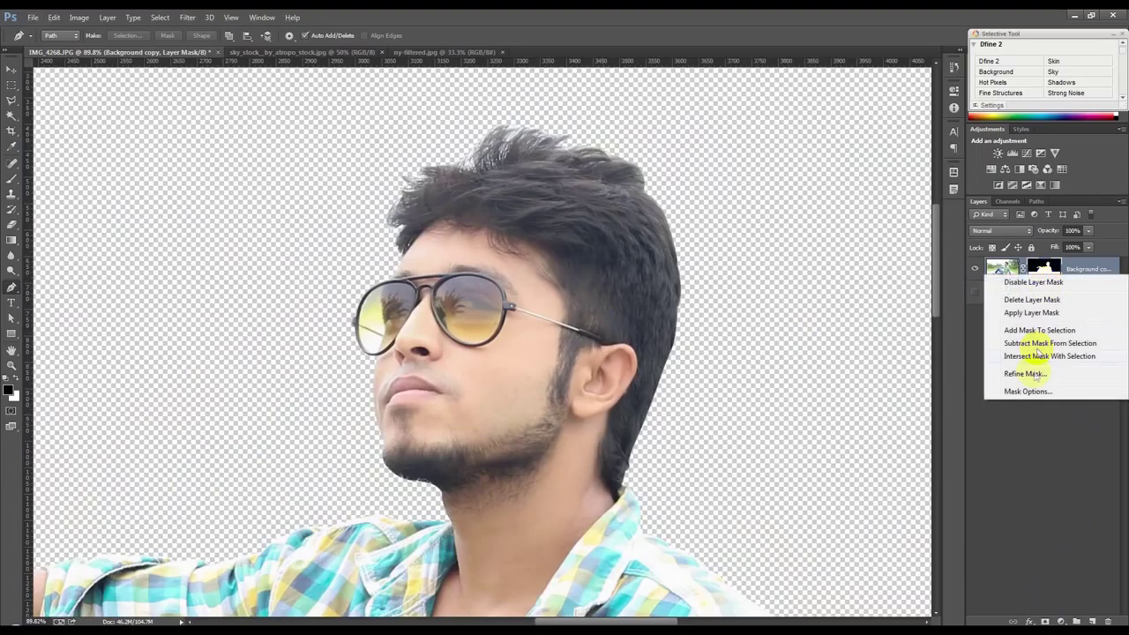
left_click(1005, 373)
left_click(104, 36)
type("46")
Refine the mask edges along the neck, glasses and hair, set edge contrast and Shift Edge -3, and apply.
mouse_move(427, 495)
left_mouse_down()
mouse_move(424, 490)
mouse_move(371, 455)
left_mouse_up()
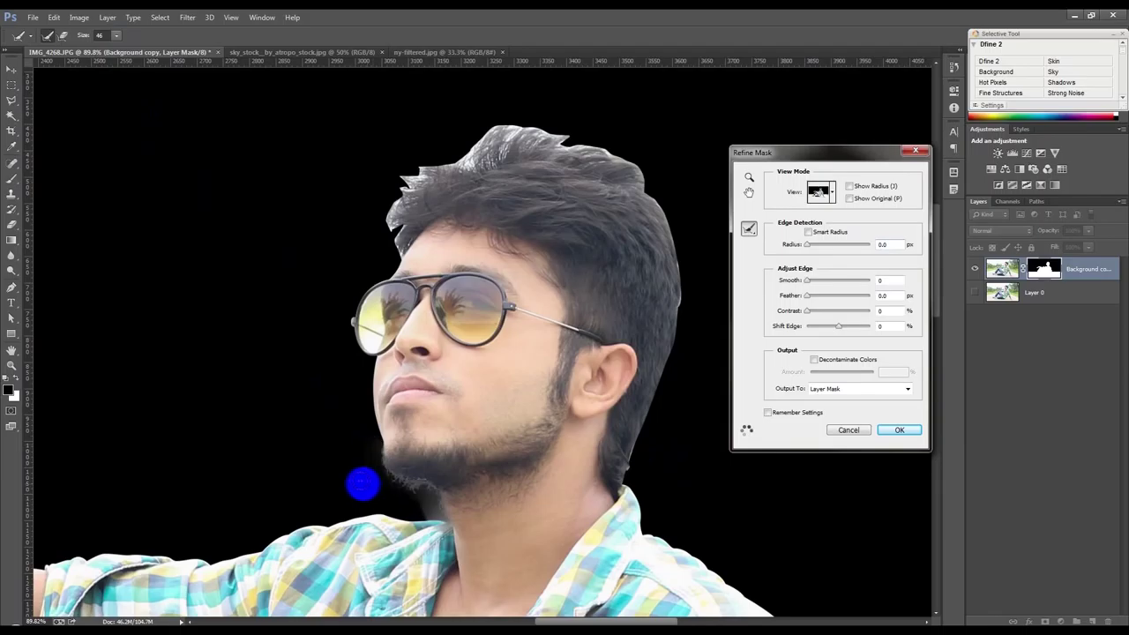
mouse_move(629, 477)
left_mouse_down()
mouse_move(688, 282)
mouse_move(672, 209)
mouse_move(629, 160)
mouse_move(489, 126)
mouse_move(462, 161)
mouse_move(501, 131)
mouse_move(486, 163)
mouse_move(526, 134)
mouse_move(528, 145)
mouse_move(565, 140)
mouse_move(478, 141)
mouse_move(467, 191)
mouse_move(451, 159)
mouse_move(416, 164)
mouse_move(394, 193)
mouse_move(388, 258)
mouse_move(421, 356)
left_mouse_up()
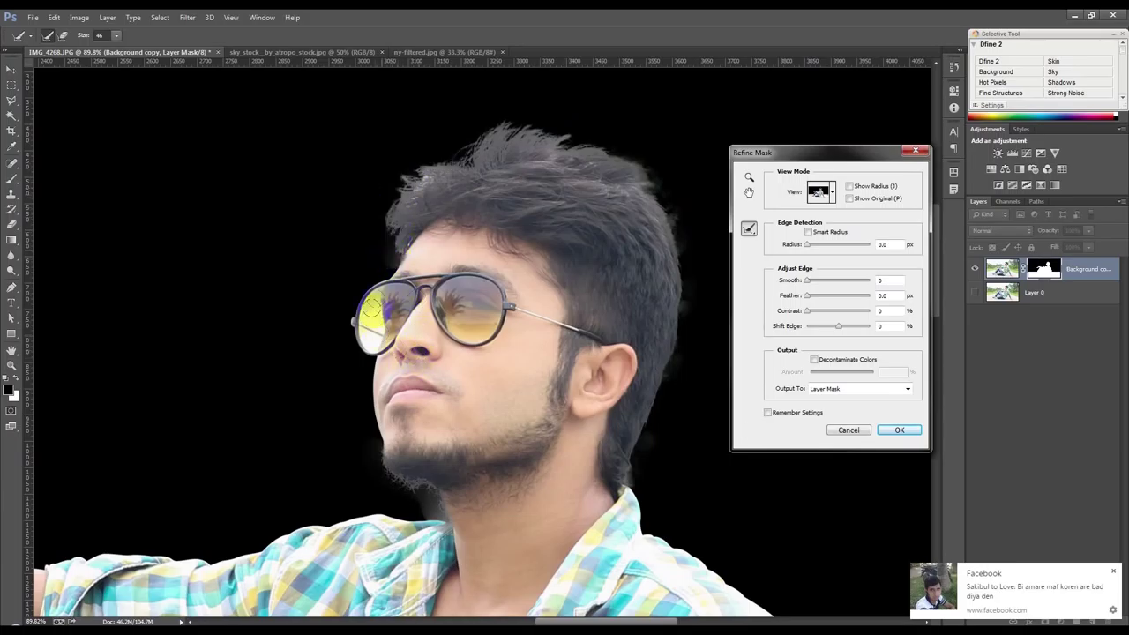
mouse_move(379, 294)
left_mouse_down()
mouse_move(367, 345)
mouse_move(375, 317)
mouse_move(419, 336)
left_mouse_up()
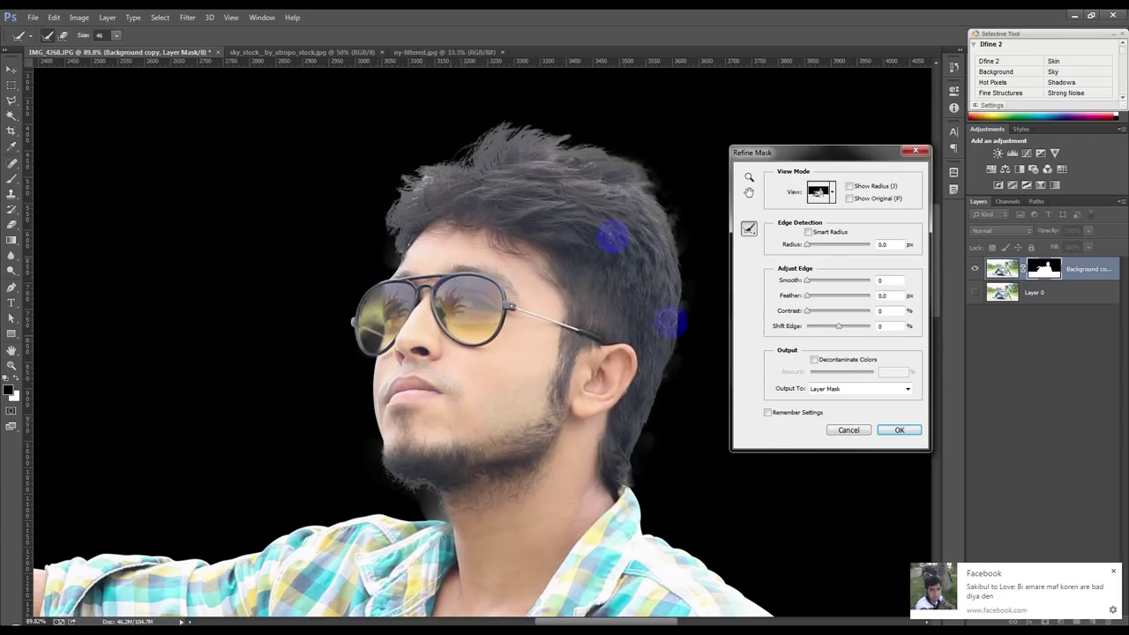
mouse_move(426, 181)
left_mouse_down()
mouse_move(401, 254)
mouse_move(406, 236)
left_mouse_up()
left_click(403, 192)
left_click_drag(661, 221, 664, 222)
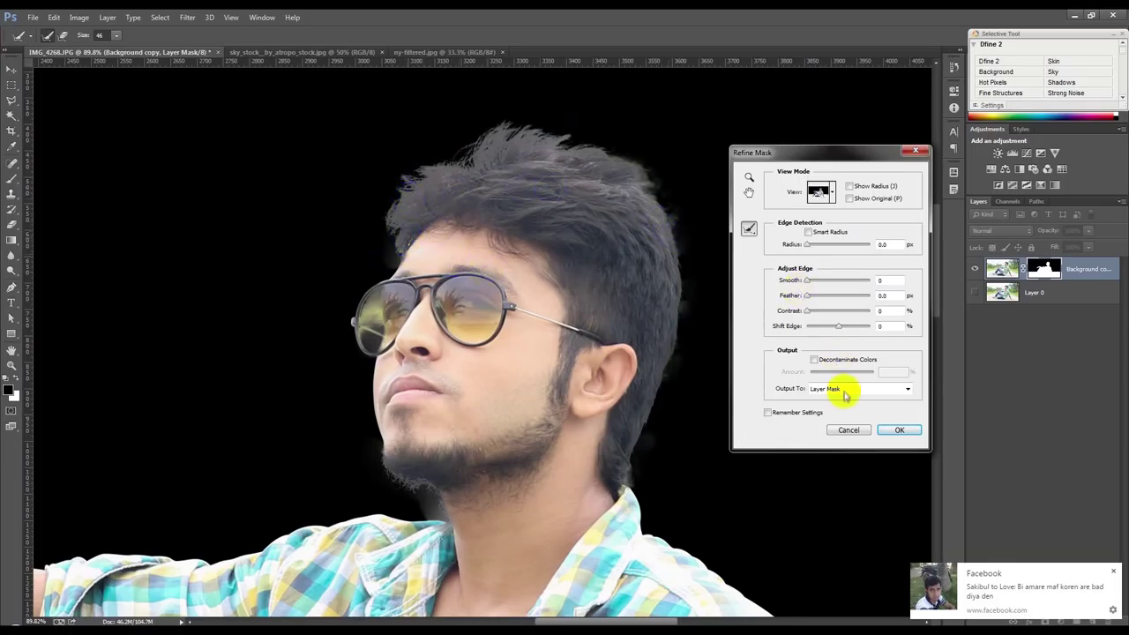
left_click(679, 429)
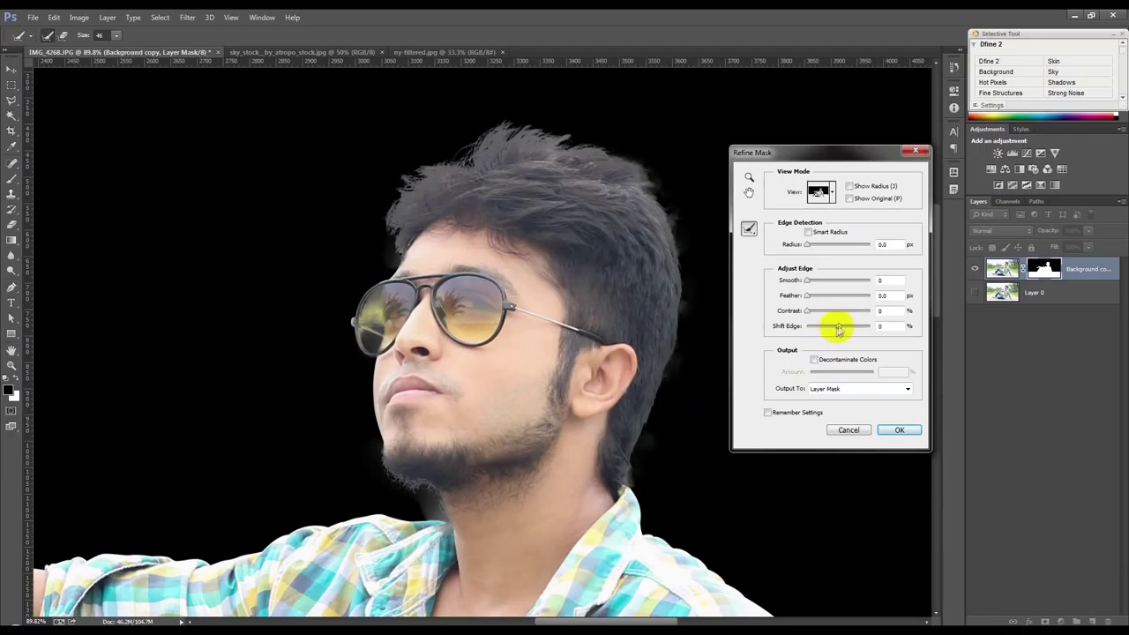
left_click(813, 313)
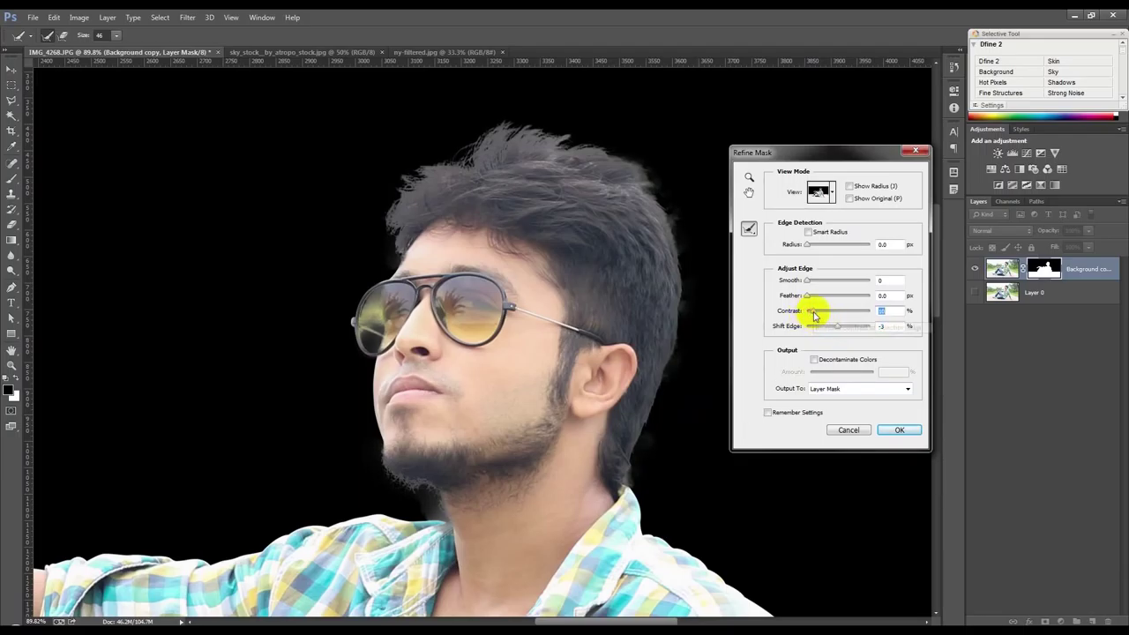
left_click(899, 429)
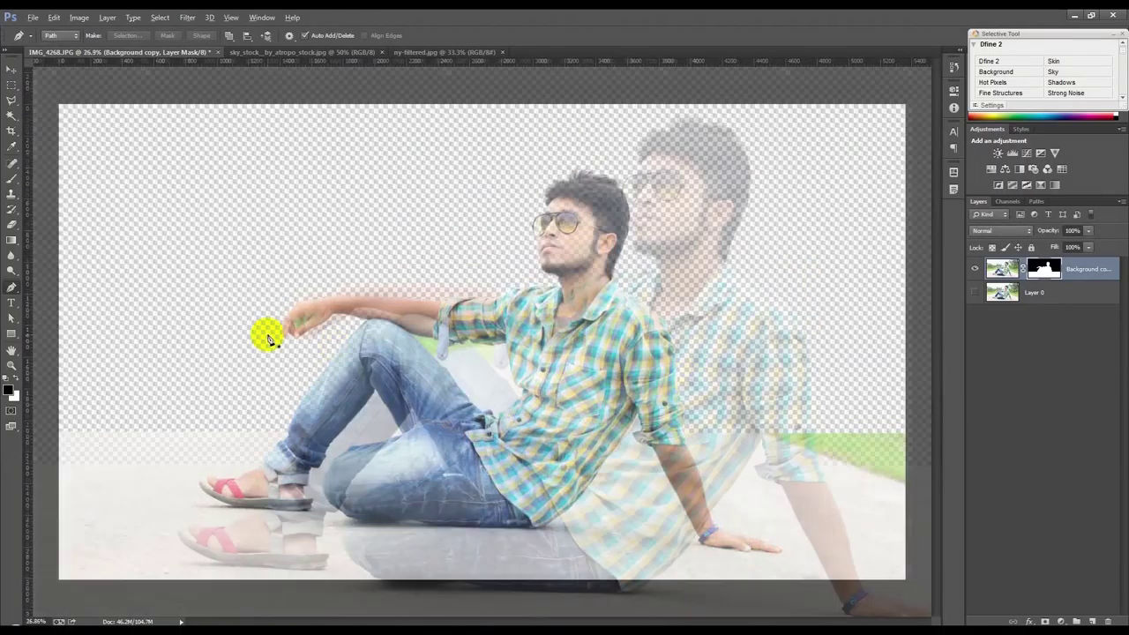
Zoom out and load the man-and-road layer mask as an active selection.
scroll(269, 340, "up", 8)
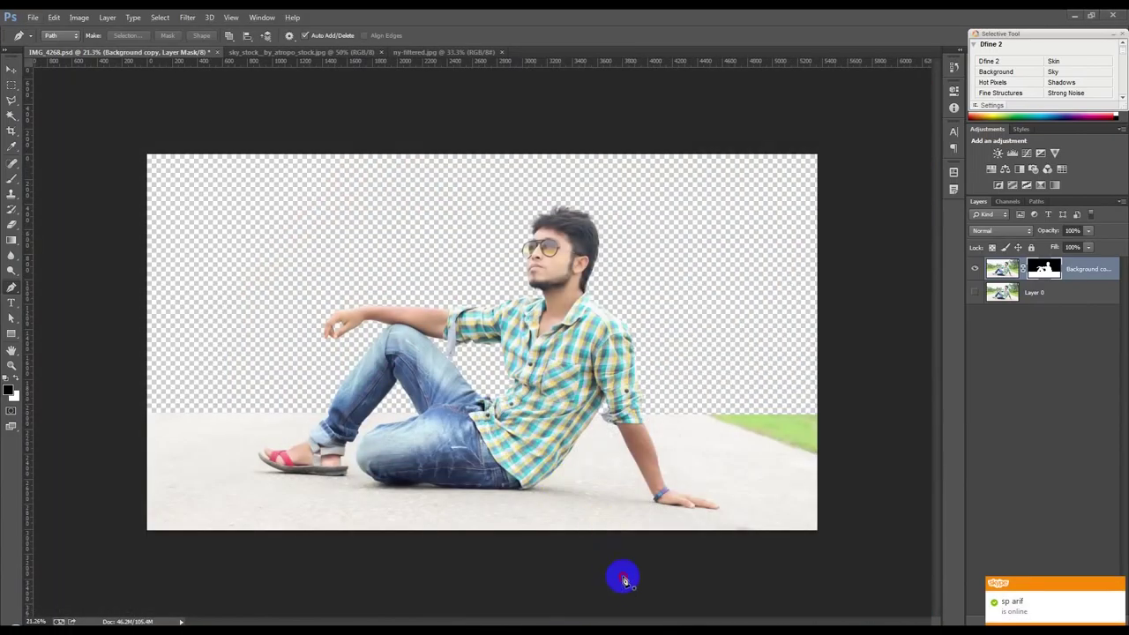
left_click(814, 441)
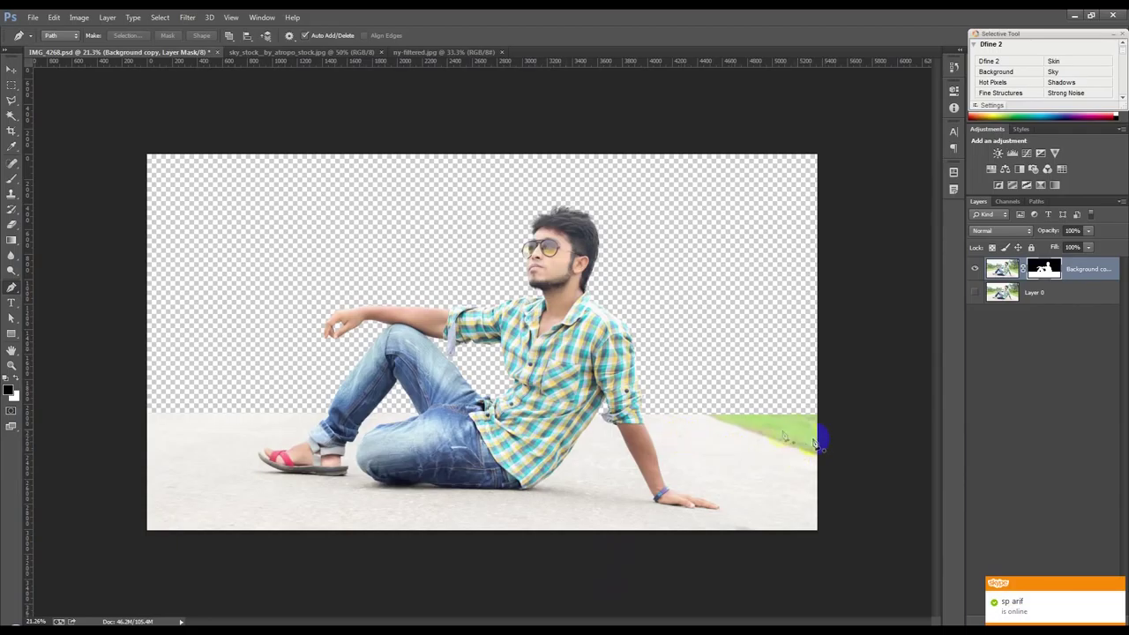
left_click(1043, 272, "ctrl")
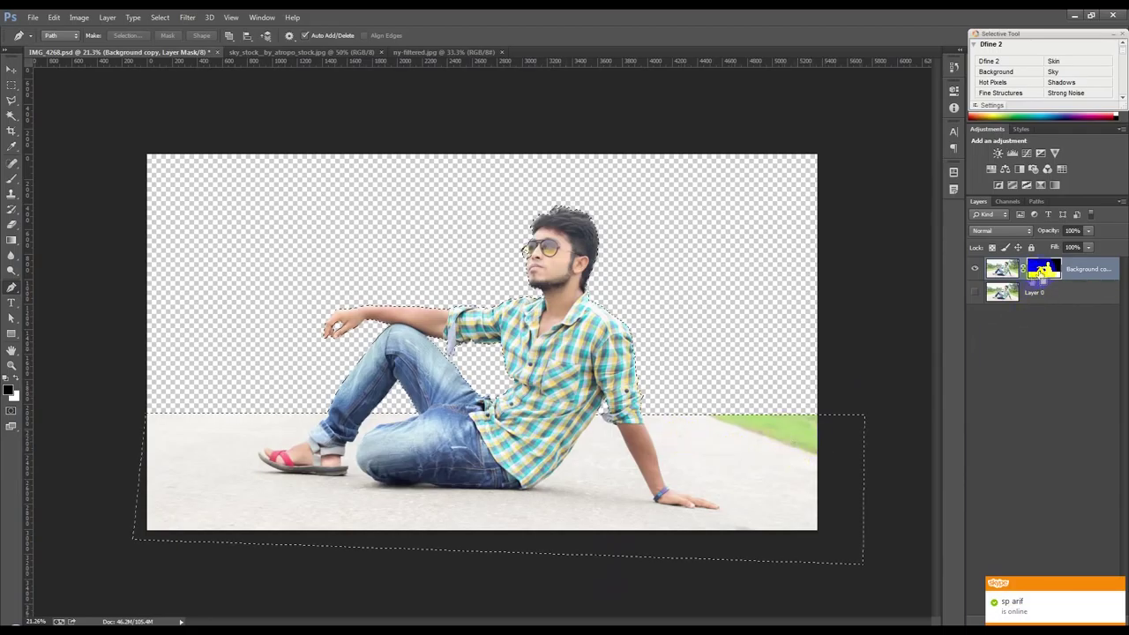
left_click(12, 173)
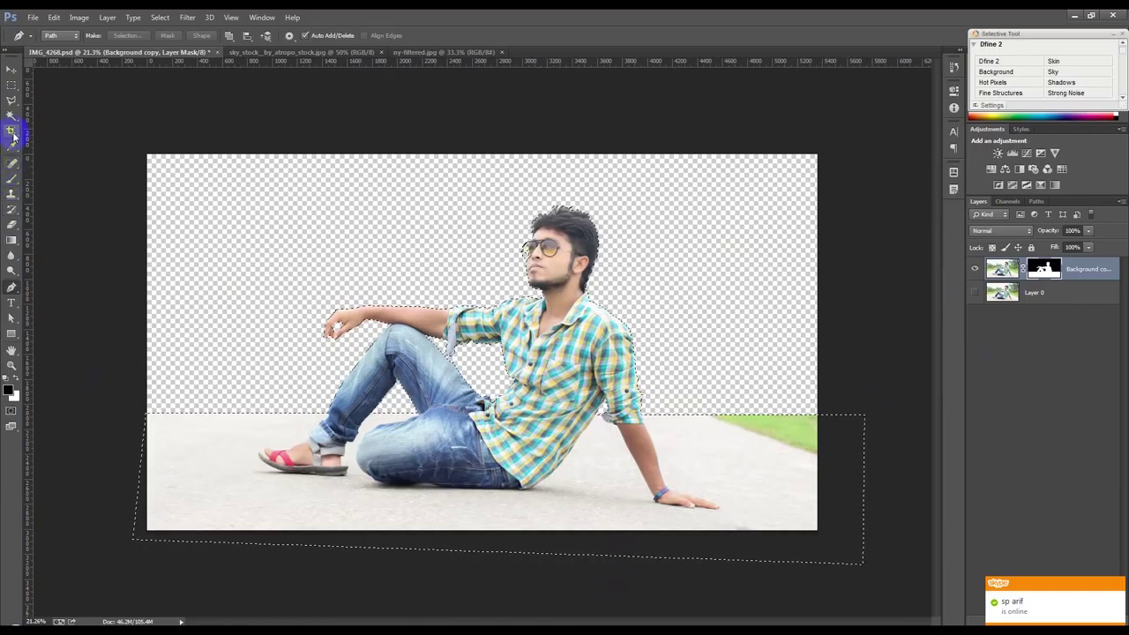
left_click(12, 193)
Apply Auto Contrast to the man's layer, show Layer 0, and clone over the chin.
left_click(62, 189)
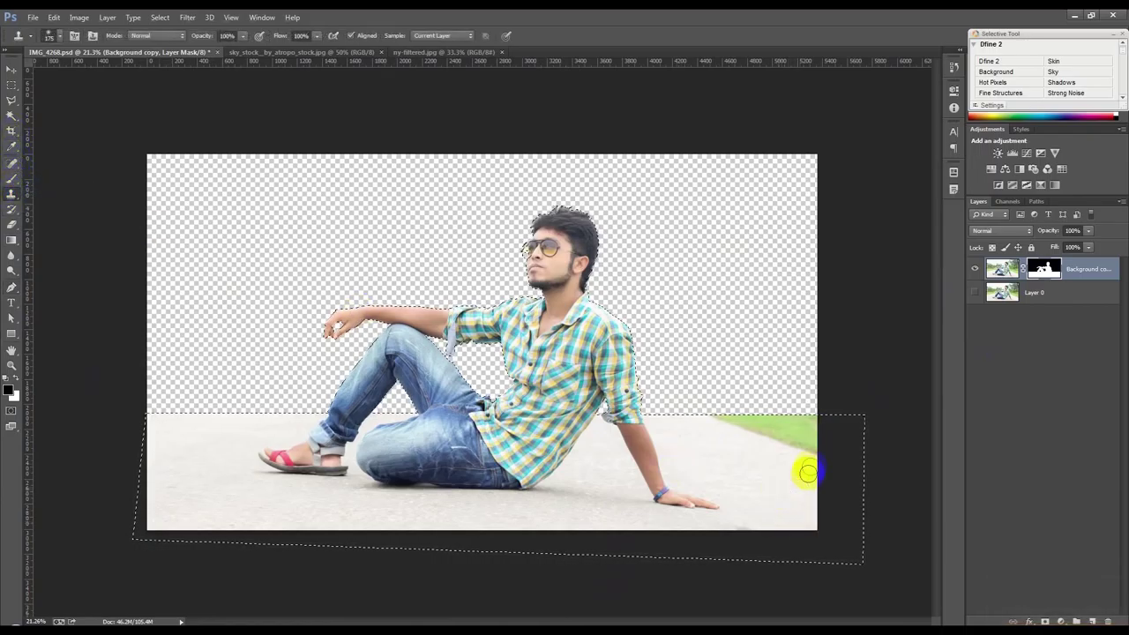
left_click(1002, 268)
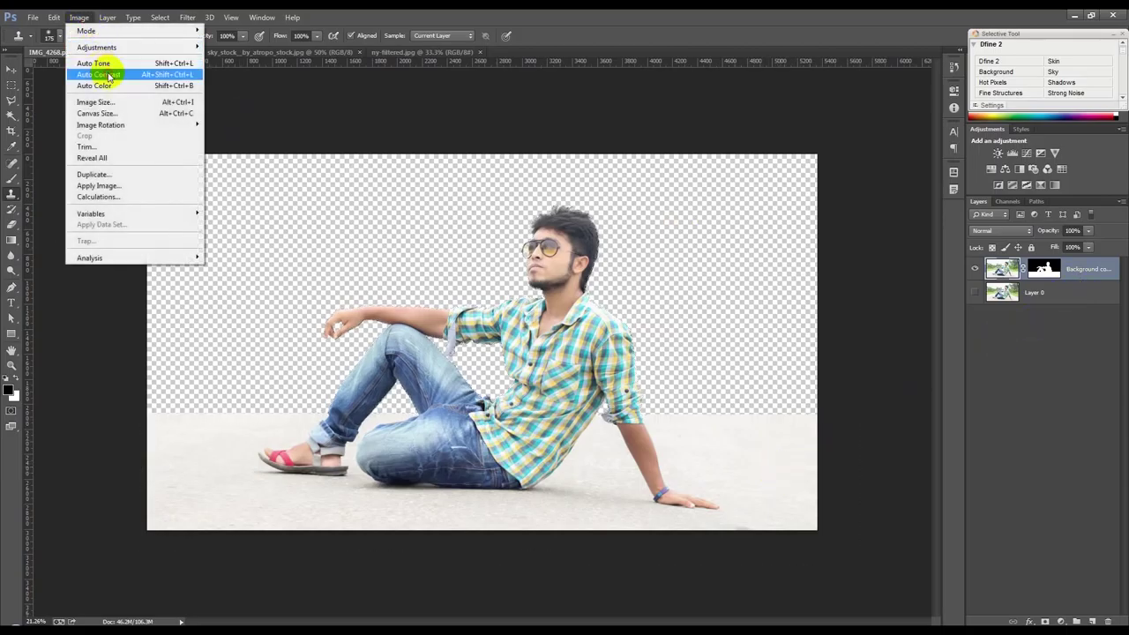
left_click(104, 74)
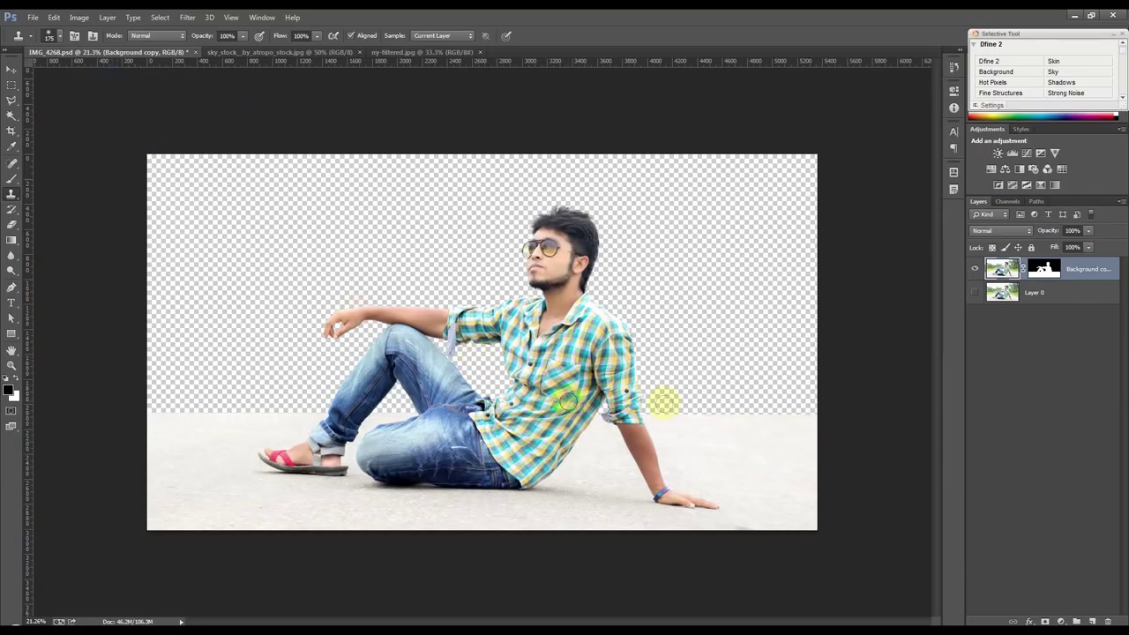
left_click(975, 297)
left_click(512, 262, "alt")
left_click(540, 294)
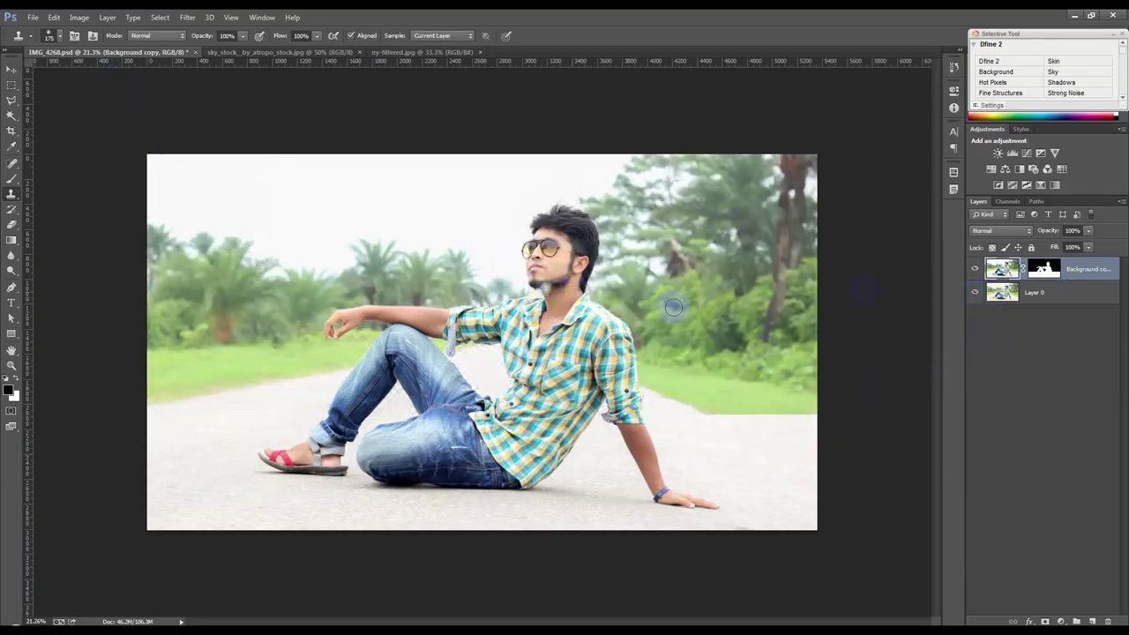
left_click(977, 295)
Select a full-width rectangular strip across the road behind the man.
left_click(11, 164)
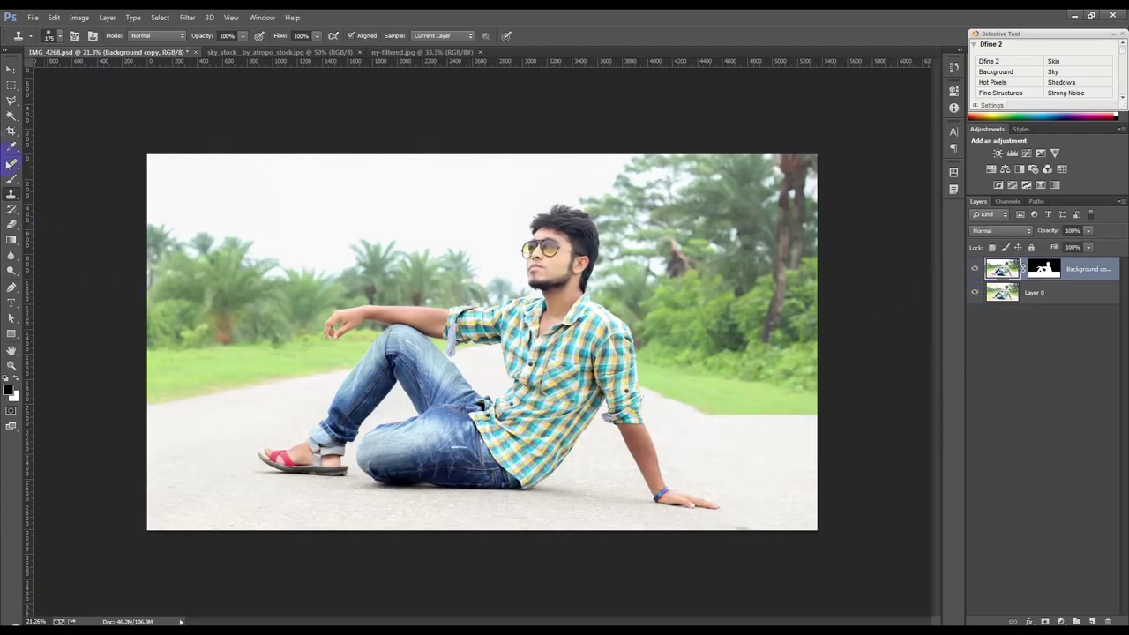
left_click(13, 86)
left_click_drag(141, 407, 826, 453)
left_click_drag(739, 443, 739, 451)
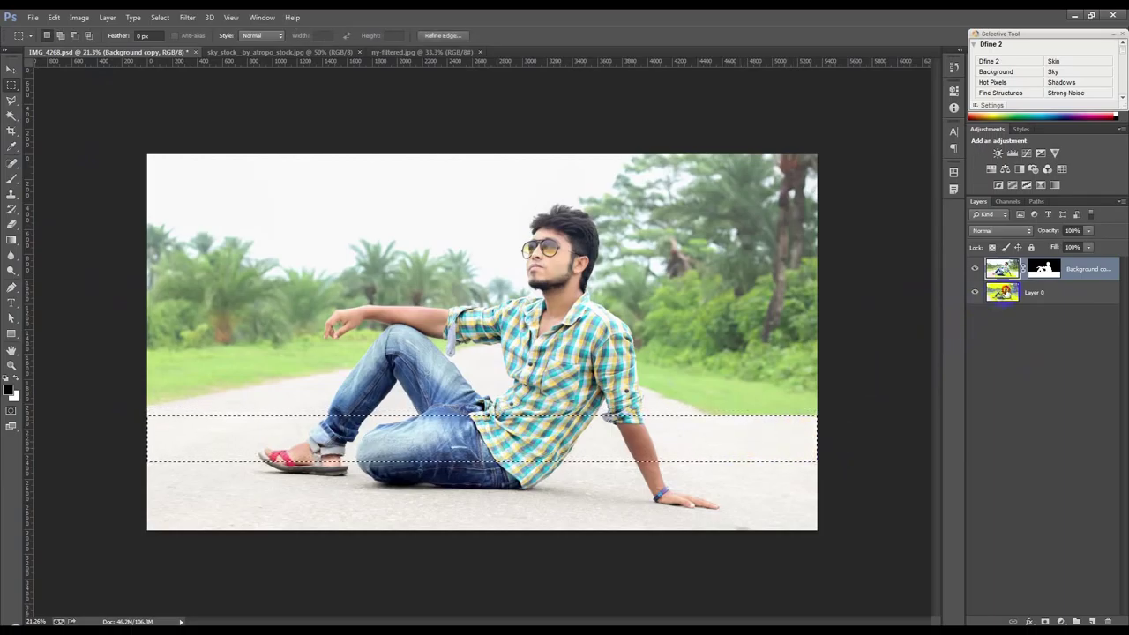
Copy the road strip from Layer 0 onto a new Layer 1, delete Layer 0, and hide the man.
left_click(1001, 294)
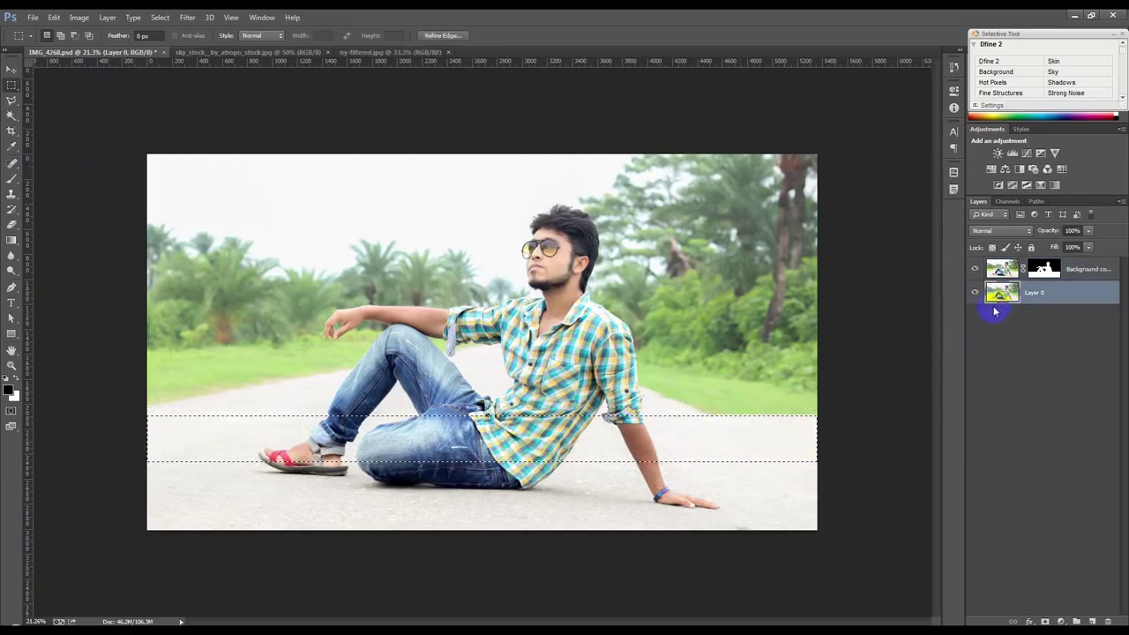
key("ctrl+j")
left_click(997, 314)
key("Delete")
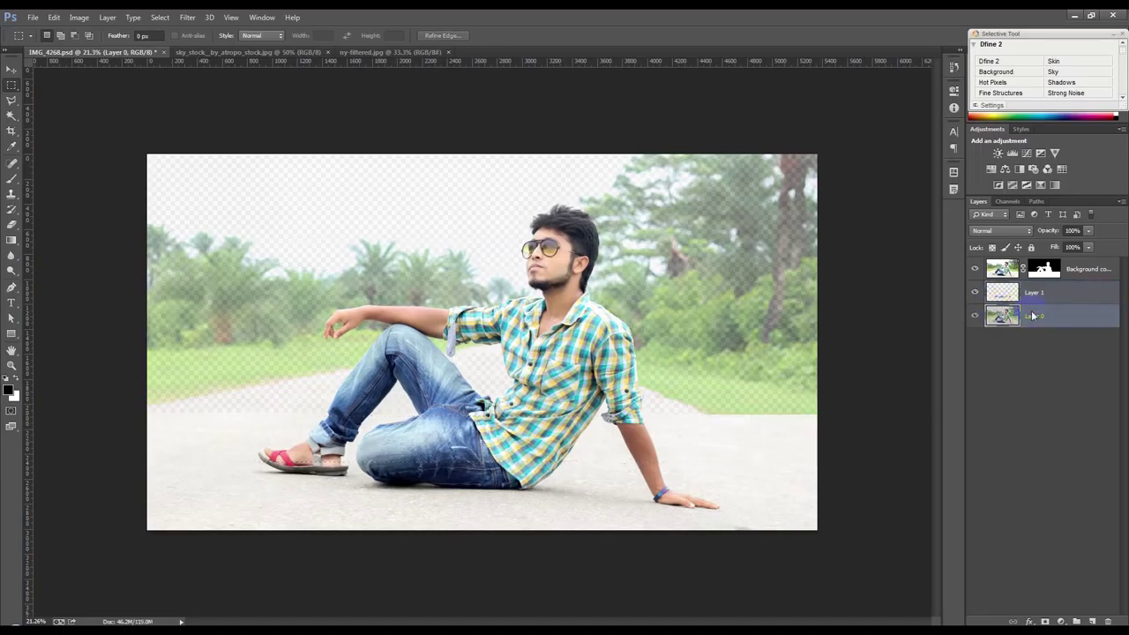
left_click(975, 270)
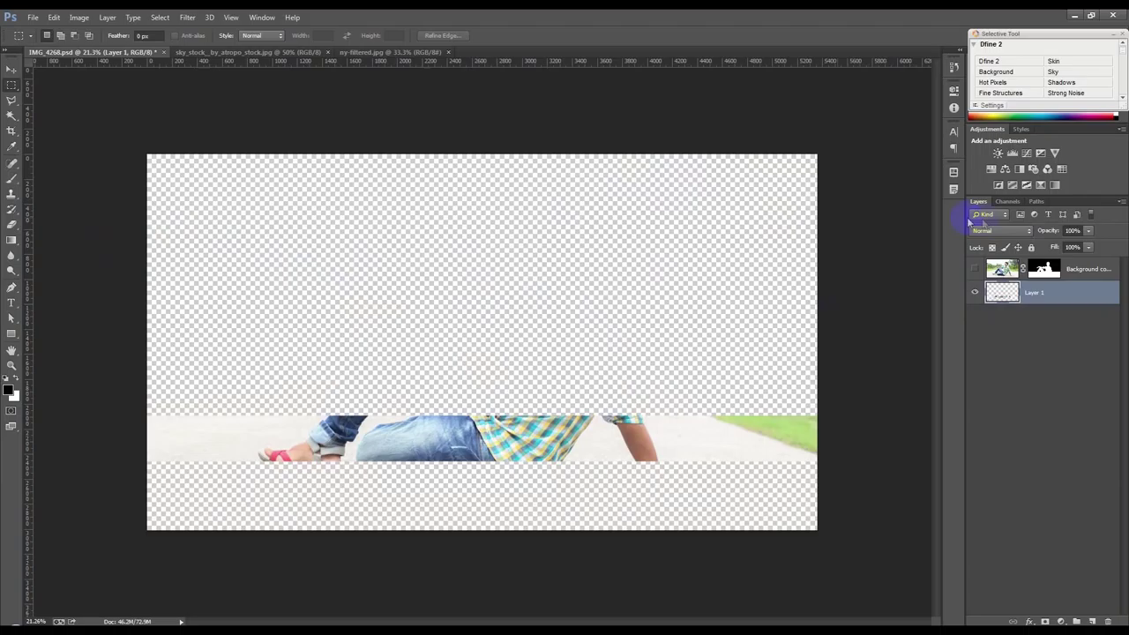
key("ctrl+0")
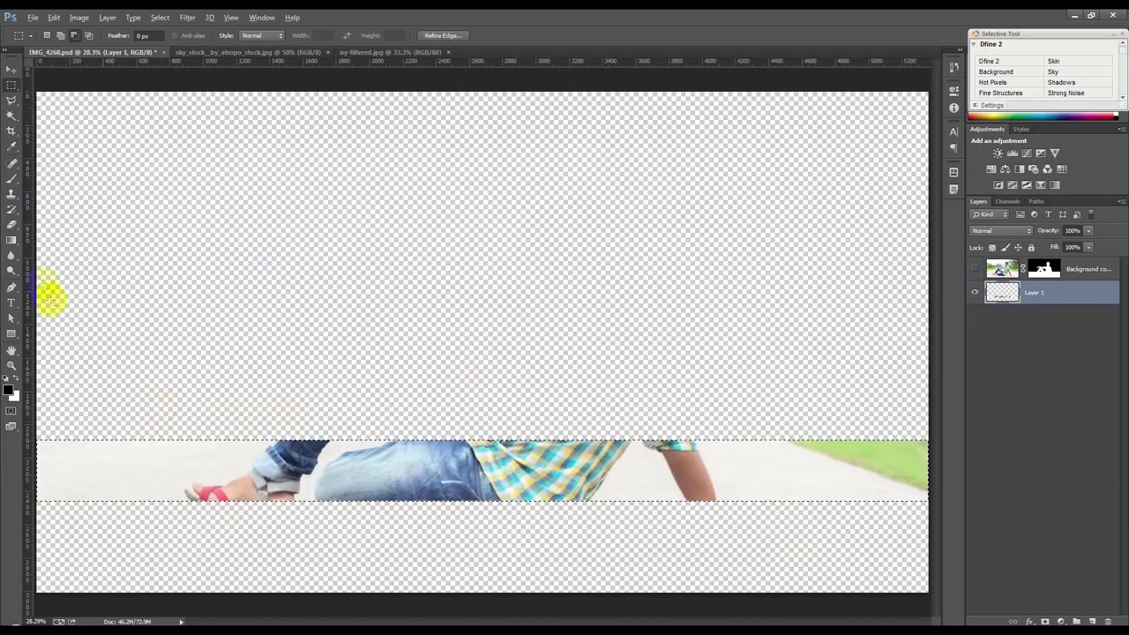
left_click(13, 194)
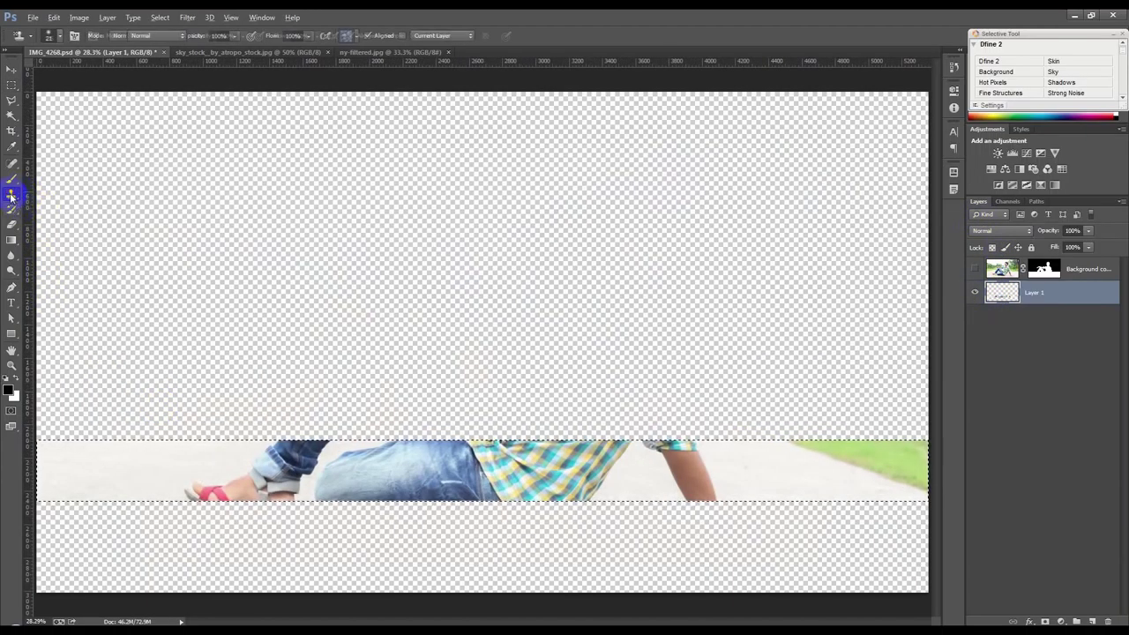
Clone plain road over the jeans and shirt remnants within Layer 1's strip.
left_click(799, 457, "alt")
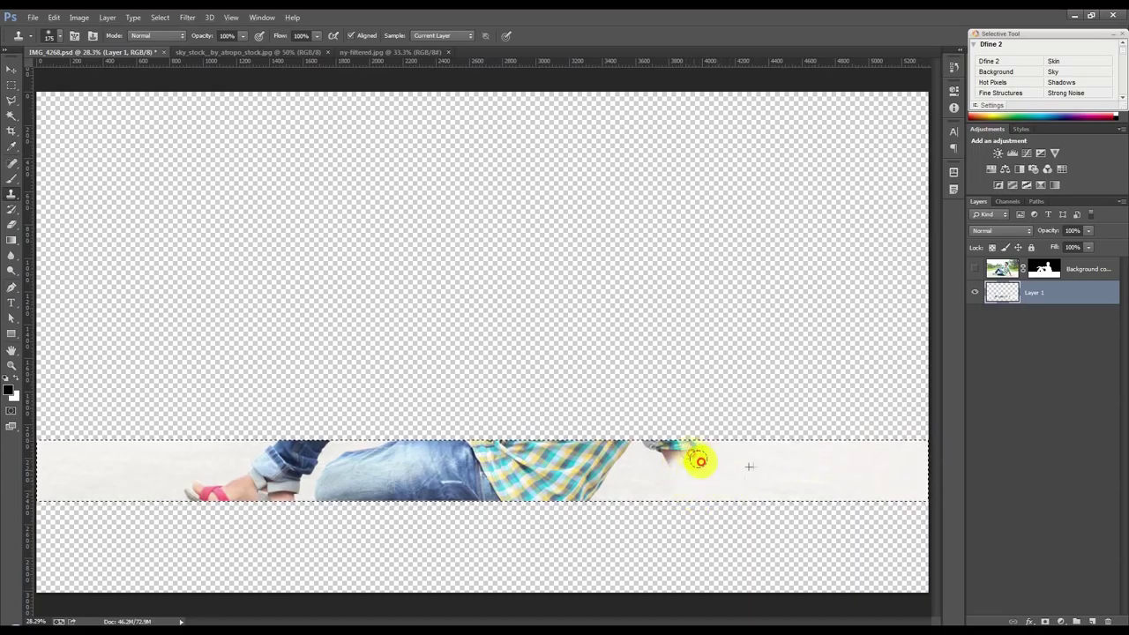
mouse_move(647, 445)
left_mouse_down()
mouse_move(706, 470)
mouse_move(630, 448)
left_mouse_up()
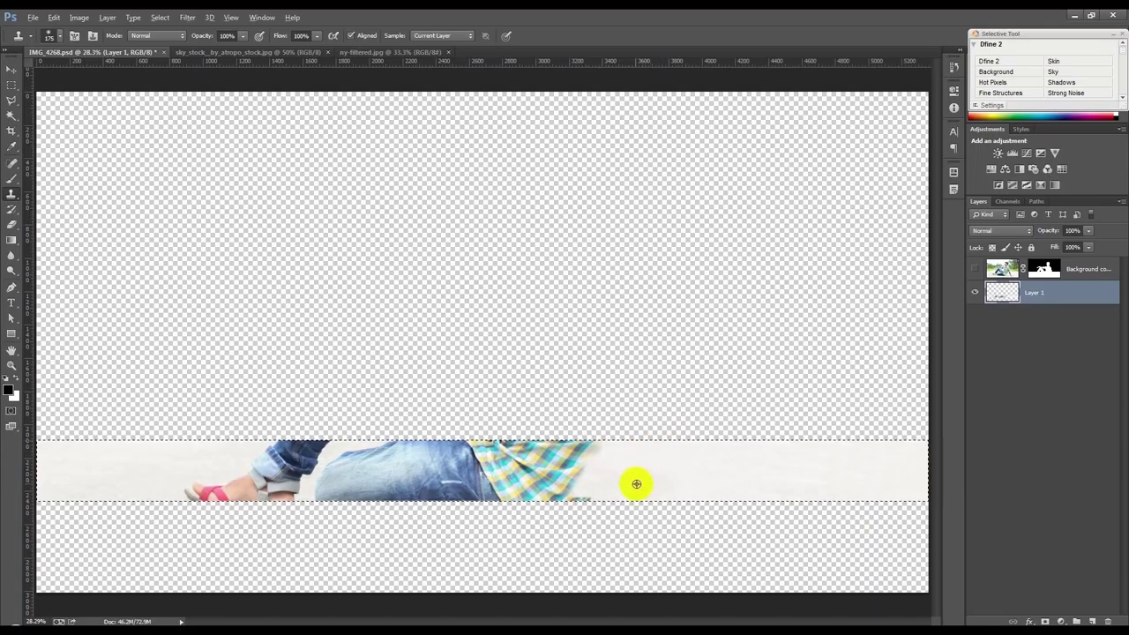
left_click_drag(622, 491, 571, 495)
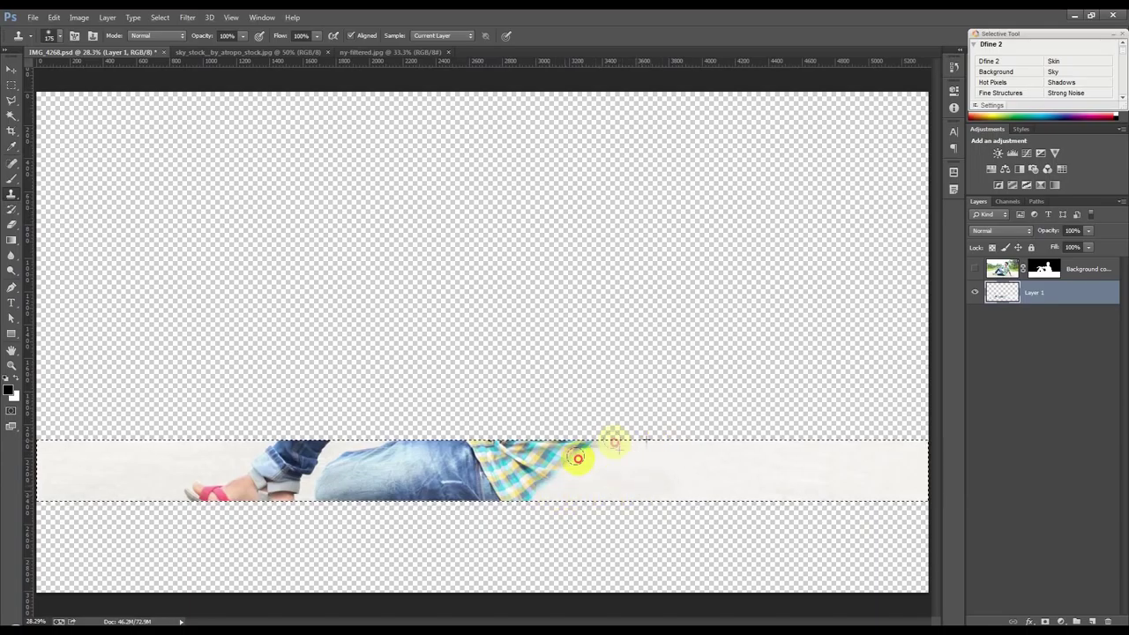
left_click_drag(635, 462, 694, 476)
mouse_move(590, 447)
left_mouse_down()
mouse_move(561, 462)
mouse_move(573, 462)
mouse_move(588, 449)
mouse_move(540, 459)
mouse_move(544, 479)
mouse_move(560, 465)
mouse_move(529, 486)
mouse_move(547, 450)
mouse_move(497, 445)
mouse_move(473, 462)
mouse_move(502, 471)
mouse_move(383, 444)
mouse_move(568, 472)
mouse_move(498, 485)
mouse_move(522, 474)
mouse_move(513, 480)
mouse_move(541, 481)
mouse_move(535, 499)
mouse_move(474, 473)
mouse_move(447, 496)
mouse_move(463, 484)
mouse_move(462, 497)
mouse_move(241, 500)
mouse_move(115, 480)
mouse_move(61, 493)
mouse_move(214, 499)
mouse_move(243, 491)
mouse_move(265, 453)
mouse_move(270, 490)
mouse_move(318, 457)
mouse_move(296, 459)
mouse_move(290, 499)
mouse_move(331, 458)
mouse_move(326, 444)
mouse_move(373, 433)
mouse_move(321, 479)
mouse_move(345, 499)
mouse_move(396, 443)
mouse_move(374, 490)
mouse_move(408, 491)
mouse_move(429, 429)
mouse_move(441, 495)
mouse_move(199, 471)
mouse_move(186, 491)
mouse_move(474, 479)
mouse_move(344, 499)
mouse_move(423, 498)
left_mouse_up()
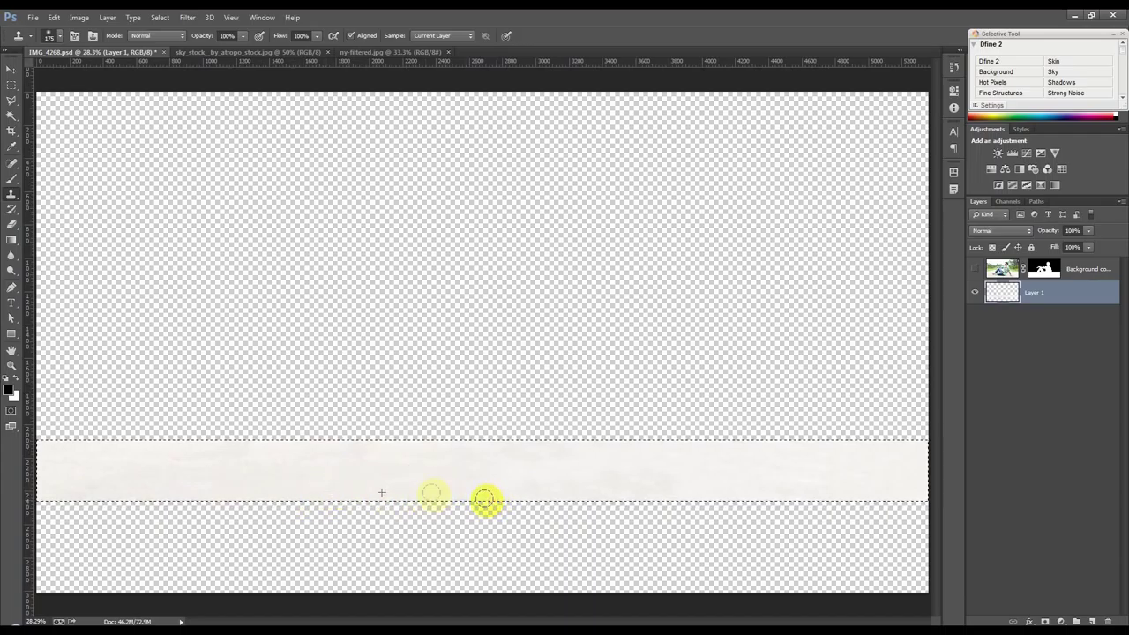
key("alt")
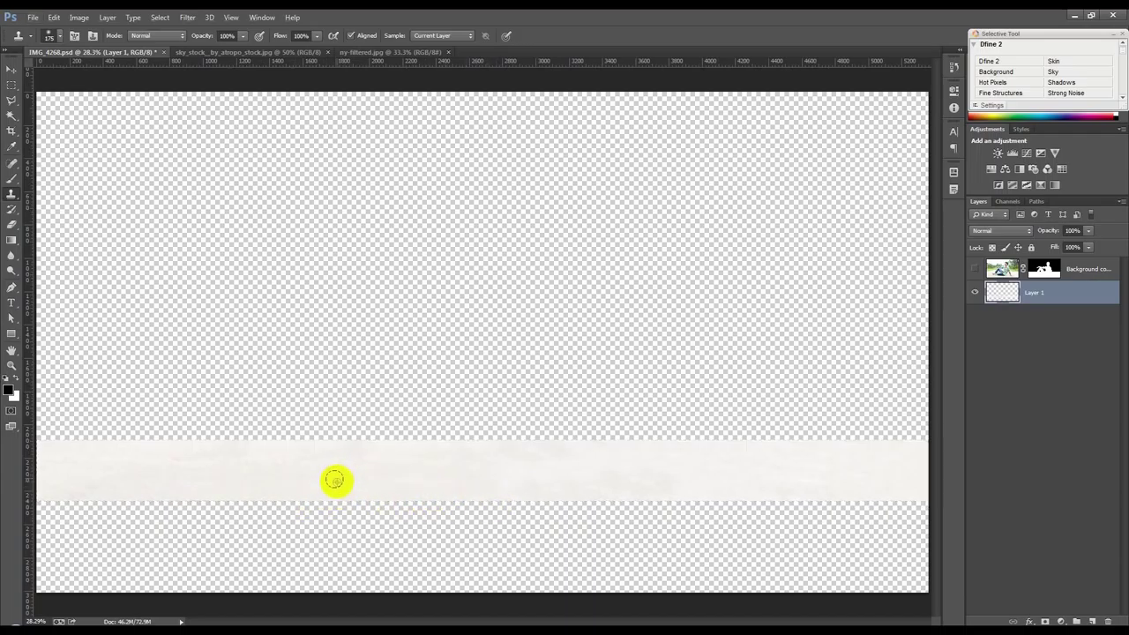
scroll(334, 480, "down", 2)
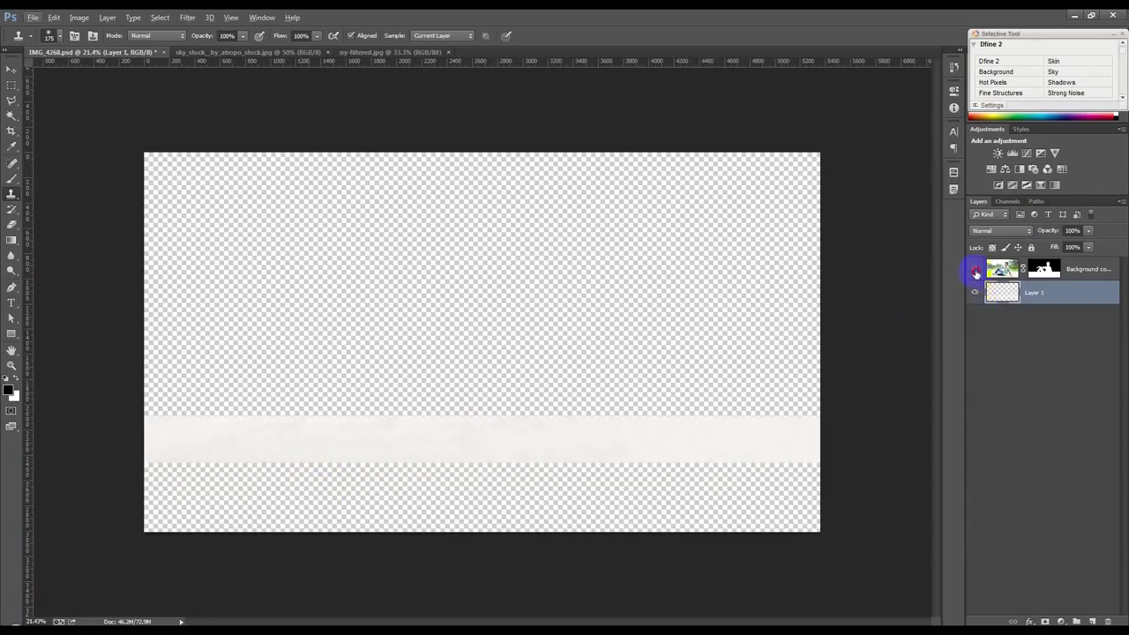
Show the man again, then move Layer 1 up and stretch it taller beneath him.
left_click(975, 270)
left_click(11, 69)
left_click_drag(282, 346, 285, 299)
key("ctrl+t")
left_click_drag(305, 370, 306, 389)
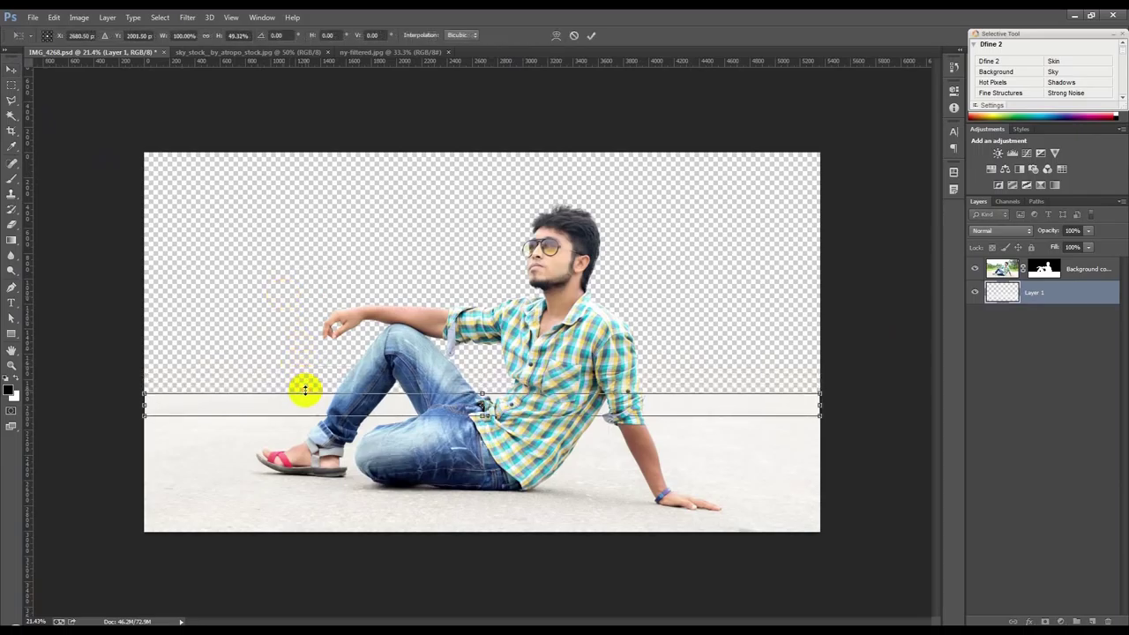
key("Return")
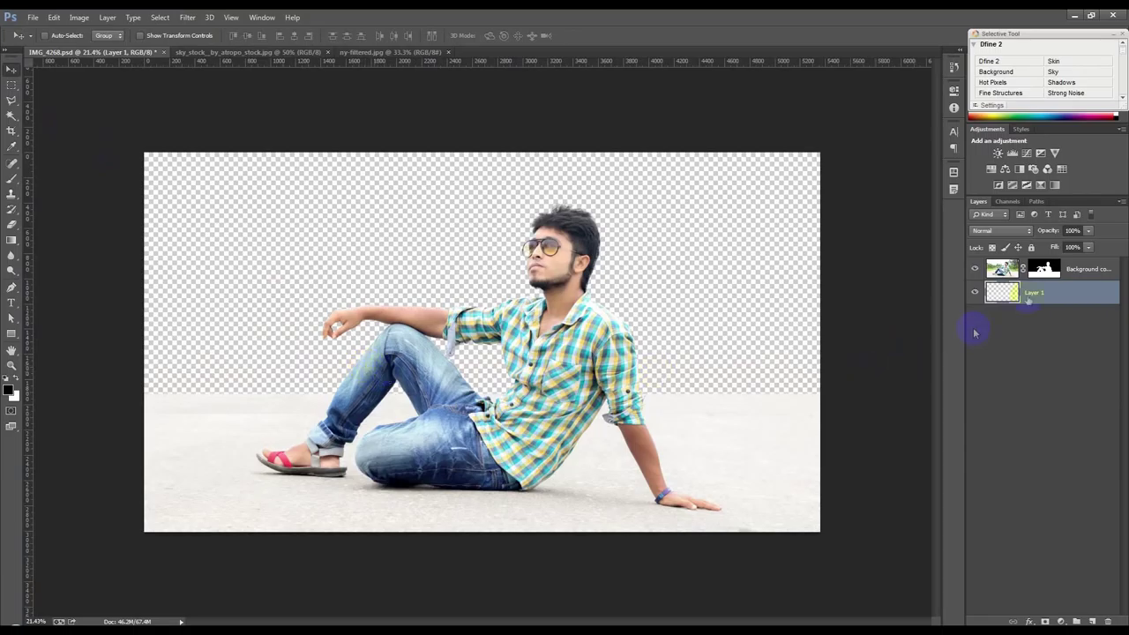
scroll(833, 432, "up", 3)
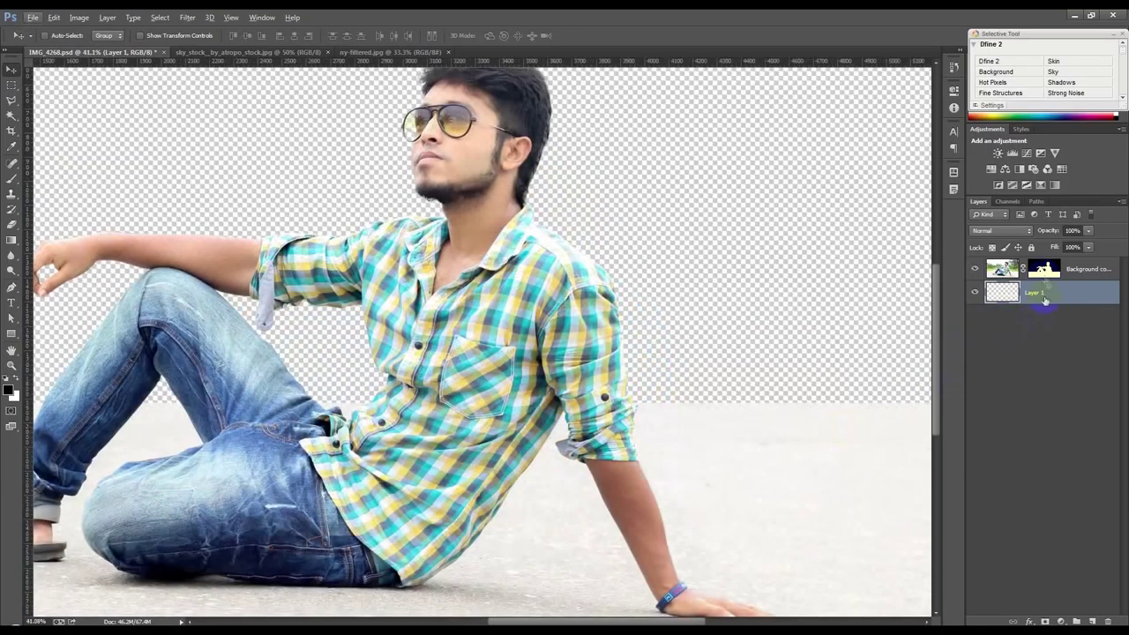
left_click(1044, 269)
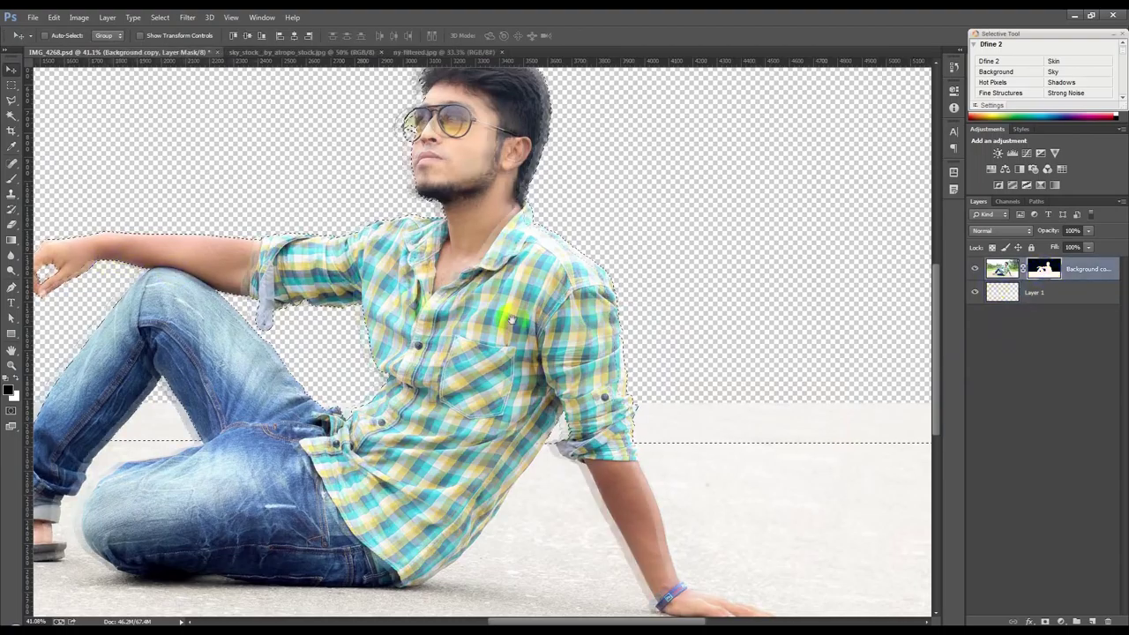
Load the man's mask as a selection to check floor coverage, then fit the image in view.
left_click_drag(512, 315, 297, 265)
key("ctrl+alt+backslash")
left_click(11, 193)
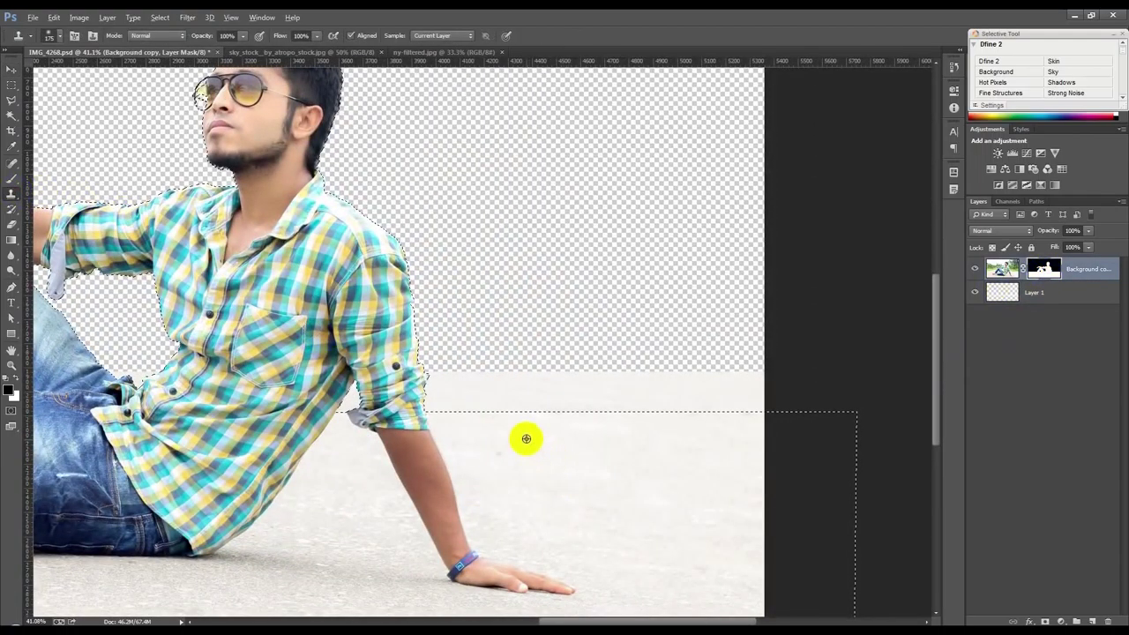
scroll(697, 467, "down", 1)
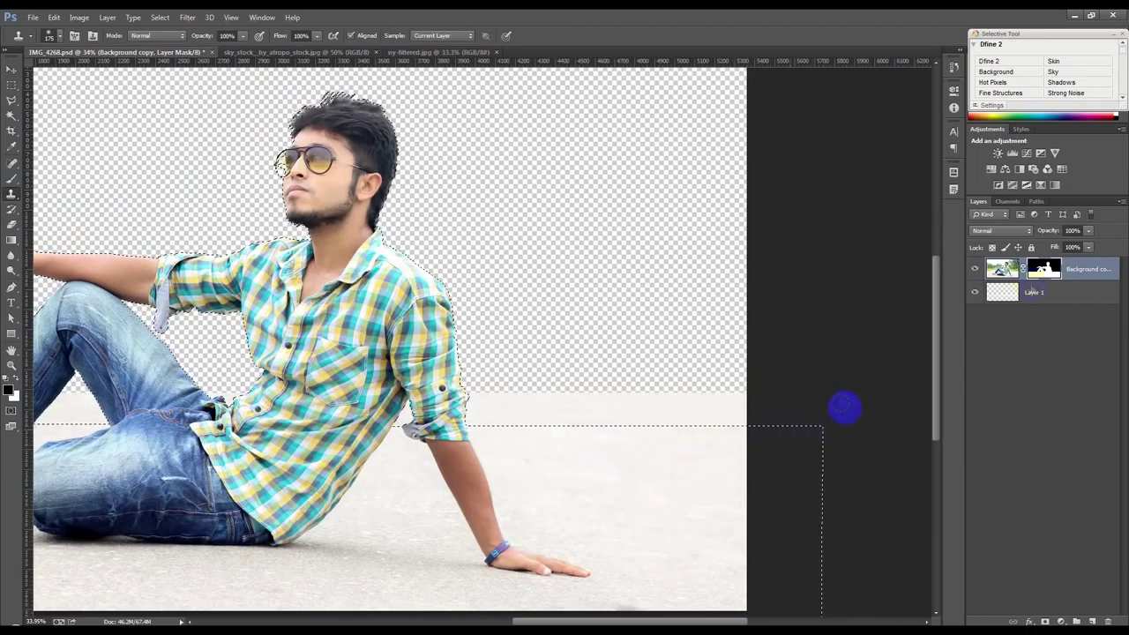
left_click(1080, 261)
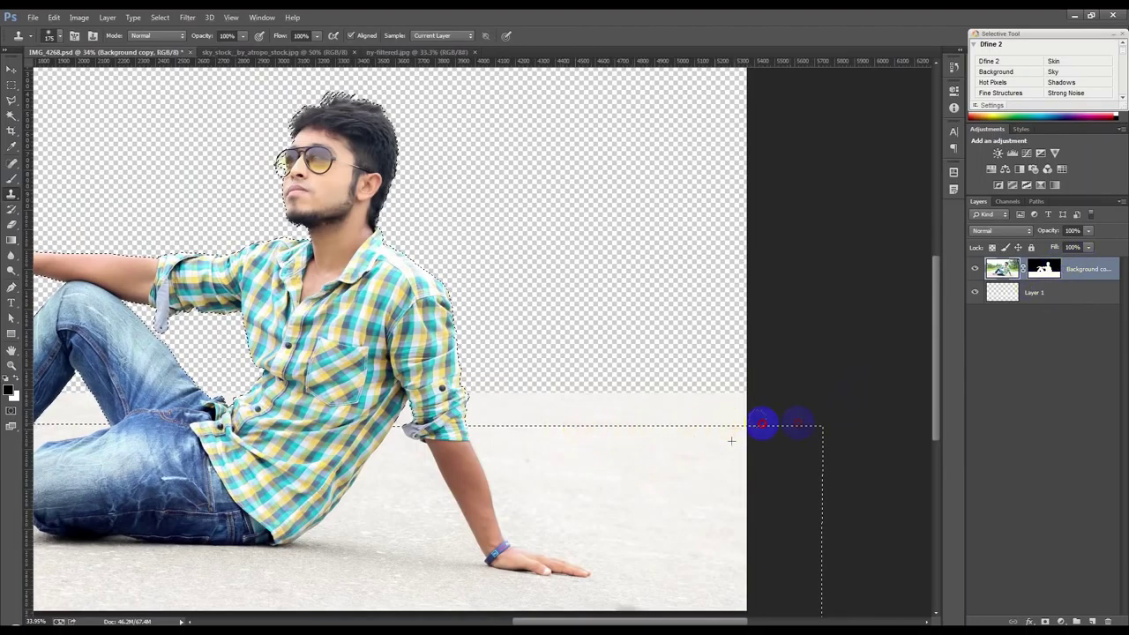
key("ctrl+d")
key("ctrl+z")
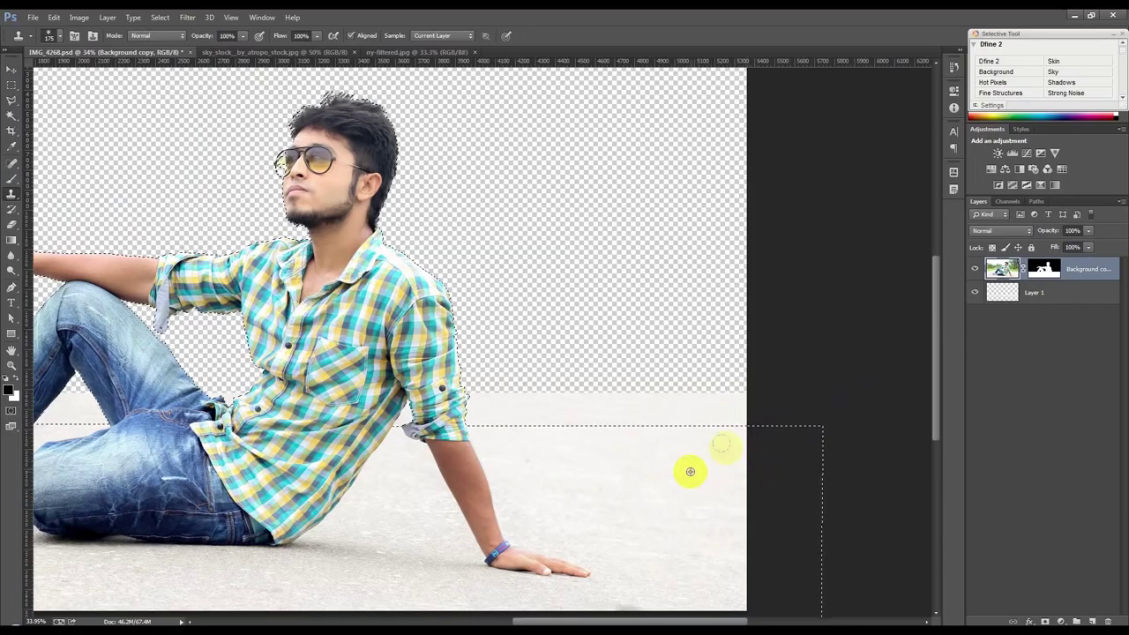
left_click(735, 427)
scroll(700, 471, "left", 10)
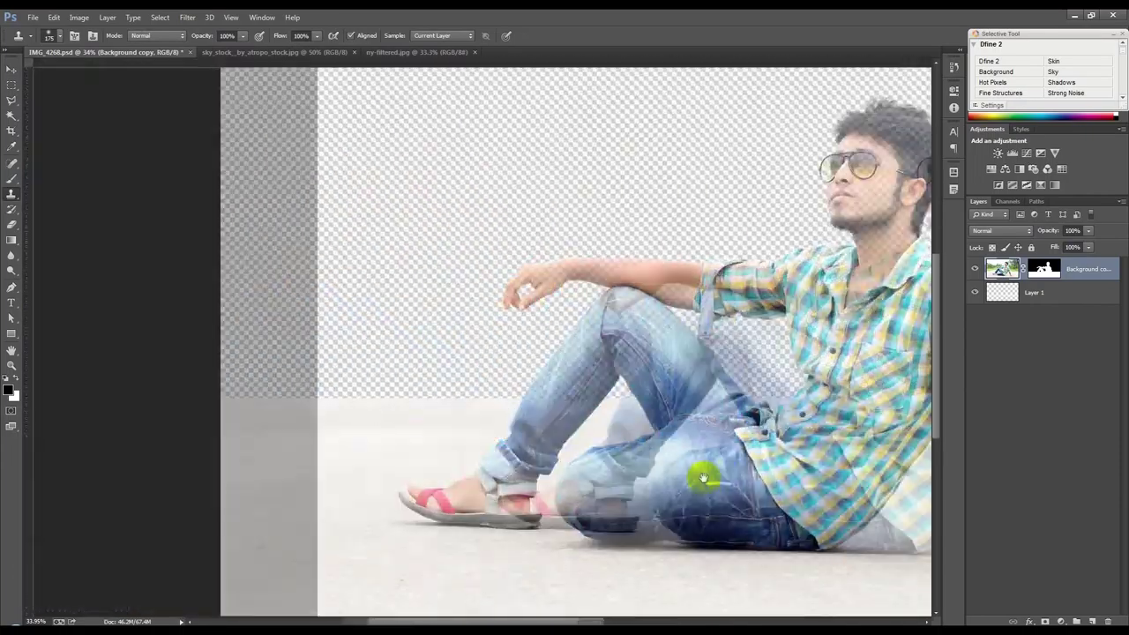
key("ctrl+0")
left_click(628, 527)
scroll(835, 471, "up", 5)
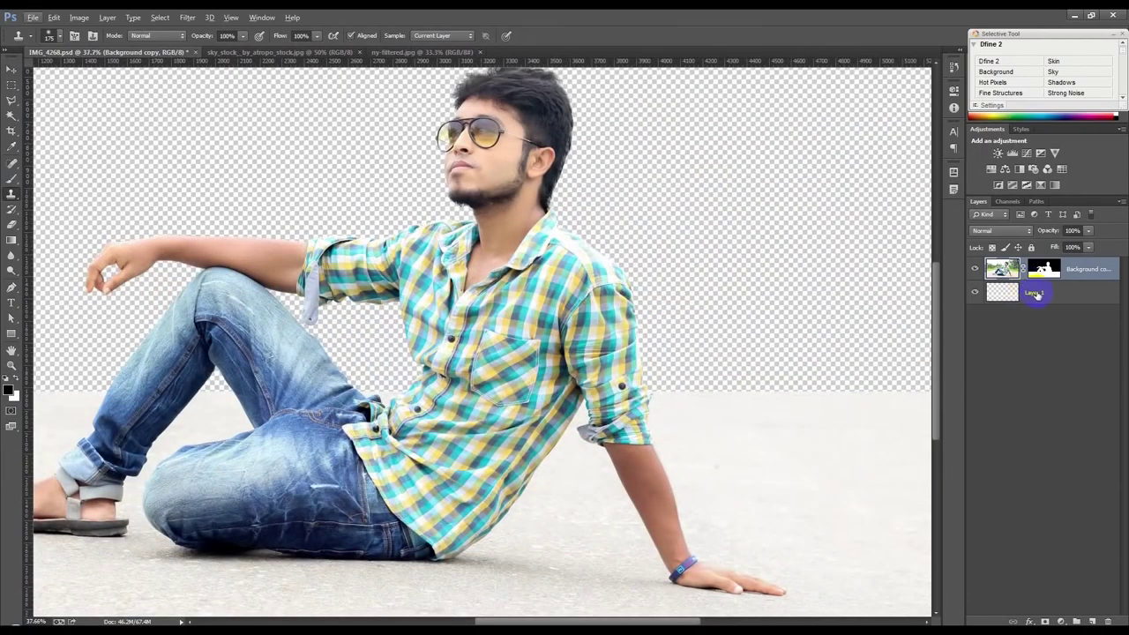
Select Layer 1 and hide then reshow the man to inspect the full-width floor.
left_click(1036, 295)
left_click(11, 70)
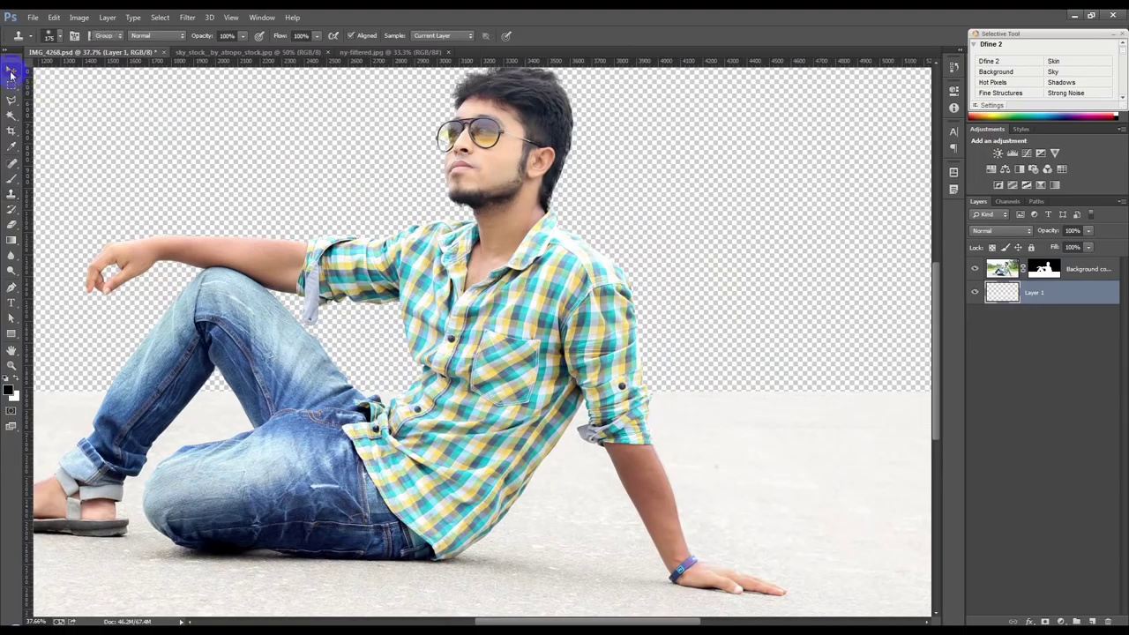
left_click(1043, 269, "ctrl")
left_click(975, 268)
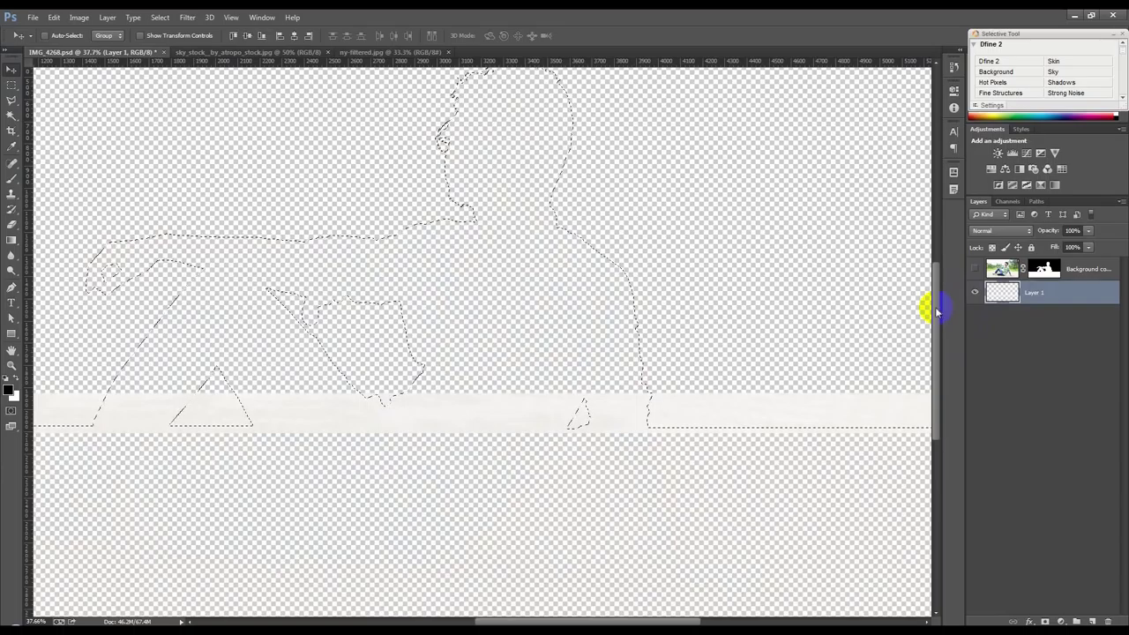
key("ctrl+d")
left_click(974, 268)
scroll(654, 455, "down", 2)
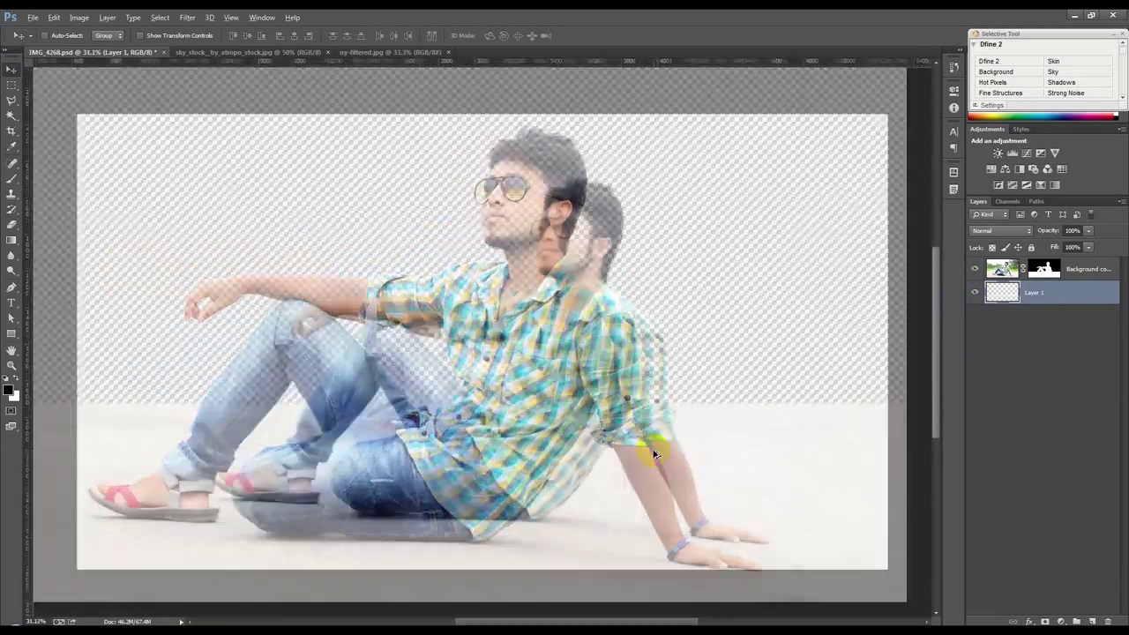
scroll(655, 454, "down", 3)
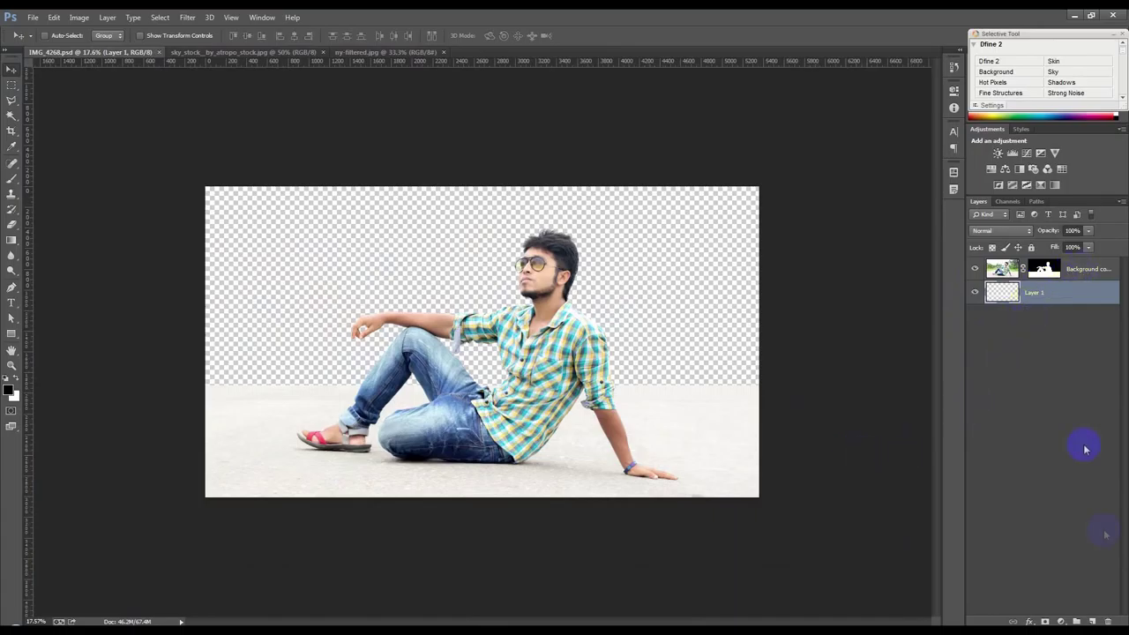
left_click(1061, 621)
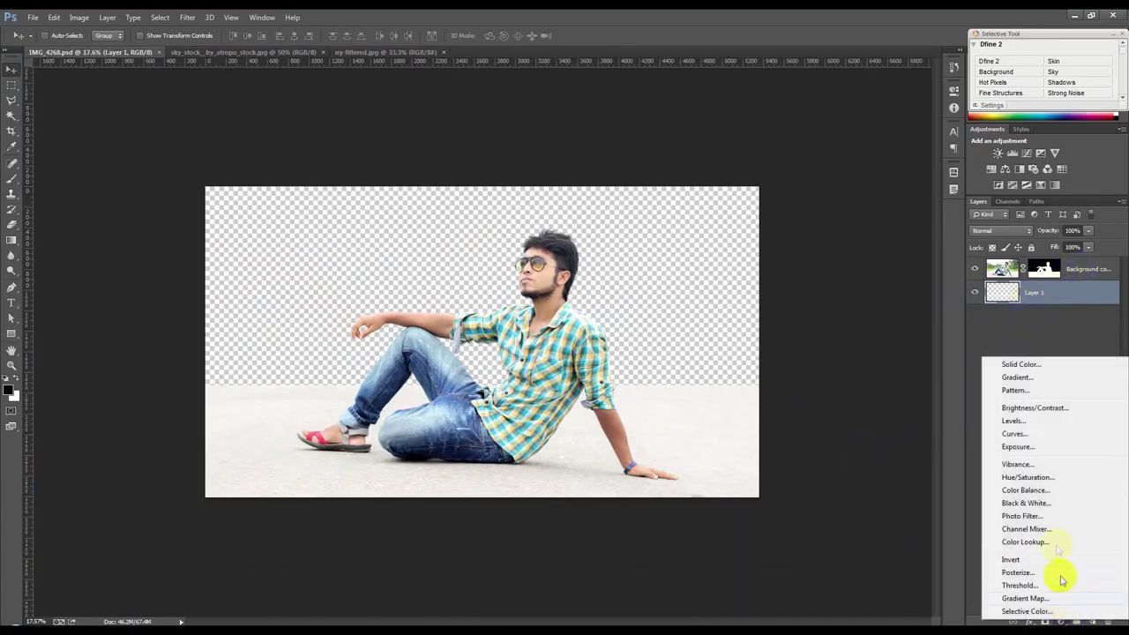
Add a Curves adjustment clipped to Layer 1, bent into a U to darken the floor's back edge.
left_click(1014, 434)
key("ctrl+alt+g")
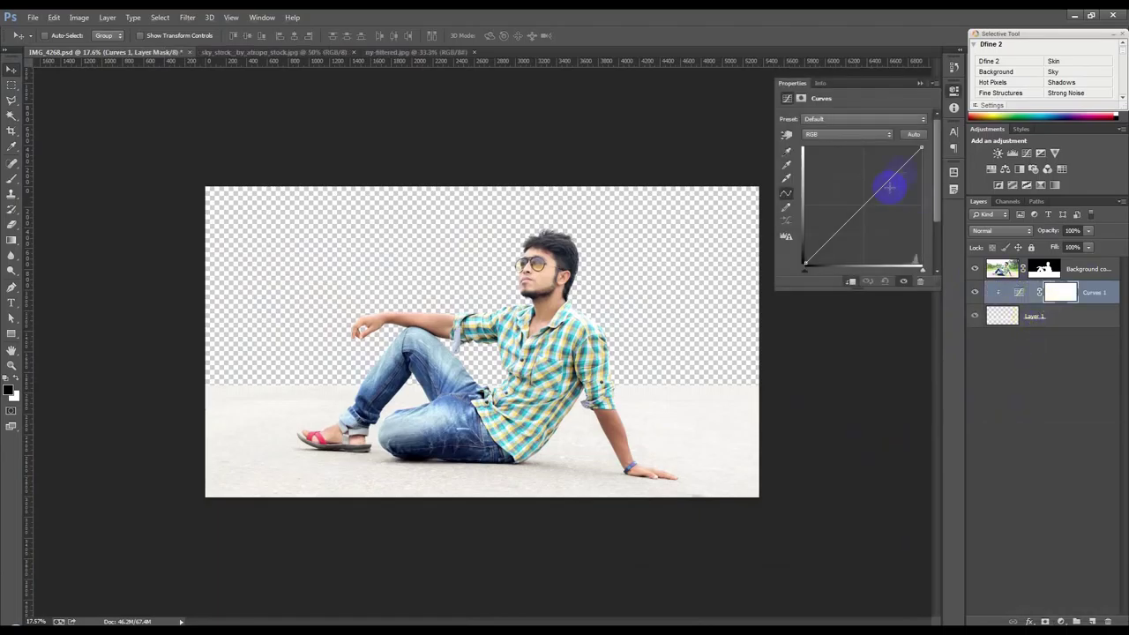
left_click_drag(909, 155, 895, 204)
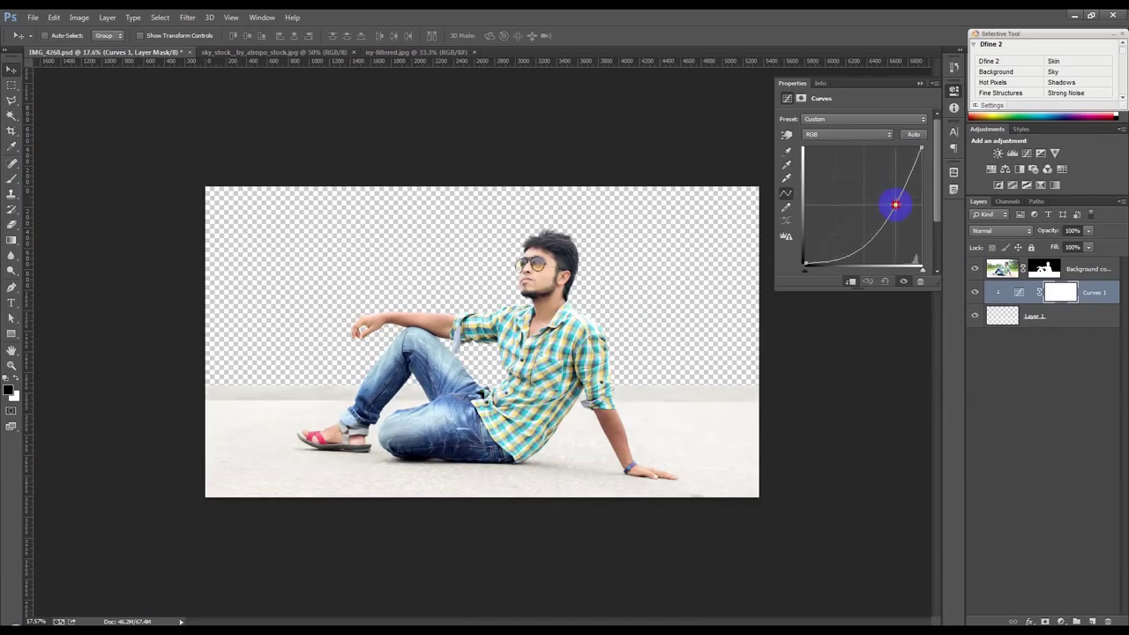
left_click_drag(920, 148, 923, 172)
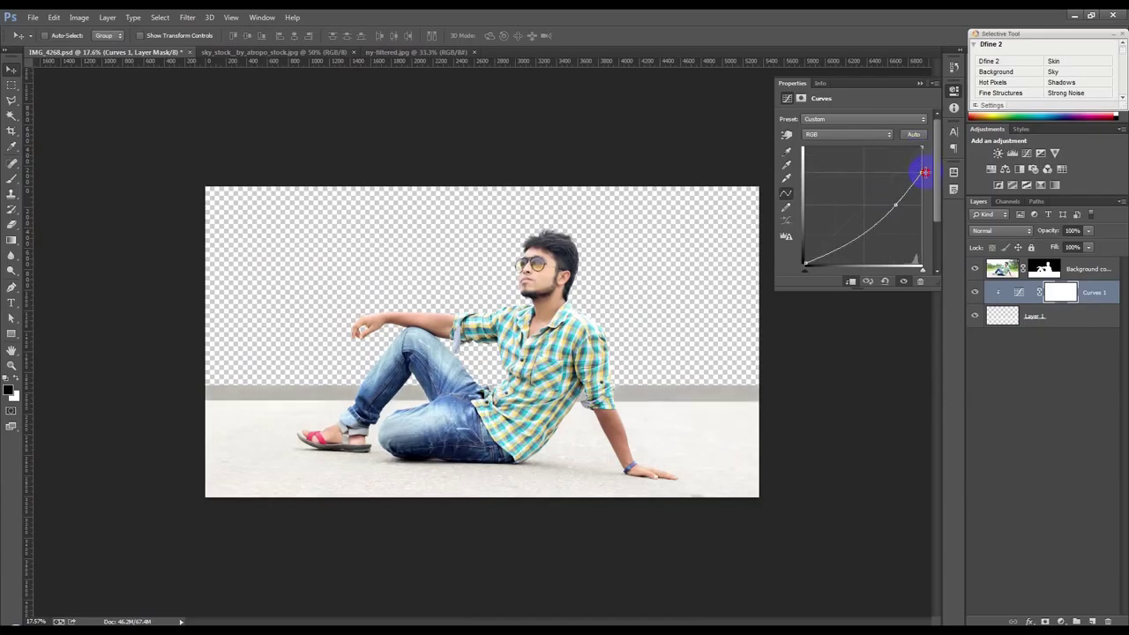
left_click_drag(822, 270, 766, 204)
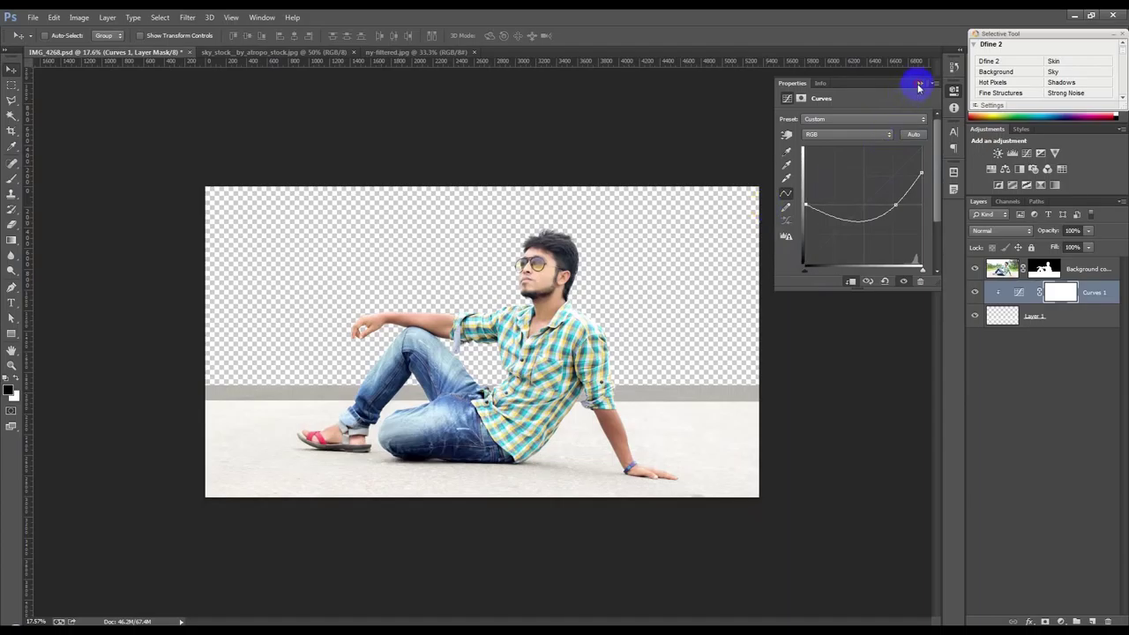
left_click(918, 85)
key("ctrl+0")
Duplicate Layer 1 and move the copy above the Curves adjustment.
left_click(1047, 324)
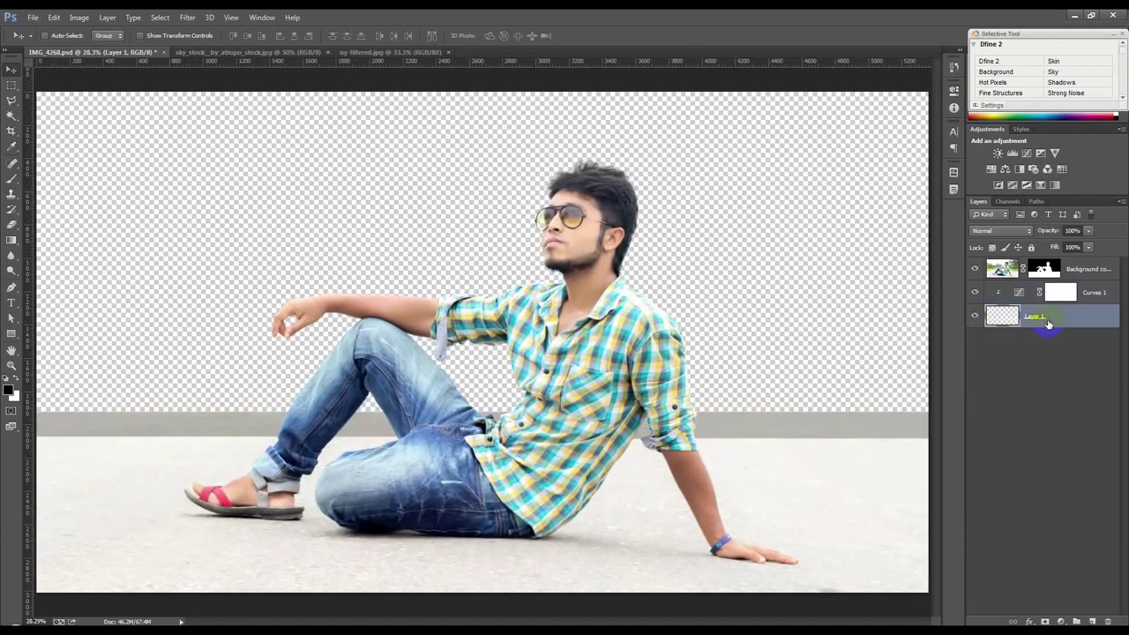
key("ctrl+j")
left_click_drag(1048, 334, 1041, 282)
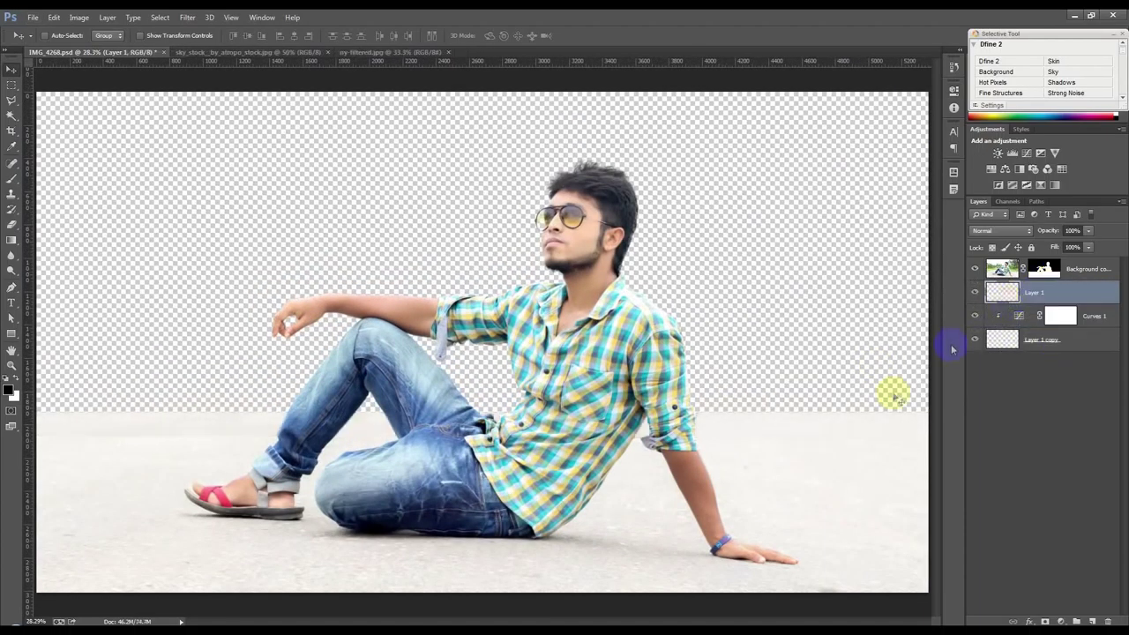
Shift the floor strip up and widen it slightly past the image edges.
left_click_drag(834, 398, 760, 400)
key("ctrl+t")
key("ctrl+minus")
left_click_drag(848, 399, 867, 397)
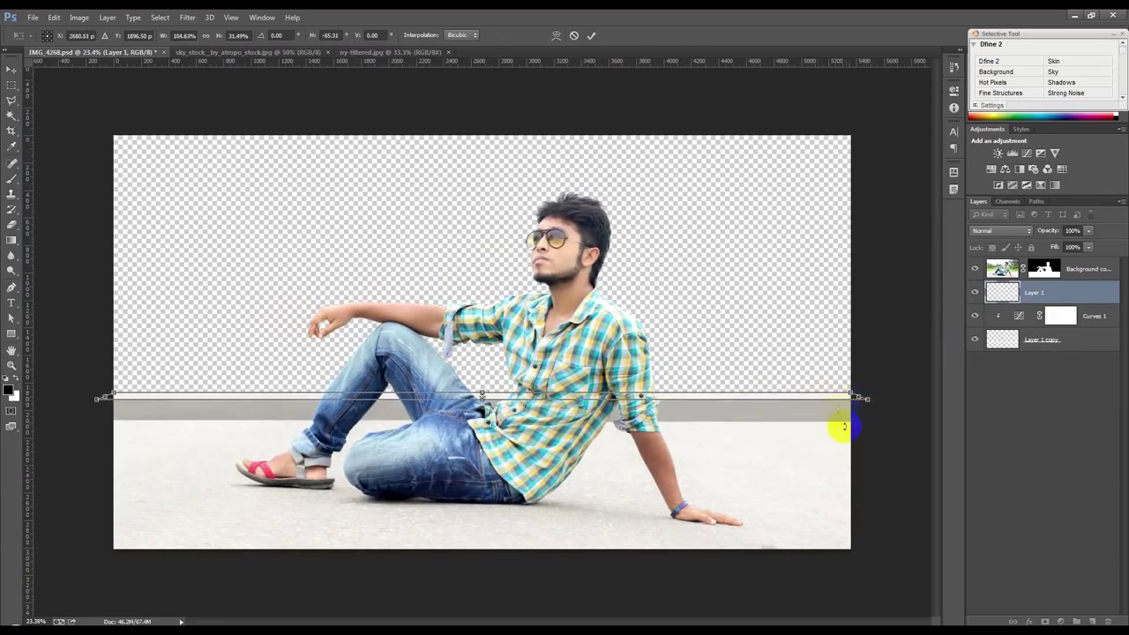
left_click(591, 37)
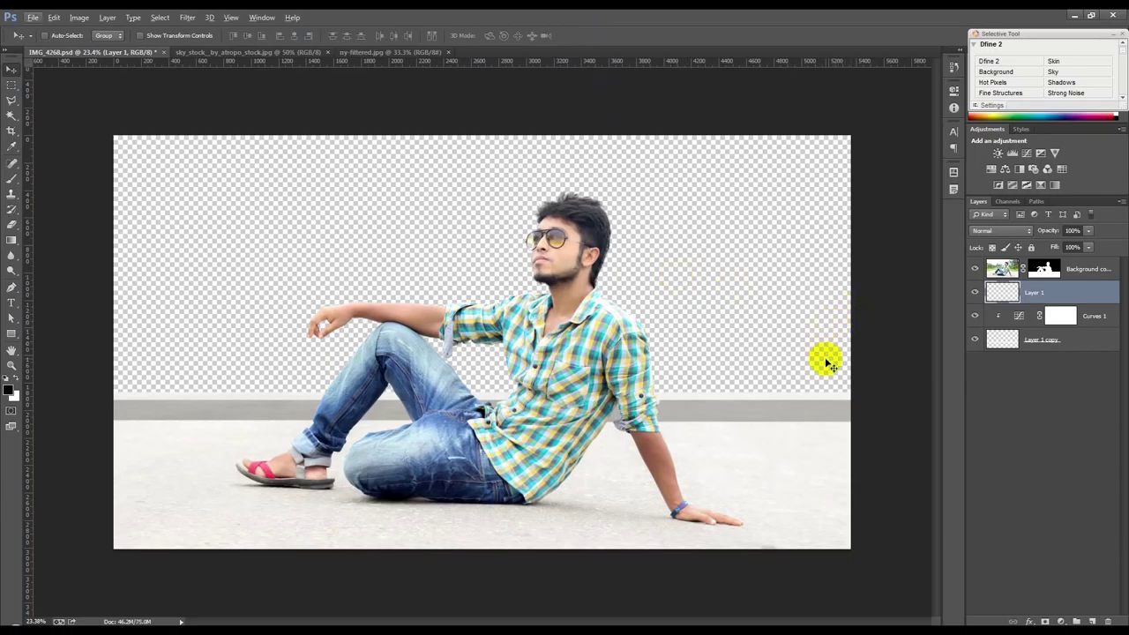
Darken the floor strip with a lowered Curves, then select all four of the man's layers.
key("ctrl+m")
mouse_move(864, 287)
left_mouse_down()
mouse_move(871, 296)
mouse_move(837, 276)
mouse_move(865, 304)
left_mouse_up()
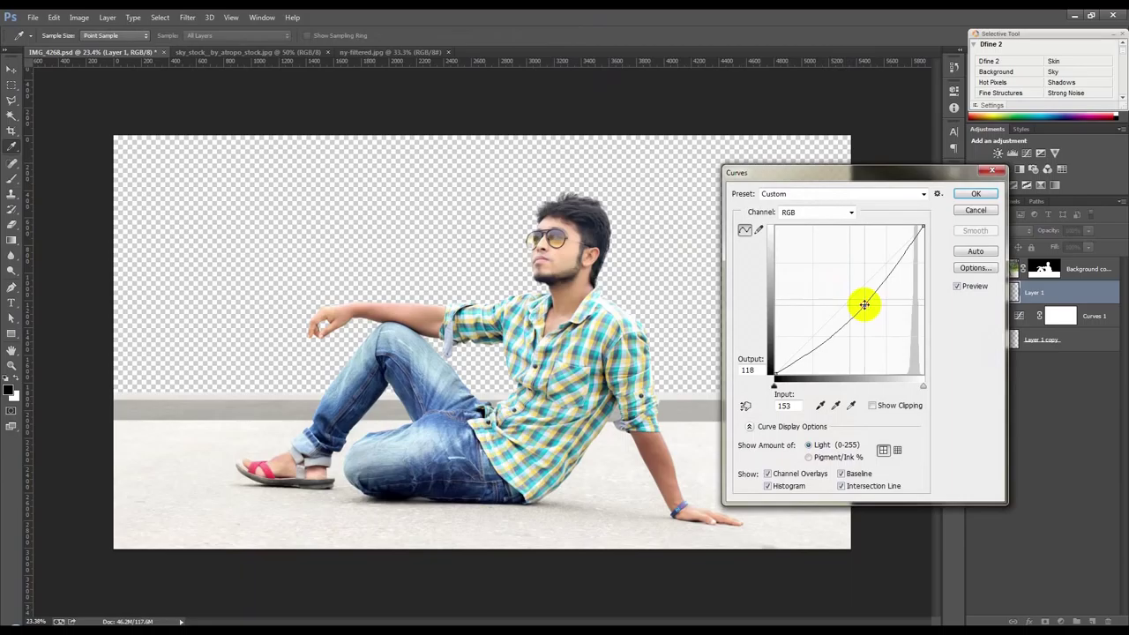
left_click(975, 193)
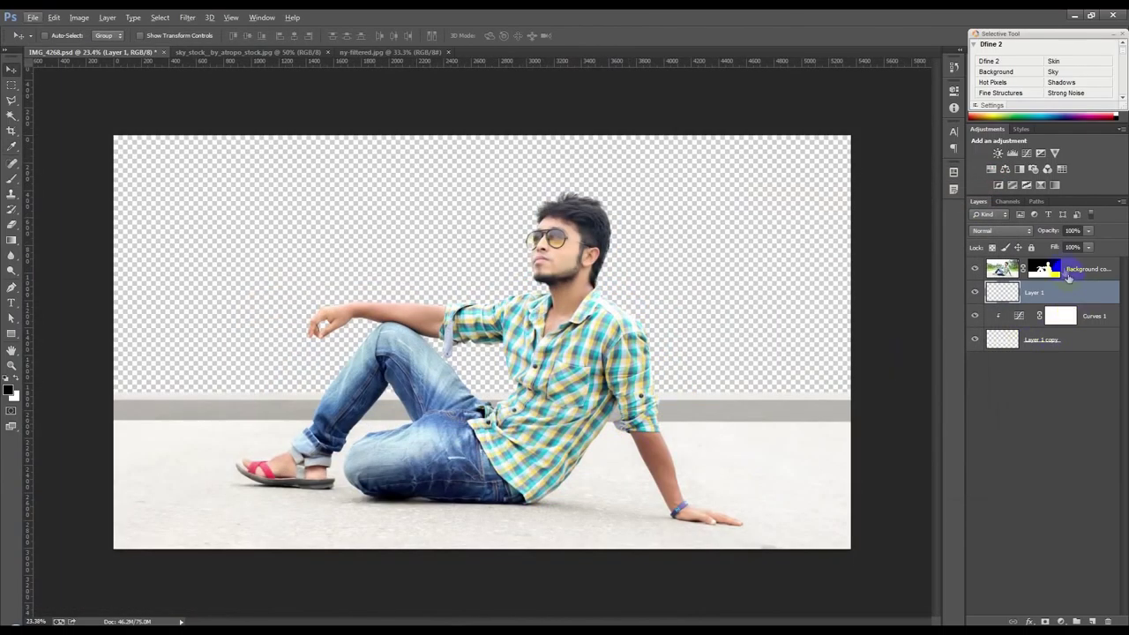
left_click(1068, 270, "shift")
left_click(1065, 339, "shift")
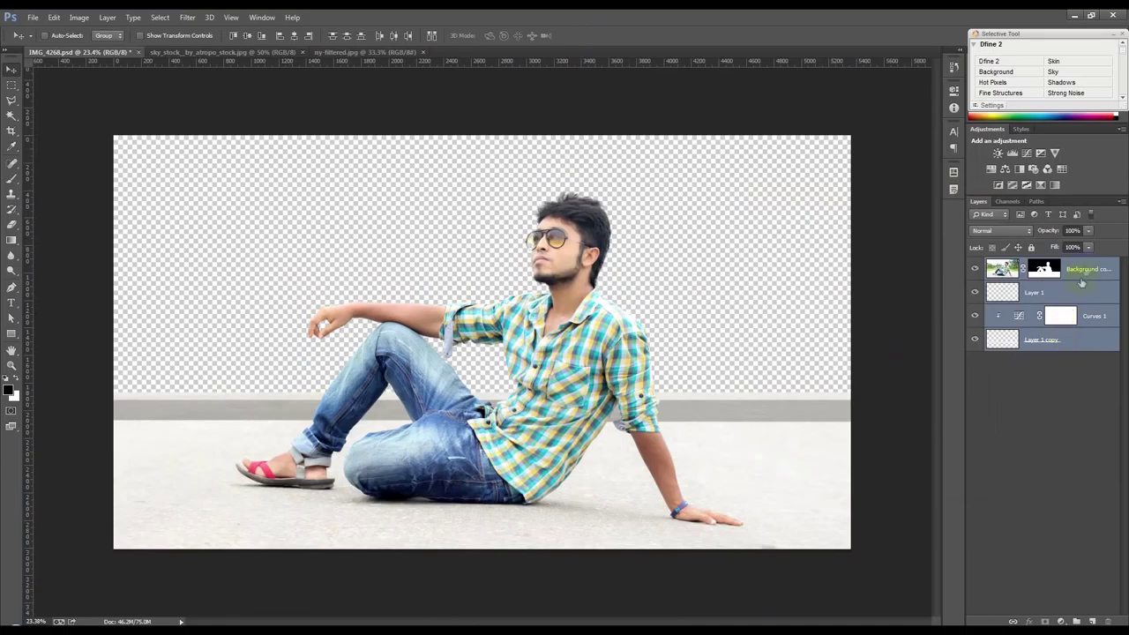
Apply the Camera Raw Filter to Background copy with Highlights pulled down to -63.
left_click(1083, 269)
left_click(188, 18)
left_click(211, 85)
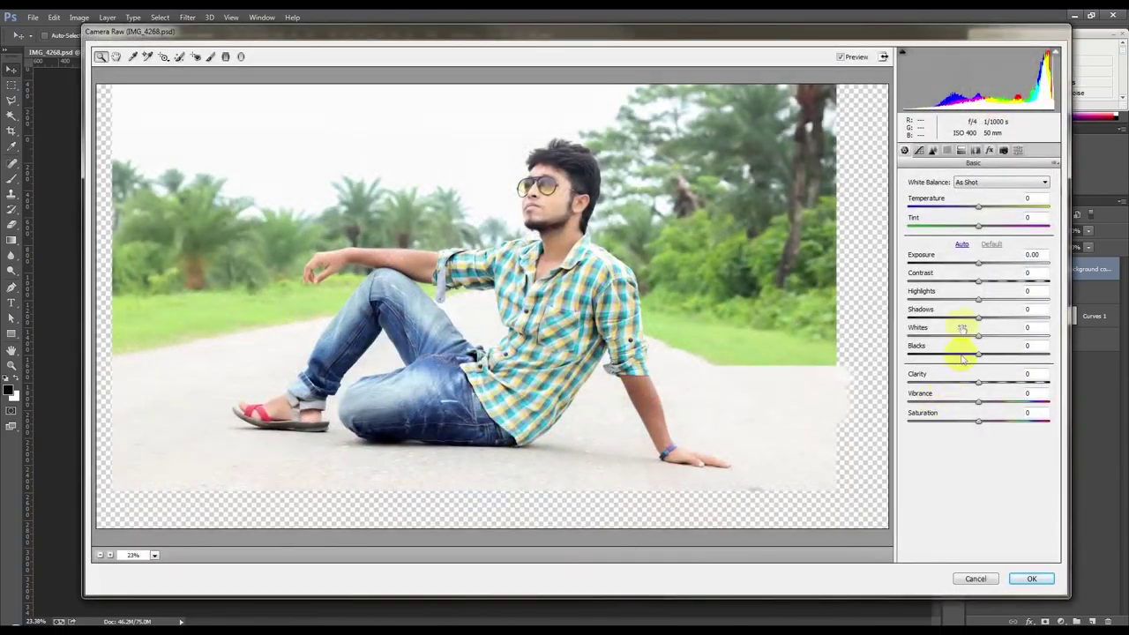
left_click_drag(963, 305, 990, 320)
Apply the Camera Raw changes and group the man's four layers into a group named 'Man'.
left_click(1031, 579)
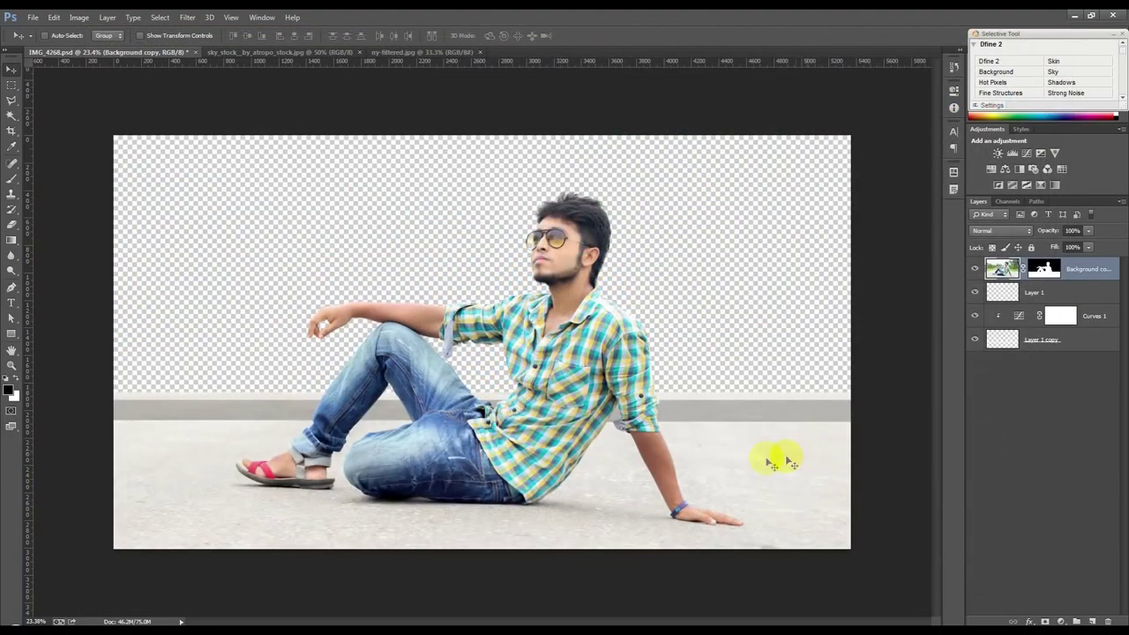
left_click(1083, 344, "shift")
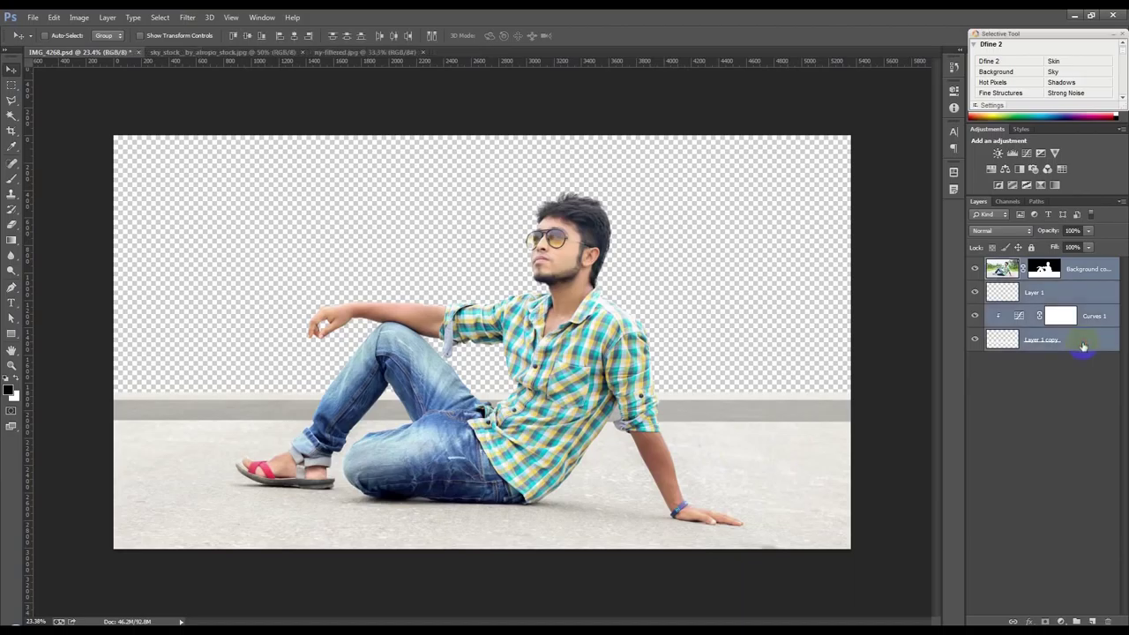
key("ctrl+g")
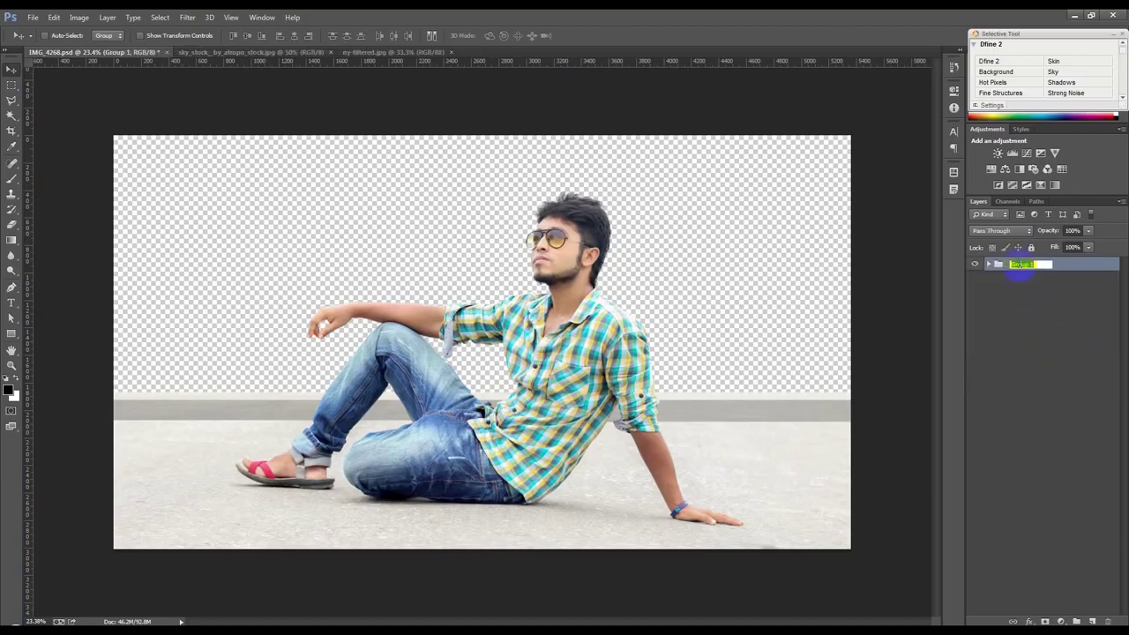
key("Return")
scroll(701, 386, "down", 2)
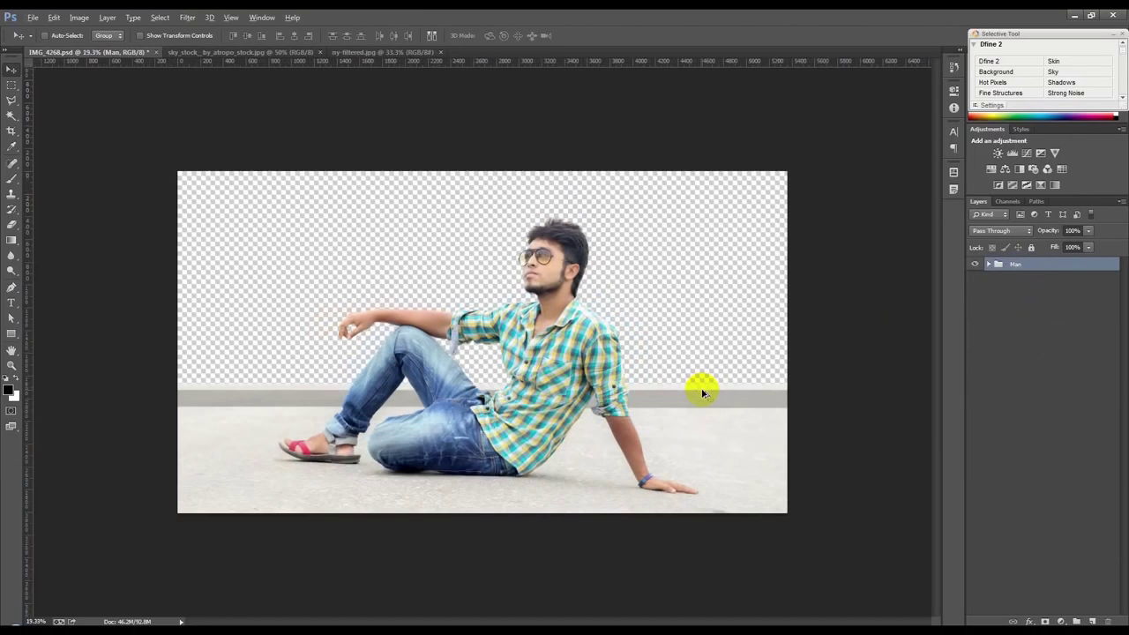
Bring the ny-filtered.jpg city photo into IMG_4268.psd as Layer 2 below the Man group.
left_click(252, 52)
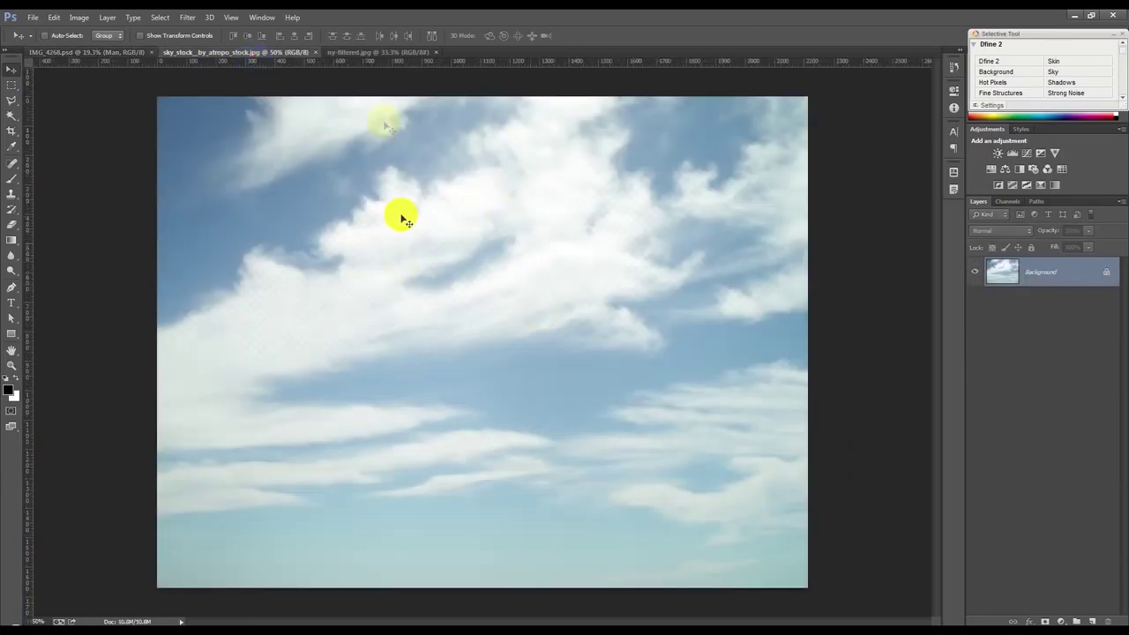
left_click(367, 54)
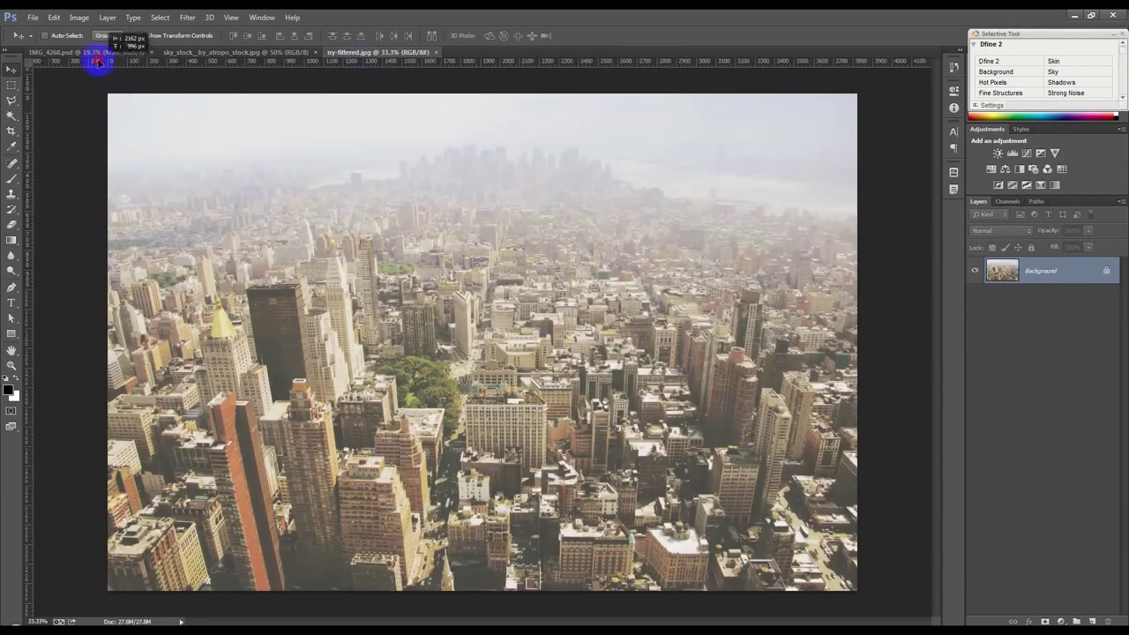
left_click(97, 53)
left_click_drag(225, 111, 424, 204)
left_click_drag(1032, 269, 1033, 358)
left_click_drag(643, 312, 632, 373)
Enlarge the city layer to about 142% and nudge it and the Man group down.
key("ctrl+t")
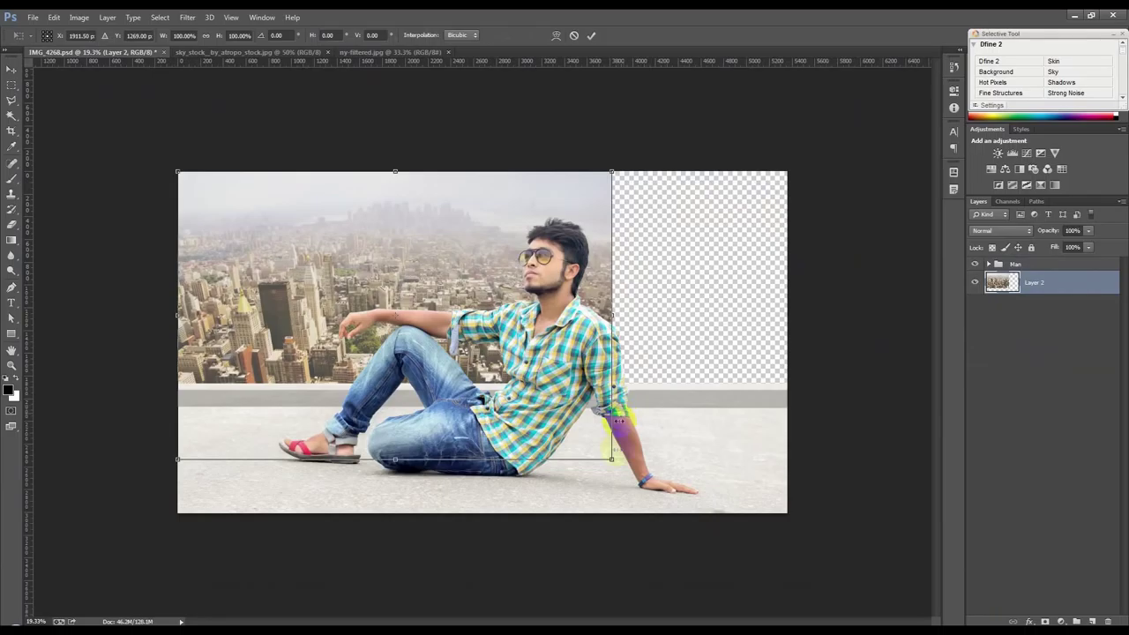
left_click_drag(611, 459, 791, 594)
left_click_drag(627, 468, 632, 465)
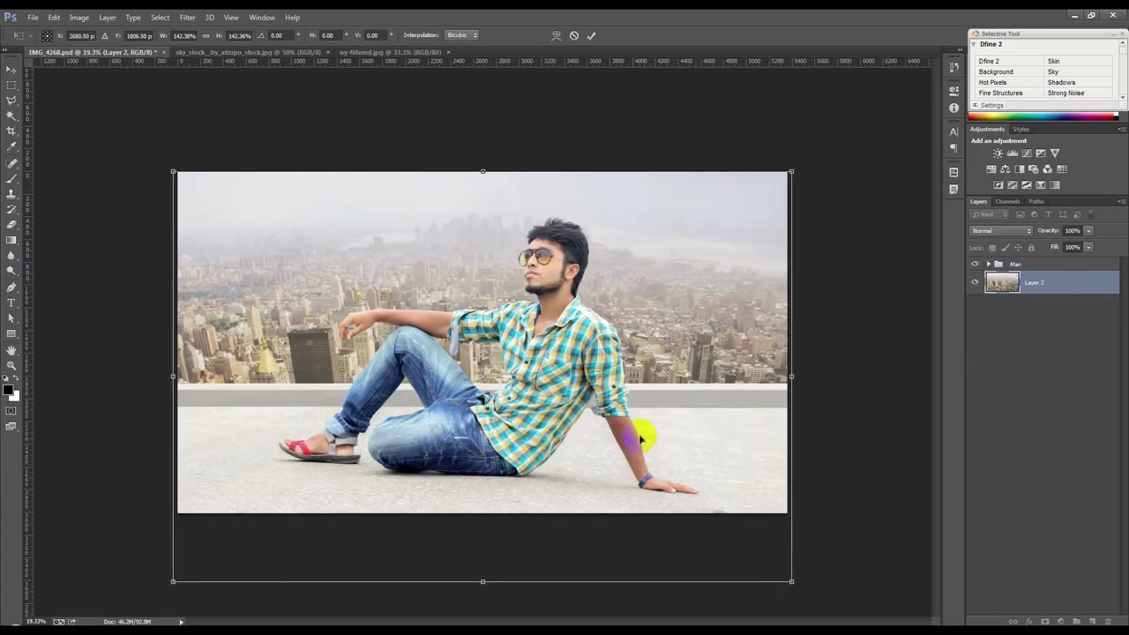
key("Return")
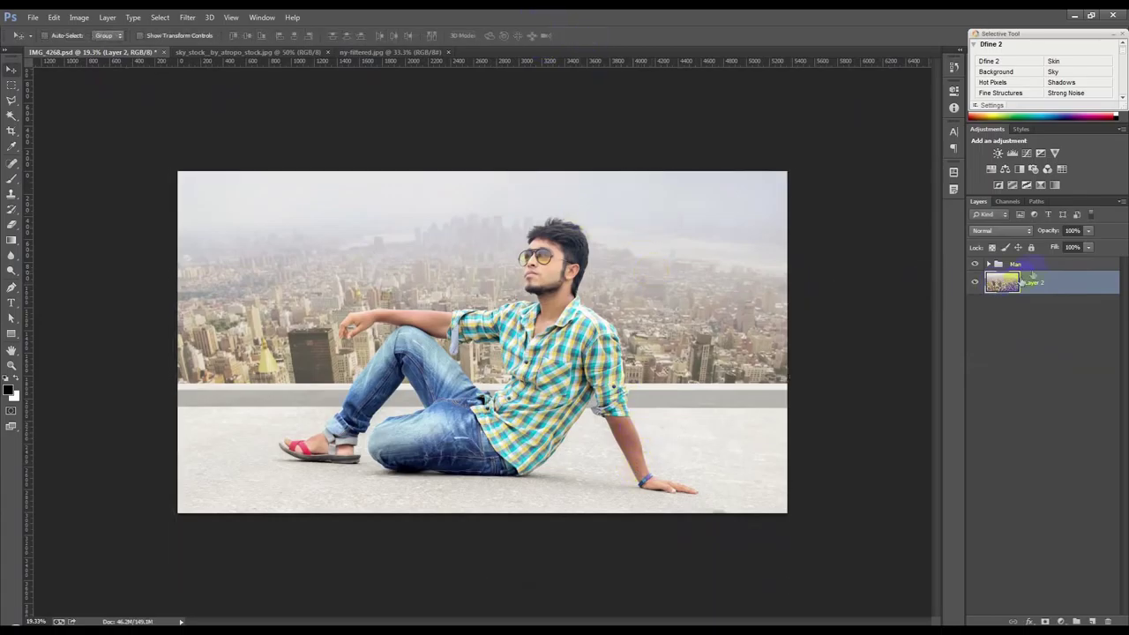
left_click(1027, 267, "shift")
left_click_drag(705, 261, 703, 274)
left_click(1015, 264)
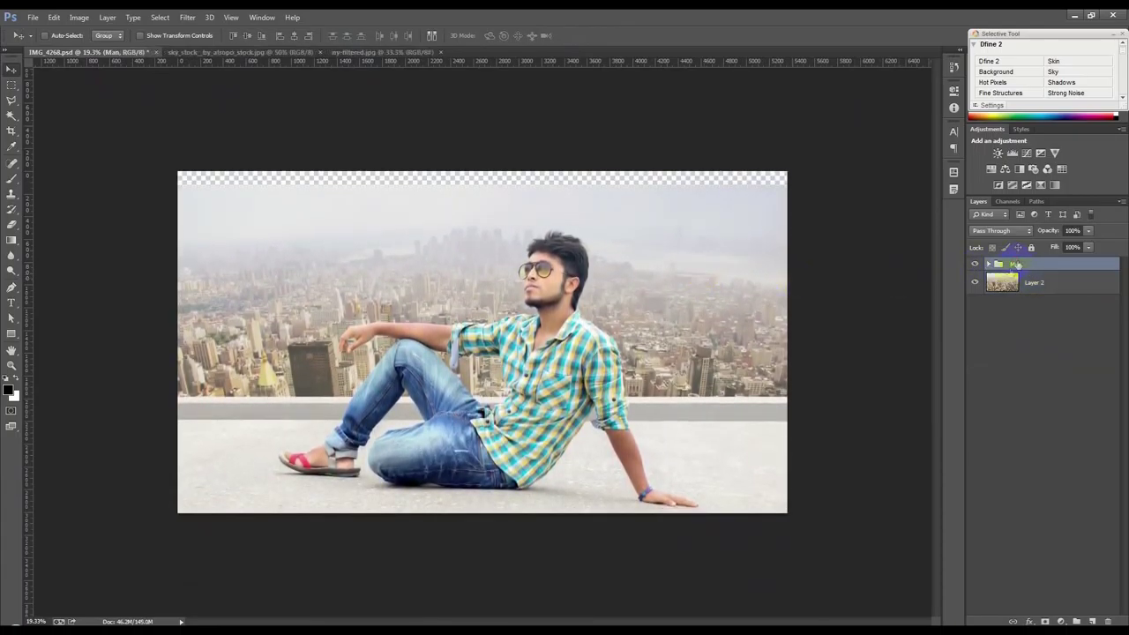
Tilt the Man group about one degree and move it down slightly left.
key("ctrl+t")
left_click_drag(890, 288, 882, 288)
left_click_drag(744, 312, 742, 328)
left_click(590, 36)
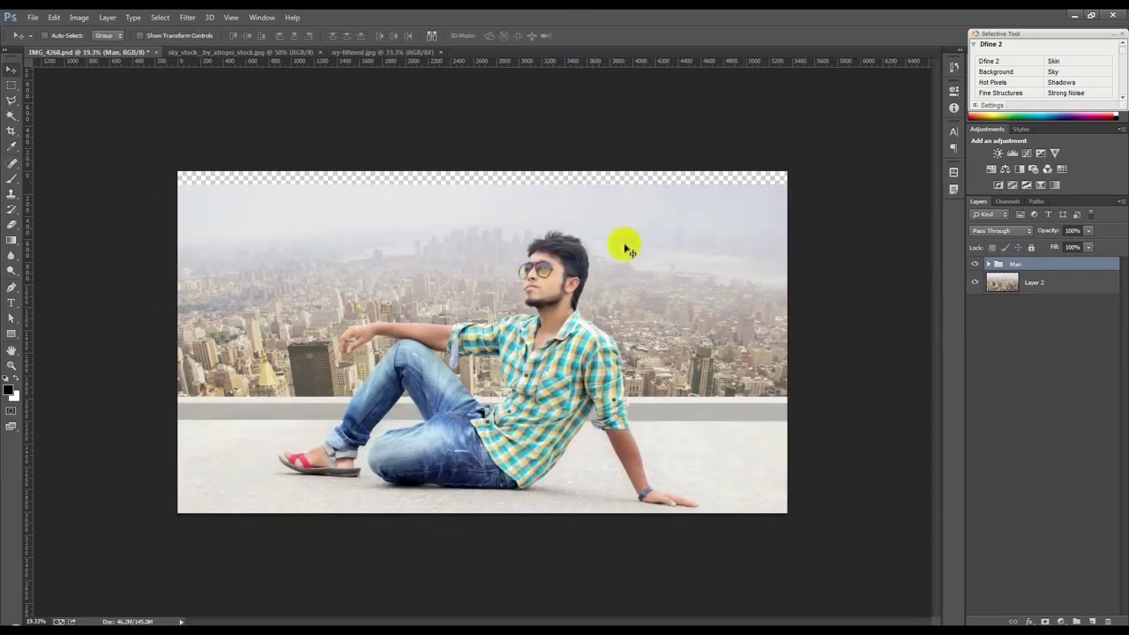
Crop the canvas taller, adding transparent space above the skyline.
left_click(11, 132)
left_click_drag(479, 168, 485, 143)
left_click(593, 37)
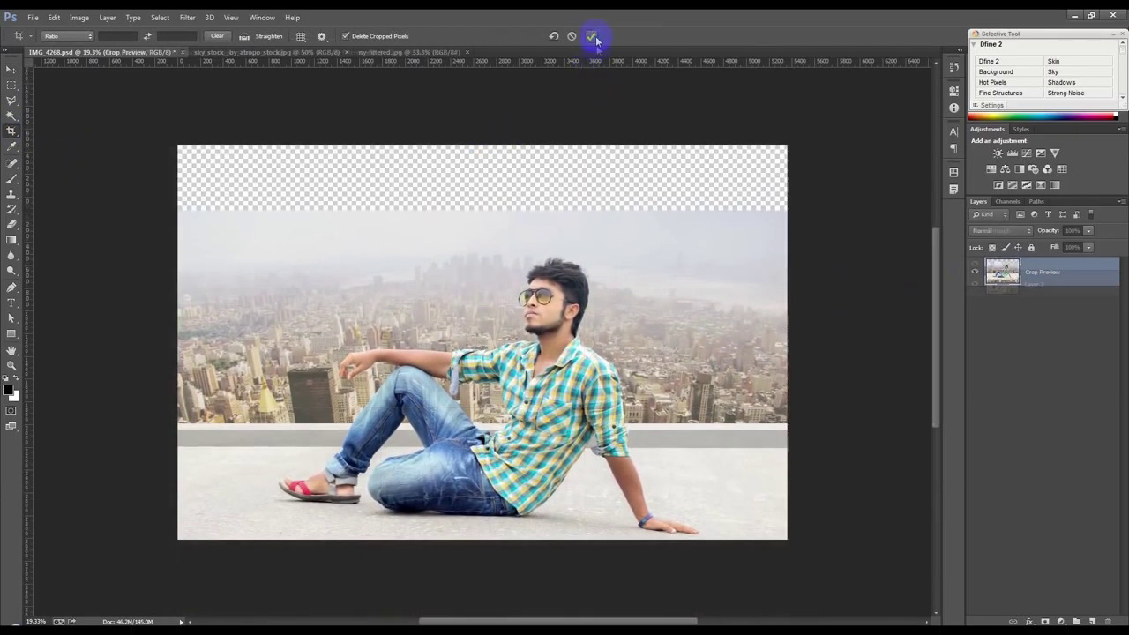
Move the city Layer 2 lower in the canvas.
left_click(14, 69)
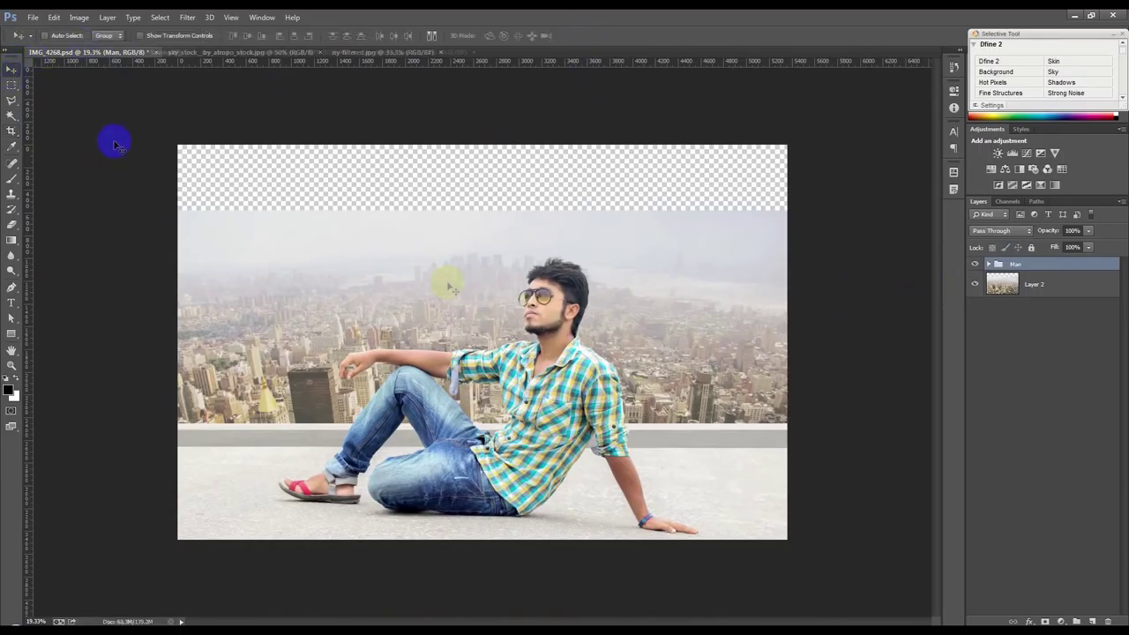
left_click(1020, 282)
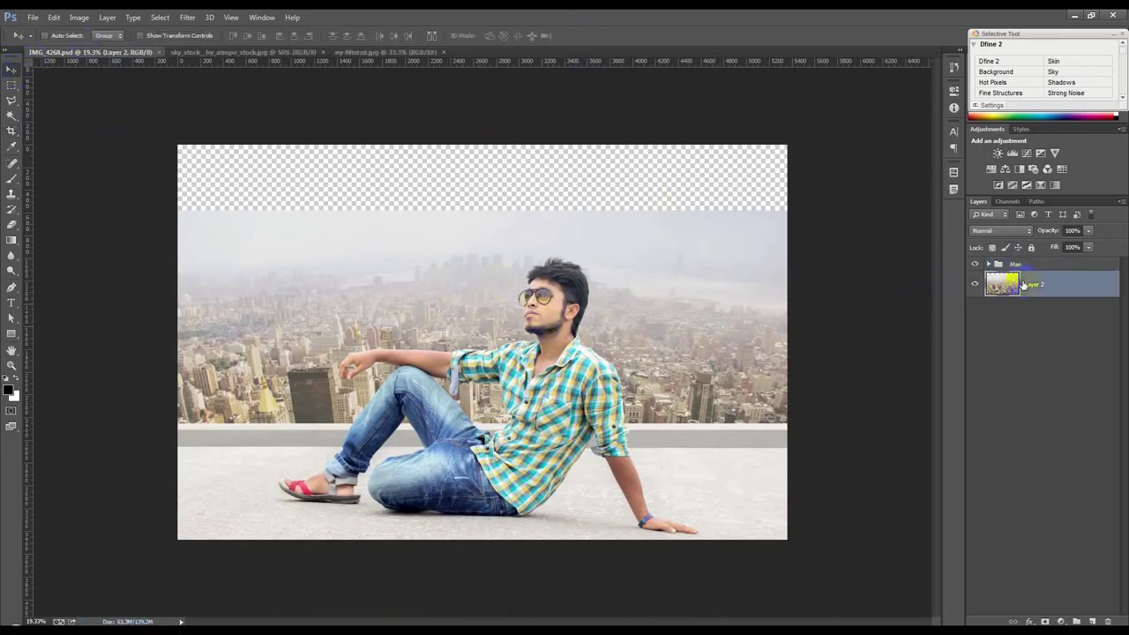
left_click_drag(745, 266, 746, 284)
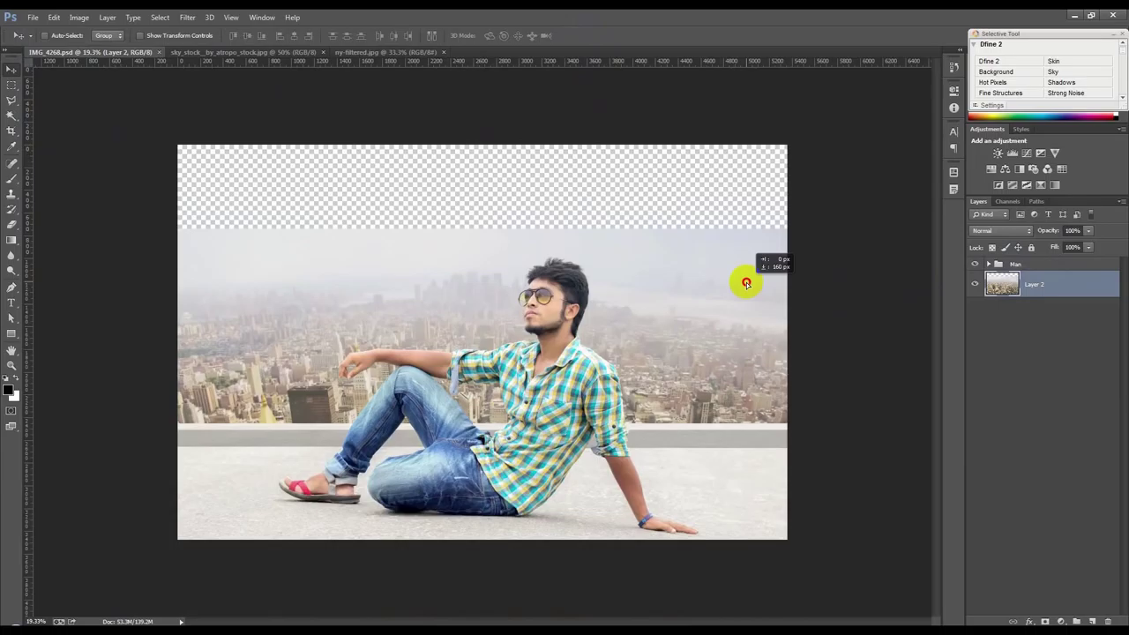
Bring the sky stock image into the composite below the city layer, at the top-left.
left_click(361, 53)
left_click(290, 55)
left_click_drag(441, 221, 471, 210)
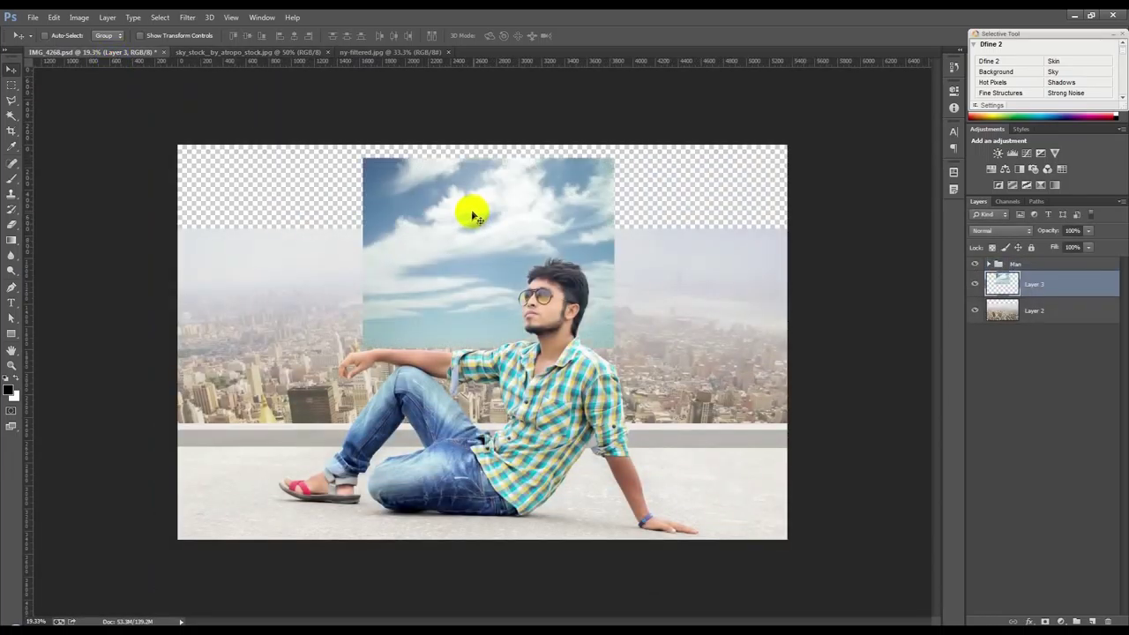
key("ctrl+bracketleft")
left_click_drag(529, 251, 374, 247)
Scale the sky layer to stretch across the full canvas width.
key("ctrl+t")
left_click_drag(429, 146, 1023, 118)
left_click_drag(623, 194, 621, 199)
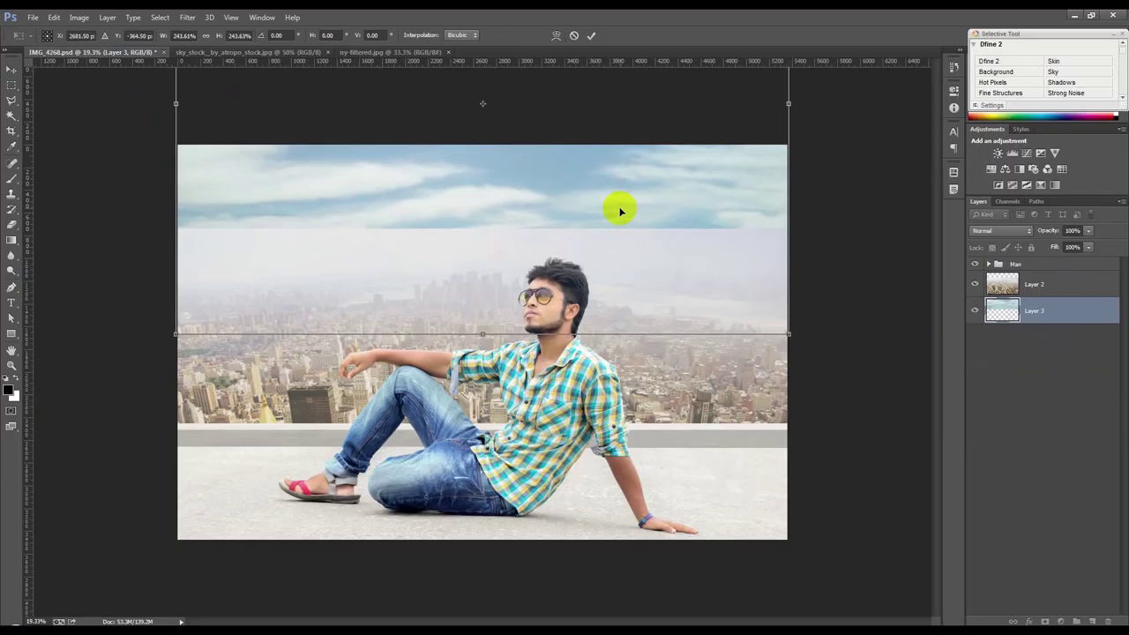
key("Return")
Crop the canvas taller to make room for more sky.
left_click(13, 132)
key("ctrl+minus")
left_click_drag(482, 193, 483, 120)
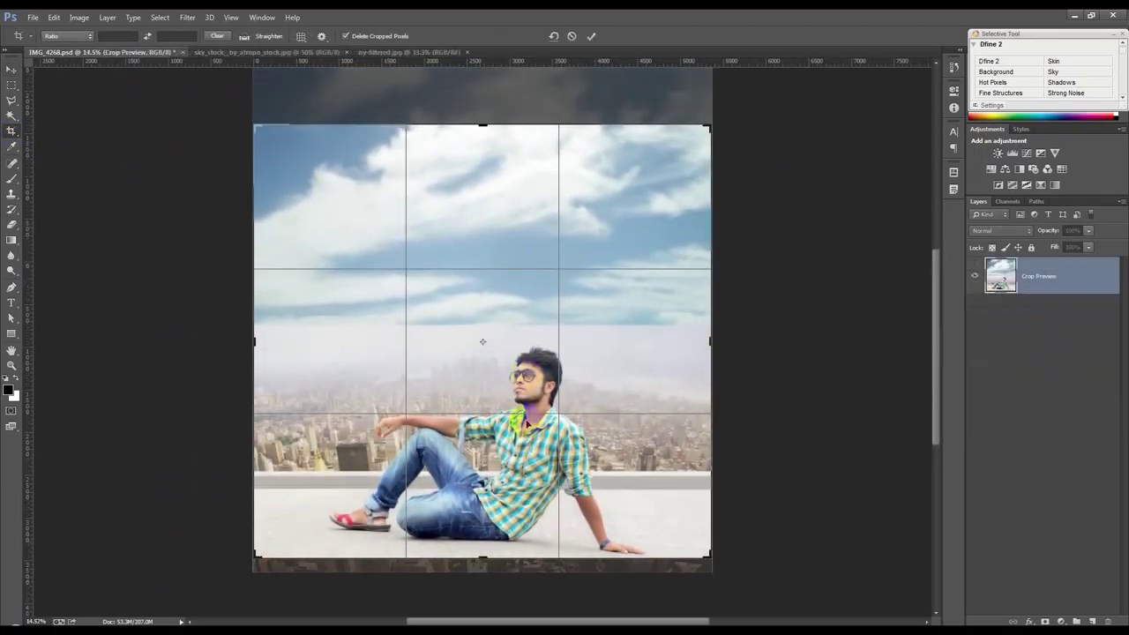
left_click(591, 38)
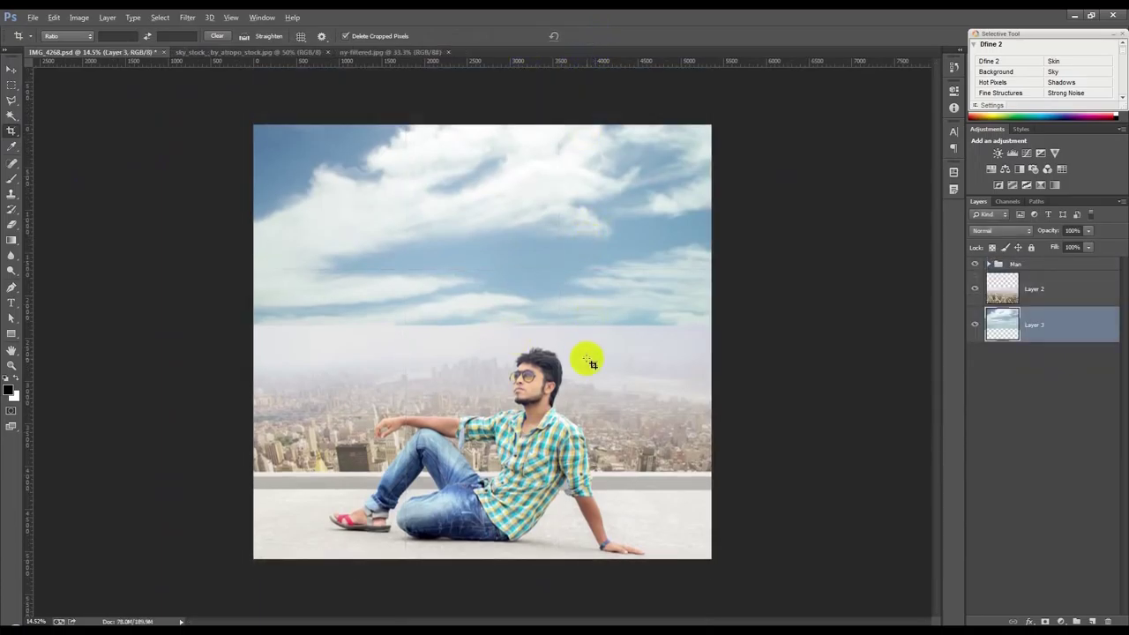
Perspective-transform the sky layer wider and taller at the top.
key("ctrl+t")
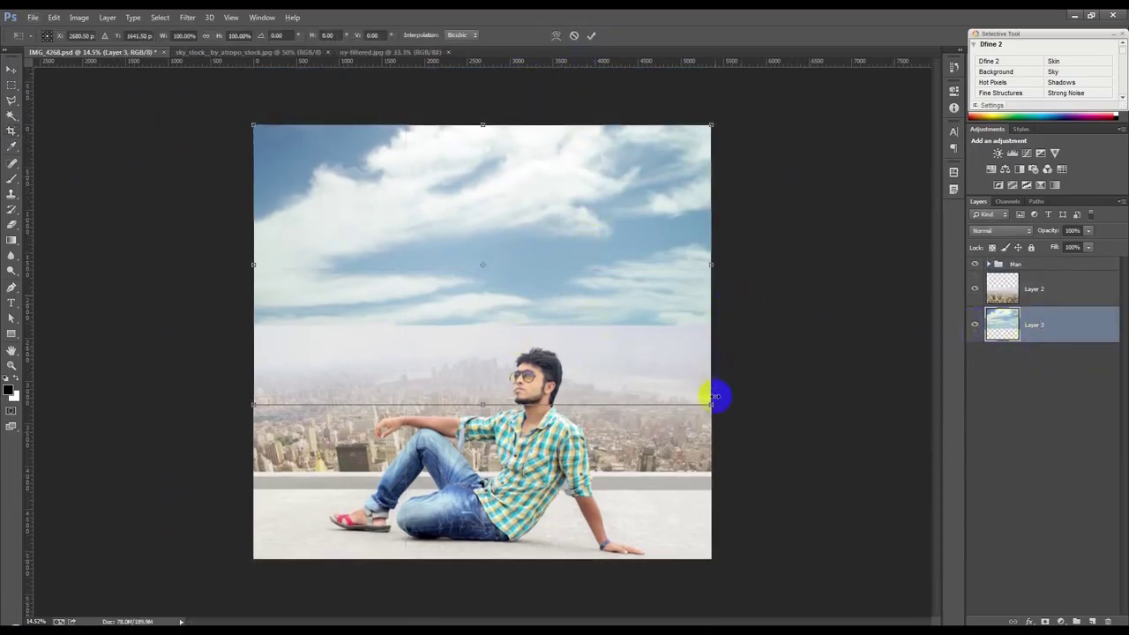
left_click_drag(710, 126, 895, 132)
left_click_drag(483, 126, 499, 83)
left_click(591, 35)
key("c")
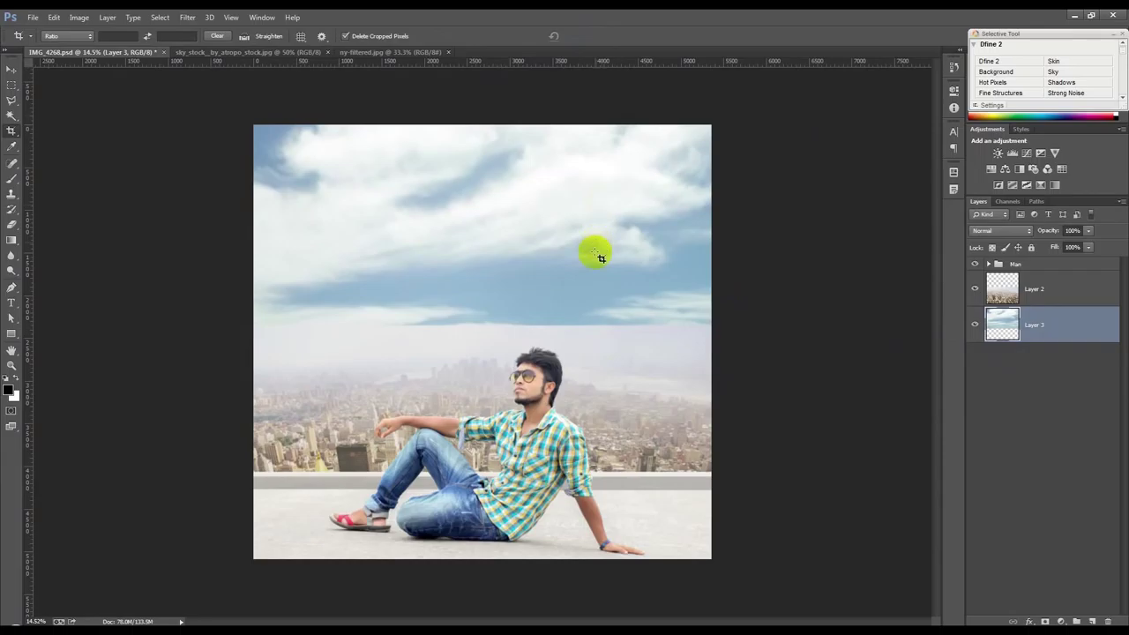
scroll(598, 255, "up", 1)
left_click(17, 72)
left_click(79, 18)
Give the sky layer a midtone Color Balance of +2, -21, +10.
mouse_move(97, 46)
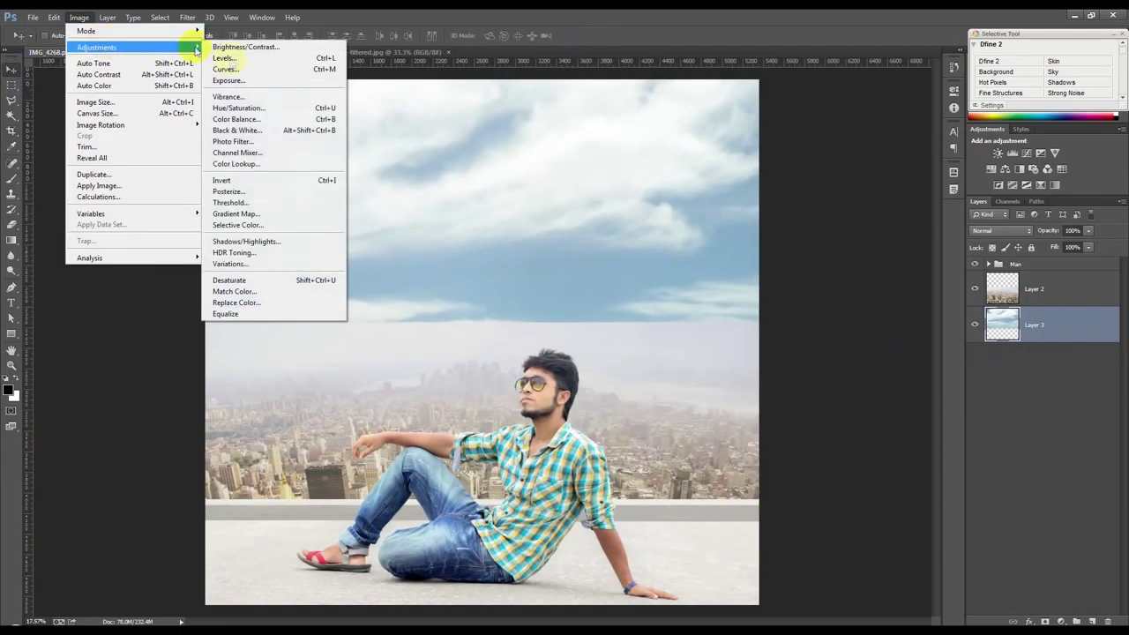
left_click(253, 119)
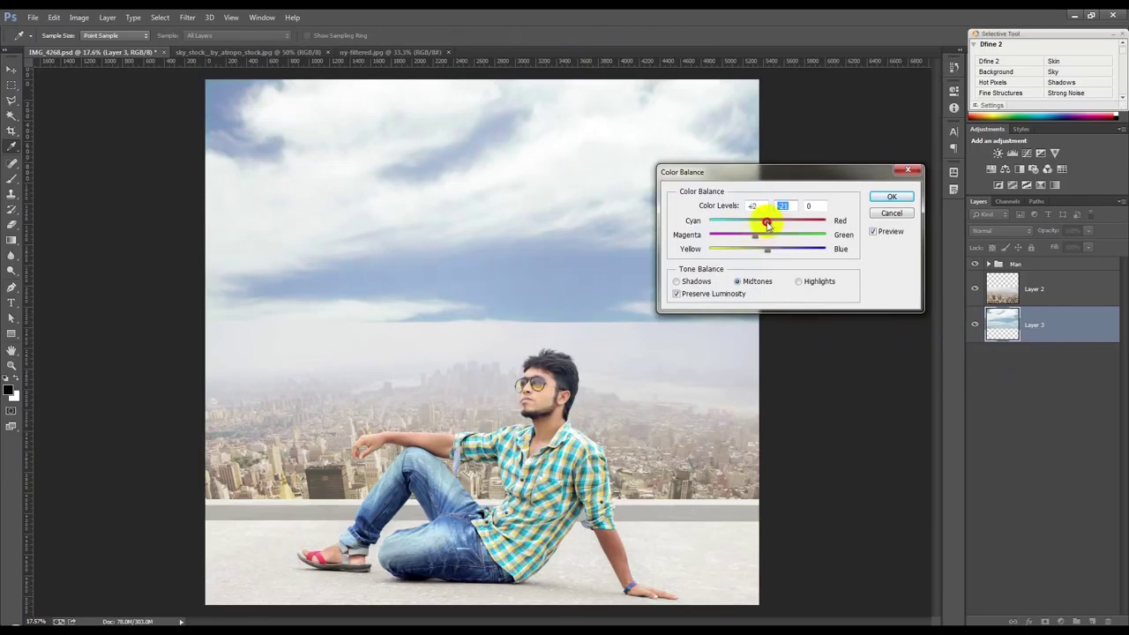
left_click(768, 223)
mouse_move(761, 256)
left_mouse_down()
mouse_move(748, 258)
mouse_move(779, 254)
left_mouse_up()
left_click(889, 198)
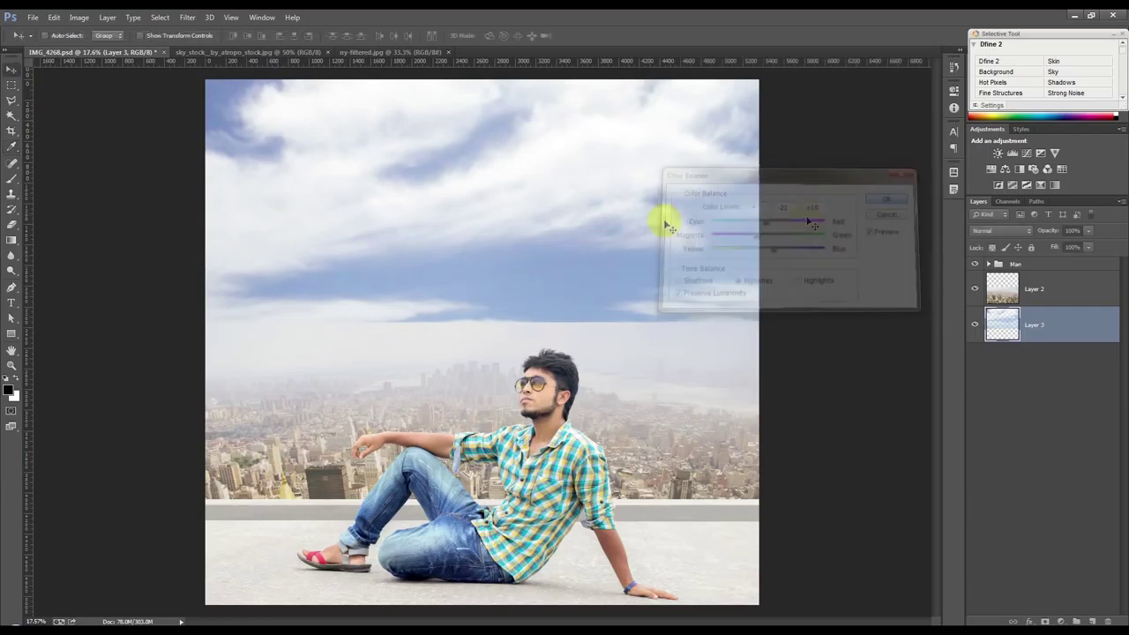
Add a layer mask to city Layer 2 and fade it with black-to-white gradients toward the horizon.
left_click(1048, 296)
left_click(1046, 621)
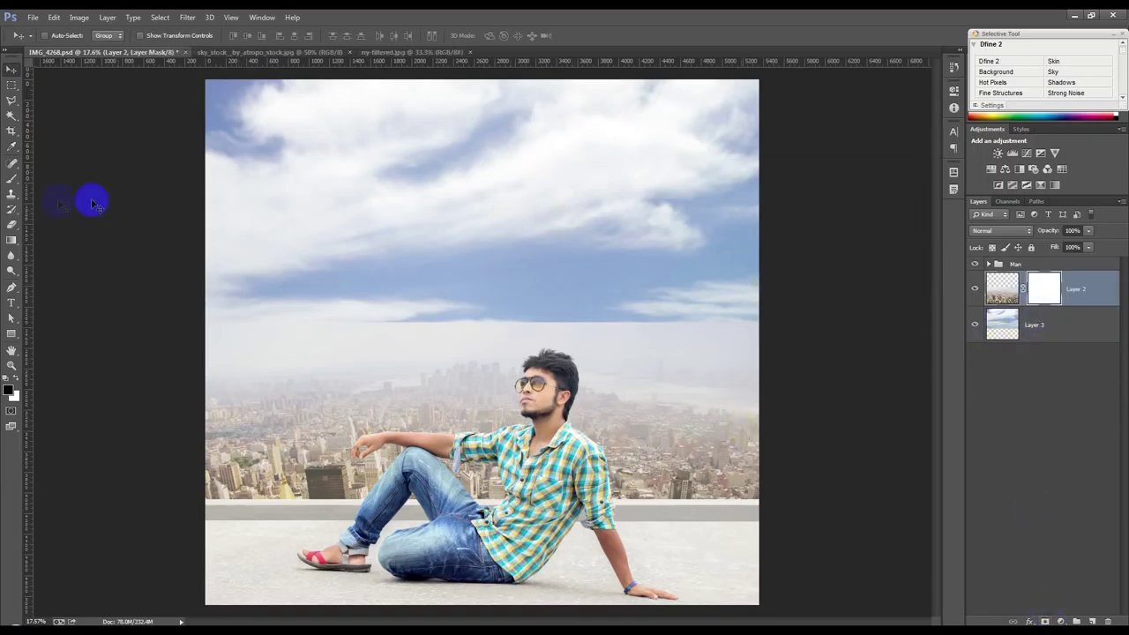
left_click(16, 226)
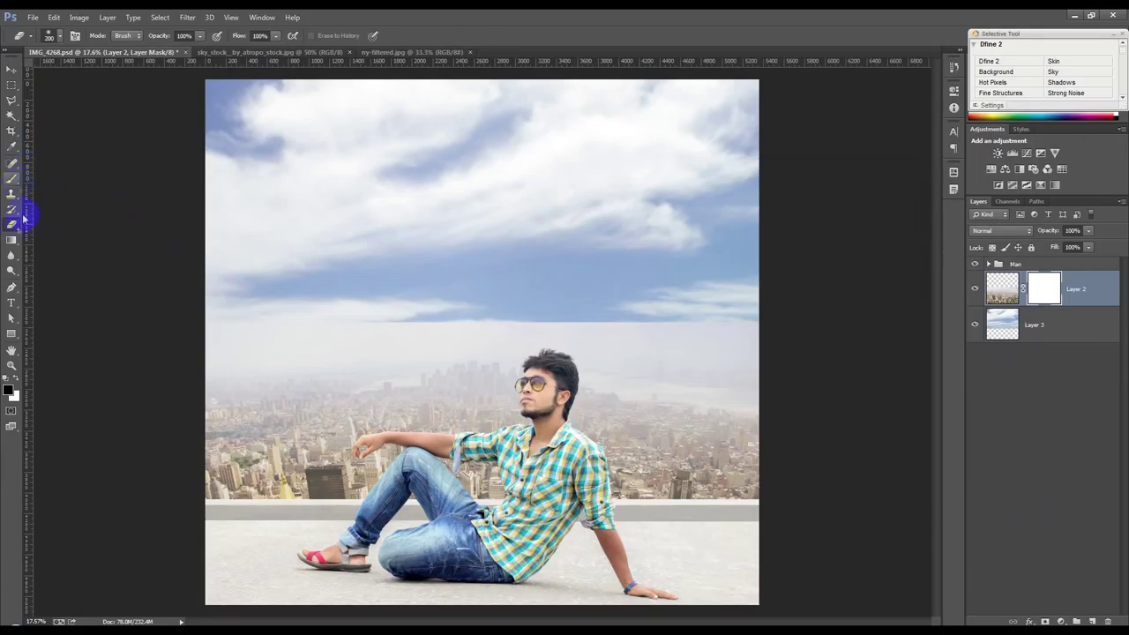
left_click(11, 239)
left_click_drag(466, 303, 477, 364)
left_click_drag(485, 302, 486, 386)
left_click_drag(485, 339, 490, 413)
left_click_drag(493, 294, 491, 384)
left_click_drag(492, 292, 491, 392)
mouse_move(486, 338)
left_mouse_down()
mouse_move(487, 423)
mouse_move(486, 395)
left_mouse_up()
left_click_drag(490, 274, 487, 388)
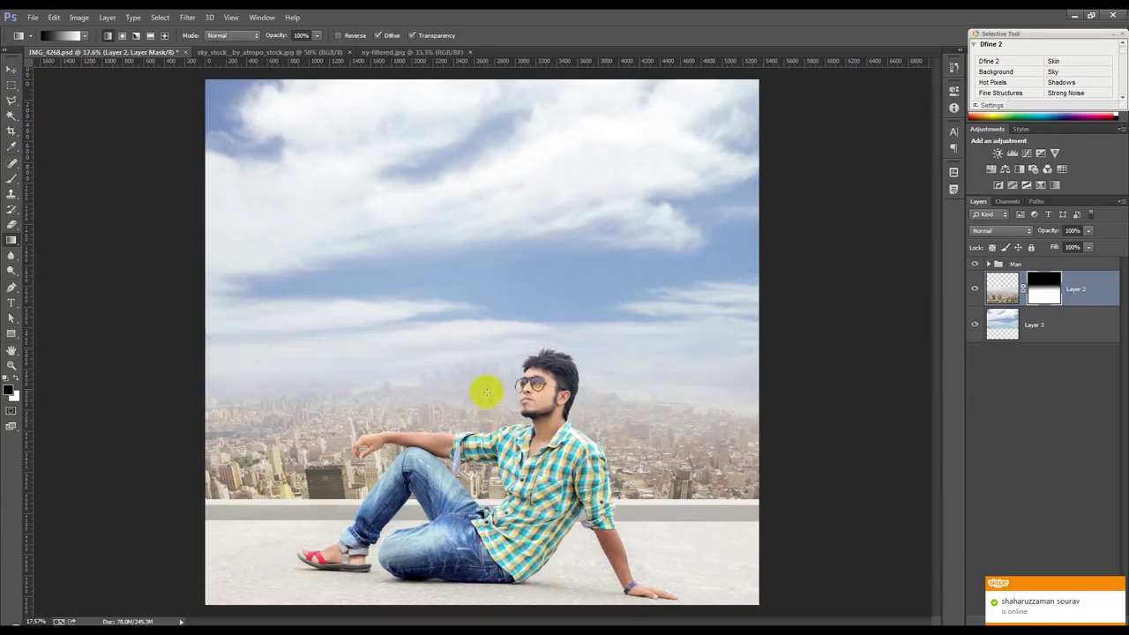
left_click_drag(486, 280, 485, 391)
left_click_drag(481, 250, 483, 409)
Paint the mask across the mid sky with a large soft brush at 30% opacity.
left_click(10, 179)
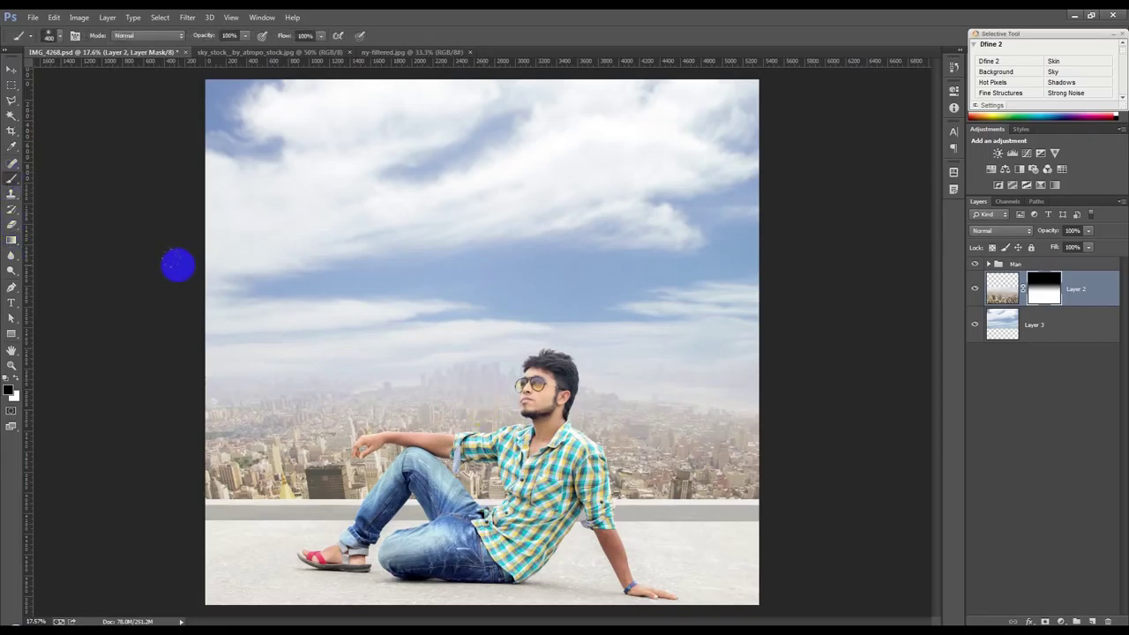
key("bracketright")
key("bracketright")
key("bracketright")
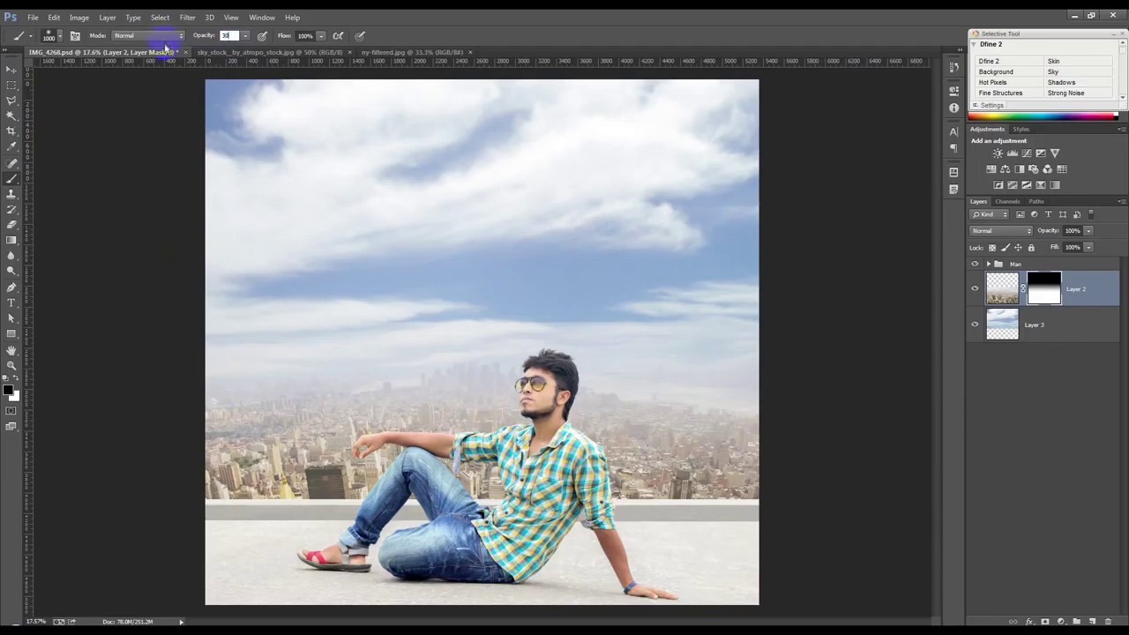
key("bracketright")
left_click(558, 287)
mouse_move(493, 291)
left_mouse_down()
mouse_move(508, 307)
mouse_move(611, 304)
left_mouse_up()
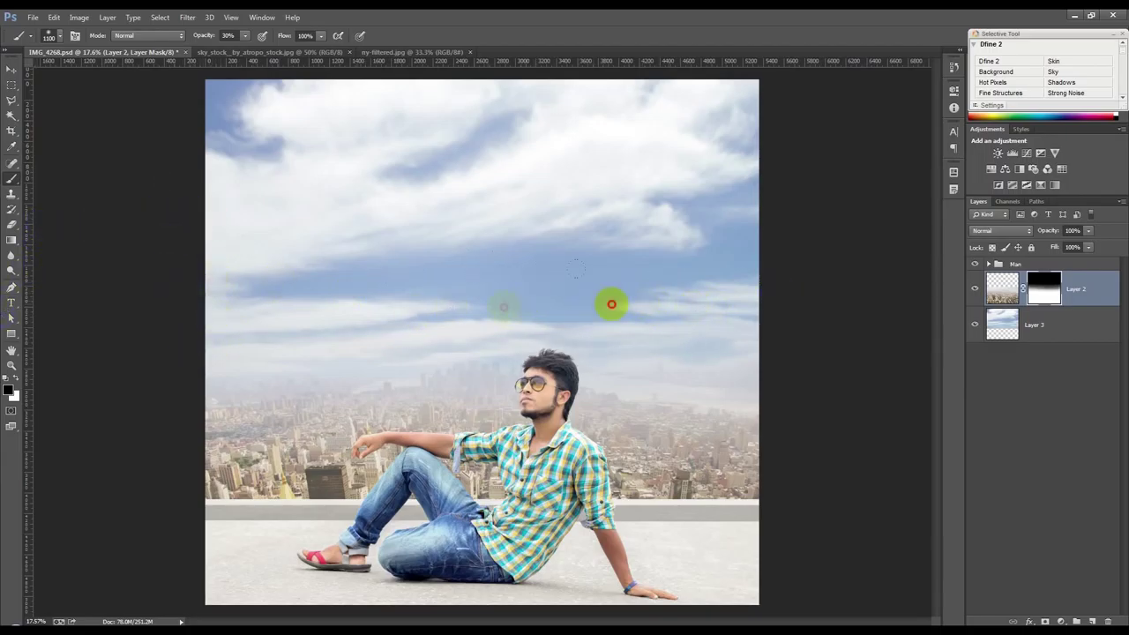
left_click_drag(452, 309, 429, 311)
mouse_move(650, 312)
left_mouse_down()
mouse_move(547, 298)
mouse_move(802, 302)
mouse_move(217, 298)
mouse_move(626, 310)
mouse_move(328, 290)
left_mouse_up()
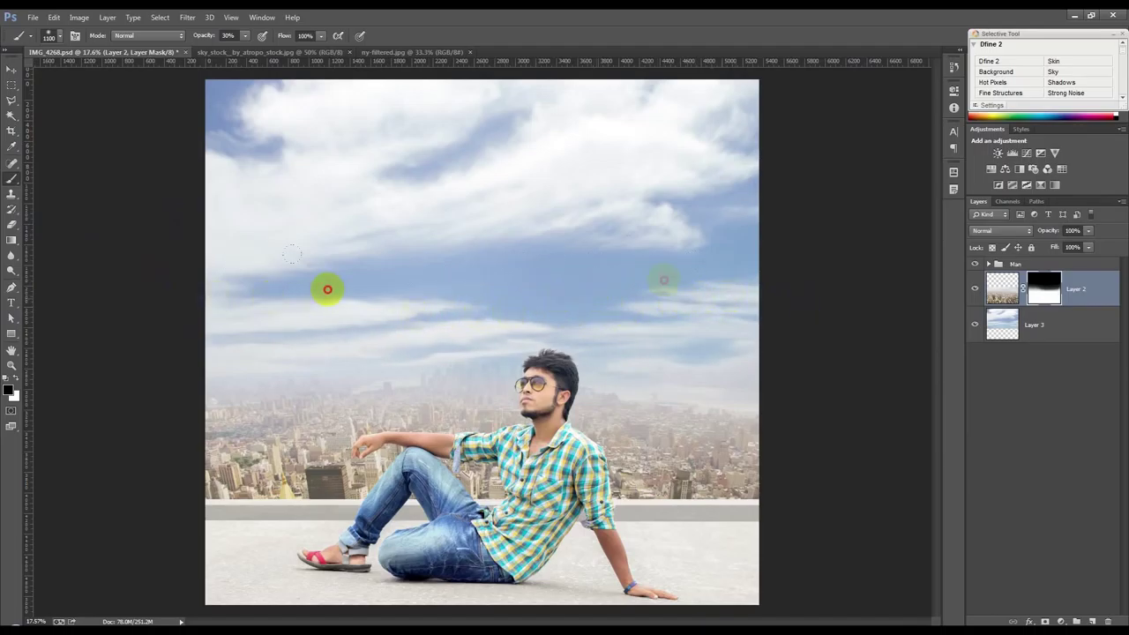
Paint further mask passes over the lower sky at 100% brush opacity.
left_click(227, 35)
type("100")
key("Return")
left_click_drag(179, 338, 514, 317)
mouse_move(791, 315)
left_mouse_down()
mouse_move(849, 307)
mouse_move(795, 295)
left_mouse_up()
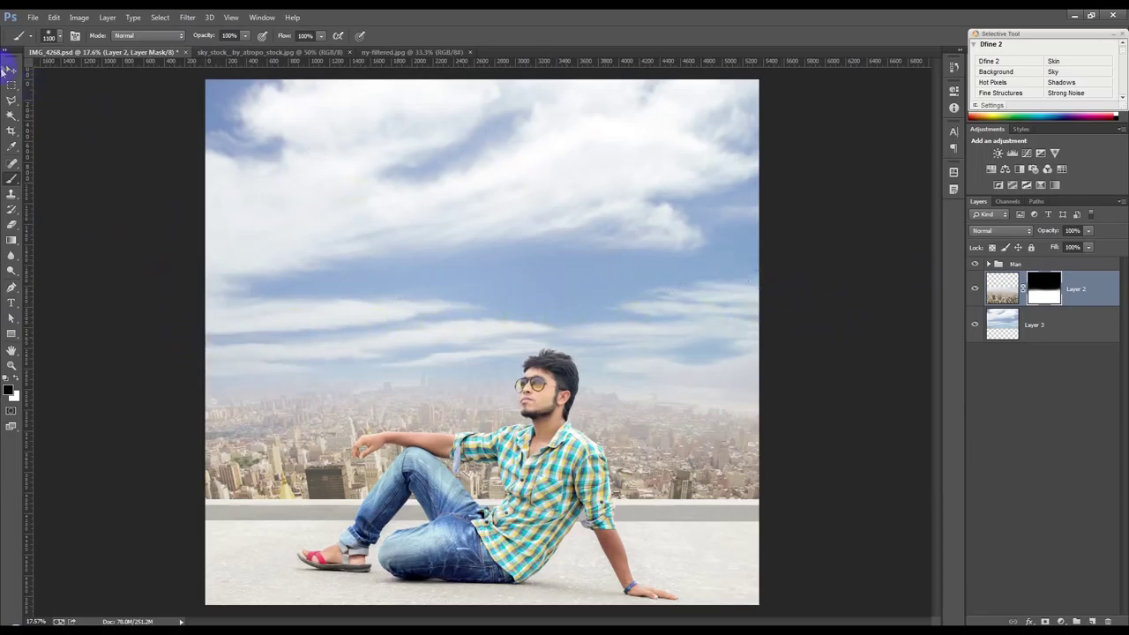
left_click(10, 70)
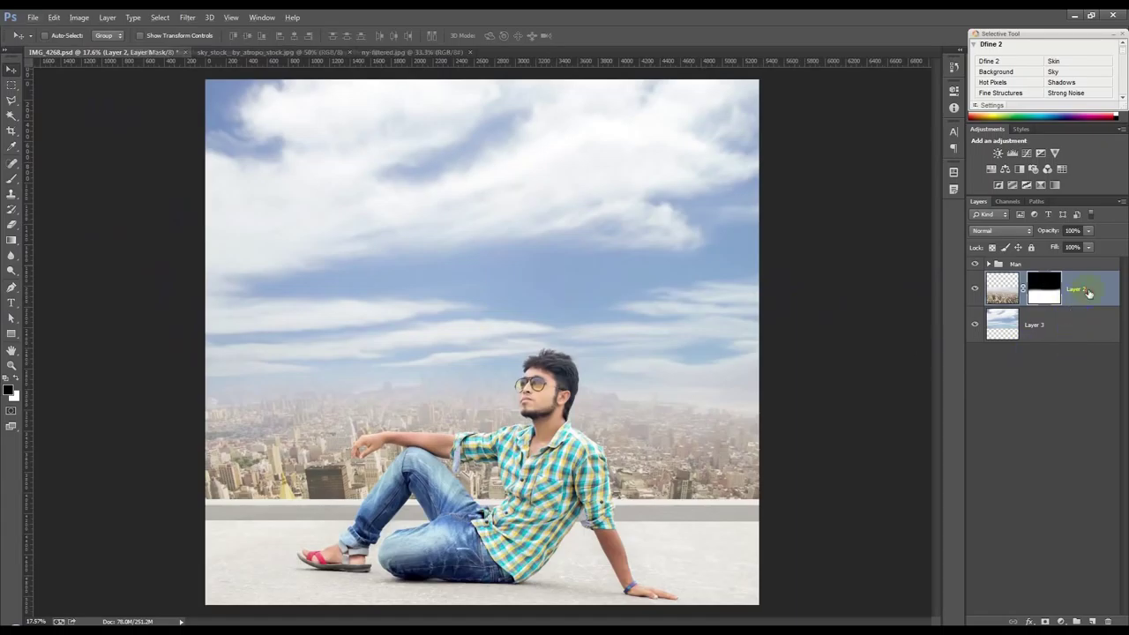
Give the city layer's pixels a midtone Color Balance of -15, 0, +19.
left_click(1088, 292)
left_click(88, 19)
mouse_move(89, 43)
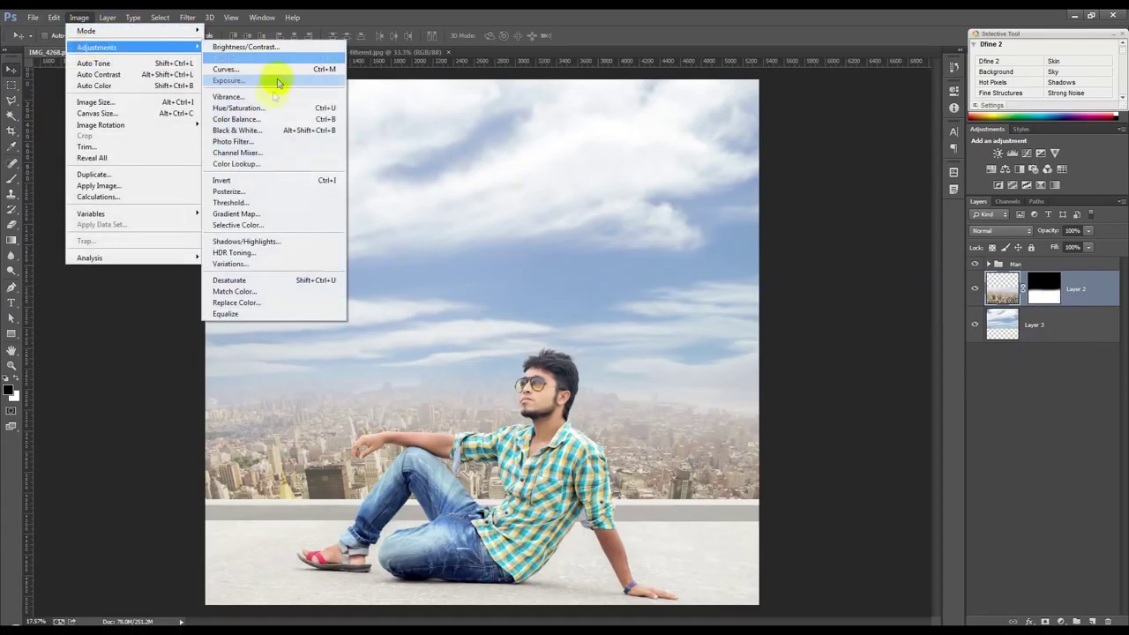
left_click(260, 114)
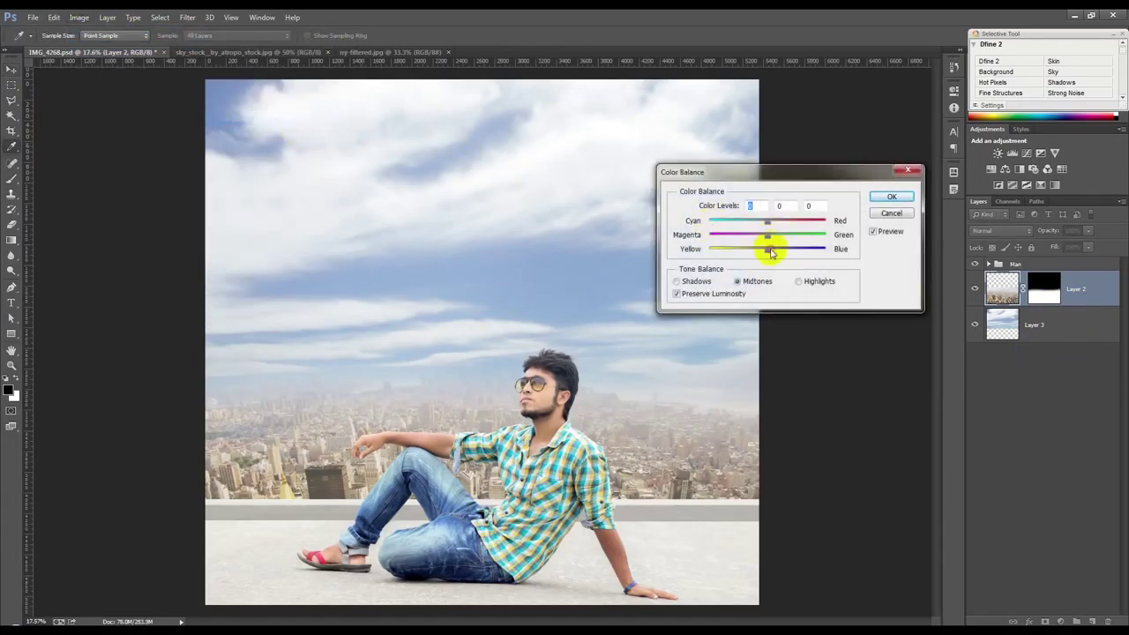
left_click_drag(780, 252, 777, 249)
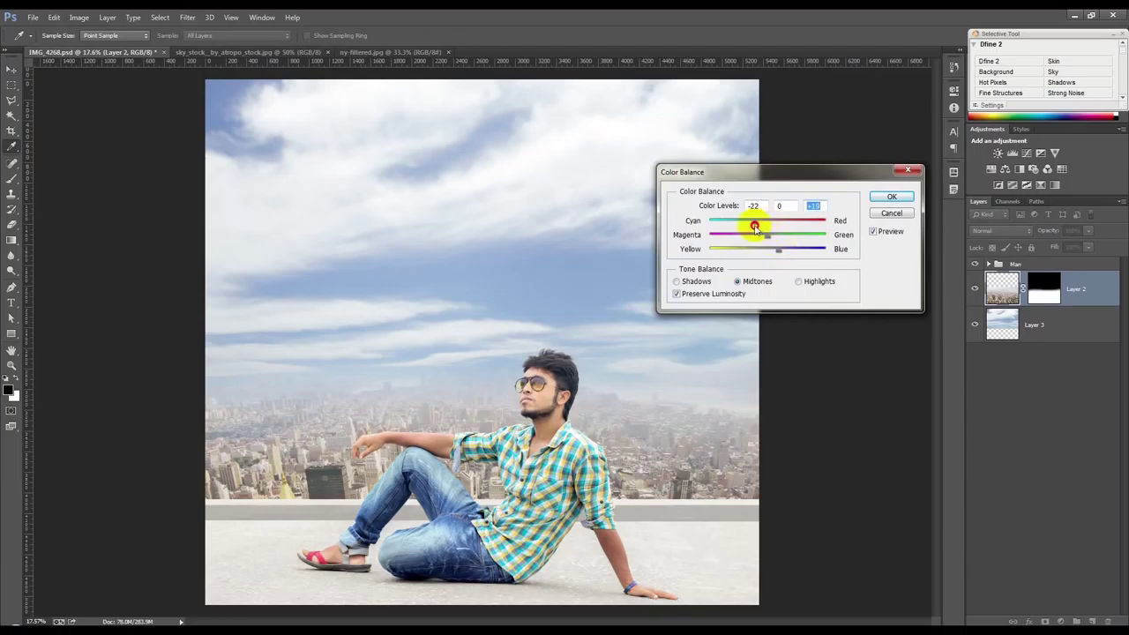
left_click_drag(759, 227, 779, 245)
left_click(878, 198)
key("v")
scroll(605, 238, "down", 1)
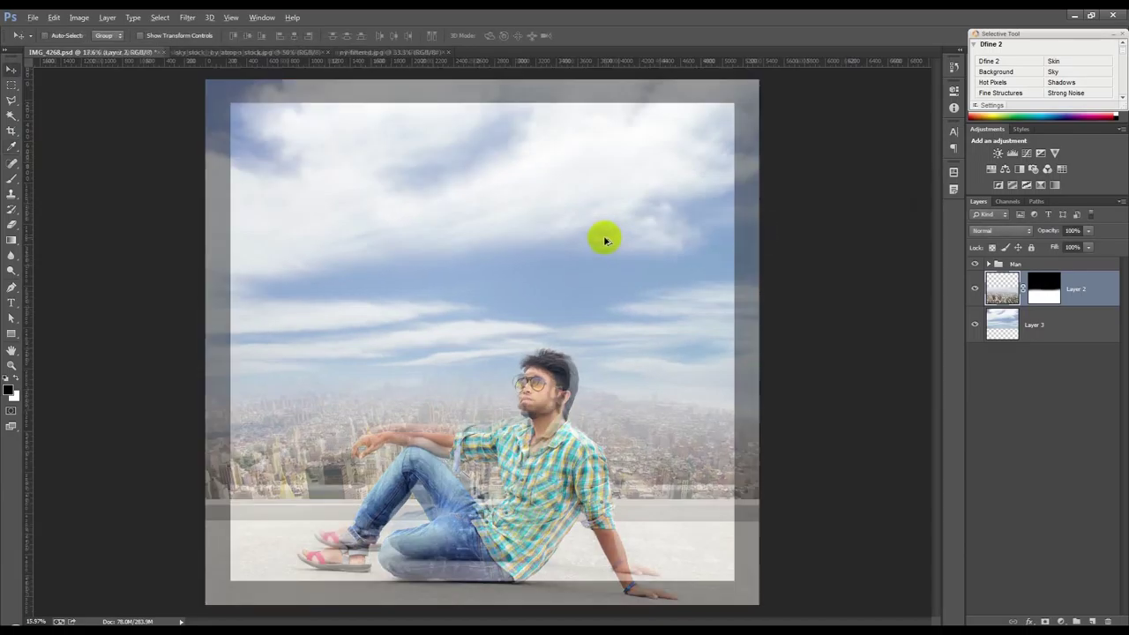
Crop the upper sky off into a wide landscape frame, then select the Man group.
left_click(11, 130)
left_click_drag(479, 106, 479, 174)
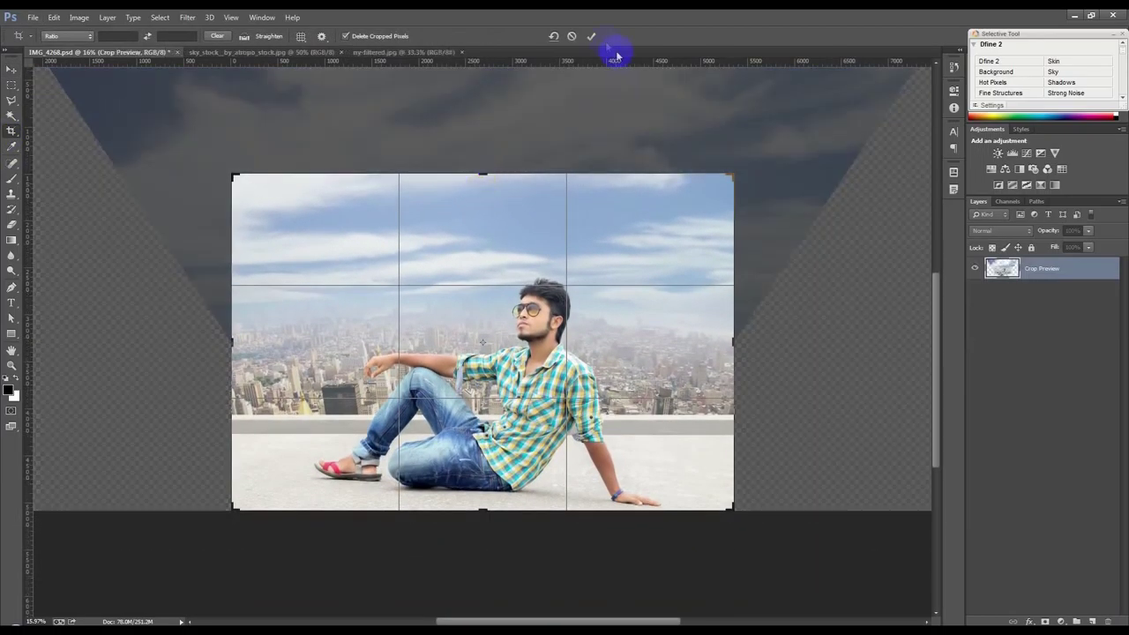
left_click(591, 36)
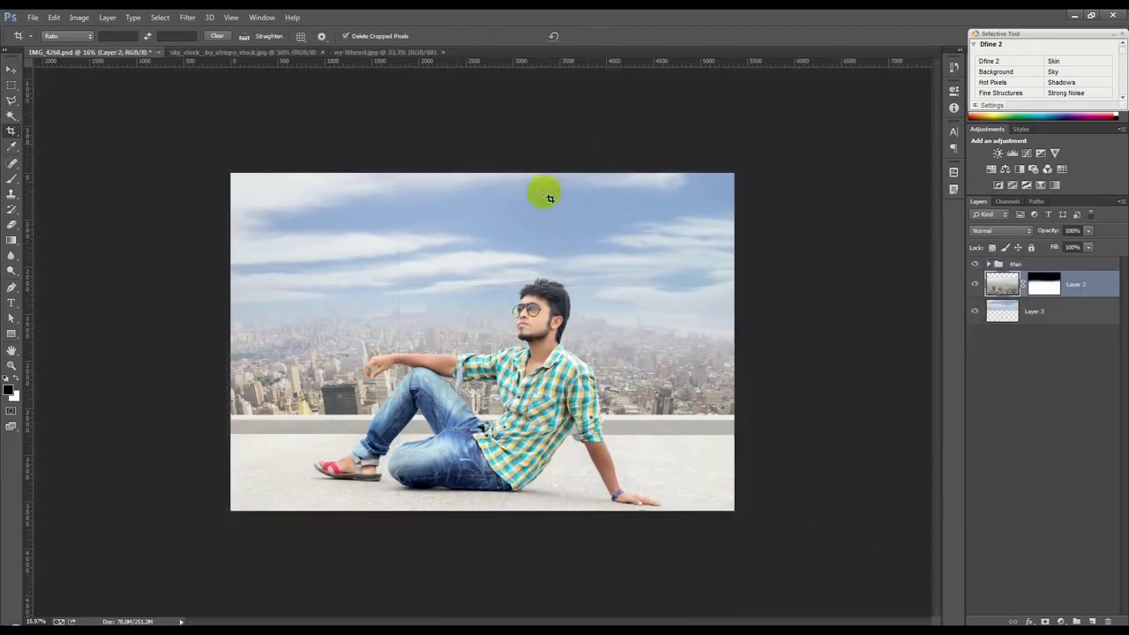
scroll(548, 196, "up", 1)
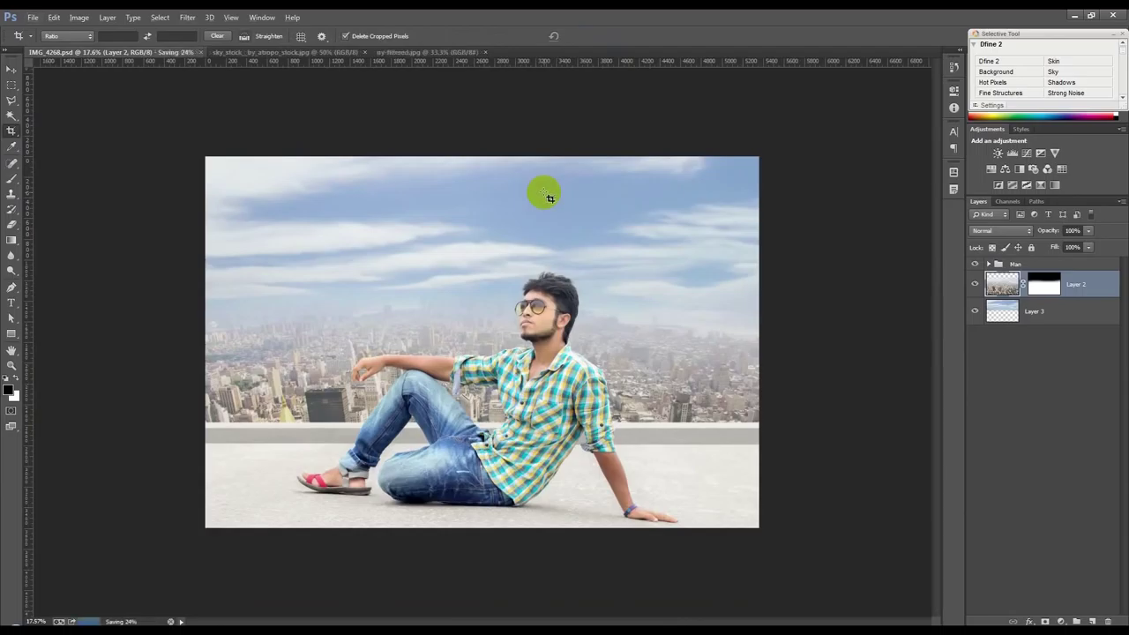
left_click(11, 69)
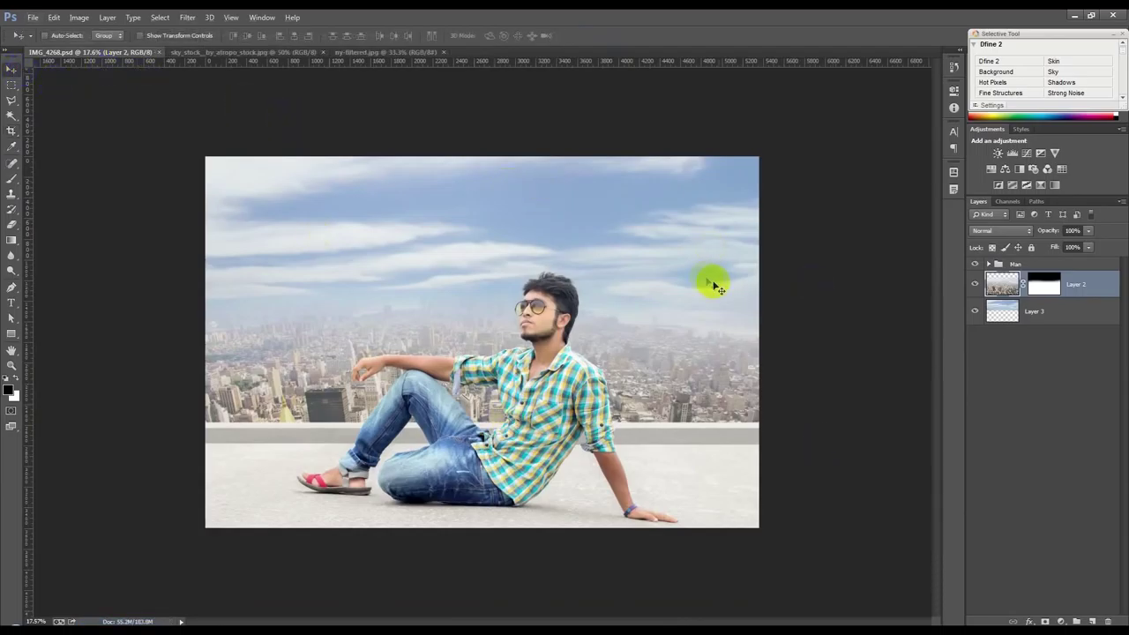
left_click(1041, 265)
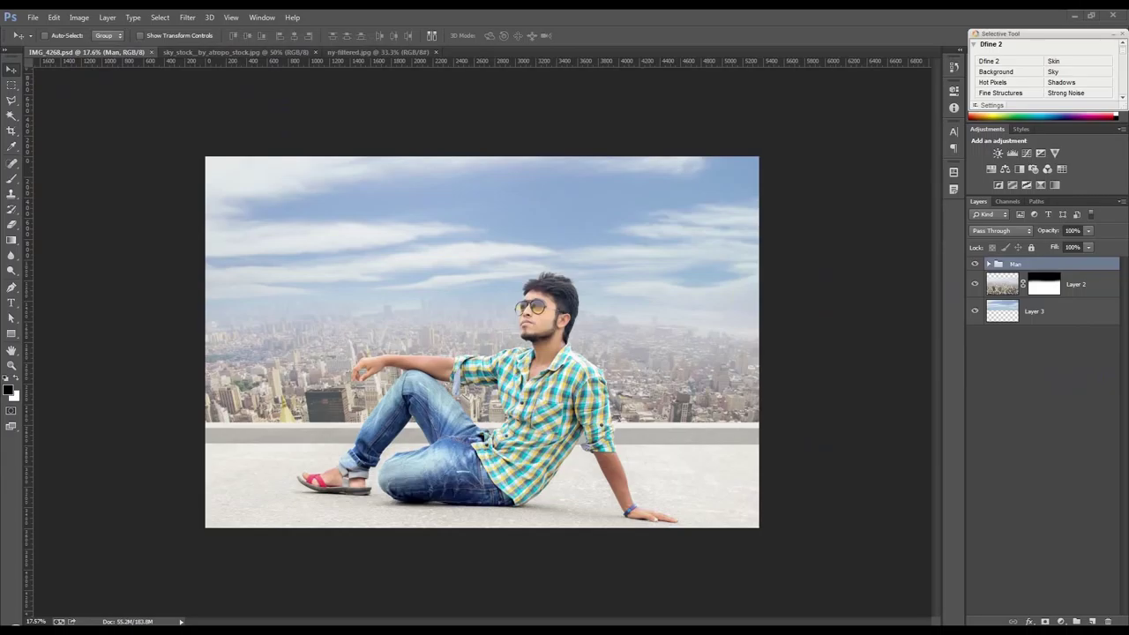
Place the fireworks image into the composite, scaled up and moved higher.
left_click_drag(1116, 404, 692, 276)
left_click_drag(787, 285, 767, 282)
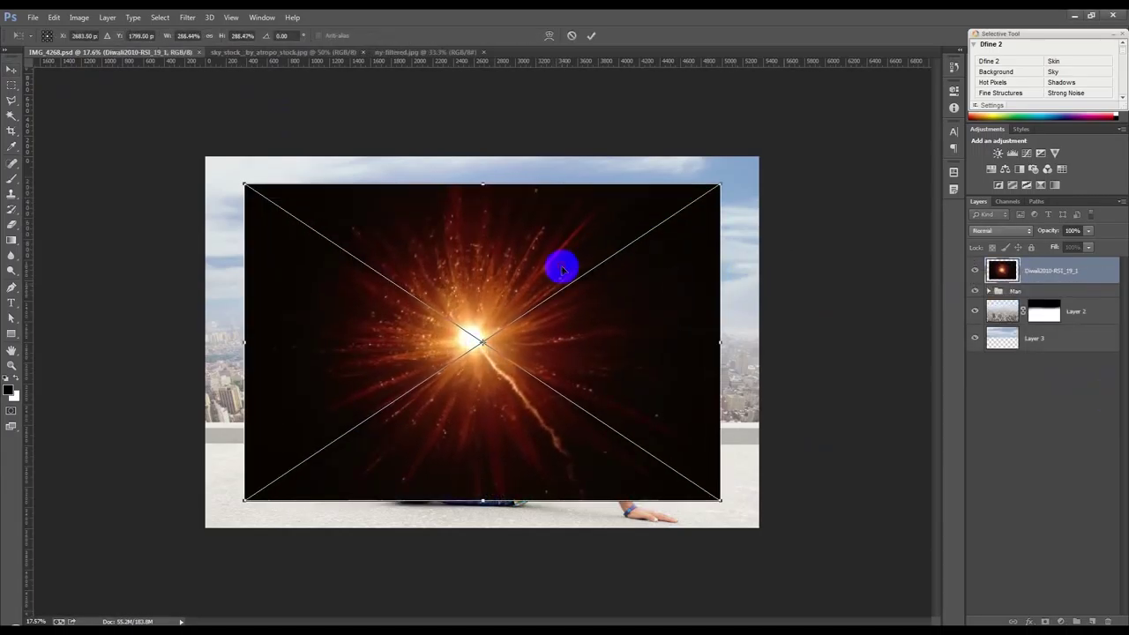
left_click_drag(559, 262, 572, 226)
left_click(591, 35)
Move the fireworks layer below the Man group and set its blend mode to Screen.
left_click_drag(1041, 271, 1046, 298)
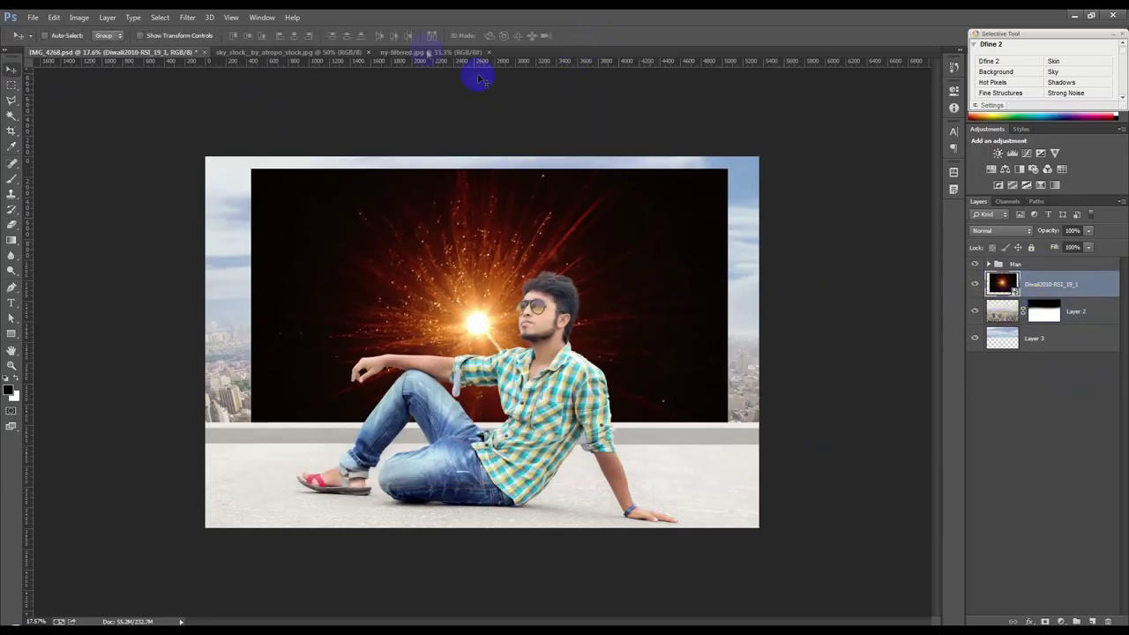
left_click(1000, 230)
left_click(979, 337)
left_click_drag(597, 246, 597, 228)
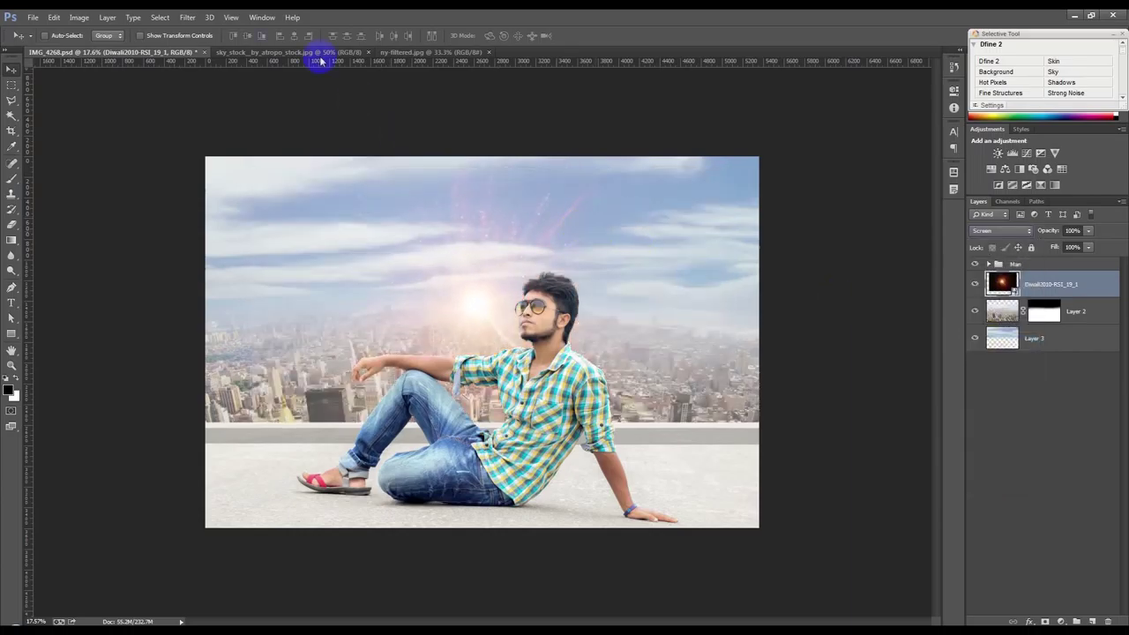
left_click(187, 17)
Blur the fireworks with a roughly 59 px Gaussian Blur and shift the glow near the man's head.
mouse_move(222, 146)
left_click(386, 231)
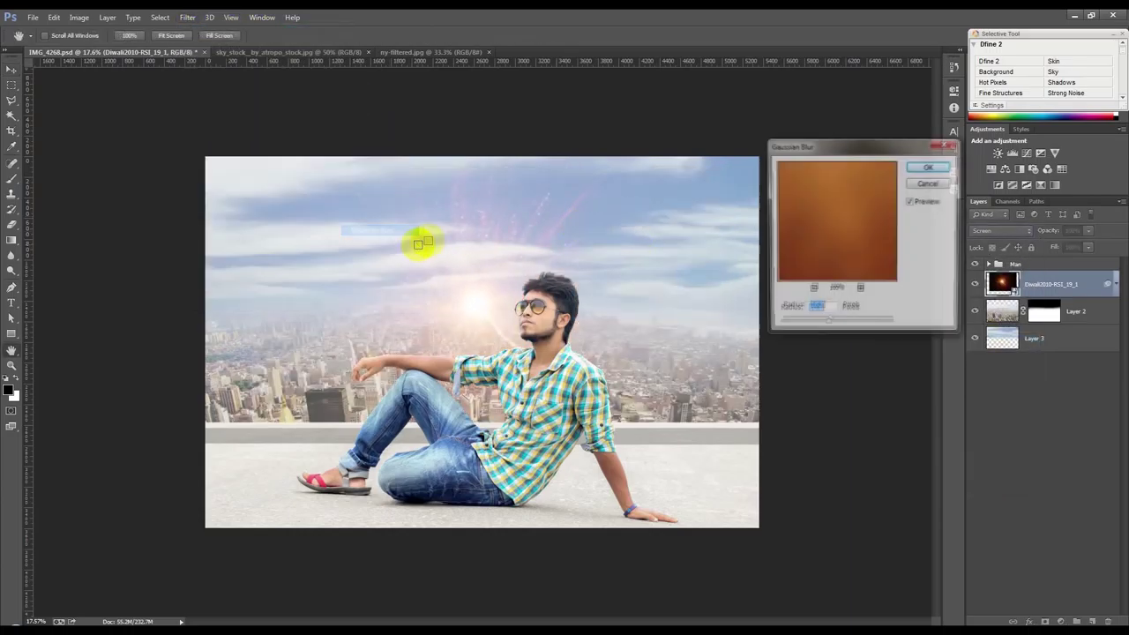
left_click_drag(827, 323, 861, 327)
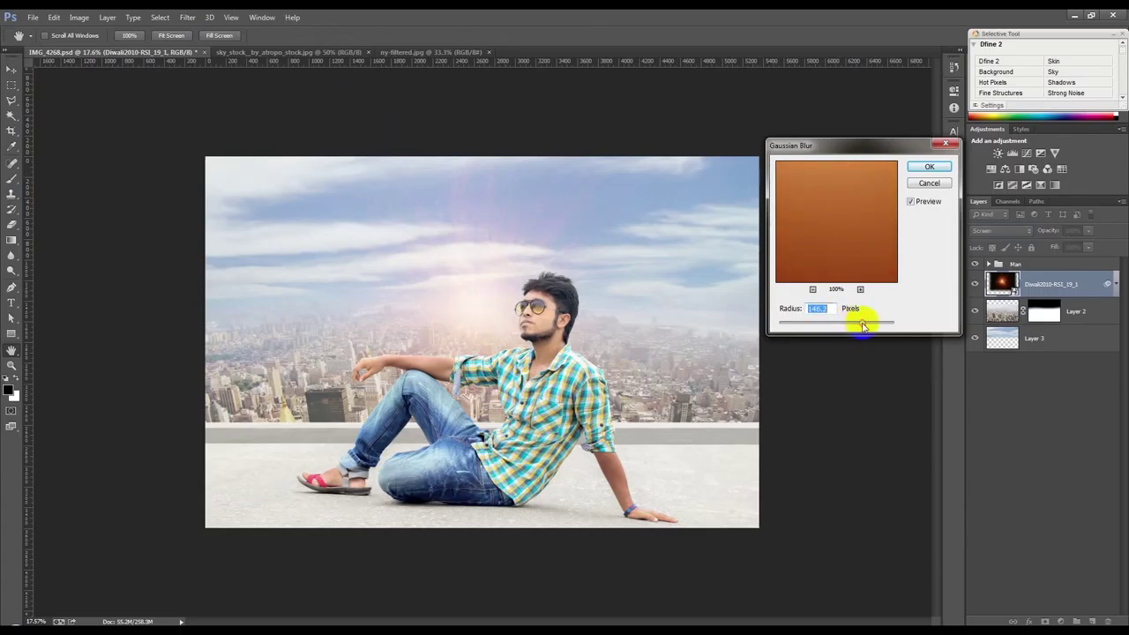
left_click(929, 166)
left_click_drag(546, 313, 565, 287)
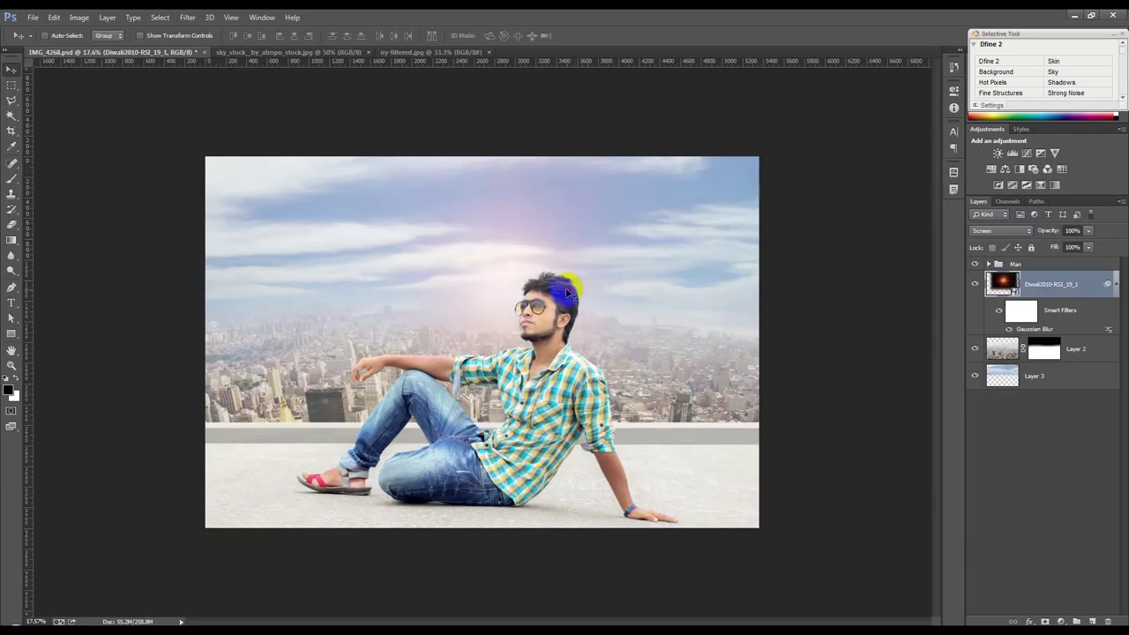
left_click(1116, 288)
scroll(642, 315, "up", 1)
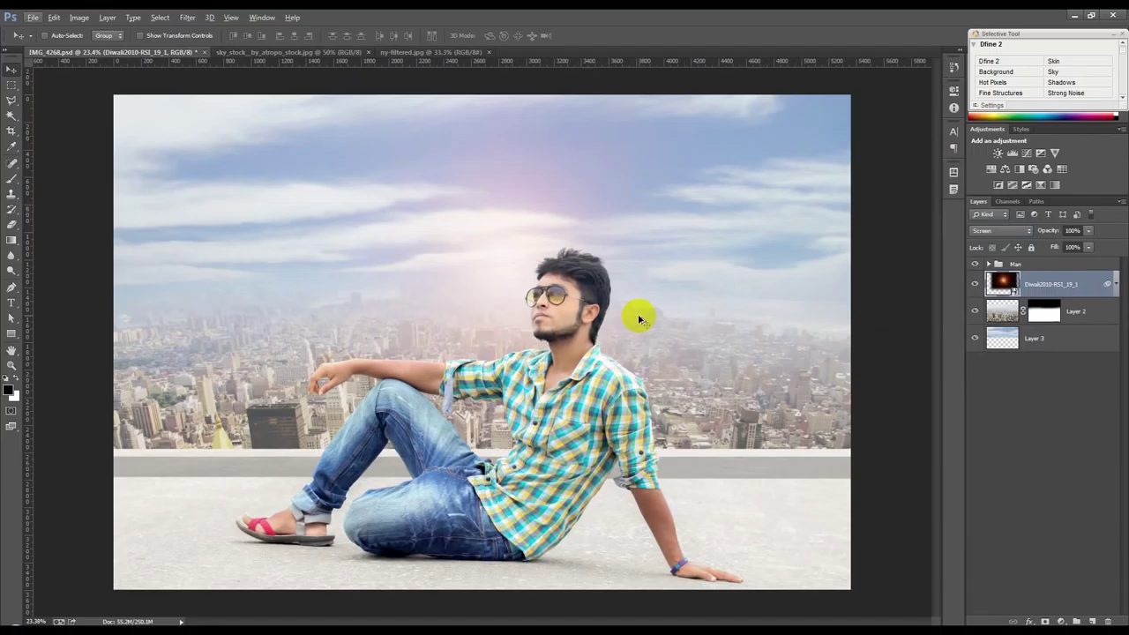
Scale the blurred glow up around its centre and move it left across the sky.
scroll(637, 314, "down", 1)
key("ctrl+t")
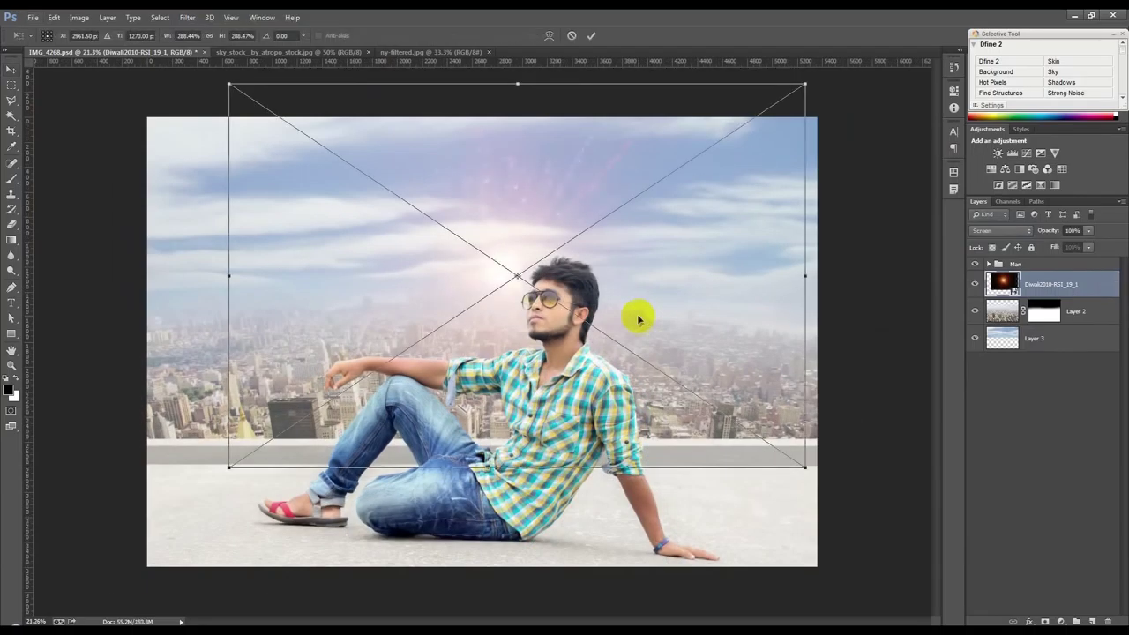
key("ctrl+0")
left_click_drag(746, 449, 882, 502)
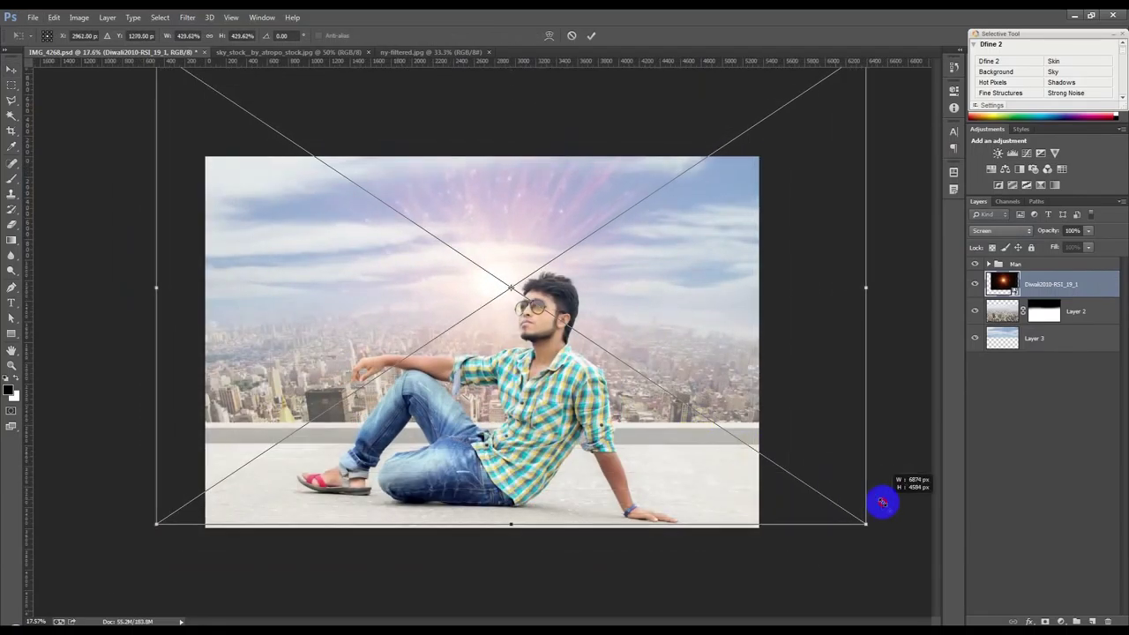
left_click(594, 36)
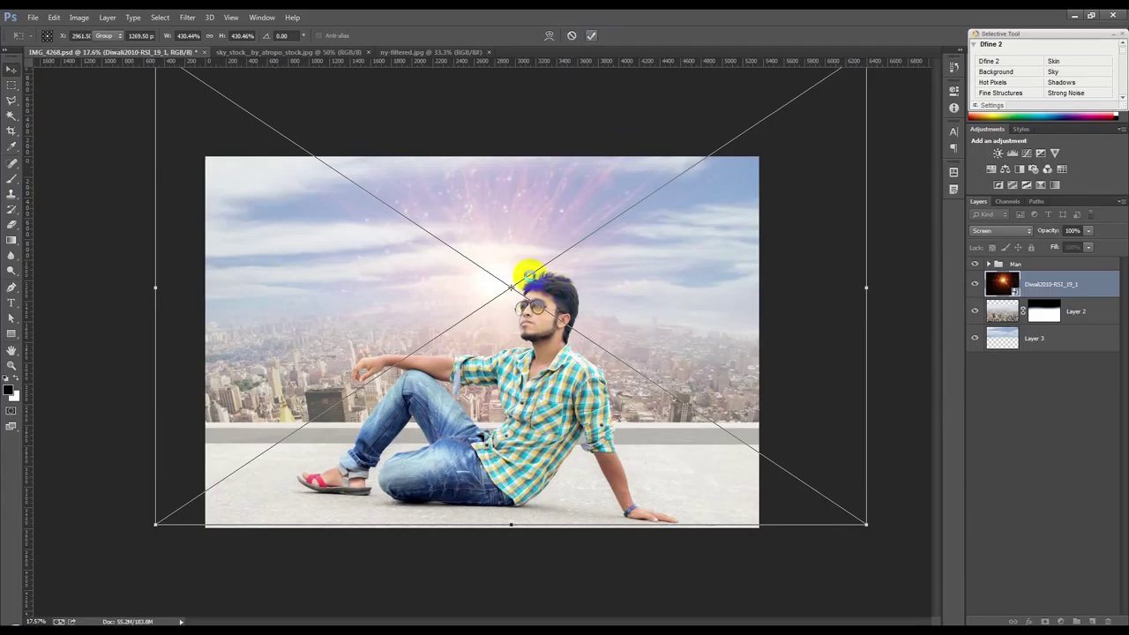
scroll(529, 278, "up", 1)
left_click_drag(529, 278, 484, 259)
scroll(497, 274, "down", 1)
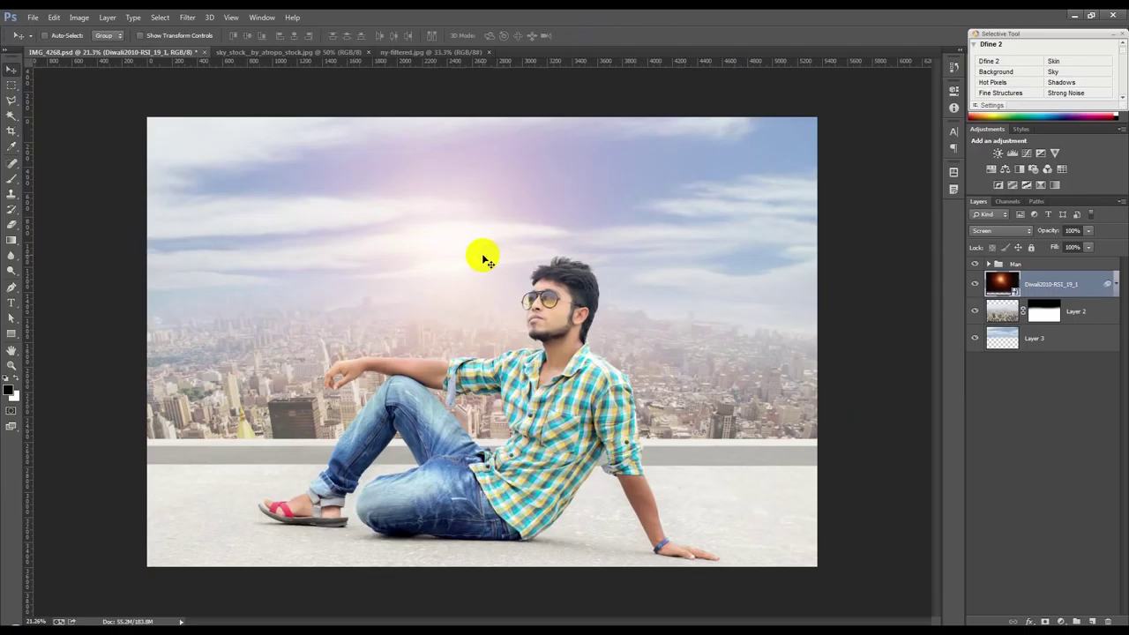
scroll(523, 286, "down", 1)
scroll(523, 287, "up", 1)
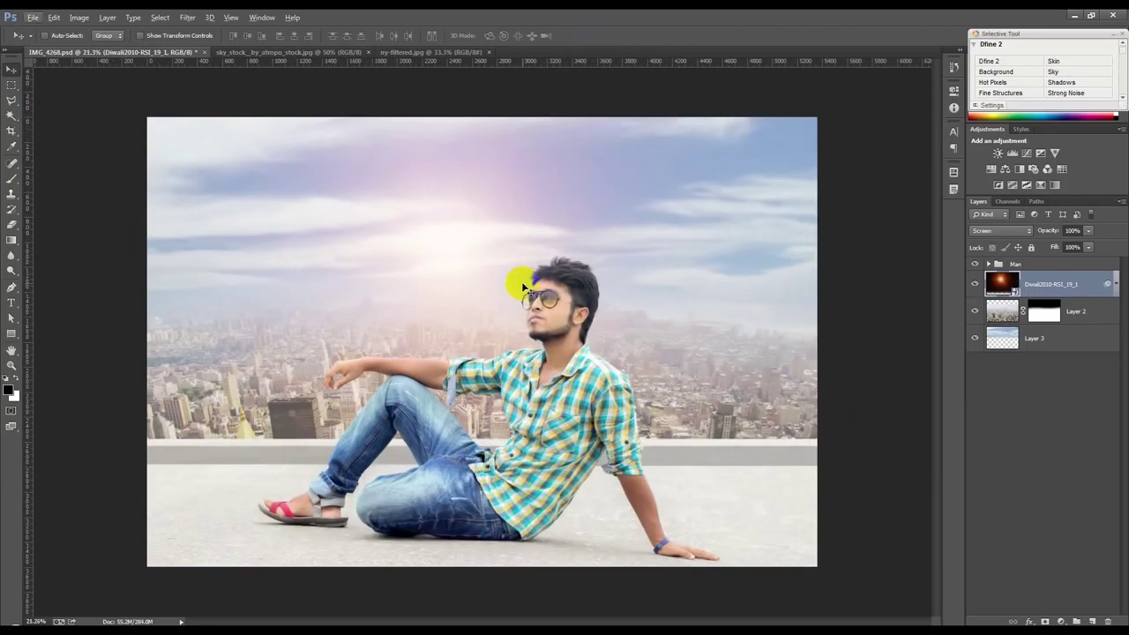
scroll(542, 275, "up", 1)
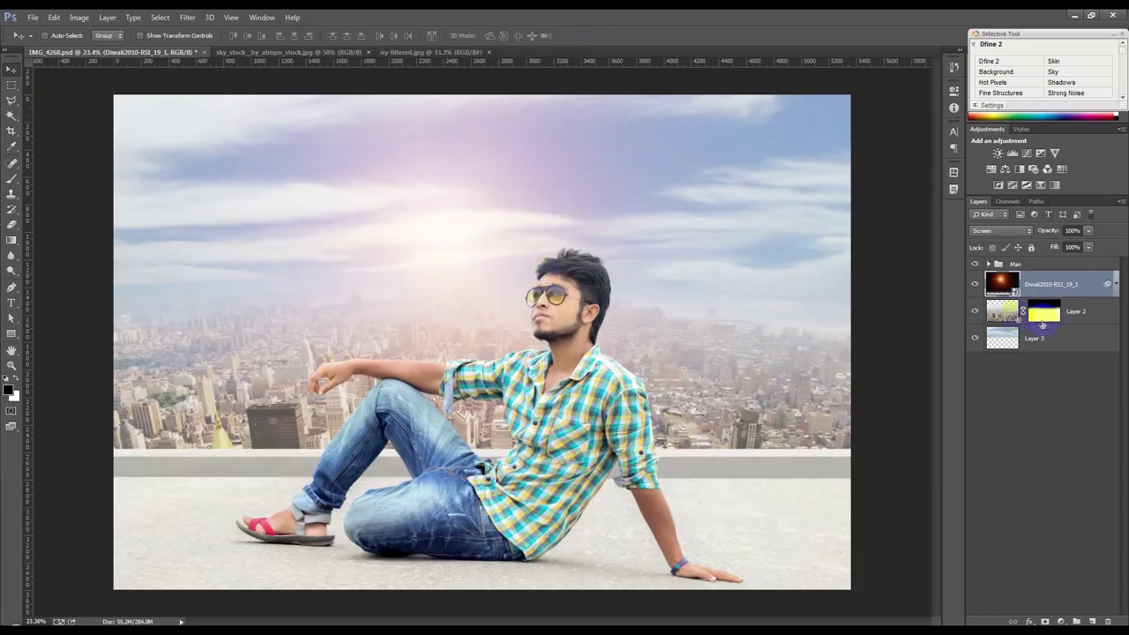
Give the city skyline Layer 2 a slight Gaussian Blur and save the document.
left_click(1003, 311)
left_click(187, 17)
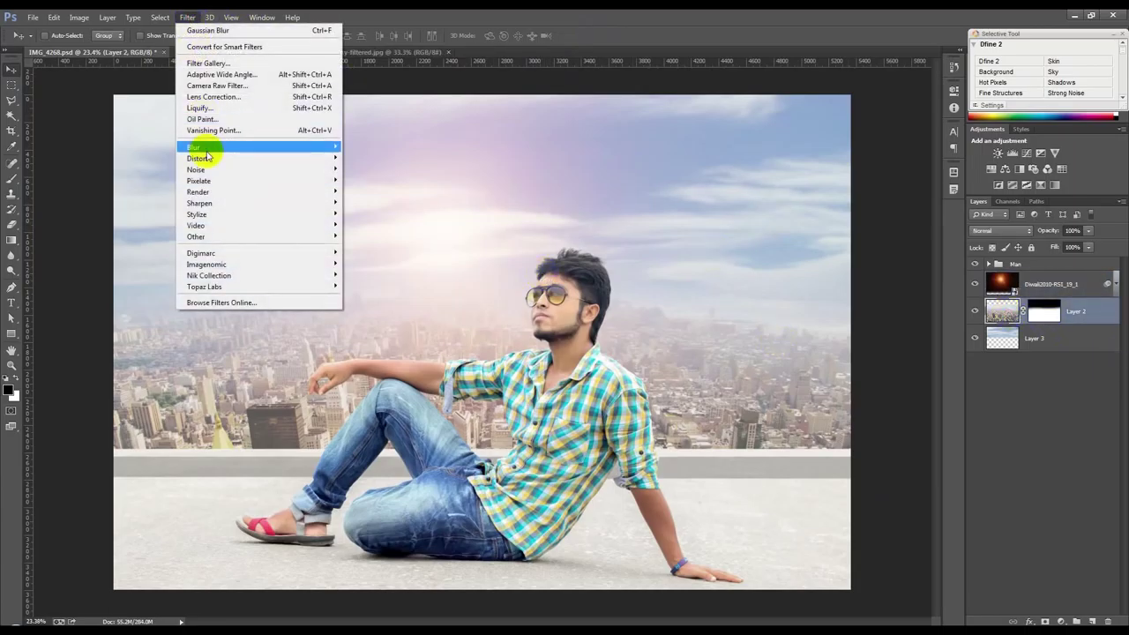
mouse_move(202, 146)
left_click(370, 231)
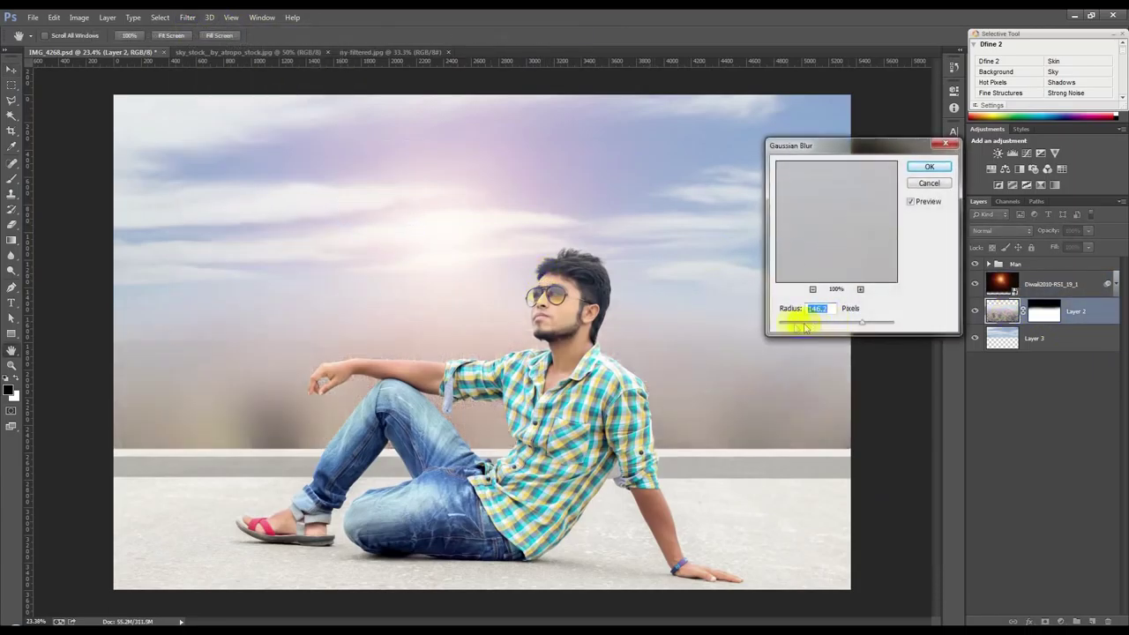
left_click_drag(801, 321, 788, 321)
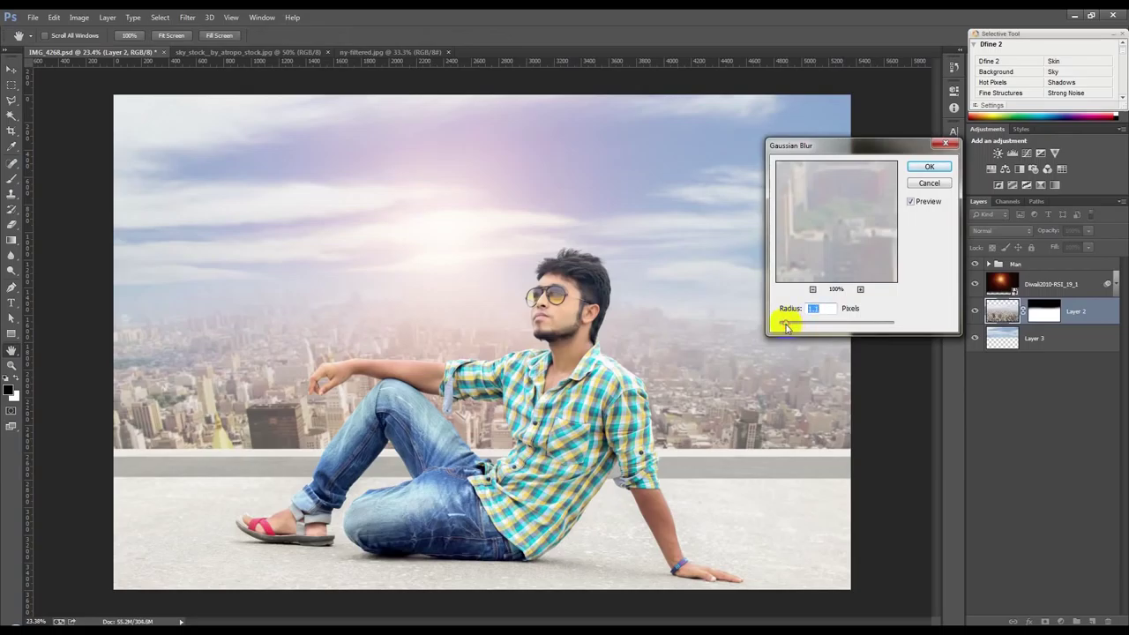
left_click(930, 167)
key("ctrl+s")
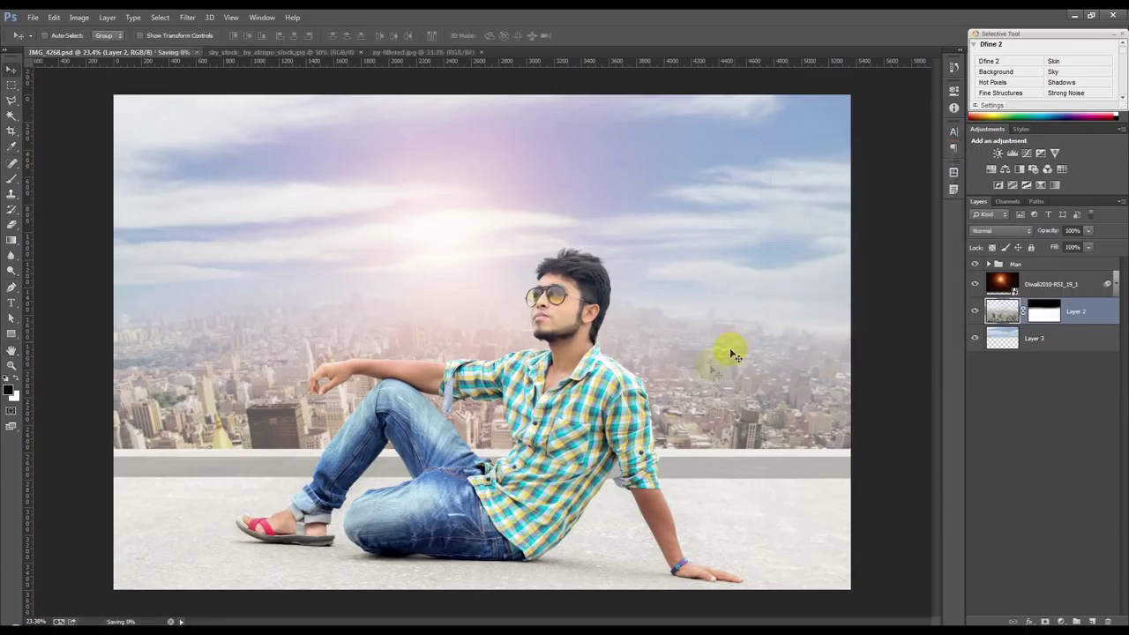
Select the fireworks glow layer and try adjusting its opacity, leaving it unchanged.
left_click(1063, 284)
left_click_drag(1047, 234, 1040, 232)
left_click(723, 220)
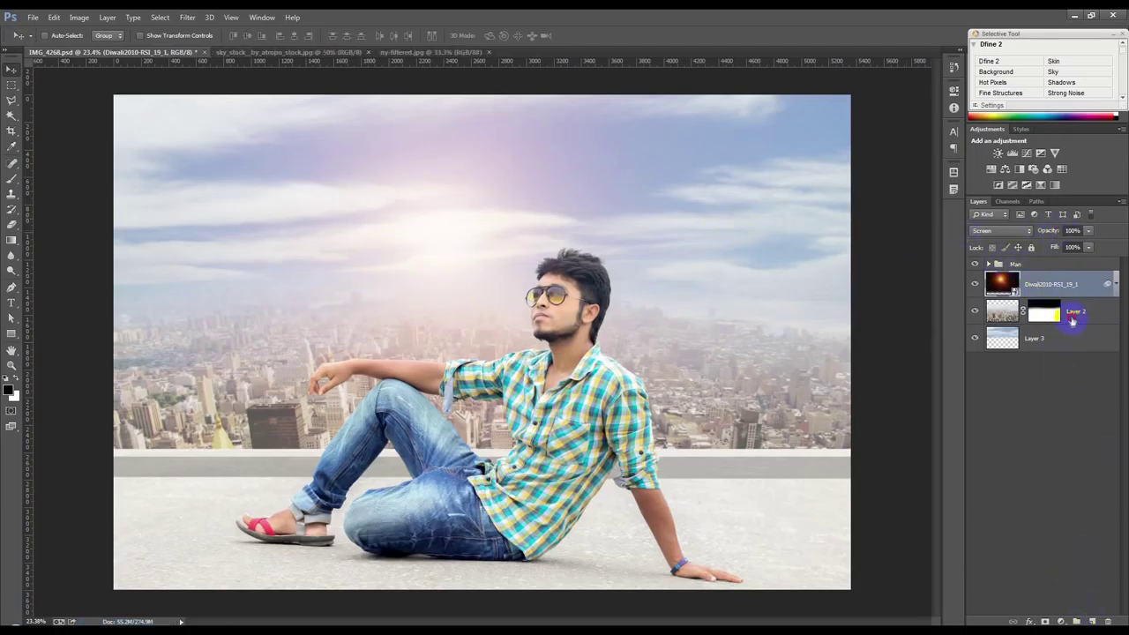
Add a linear Gradient Fill layer above the city skyline, shifted down, at 20% opacity.
left_click(1073, 319)
left_click(1062, 620)
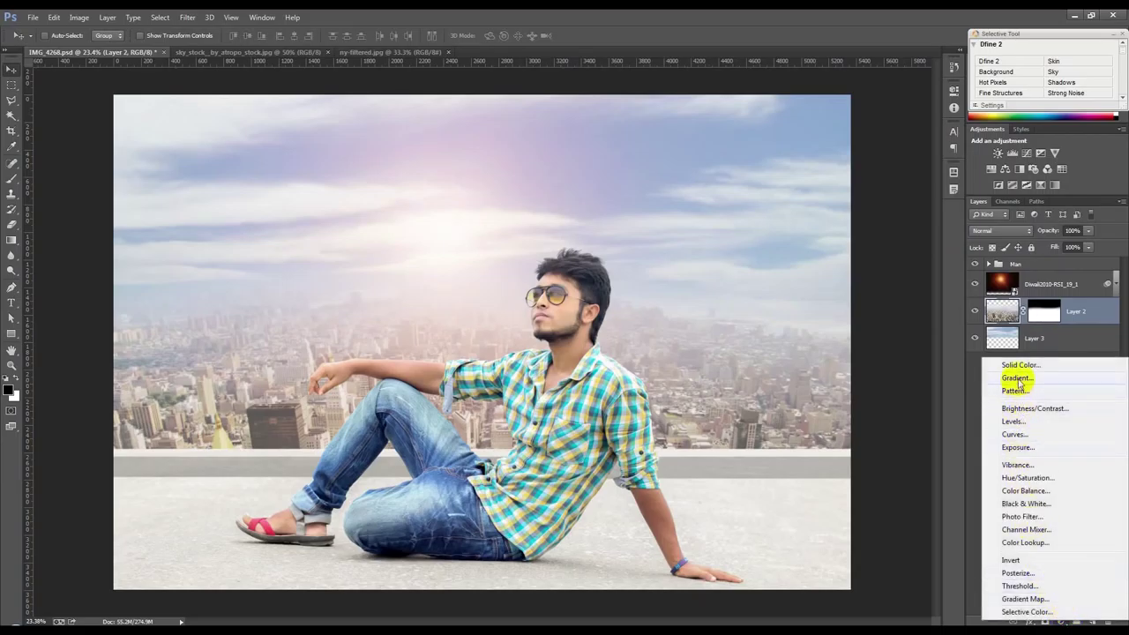
left_click(1016, 377)
left_click_drag(651, 421, 648, 502)
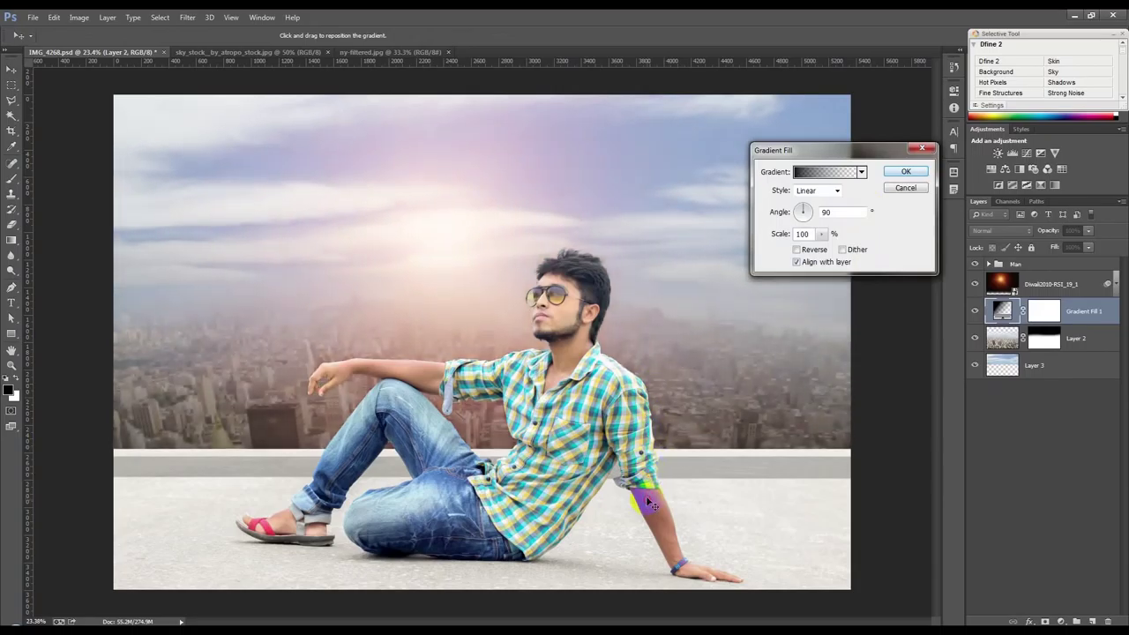
left_click(905, 171)
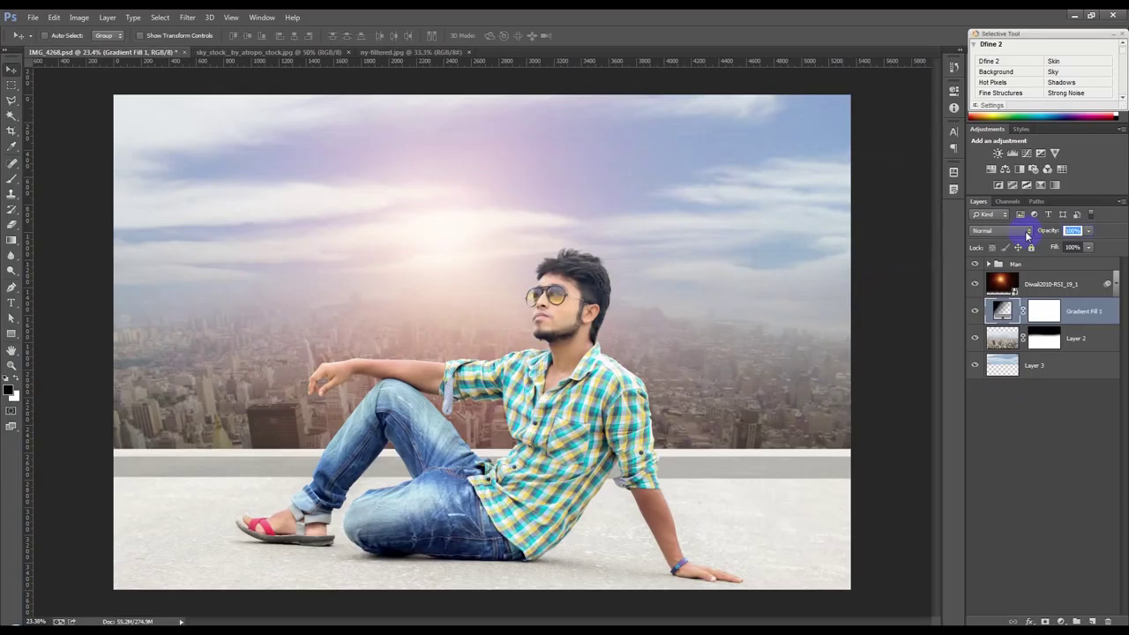
type("50")
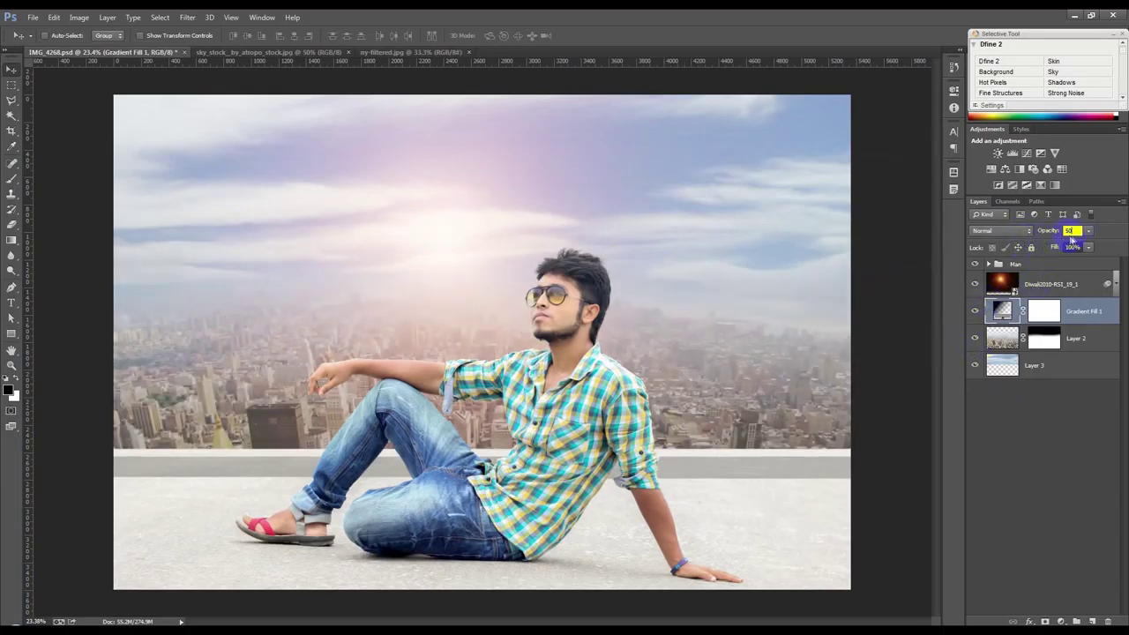
left_click_drag(1050, 232, 1052, 235)
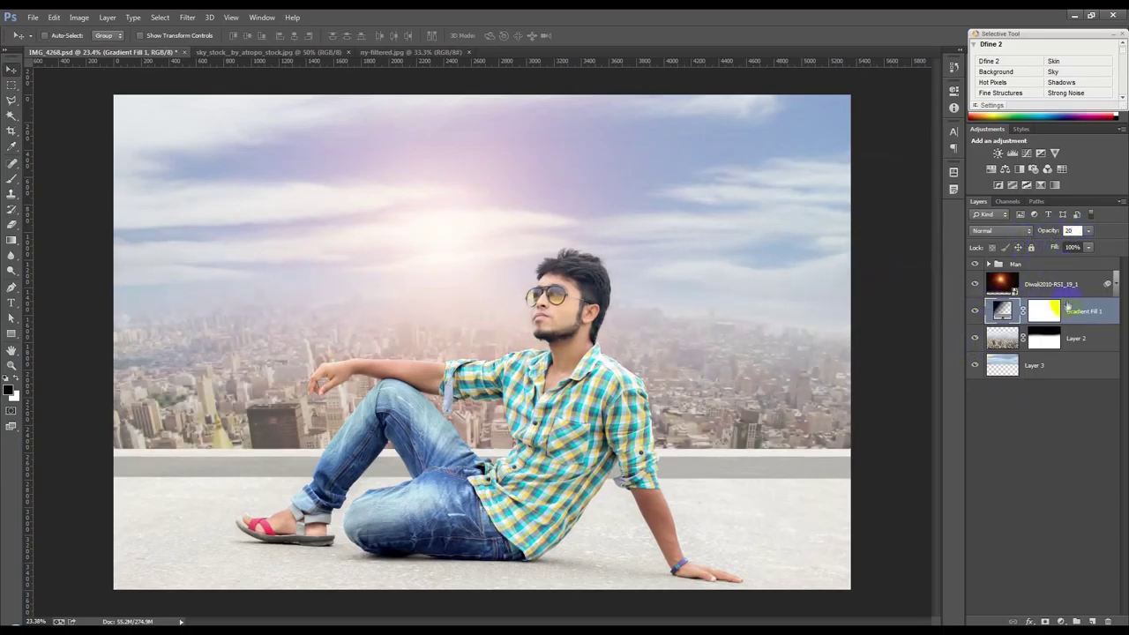
left_click(1062, 266)
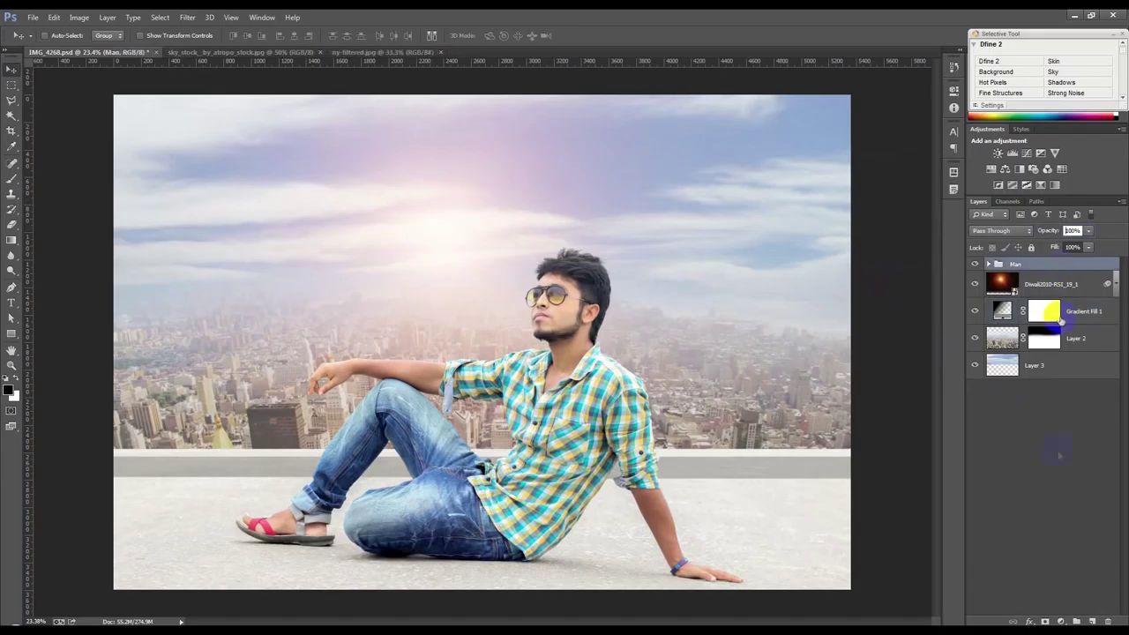
Add a second gradient fill layer set to radial, reversed, with dithering.
left_click(1062, 621)
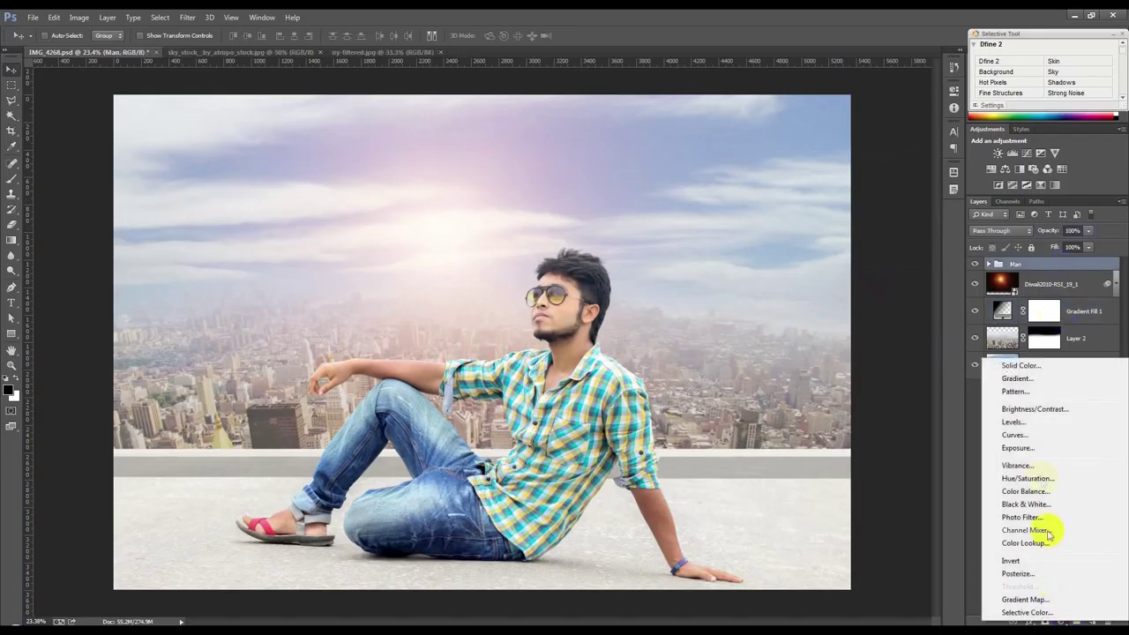
left_click(1017, 379)
left_click(812, 190)
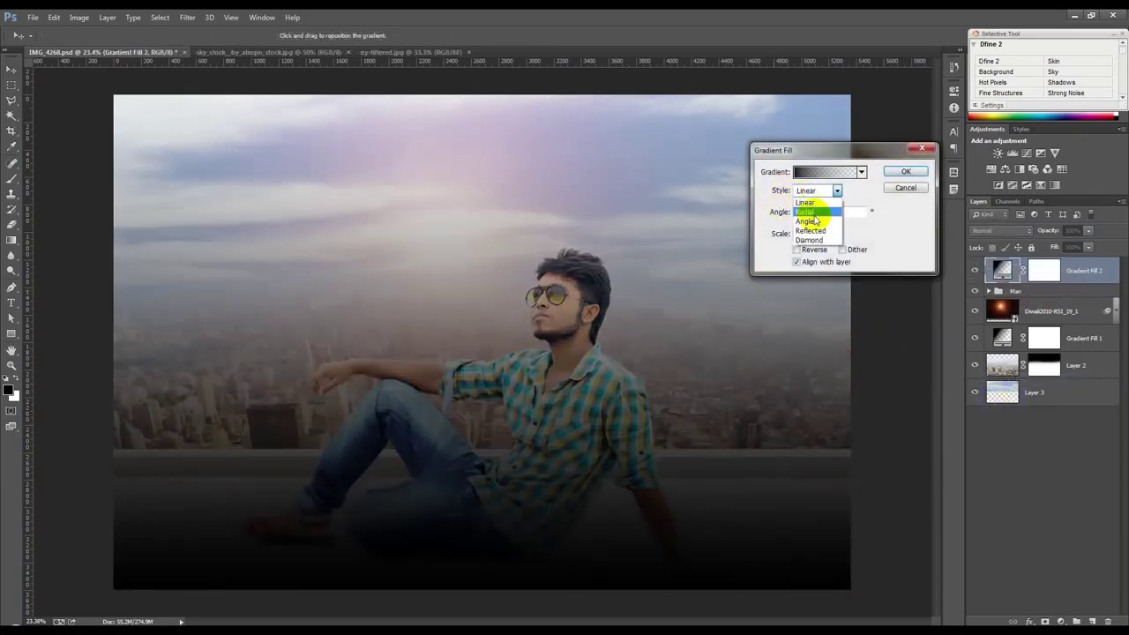
left_click(810, 209)
left_click(816, 250)
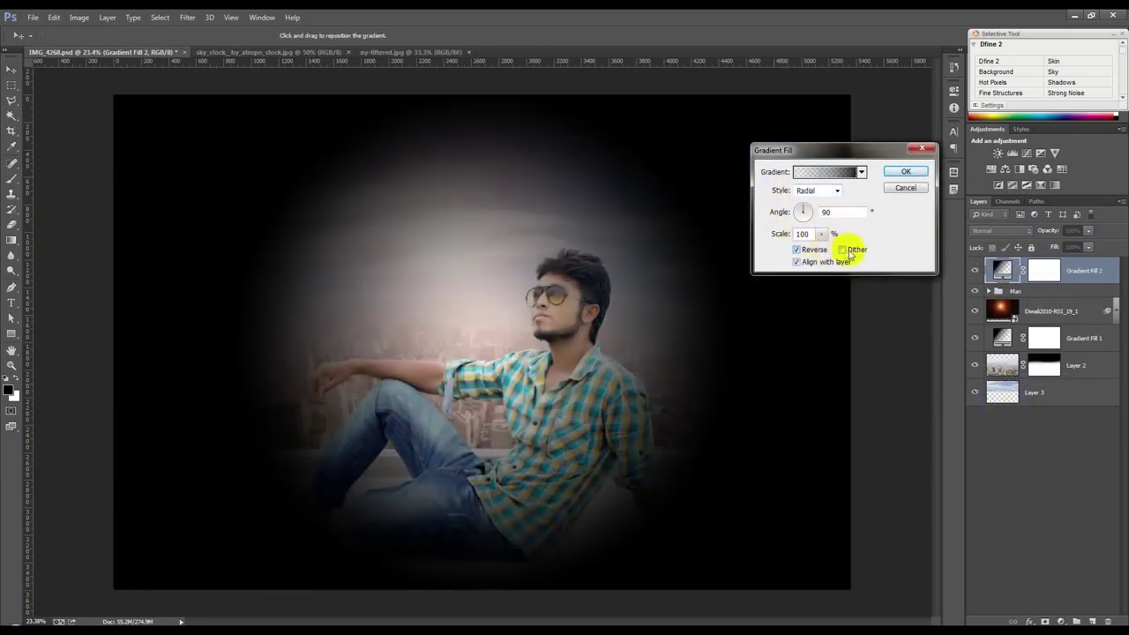
left_click(801, 211)
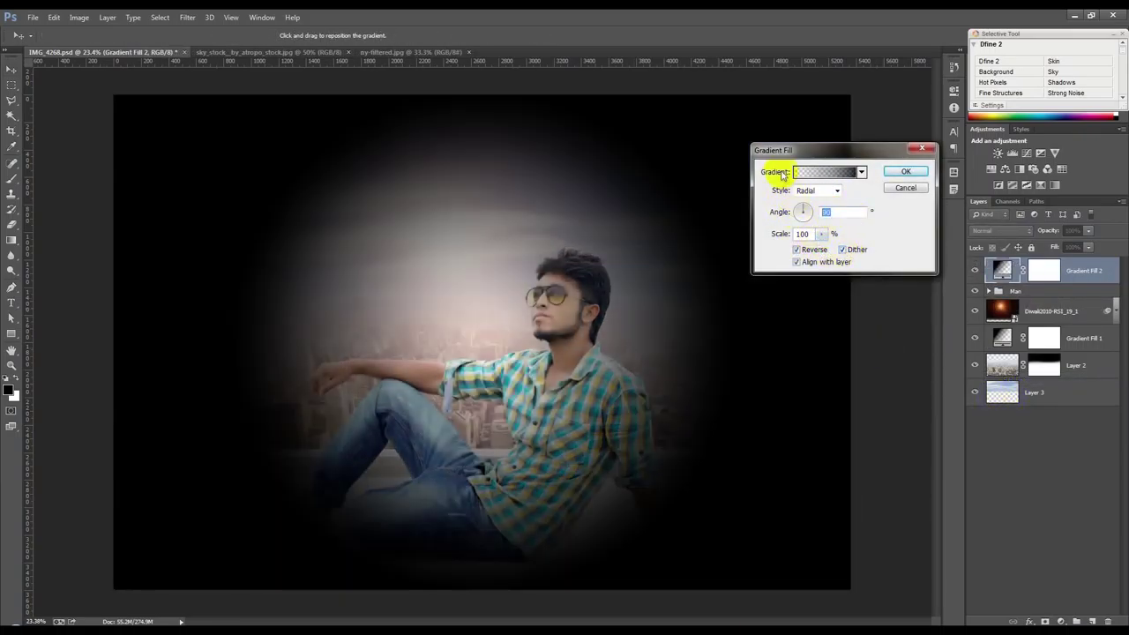
type("0")
Move the radial gradient's bright centre up into the sky, widen its scale to 209%, and save.
left_click_drag(512, 323, 508, 277)
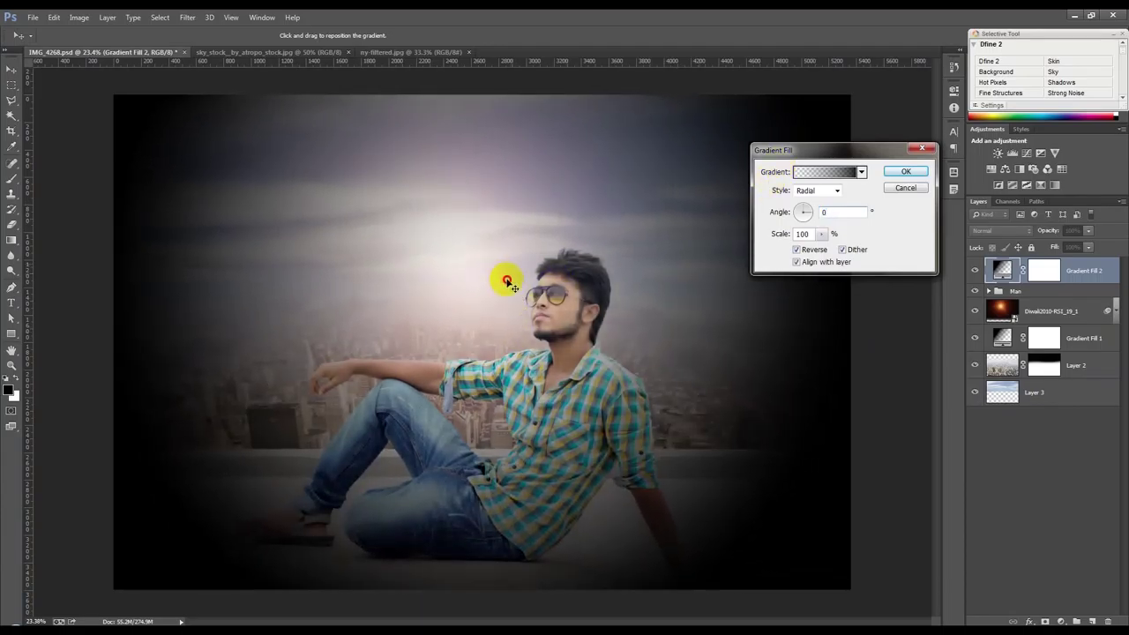
left_click(820, 234)
left_click_drag(822, 250, 830, 252)
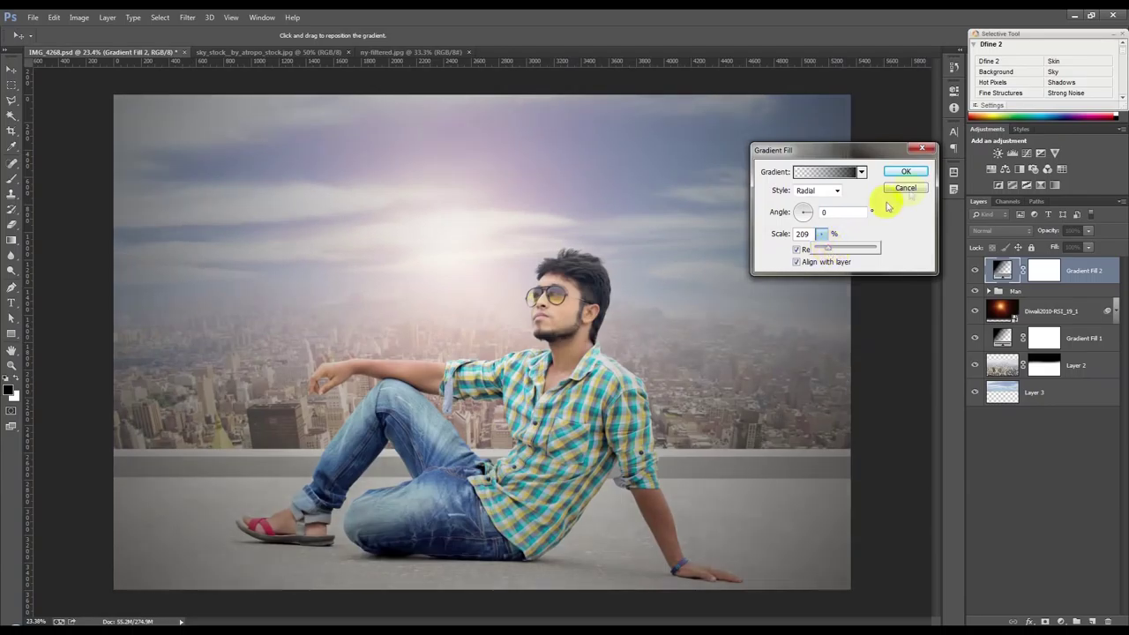
left_click(909, 171)
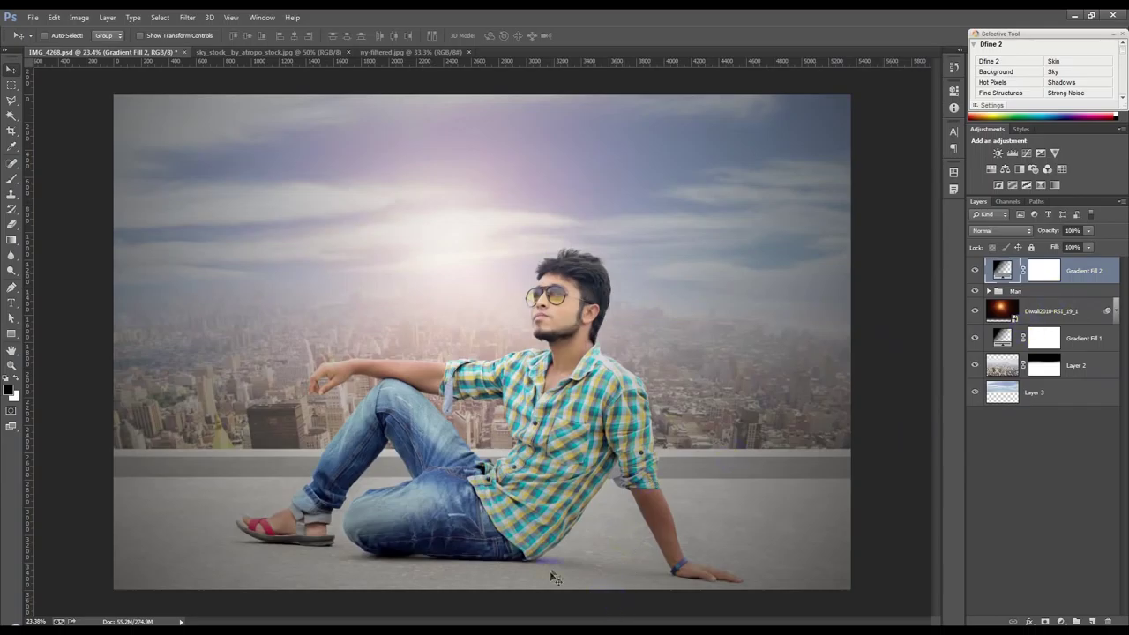
key("ctrl+s")
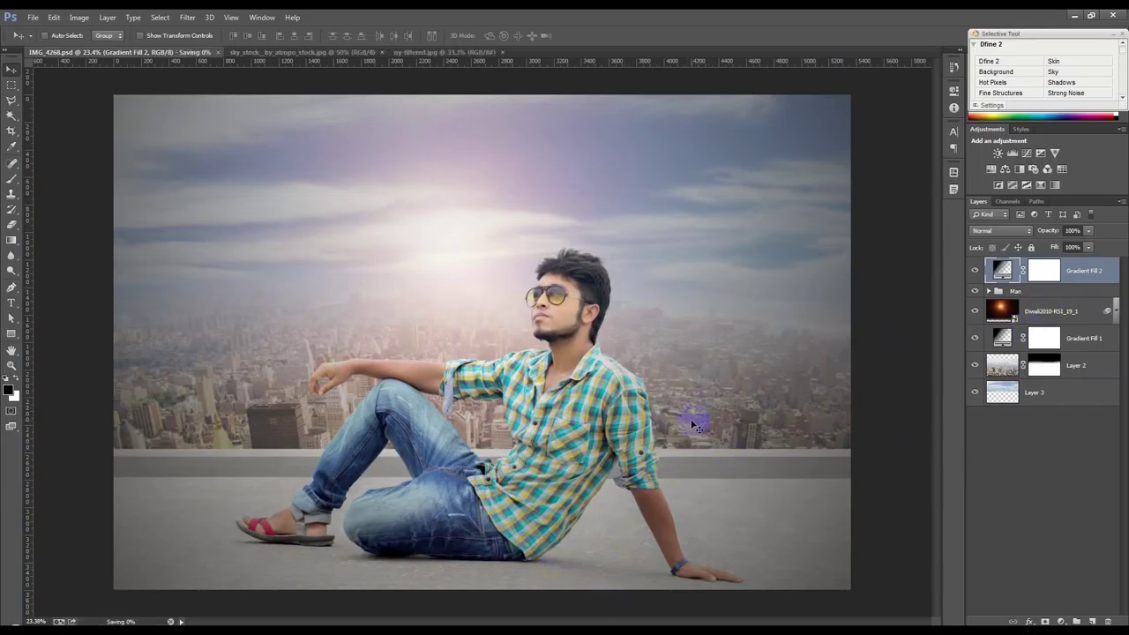
Add a Curves 2 adjustment layer and bow the curve down to darken the image.
left_click(731, 279)
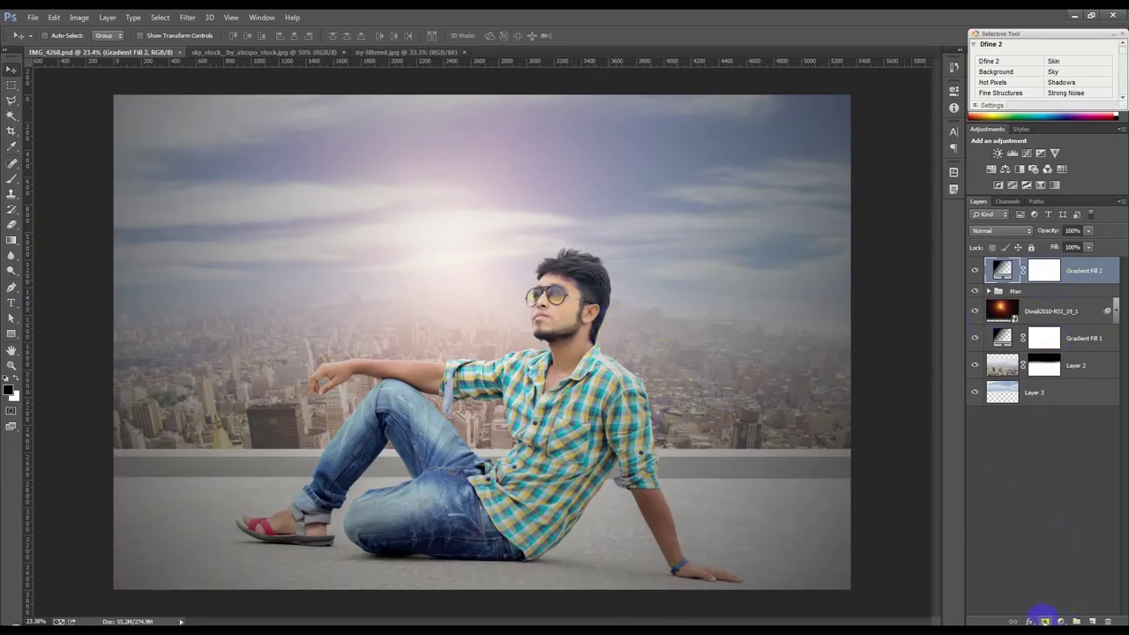
left_click(1058, 622)
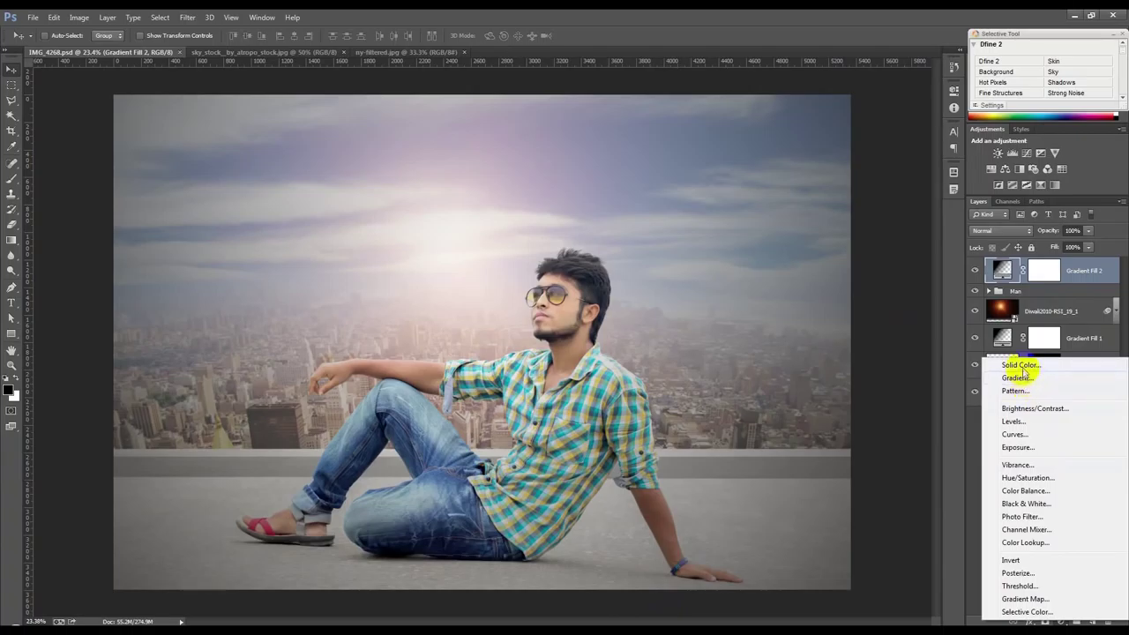
left_click(1015, 434)
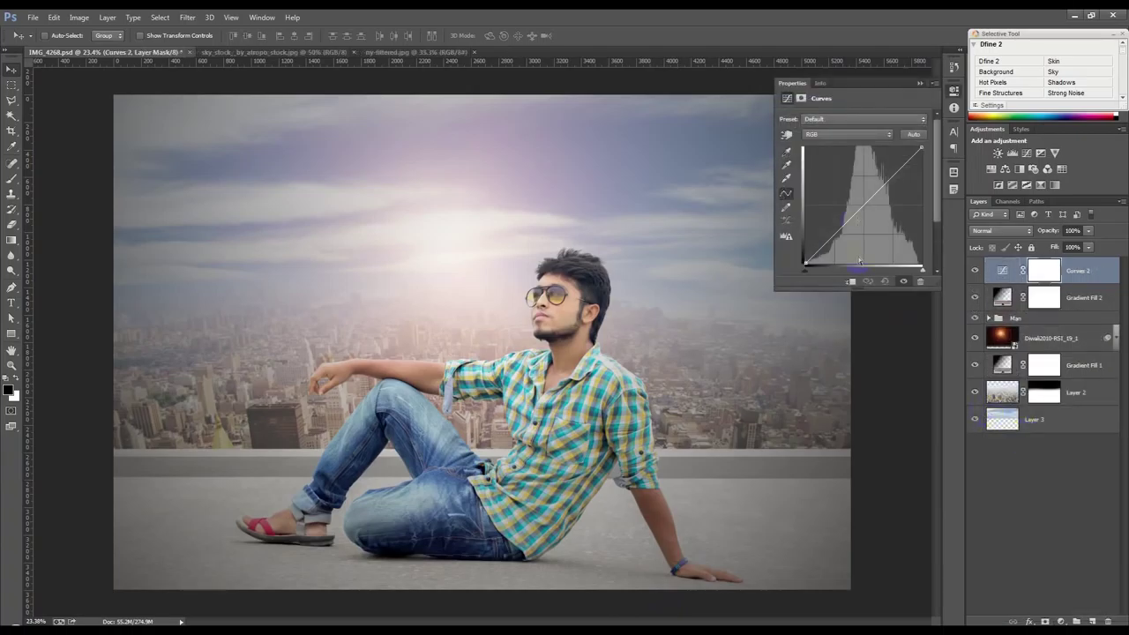
left_click_drag(882, 189, 876, 221)
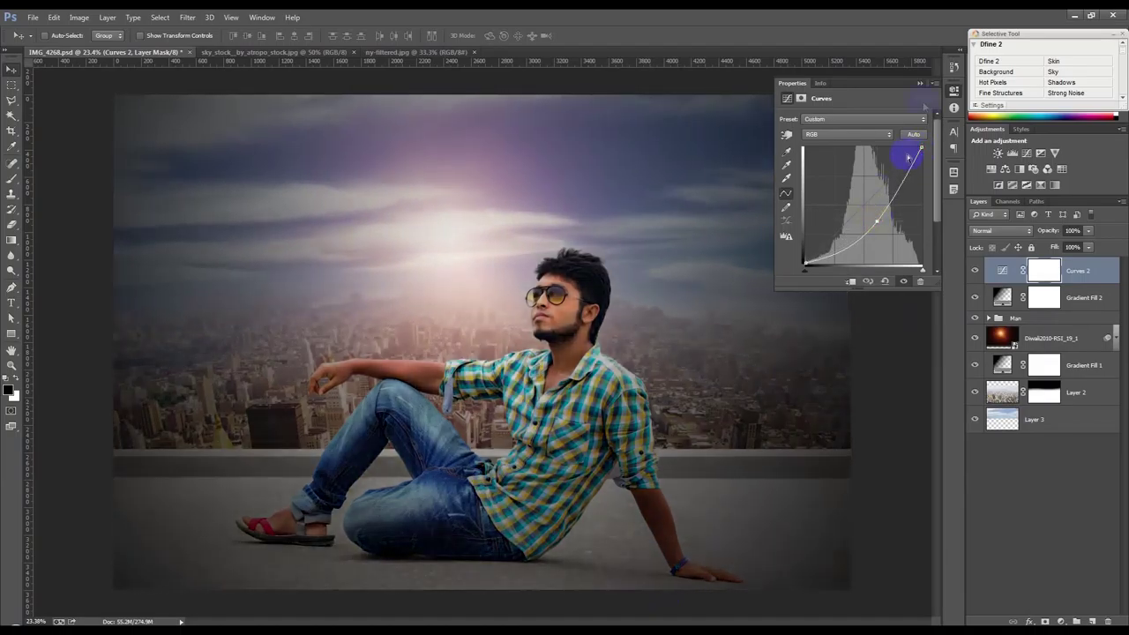
left_click(920, 84)
double_click(1002, 270)
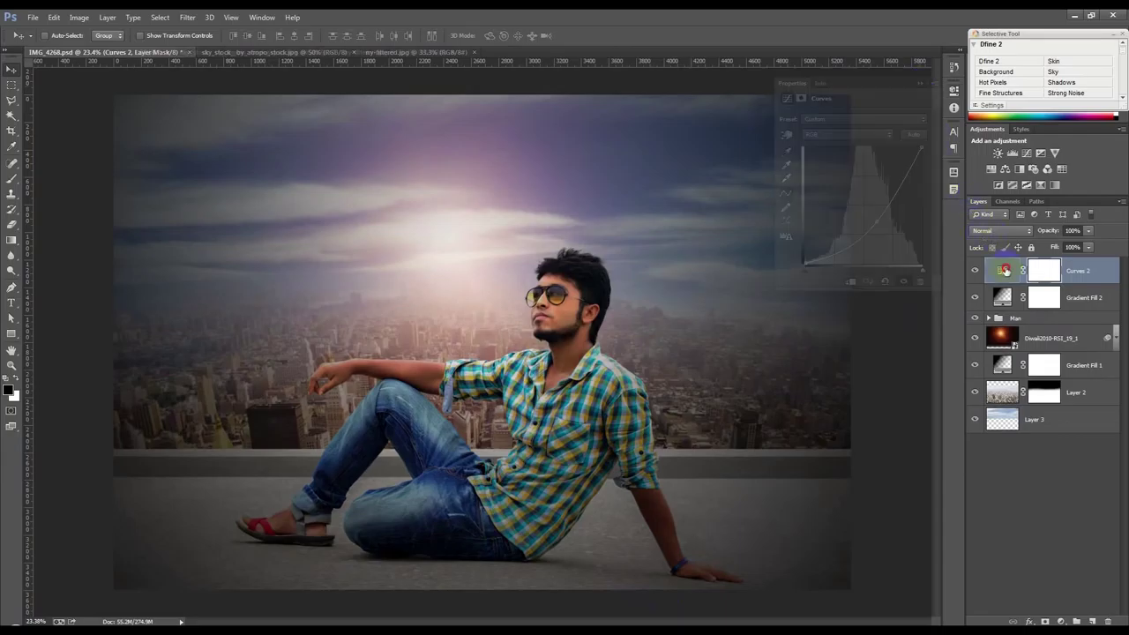
left_click_drag(922, 148, 923, 175)
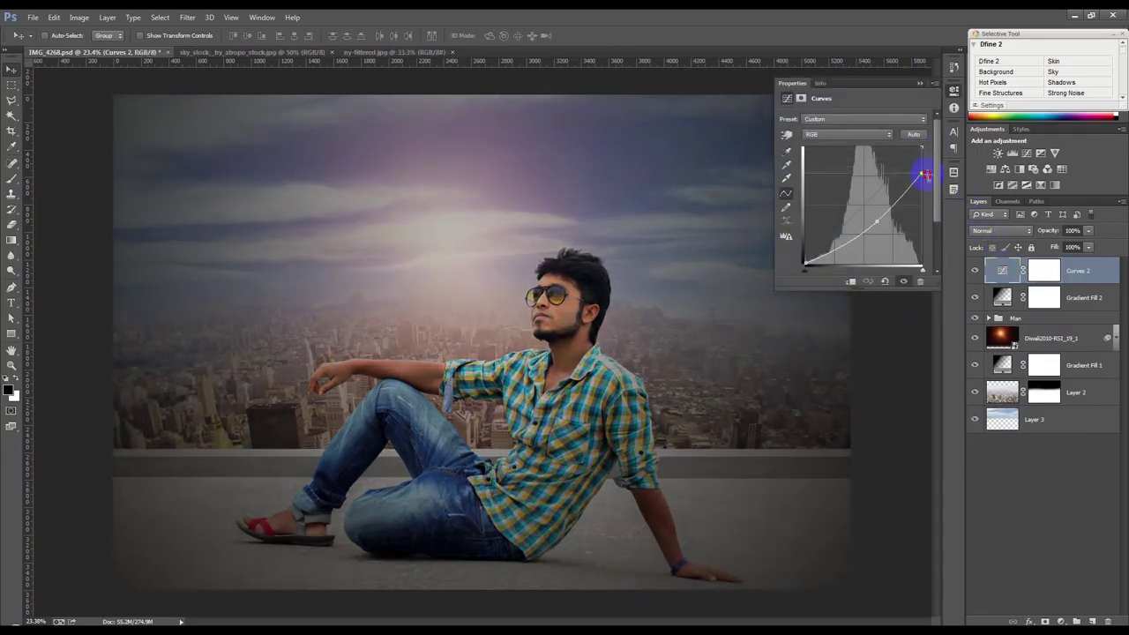
left_click(920, 83)
Invert the Curves 2 mask to black and set up a 700 px brush at 25% opacity.
left_click(1041, 273)
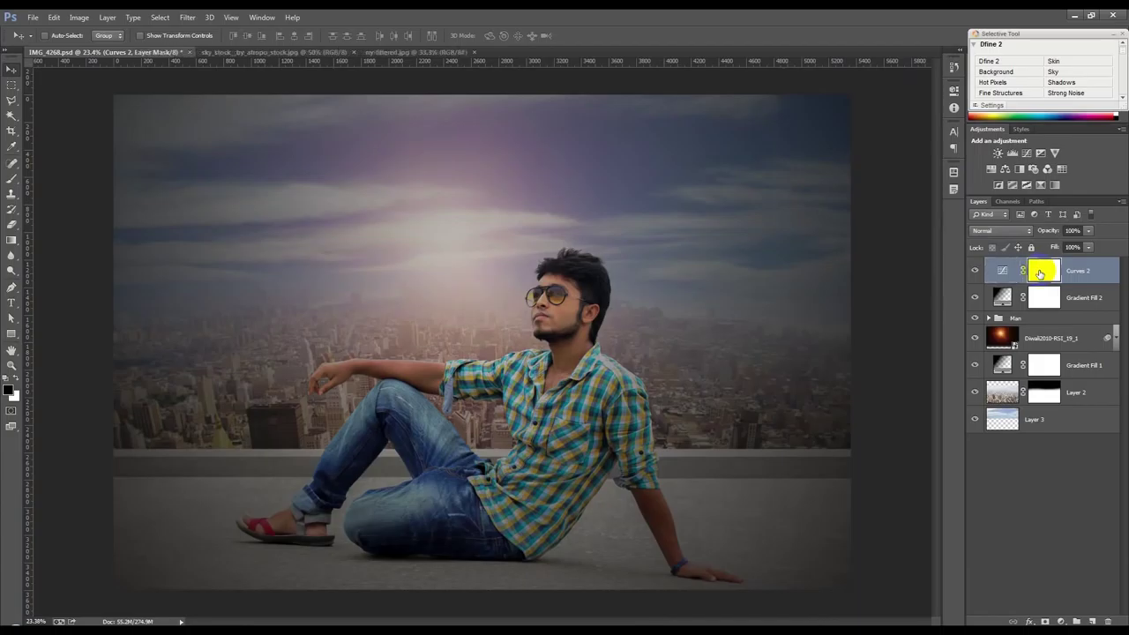
key("ctrl+i")
left_click(11, 164)
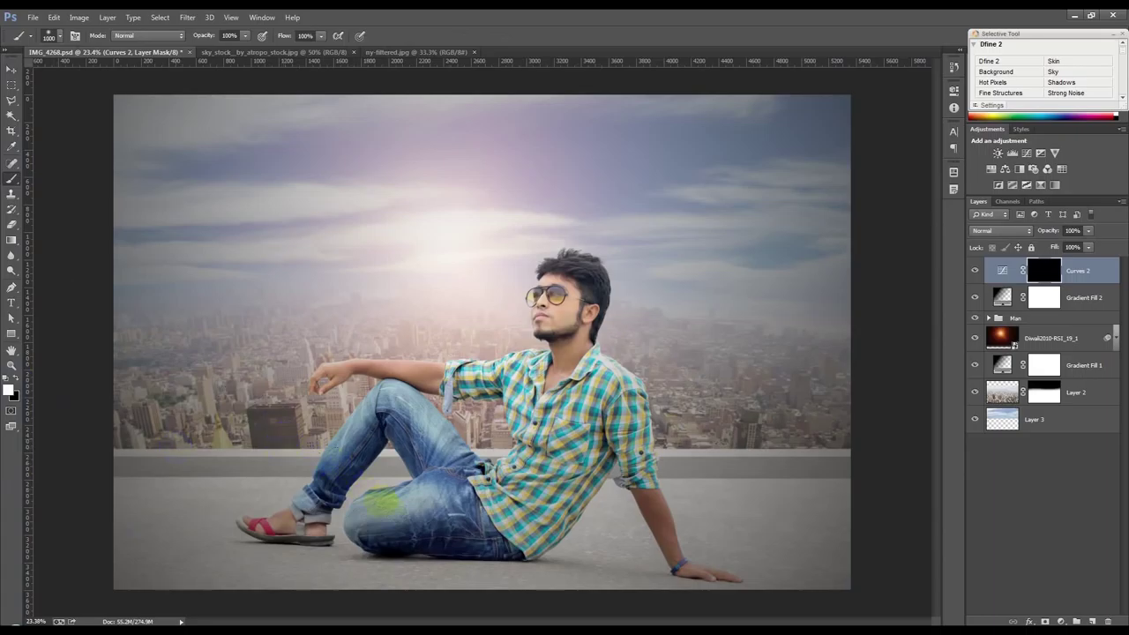
mouse_move(339, 554)
left_mouse_down()
mouse_move(497, 549)
mouse_move(502, 567)
left_mouse_up()
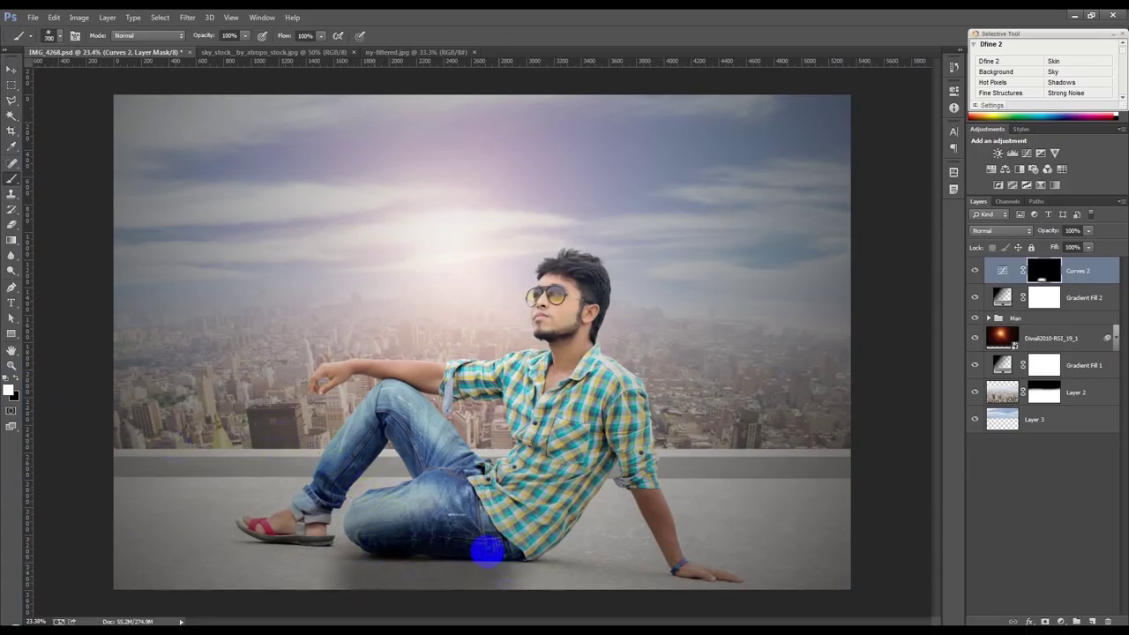
key("ctrl+z")
key("bracketright")
key("bracketright")
key("bracketright")
key("bracketright")
left_click(228, 36)
left_click(206, 36)
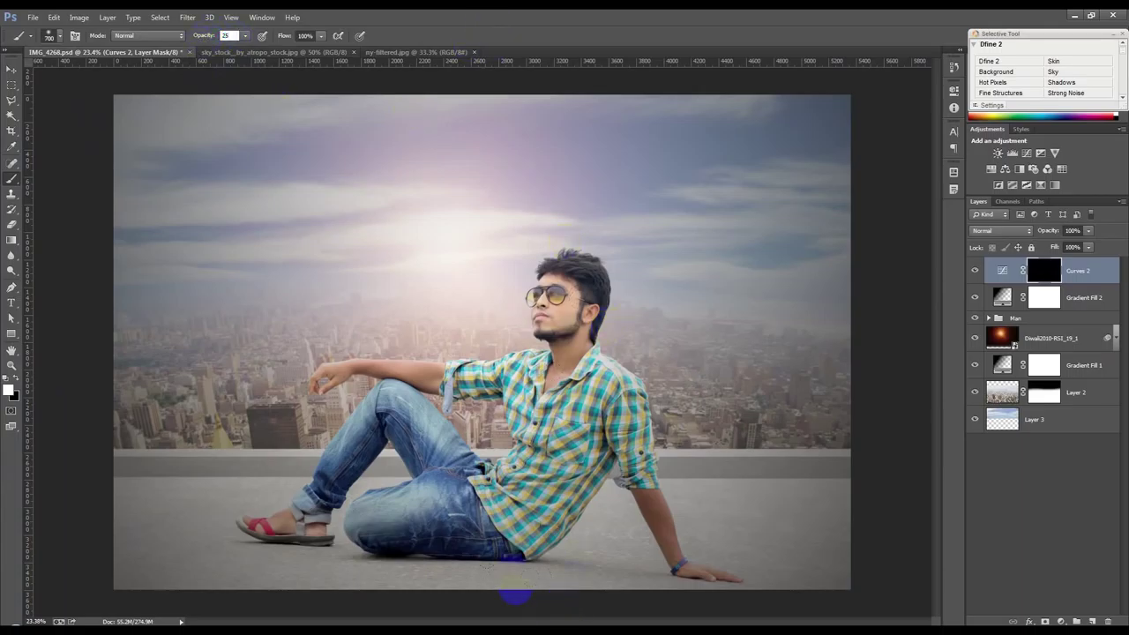
left_click(292, 568)
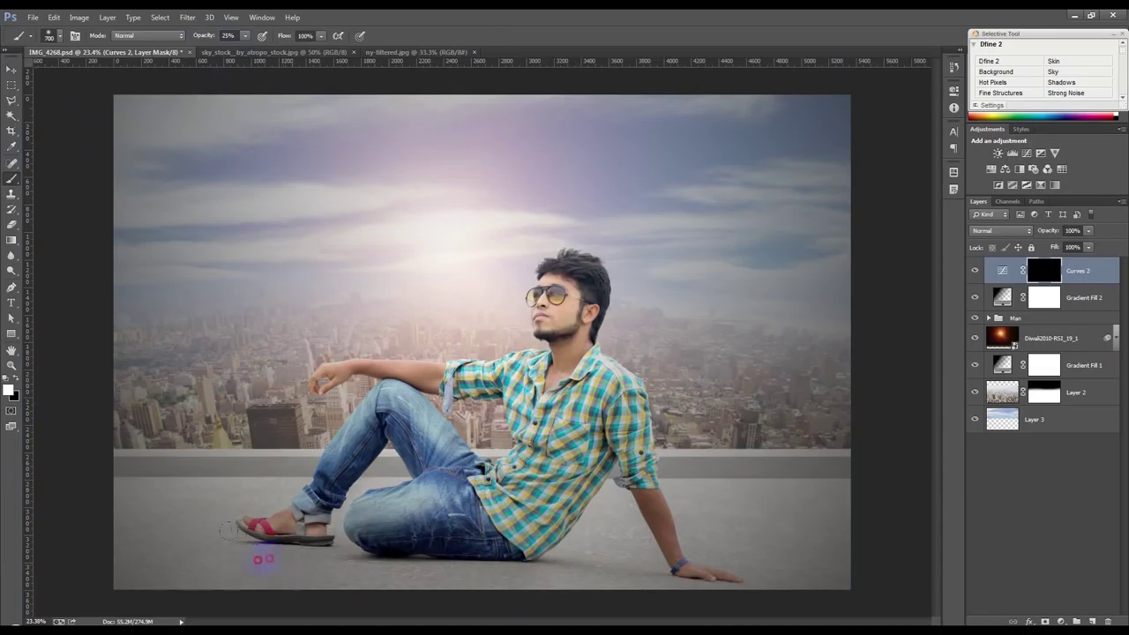
Paint the darkening onto the man's jeans, shirt, shin and sandal.
mouse_move(562, 593)
left_mouse_down()
mouse_move(532, 595)
mouse_move(718, 608)
mouse_move(637, 579)
left_mouse_up()
mouse_move(474, 536)
left_mouse_down()
mouse_move(527, 513)
mouse_move(599, 434)
mouse_move(597, 416)
mouse_move(606, 432)
mouse_move(619, 415)
mouse_move(673, 556)
left_mouse_up()
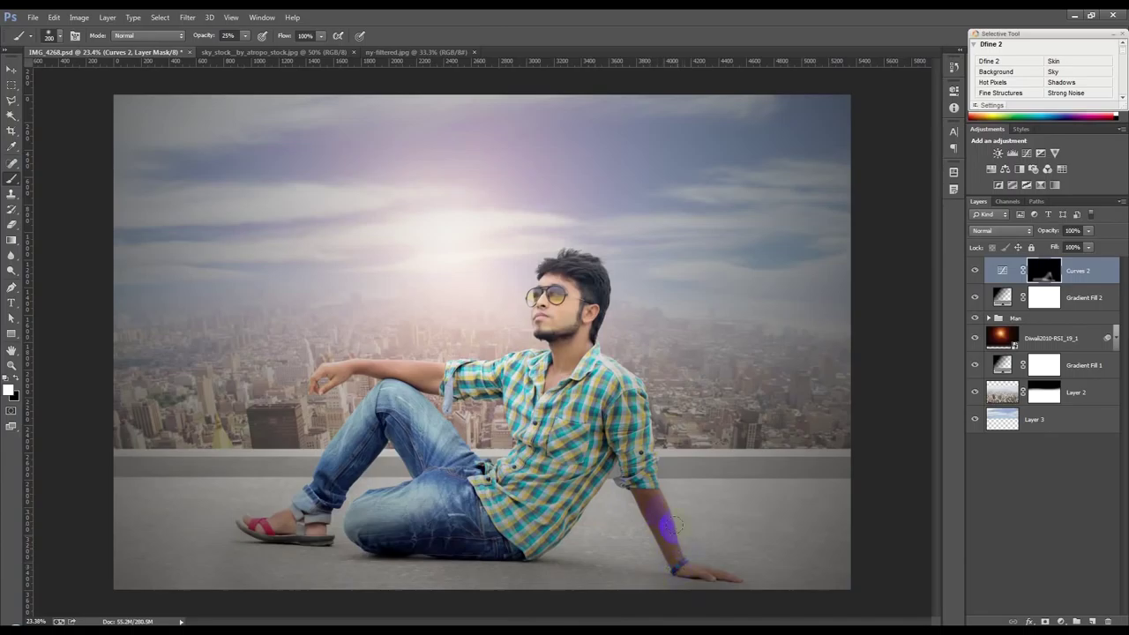
scroll(670, 526, "up", 4)
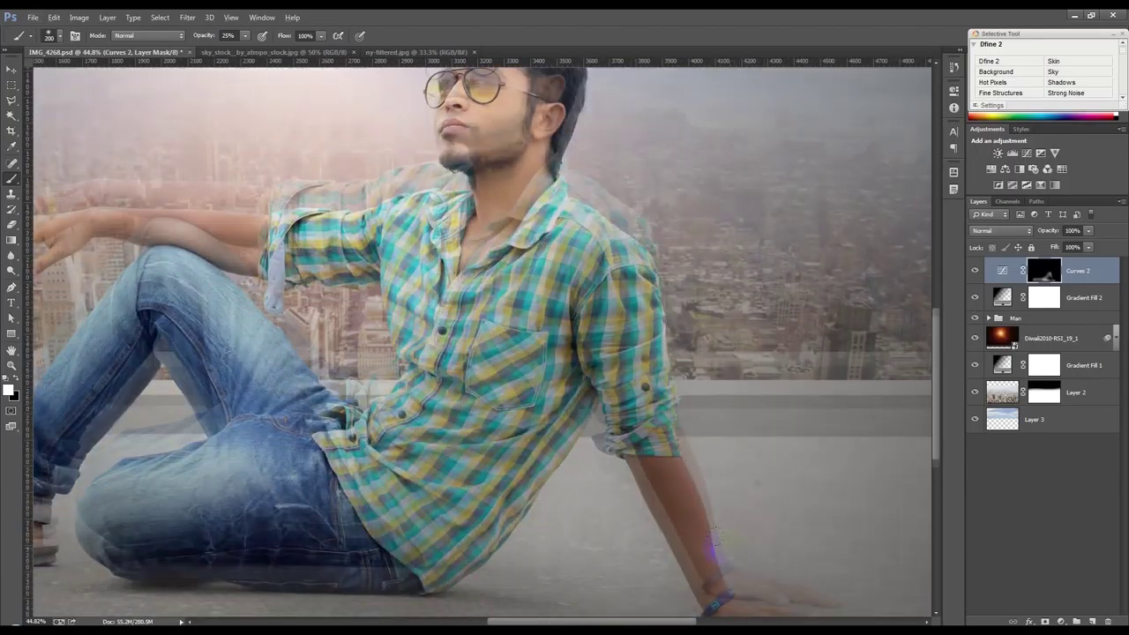
left_click_drag(636, 442, 665, 473)
left_click_drag(571, 340, 427, 542)
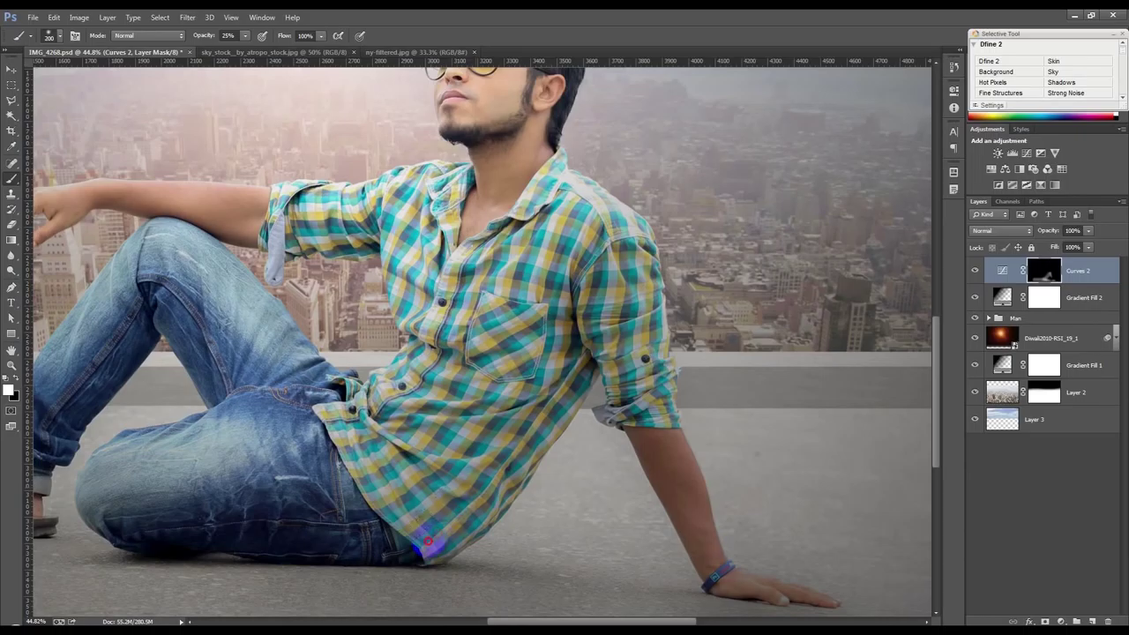
mouse_move(573, 362)
left_mouse_down()
mouse_move(239, 479)
mouse_move(424, 468)
mouse_move(305, 498)
left_mouse_up()
left_click_drag(538, 502, 328, 509)
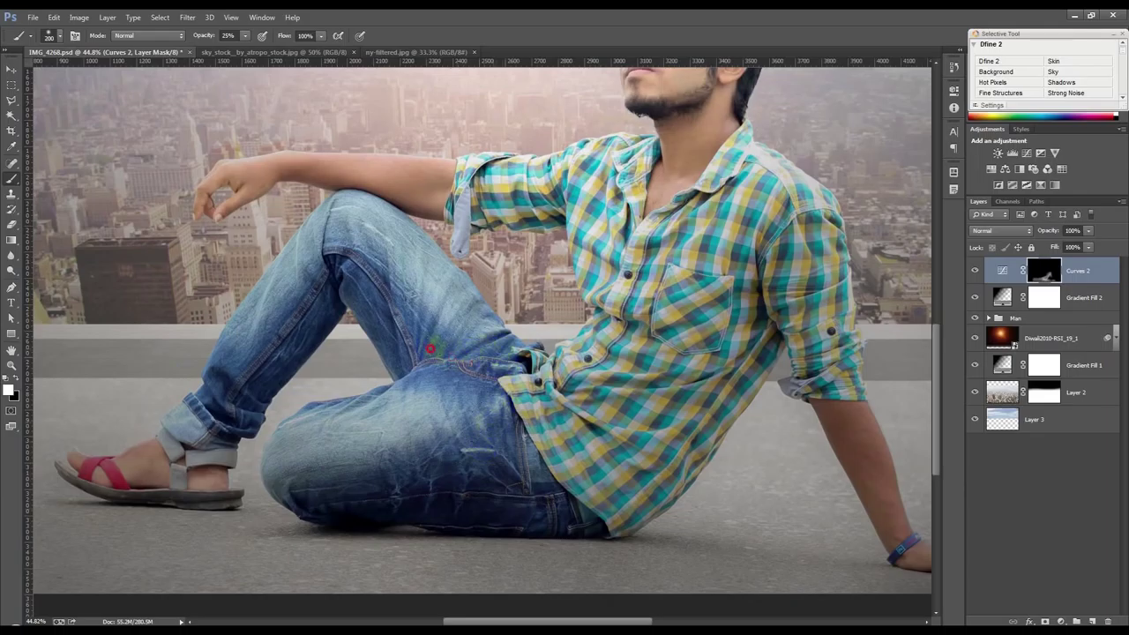
left_click_drag(492, 369, 446, 362)
mouse_move(369, 283)
left_mouse_down()
mouse_move(339, 269)
mouse_move(194, 483)
mouse_move(91, 476)
mouse_move(223, 513)
mouse_move(86, 504)
mouse_move(73, 491)
mouse_move(146, 504)
left_mouse_up()
mouse_move(252, 516)
left_mouse_down()
mouse_move(378, 504)
mouse_move(237, 511)
left_mouse_up()
mouse_move(318, 472)
left_mouse_down()
mouse_move(239, 479)
mouse_move(378, 446)
mouse_move(450, 336)
left_mouse_up()
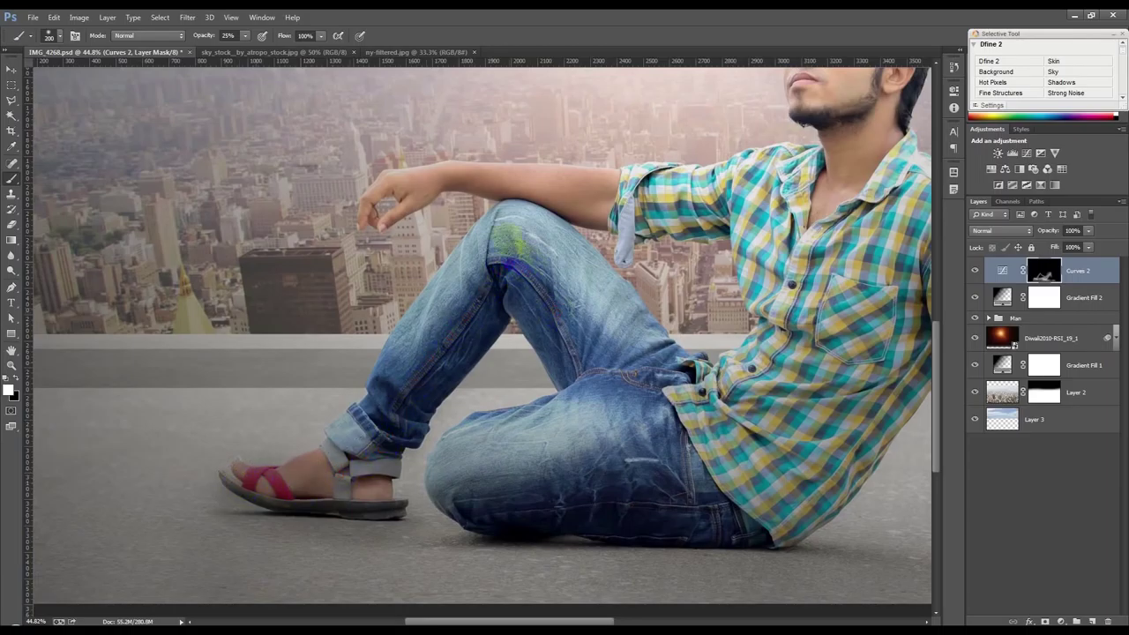
mouse_move(516, 257)
left_mouse_down()
mouse_move(436, 297)
mouse_move(398, 386)
left_mouse_up()
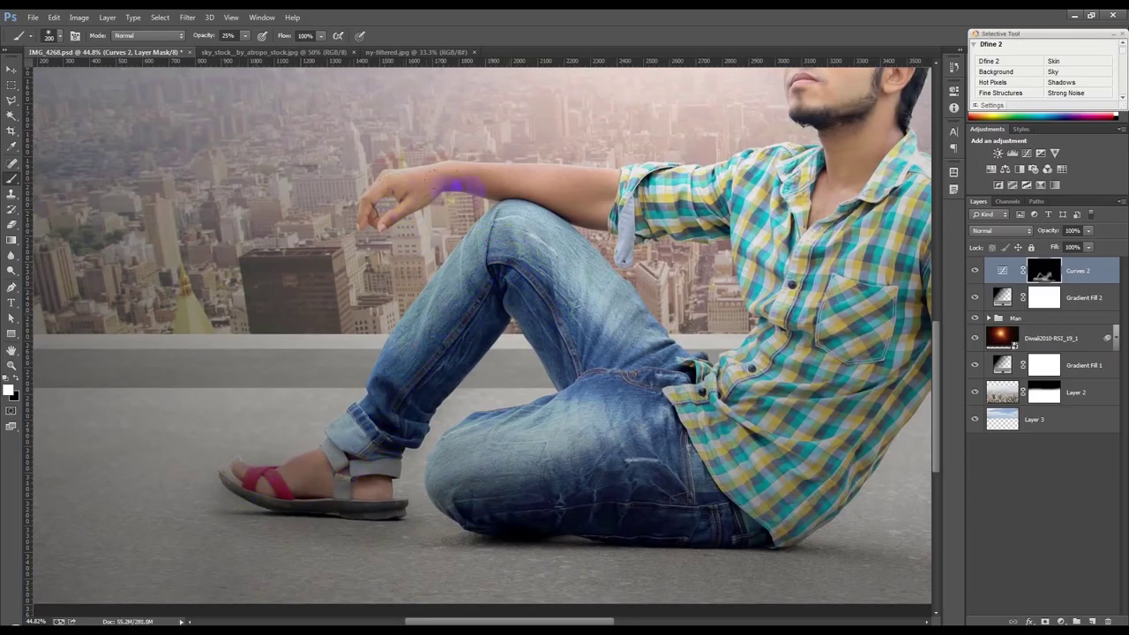
Paint darkening over the forearm, sleeve, ear, neck and shirt front, shrinking the brush to 300.
mouse_move(498, 191)
left_mouse_down()
mouse_move(631, 213)
mouse_move(631, 225)
mouse_move(604, 225)
mouse_move(694, 232)
mouse_move(748, 216)
mouse_move(785, 330)
mouse_move(809, 312)
mouse_move(582, 391)
left_mouse_up()
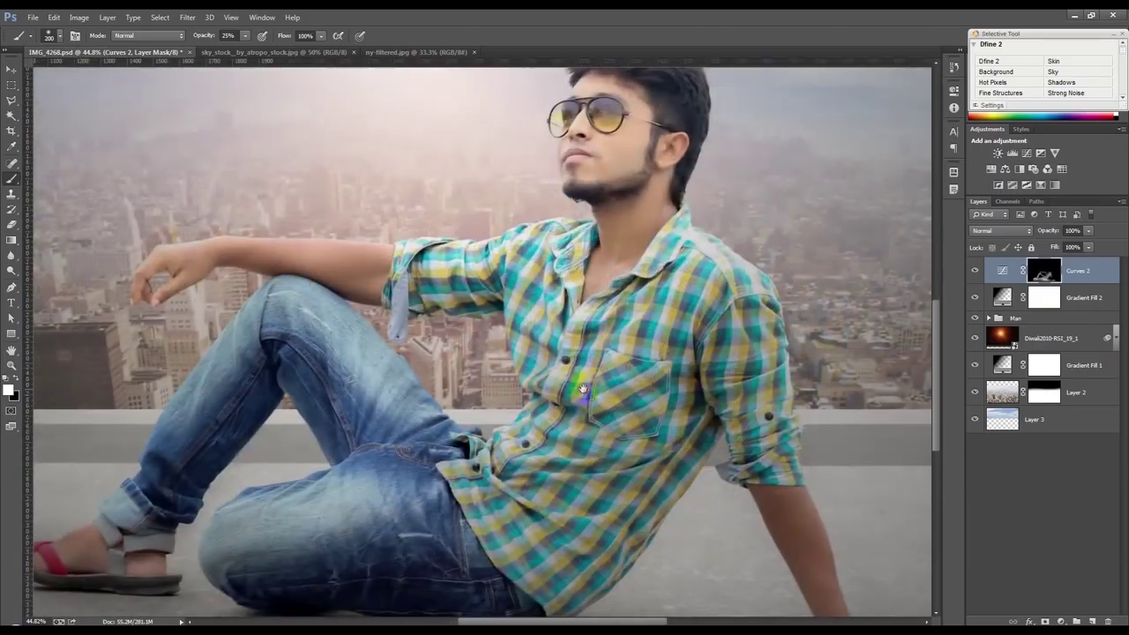
mouse_move(488, 304)
left_mouse_down()
mouse_move(397, 302)
mouse_move(391, 330)
mouse_move(353, 286)
mouse_move(302, 284)
left_mouse_up()
mouse_move(686, 126)
left_mouse_down()
mouse_move(669, 231)
mouse_move(694, 259)
left_mouse_up()
scroll(693, 260, "up", 3)
mouse_move(697, 353)
left_mouse_down()
mouse_move(759, 438)
mouse_move(689, 414)
mouse_move(685, 390)
mouse_move(675, 419)
left_mouse_up()
scroll(674, 419, "down", 1)
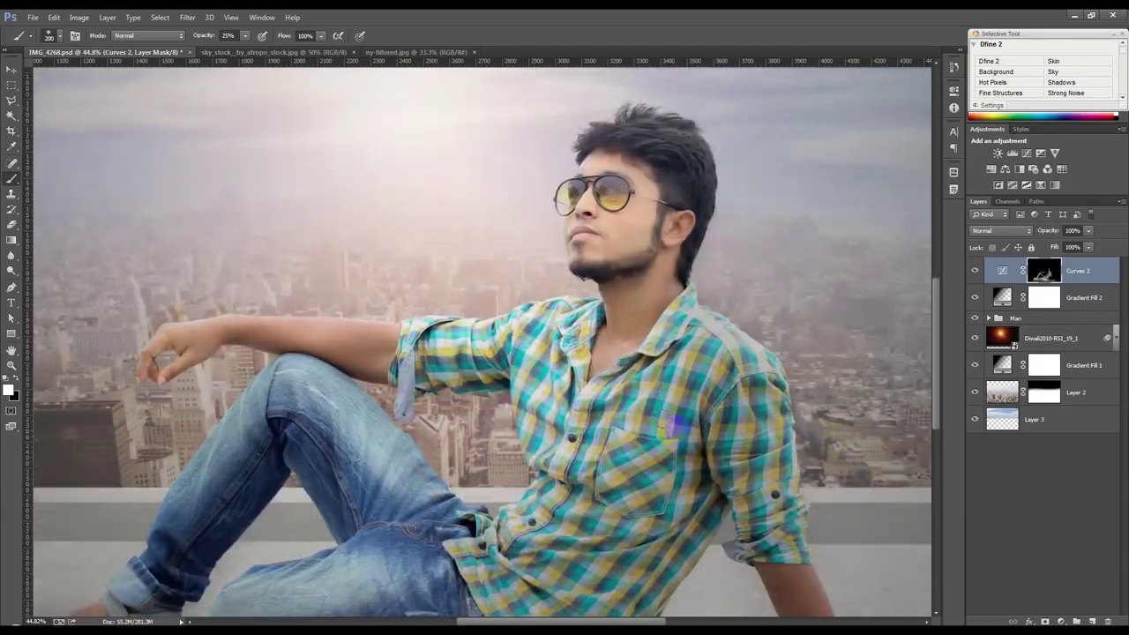
mouse_move(652, 497)
left_mouse_down()
mouse_move(617, 565)
mouse_move(646, 499)
left_mouse_up()
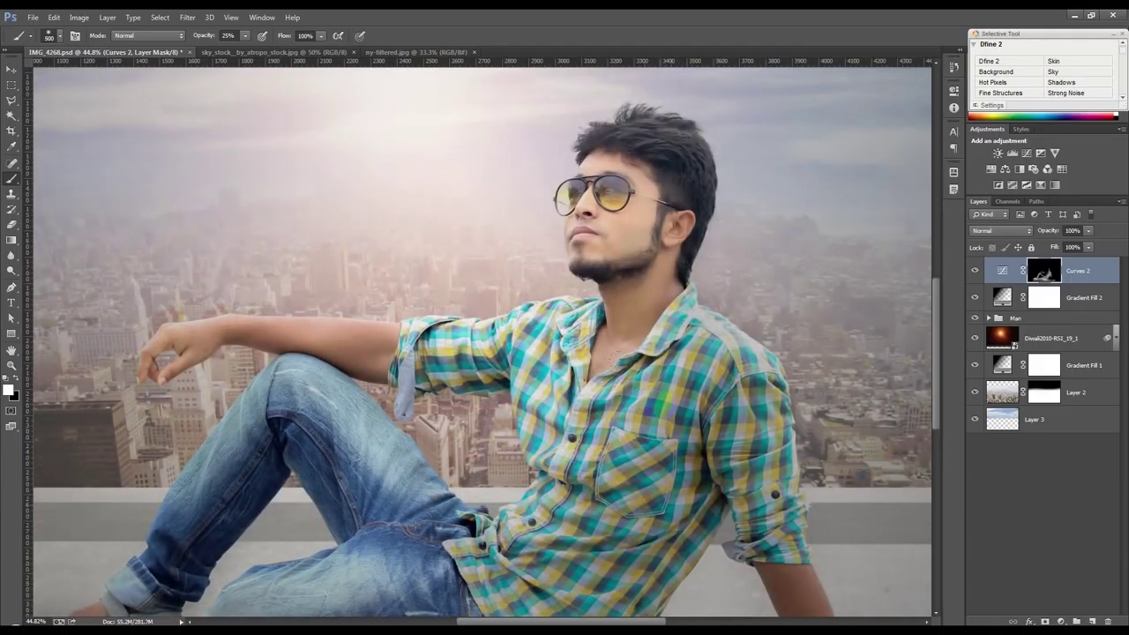
scroll(650, 335, "up", 1)
key("bracketleft")
key("bracketleft")
mouse_move(650, 335)
left_mouse_down()
mouse_move(626, 309)
mouse_move(684, 234)
mouse_move(673, 201)
mouse_move(654, 191)
mouse_move(678, 212)
mouse_move(679, 238)
left_mouse_up()
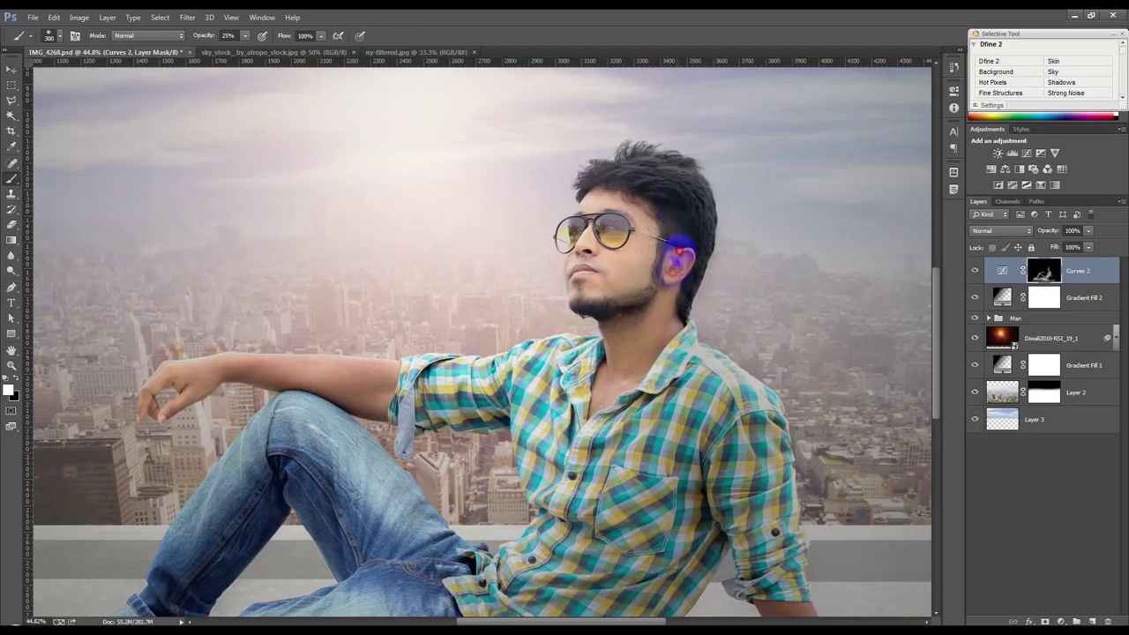
left_click(649, 421)
Paint more darkening down the forearm to the wrist, enlarging the brush to 200.
scroll(646, 435, "down", 5)
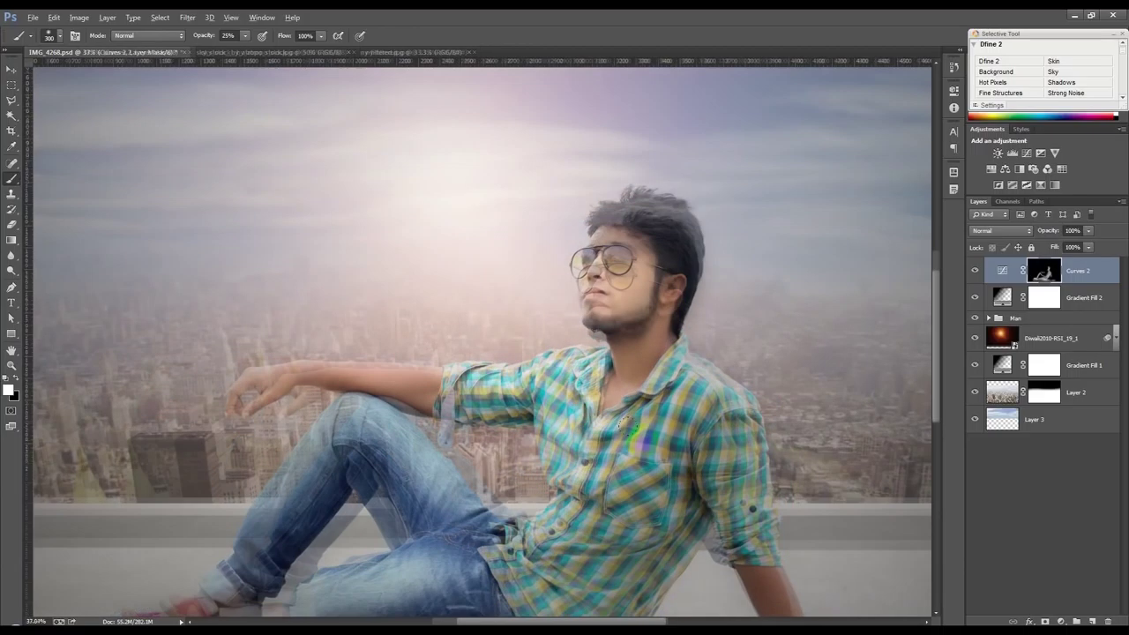
scroll(646, 434, "down", 1)
scroll(644, 460, "up", 2)
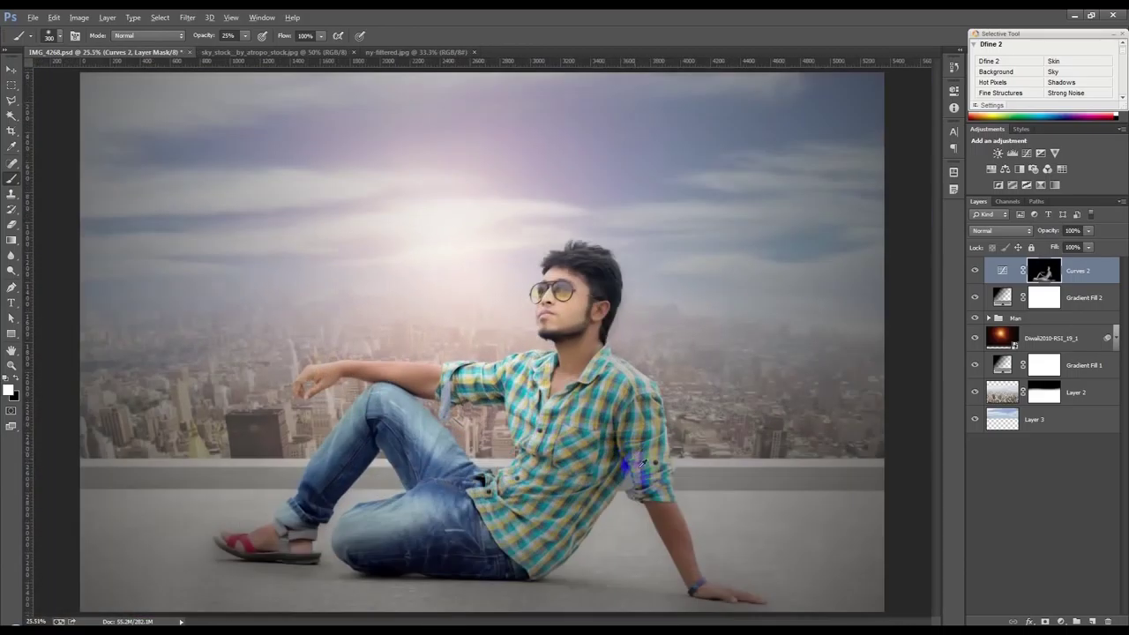
scroll(680, 534, "up", 4)
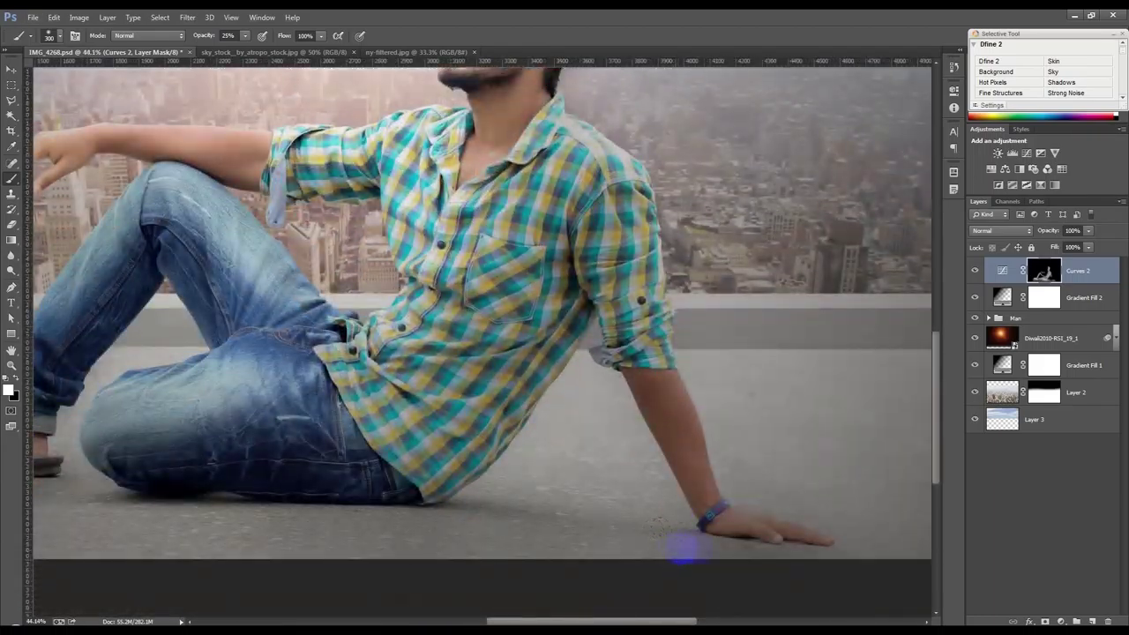
mouse_move(722, 522)
left_mouse_down()
mouse_move(635, 368)
mouse_move(710, 517)
left_mouse_up()
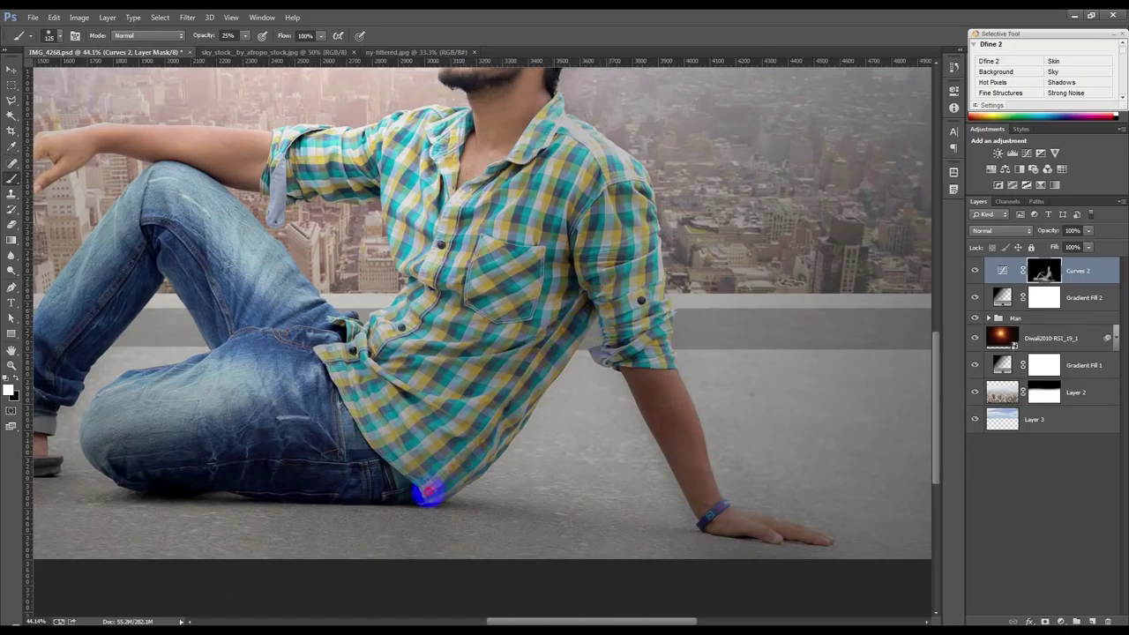
scroll(327, 474, "down", 3)
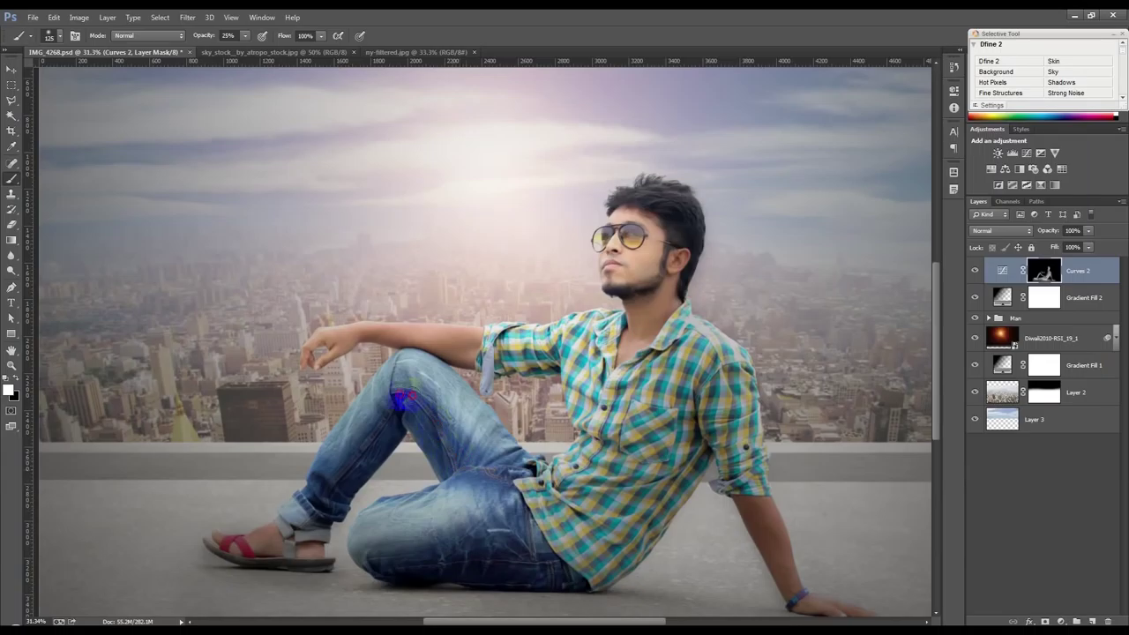
key("bracketright")
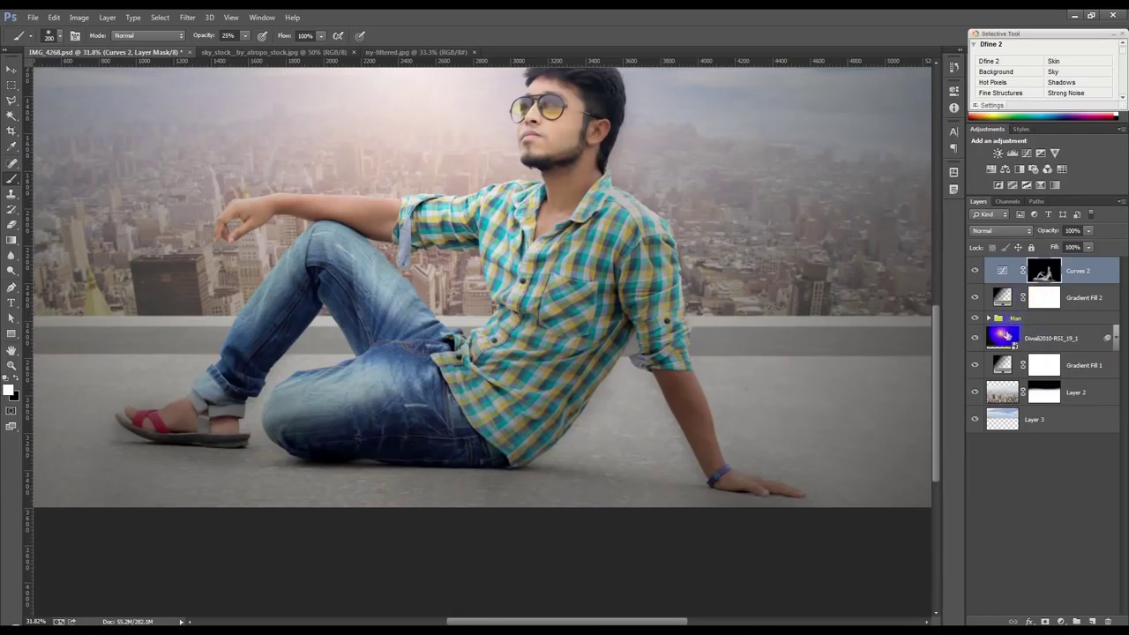
left_click(989, 317)
Load the man's cutout mask as a selection, deselect it, and enlarge the brush to 800.
left_click(1062, 345, "ctrl")
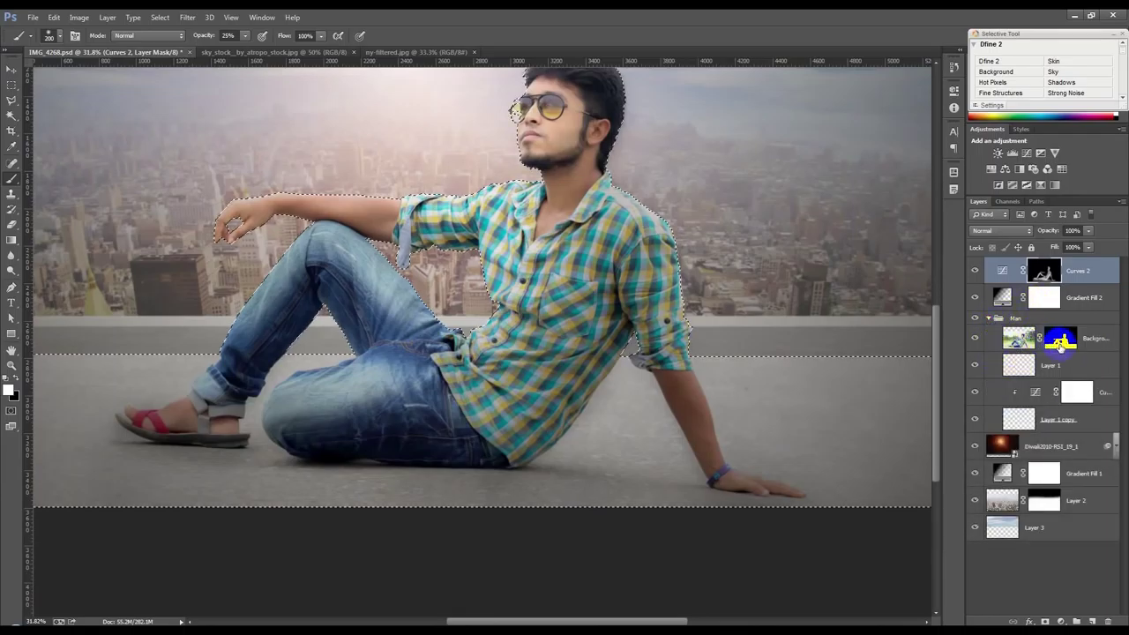
key("ctrl+d")
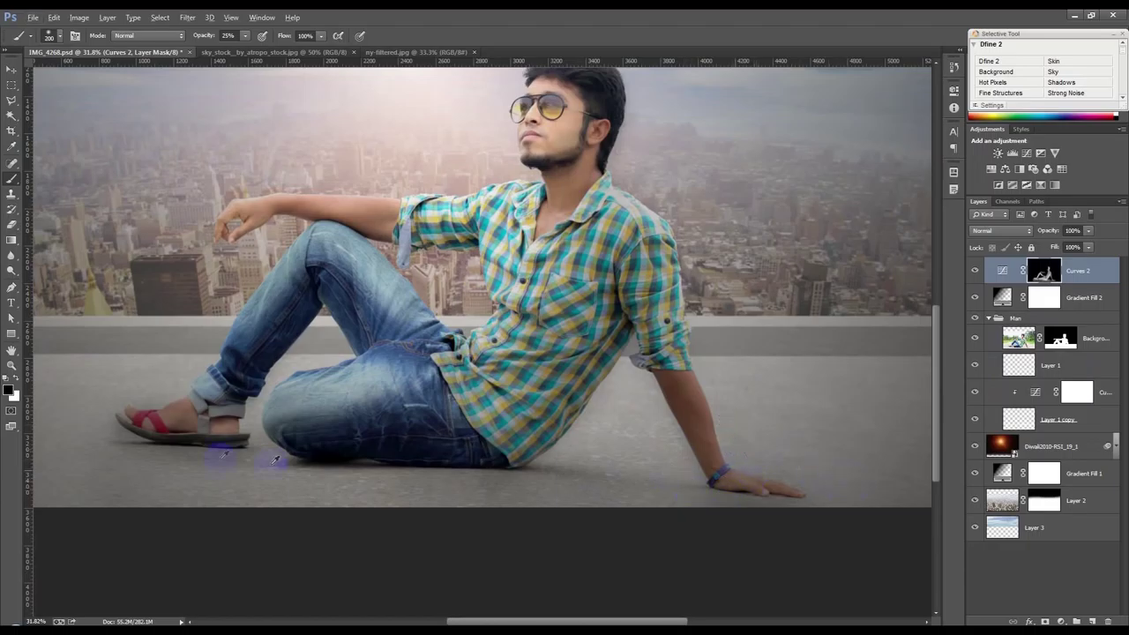
scroll(233, 459, "down", 2)
key("bracketright")
key("bracketright")
key("bracketright")
key("bracketright")
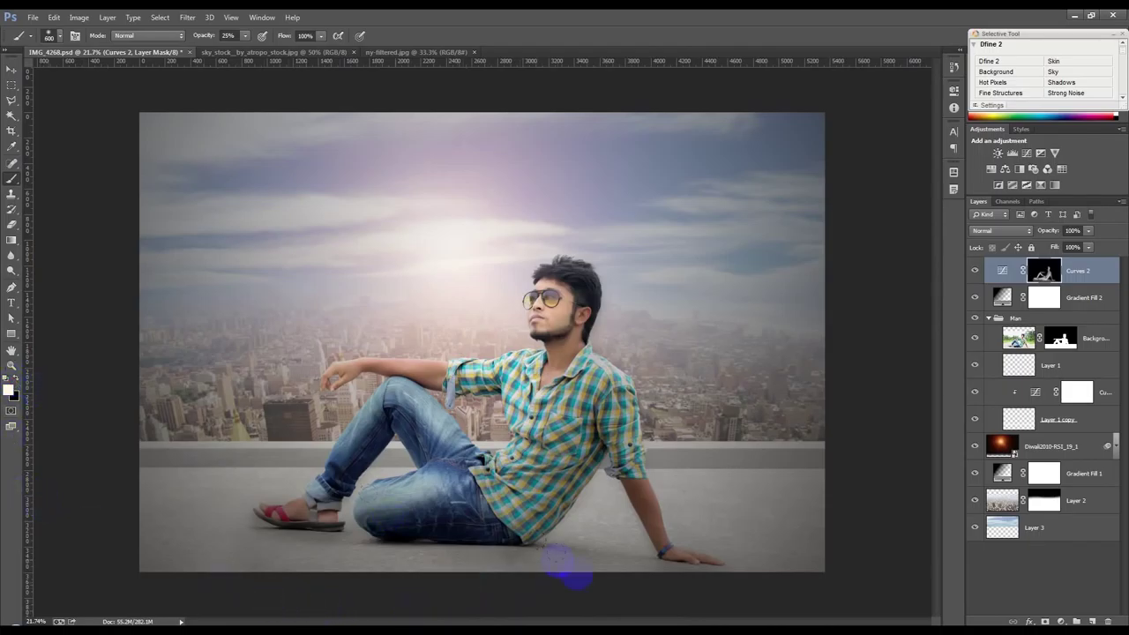
key("bracketright")
key("bracketright")
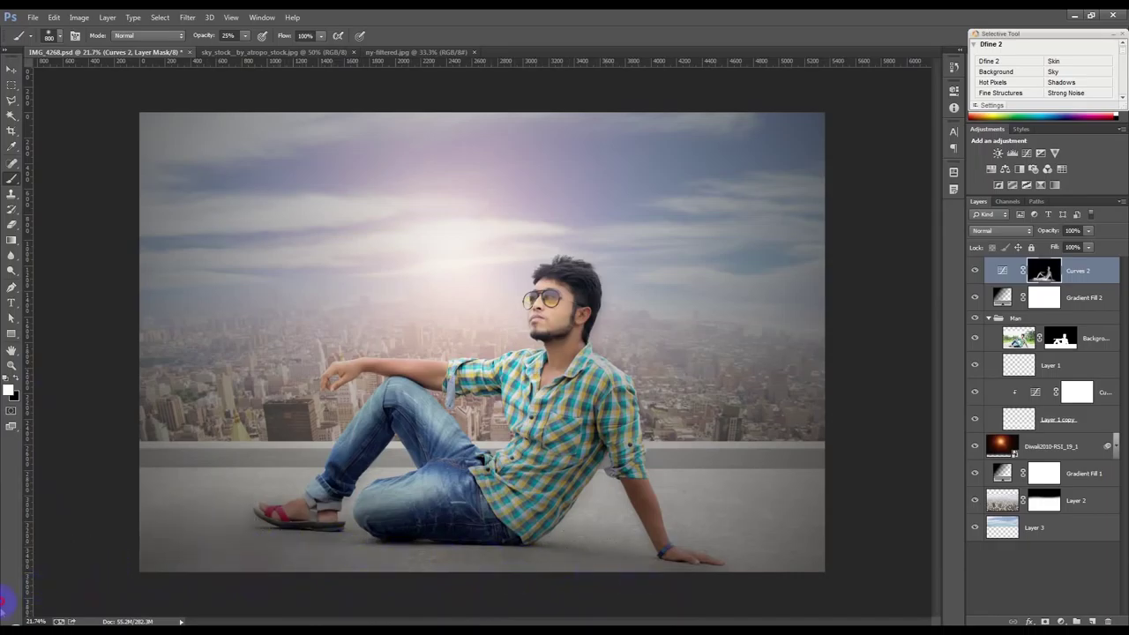
scroll(386, 518, "up", 1)
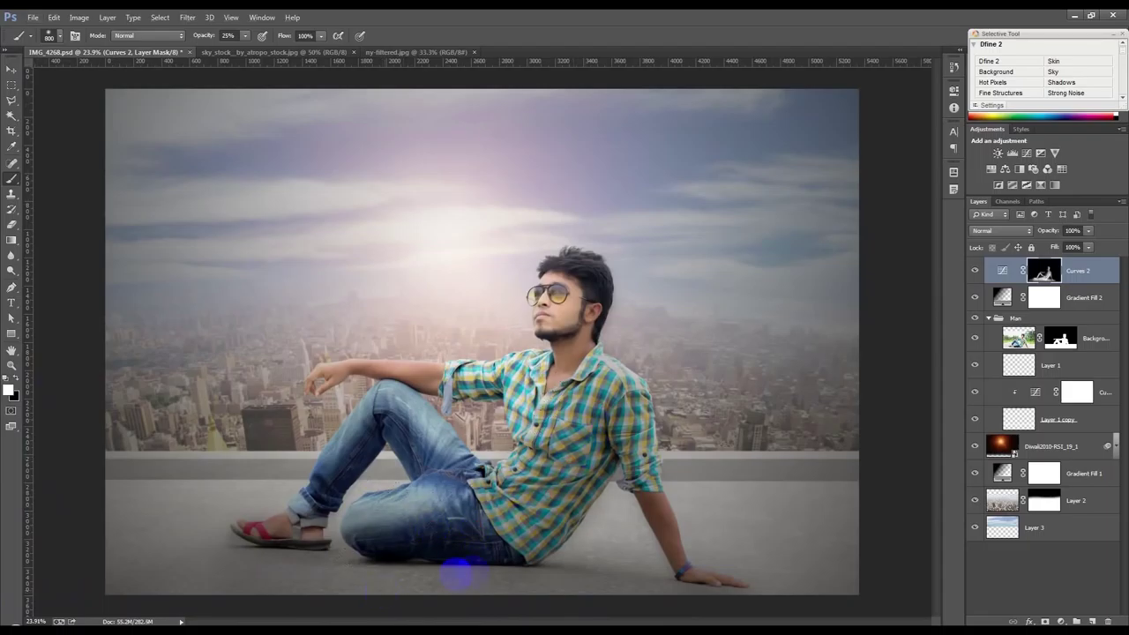
key("v")
scroll(650, 326, "down", 1)
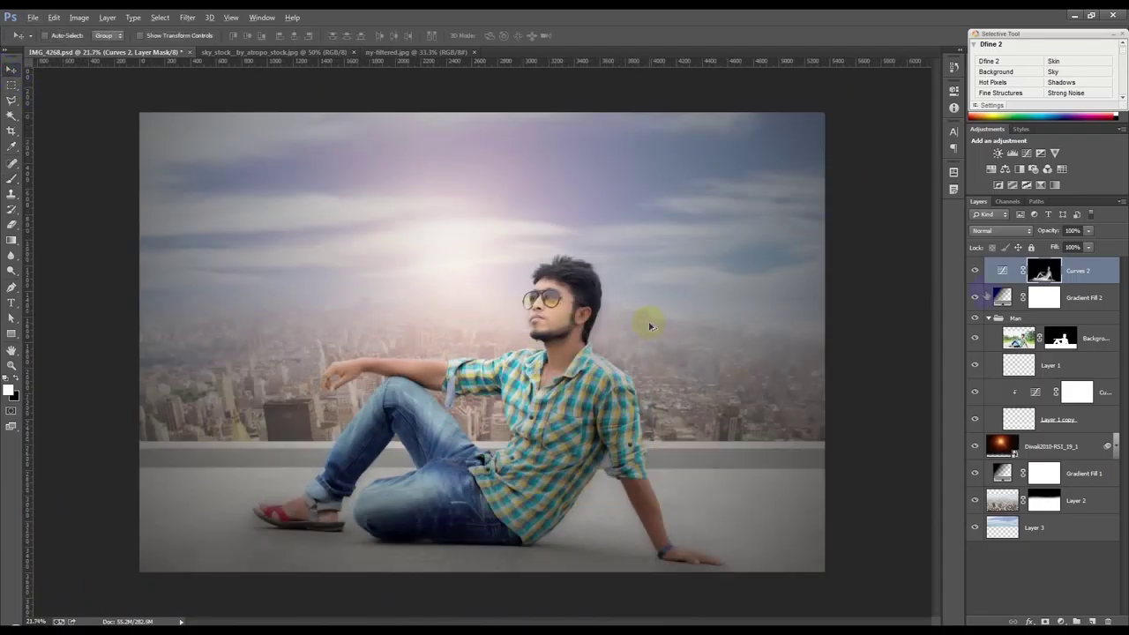
Collapse the Man group and add a Gradient Fill layer using the violet-orange preset.
left_click(988, 318)
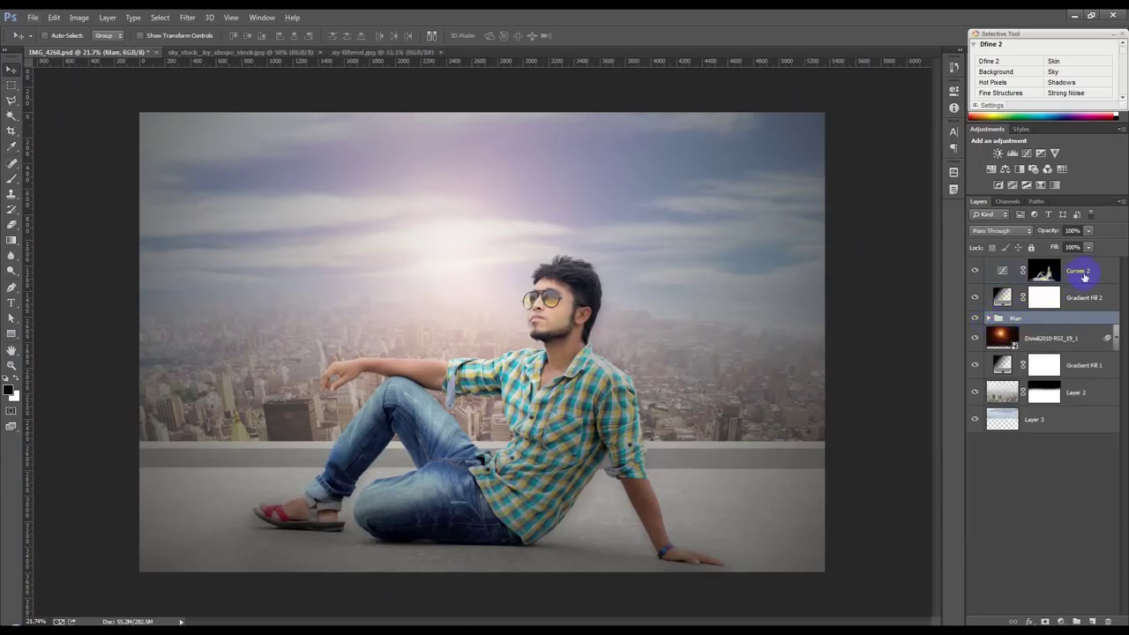
left_click(1059, 621)
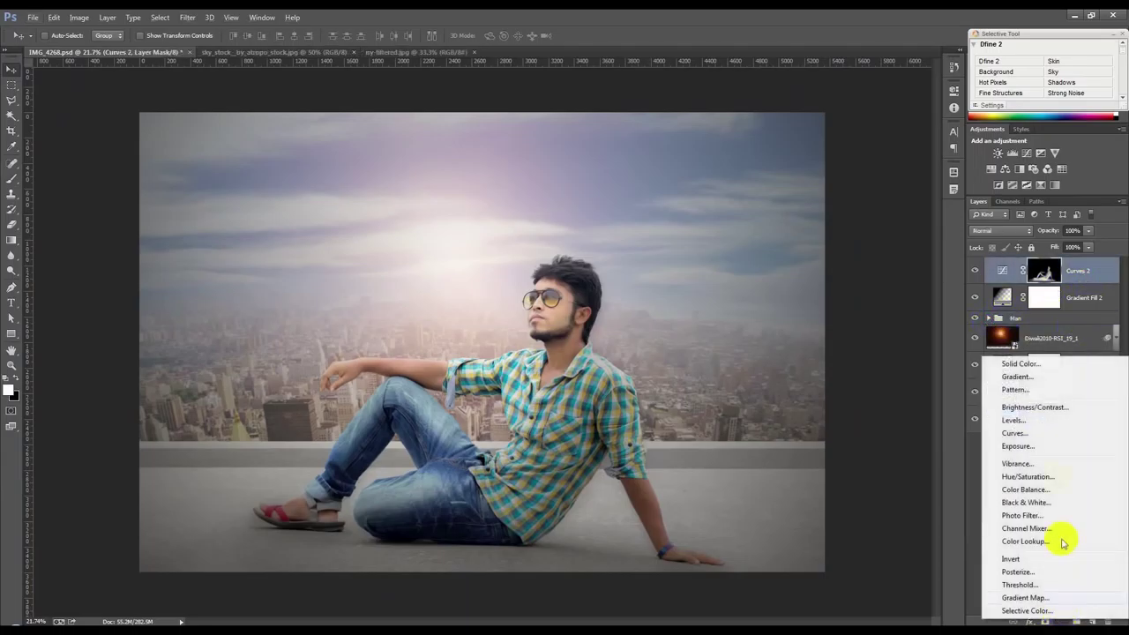
left_click(1017, 377)
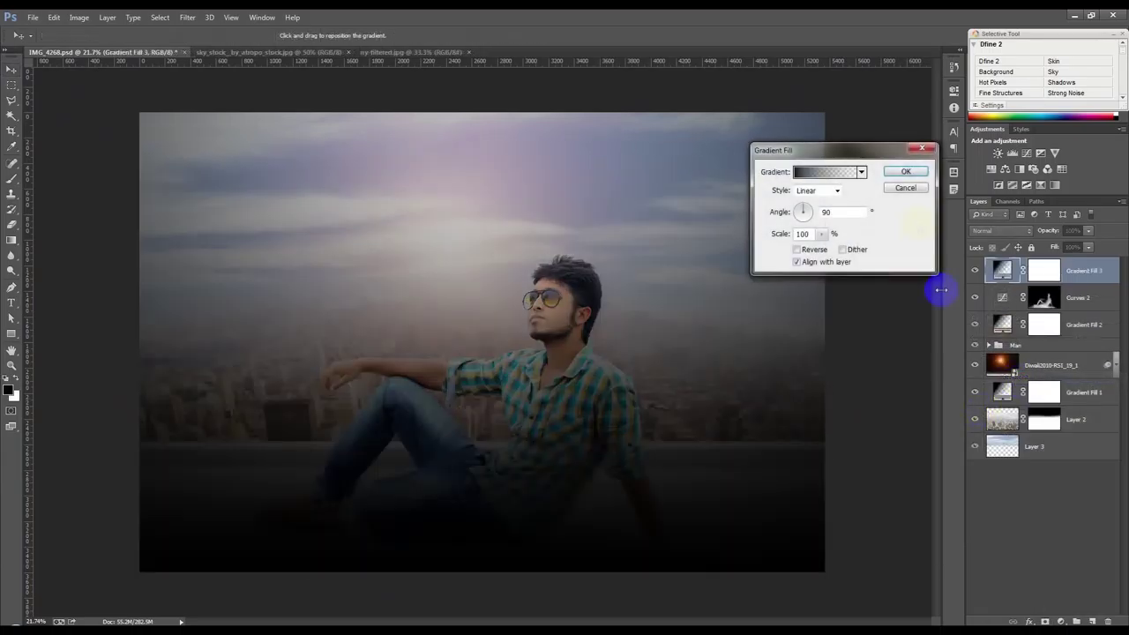
left_click(862, 172)
left_click(849, 199)
left_click(878, 170)
Make the gradient radial, reversed and dithered, with its centre moved up and angle about 56°.
left_click(825, 190)
left_click(809, 212)
left_click(816, 249)
left_click(855, 250)
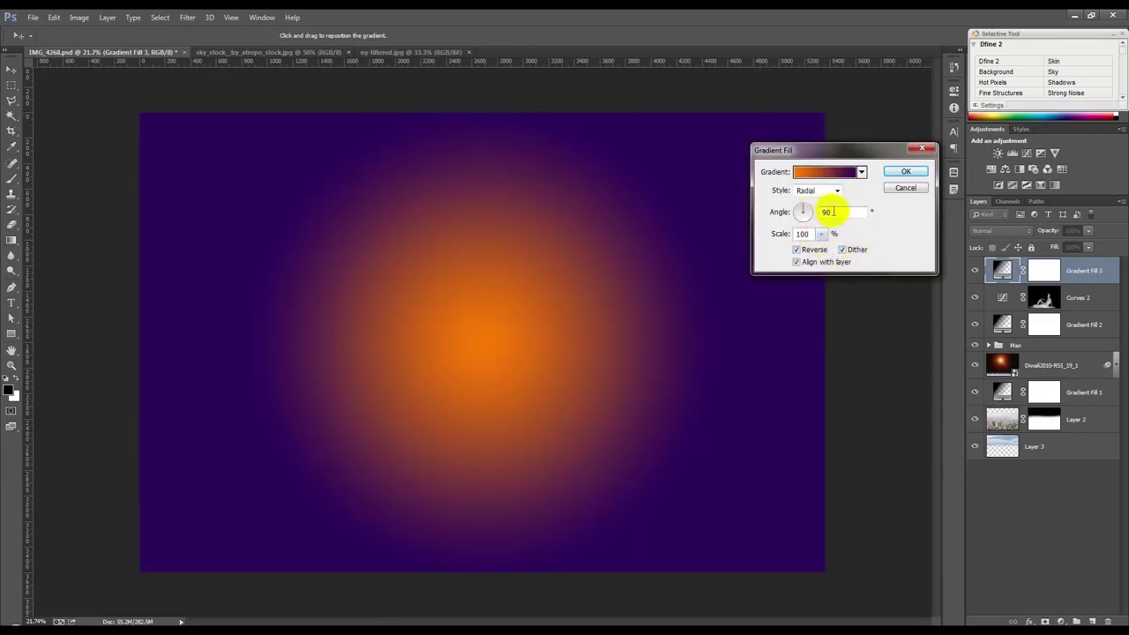
left_click_drag(532, 291, 519, 242)
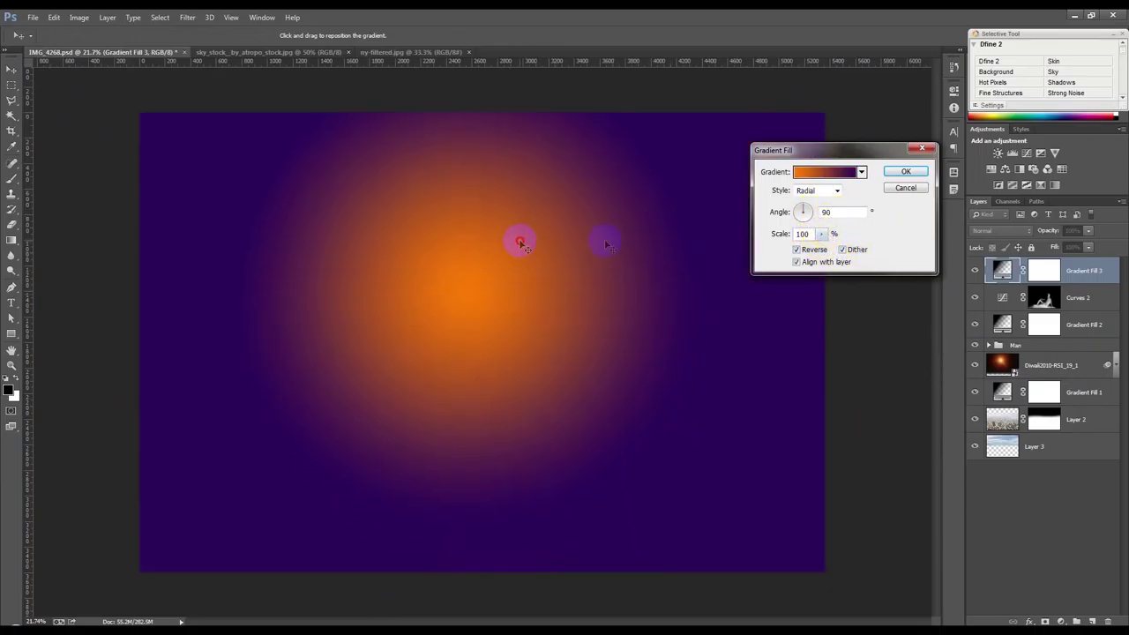
left_click(808, 212)
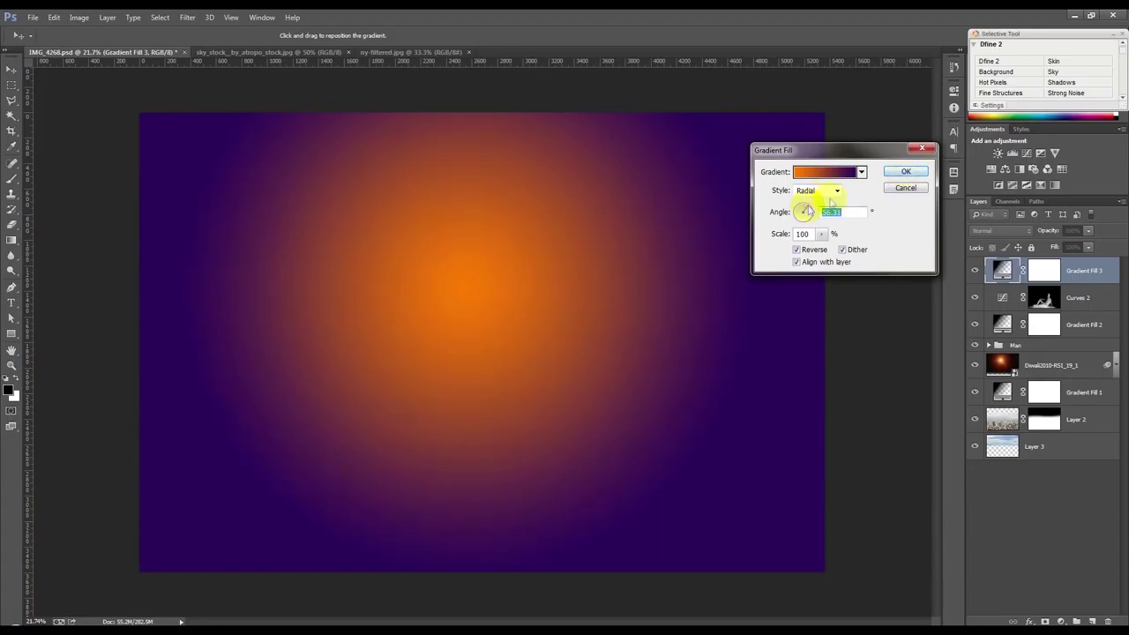
left_click(905, 171)
left_click(1001, 230)
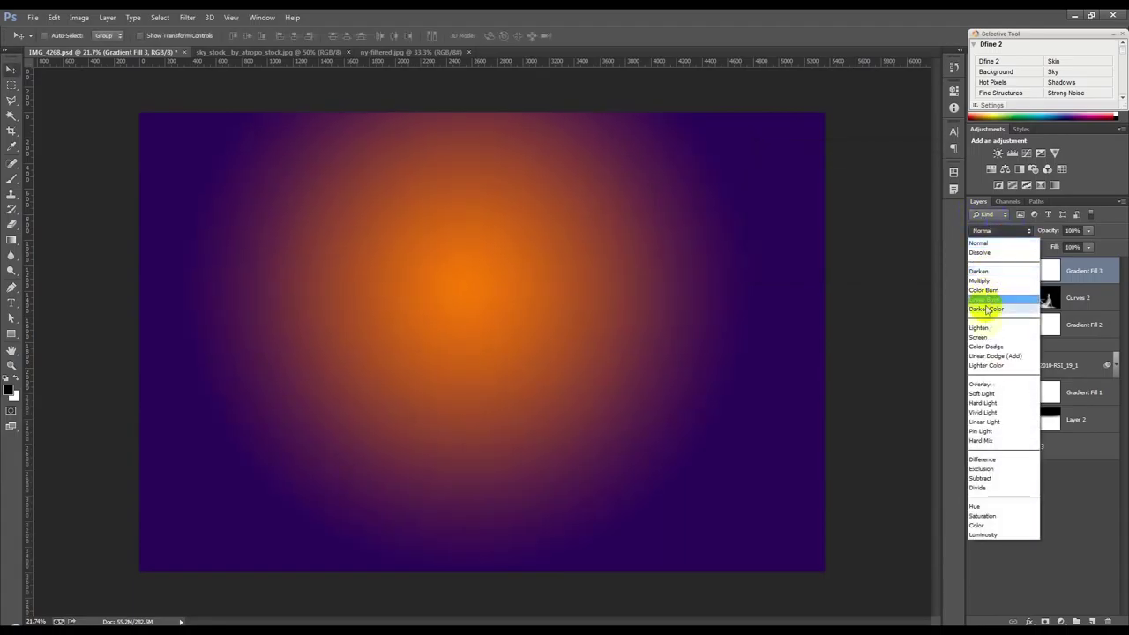
Compare Screen, Lighten and Hard Light blending on the gradient, then settle on Soft Light.
left_click(986, 394)
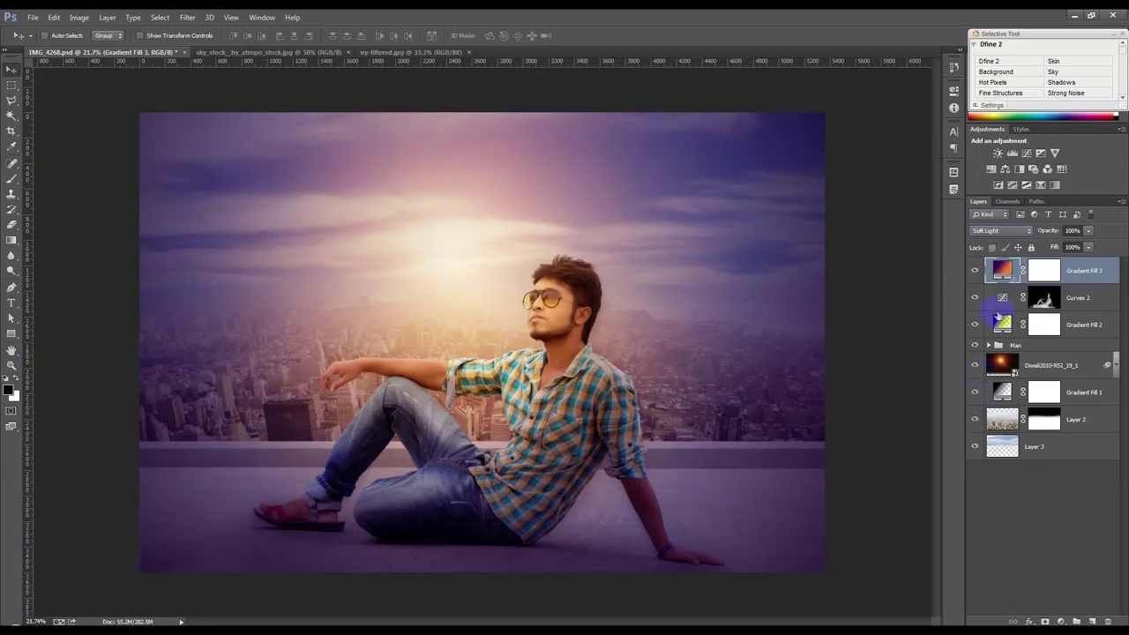
left_click(1012, 233)
left_click(989, 339)
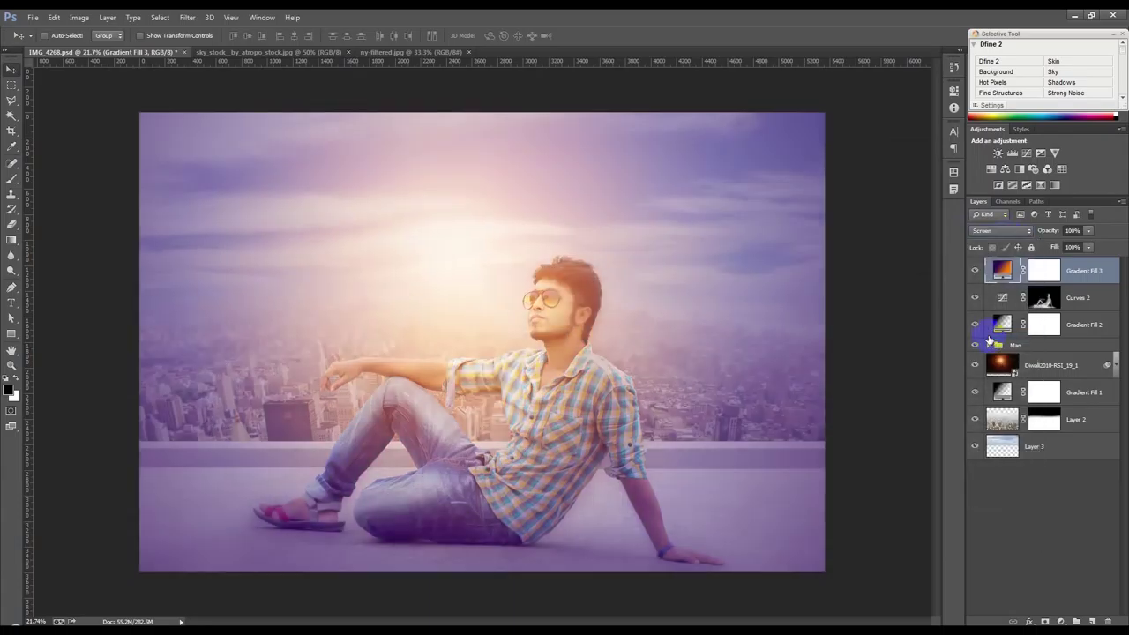
left_click(1002, 233)
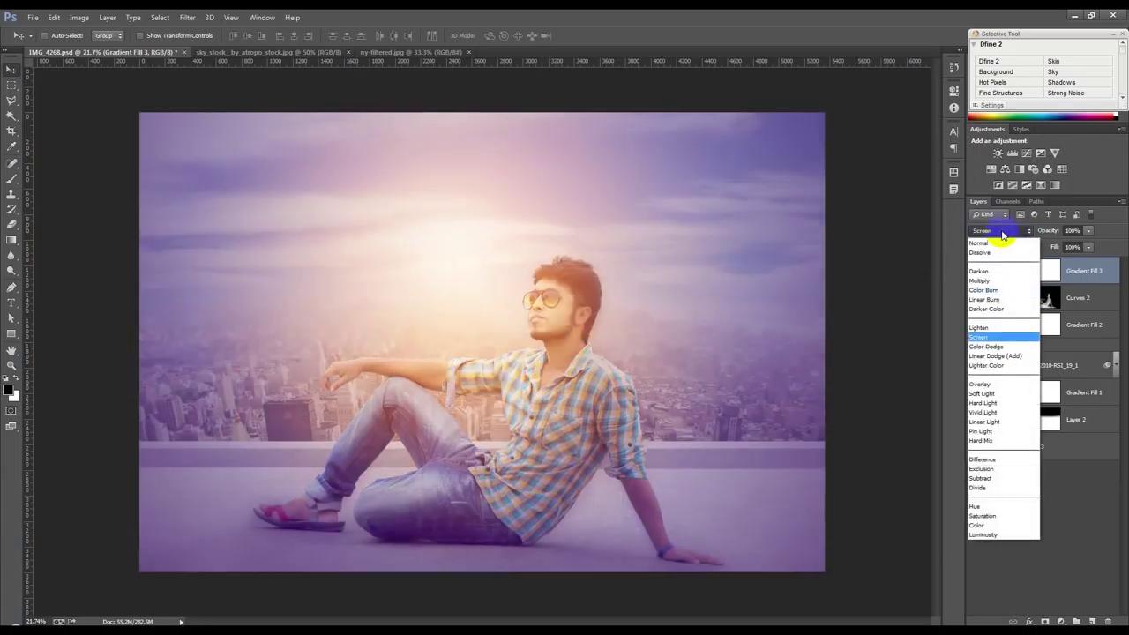
left_click(990, 328)
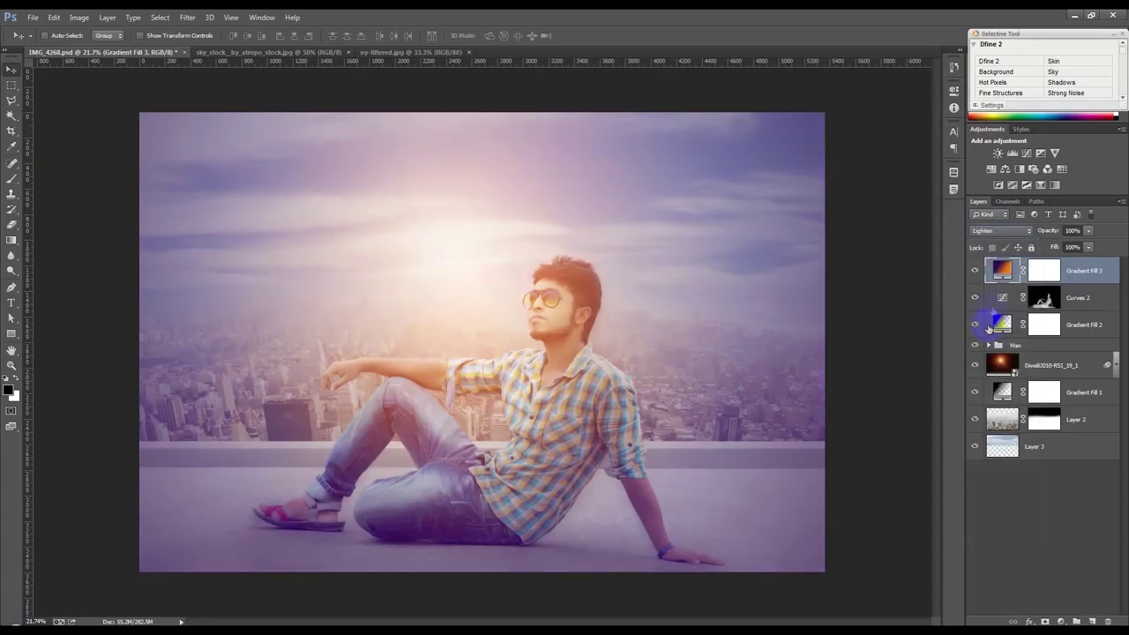
key("Down")
key("Down")
key("Down")
key("Down")
key("Down")
key("Down")
key("Down")
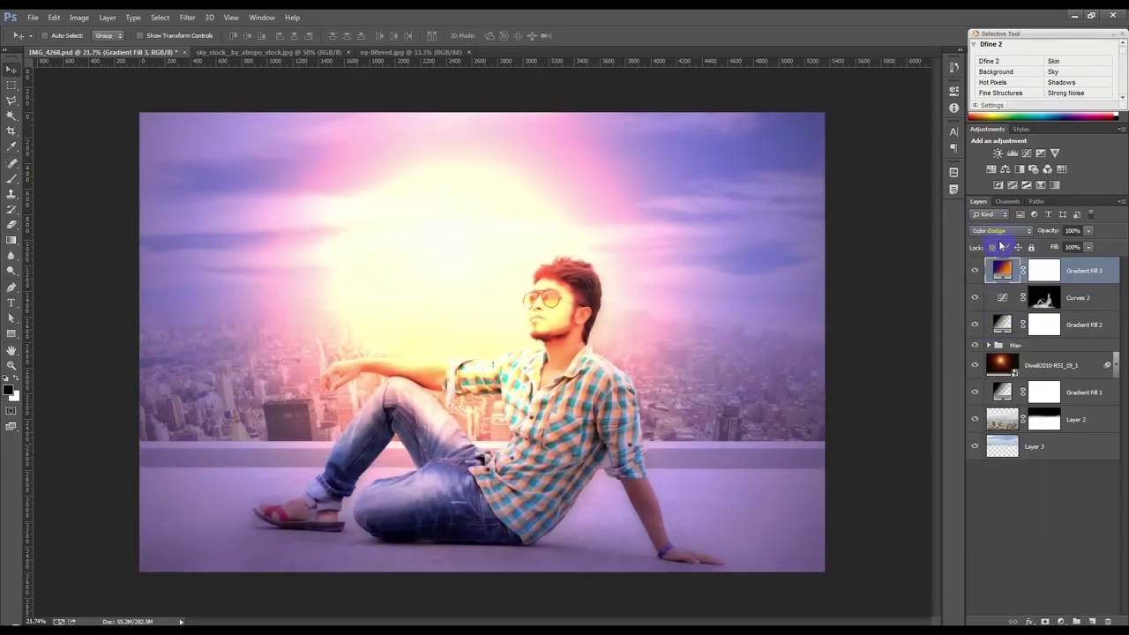
key("Up")
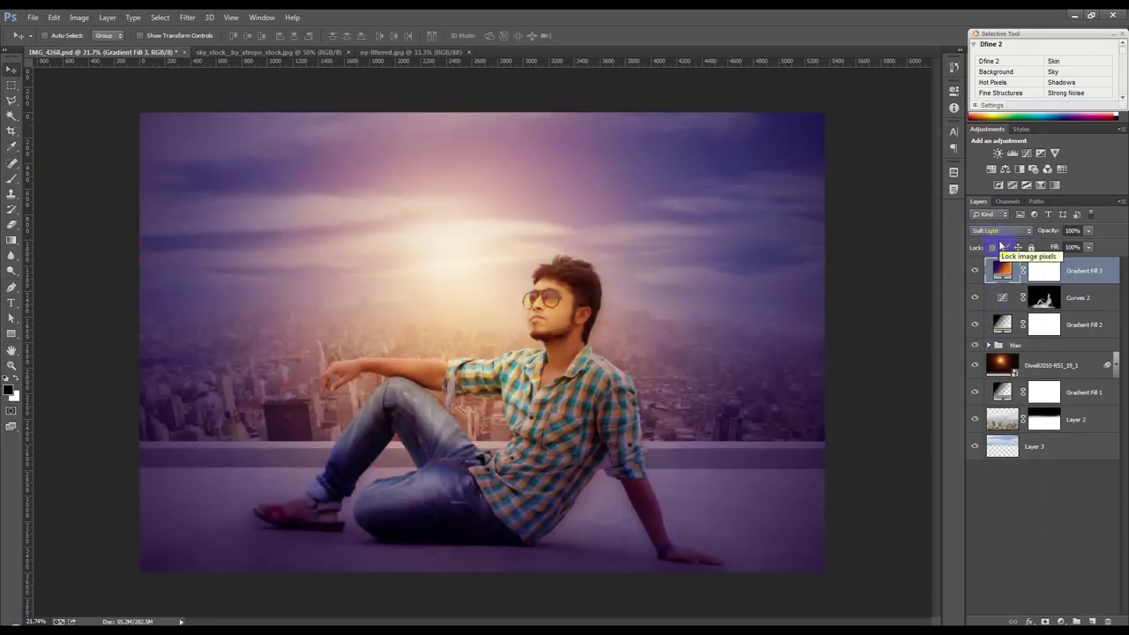
key("Down")
key("Up")
key("Down")
key("Down")
key("Down")
key("Down")
key("Down")
key("Down")
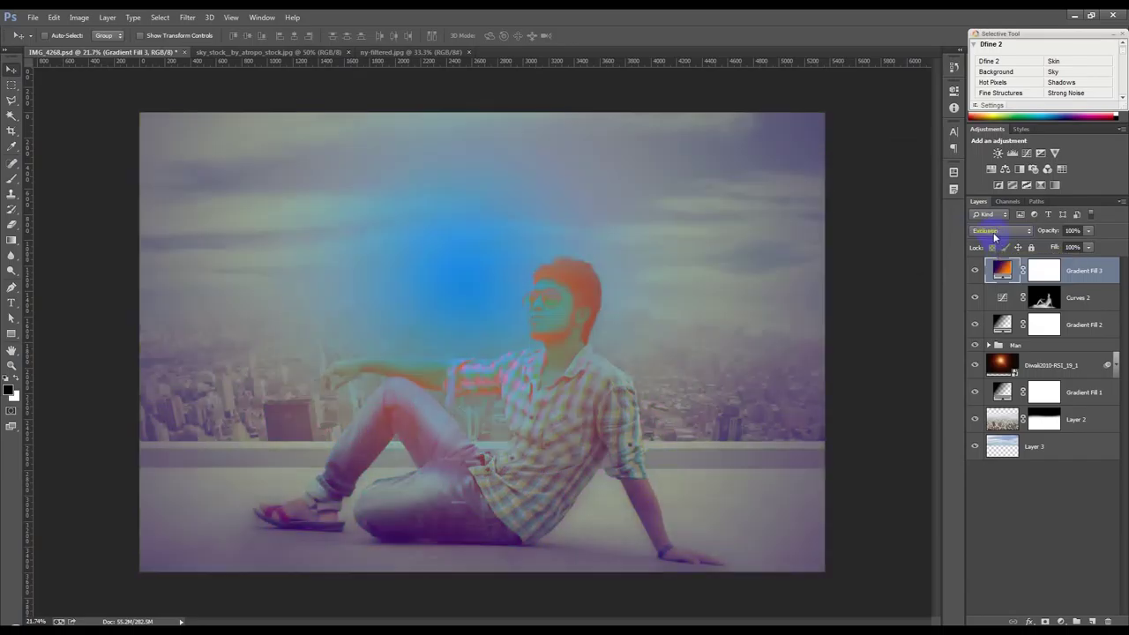
left_click(994, 233)
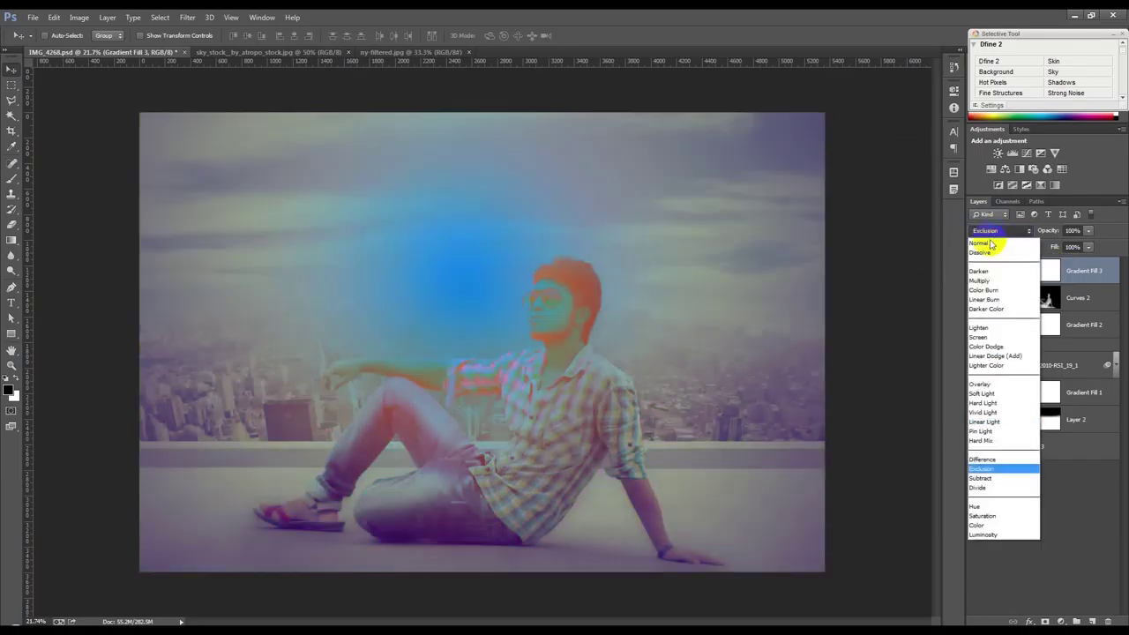
left_click(981, 393)
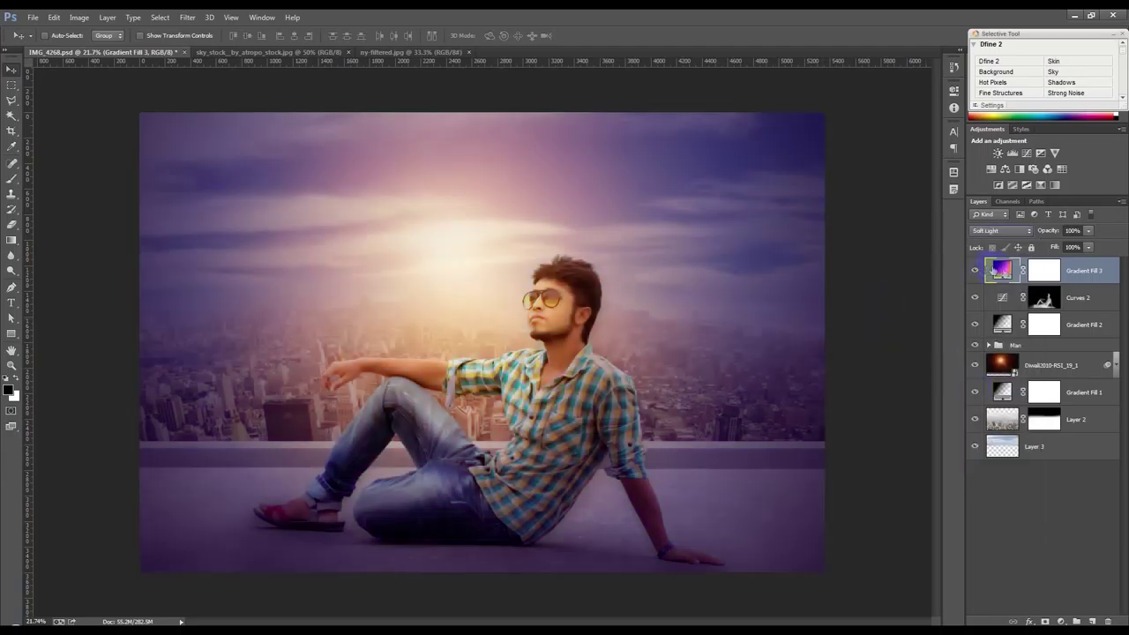
Reopen Gradient Fill 3's settings and shift the glow toward the upper left.
double_click(995, 270)
left_click_drag(833, 151, 886, 141)
left_click_drag(586, 297, 462, 255)
Change the gradient's right stop to an orange colour.
left_click(881, 160)
double_click(1033, 352)
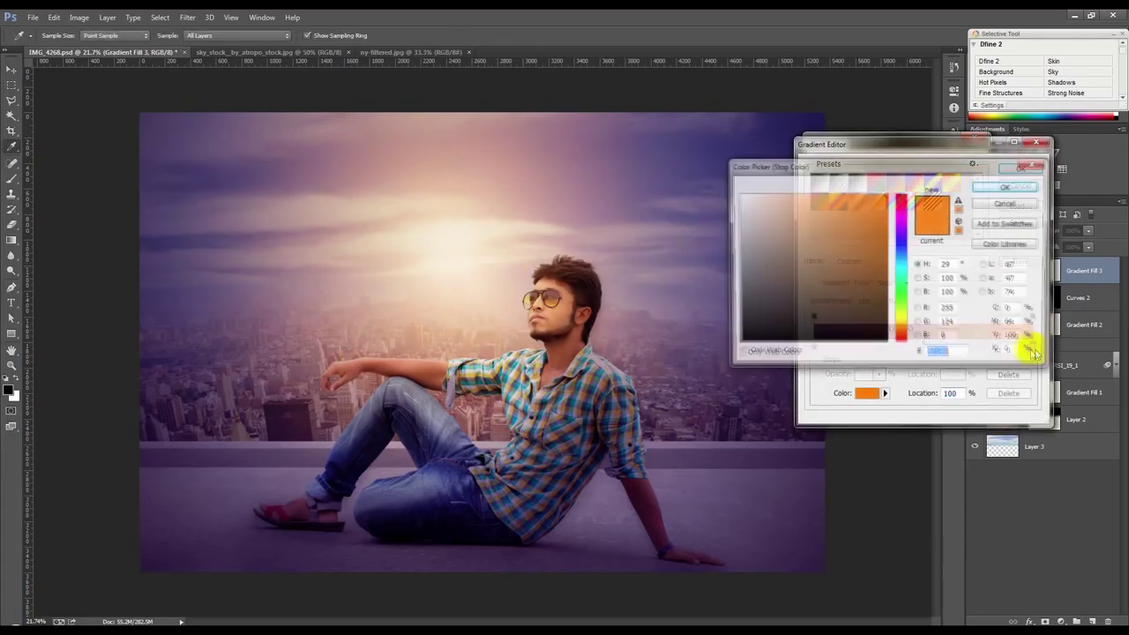
left_click_drag(902, 333, 903, 329)
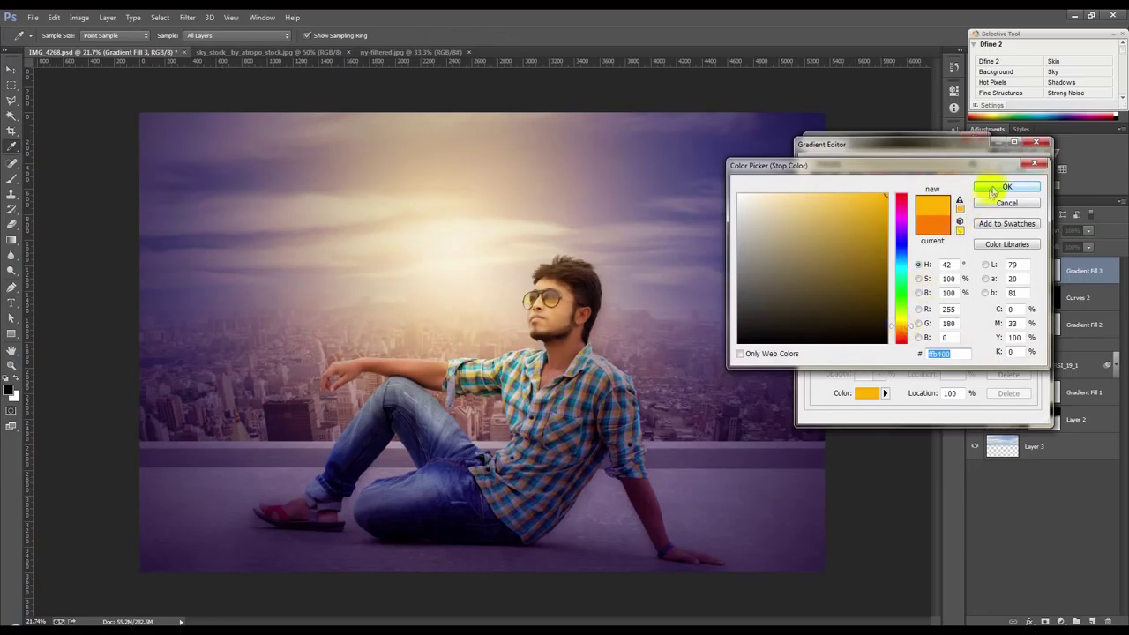
left_click(902, 328)
left_click(998, 186)
Set the gradient's left stop to navy blue 1d3854.
double_click(815, 346)
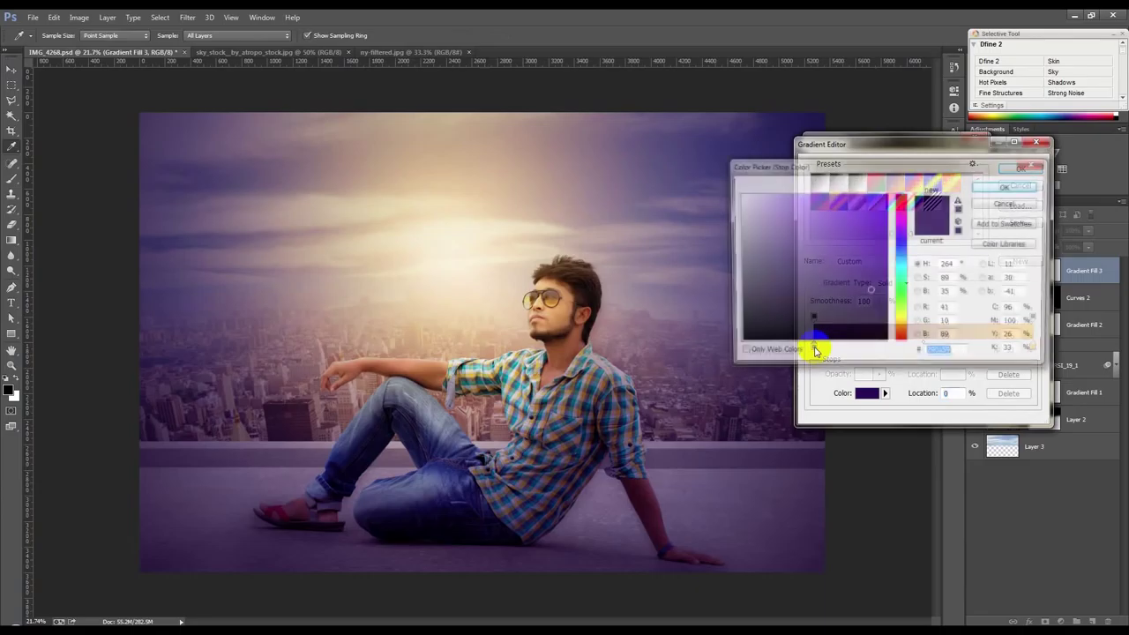
left_click(901, 261)
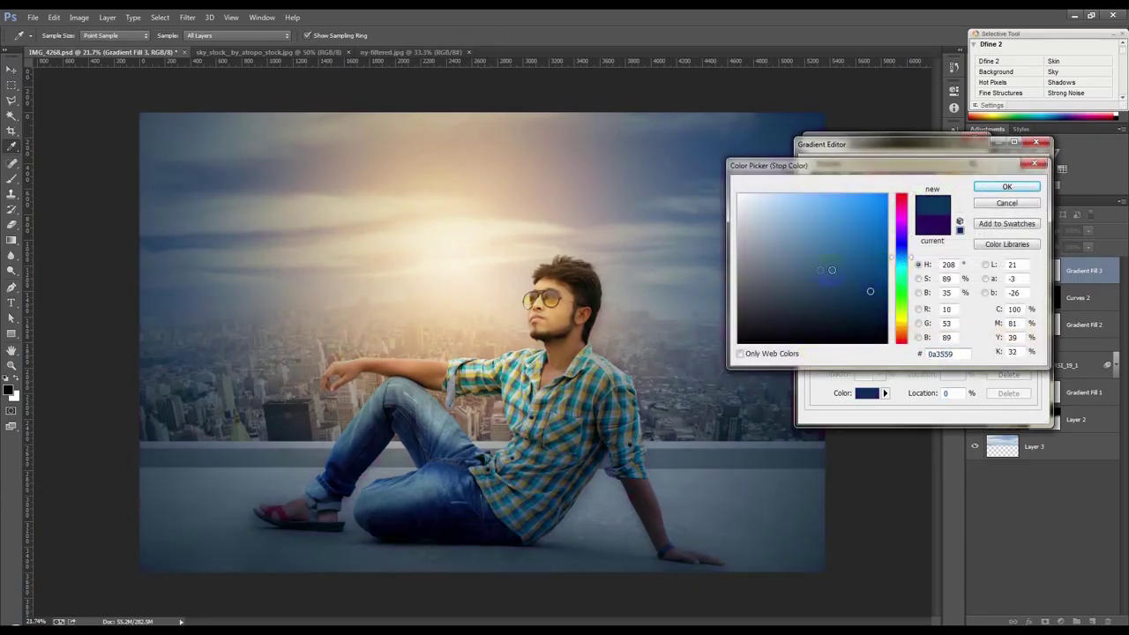
left_click(814, 282)
left_click(836, 294)
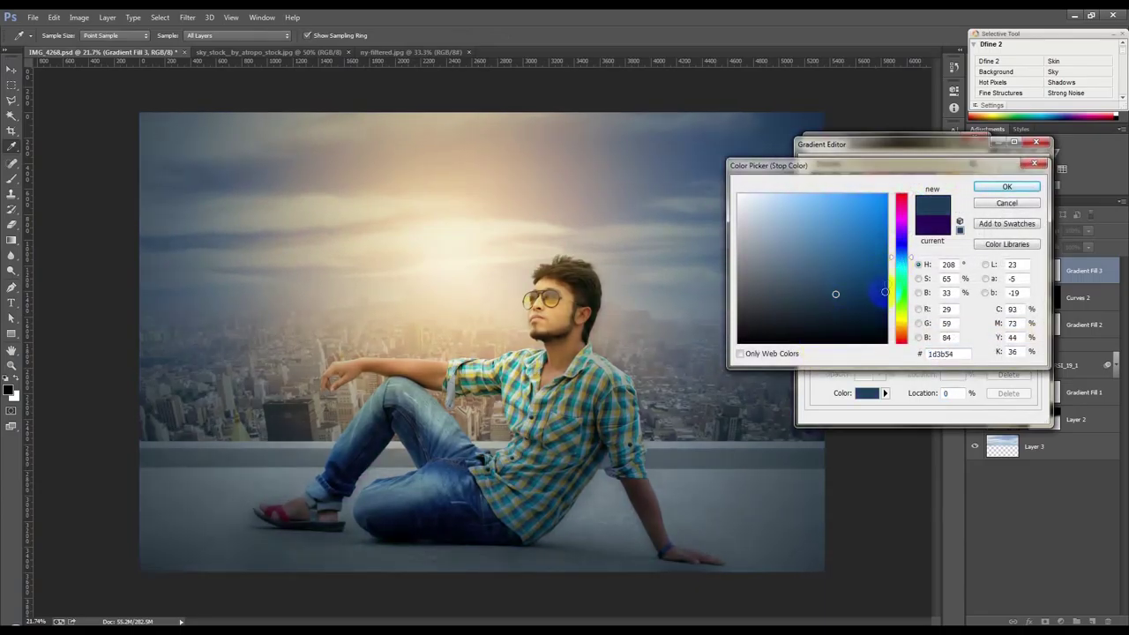
mouse_move(901, 257)
left_mouse_down()
mouse_move(903, 270)
mouse_move(904, 249)
left_mouse_up()
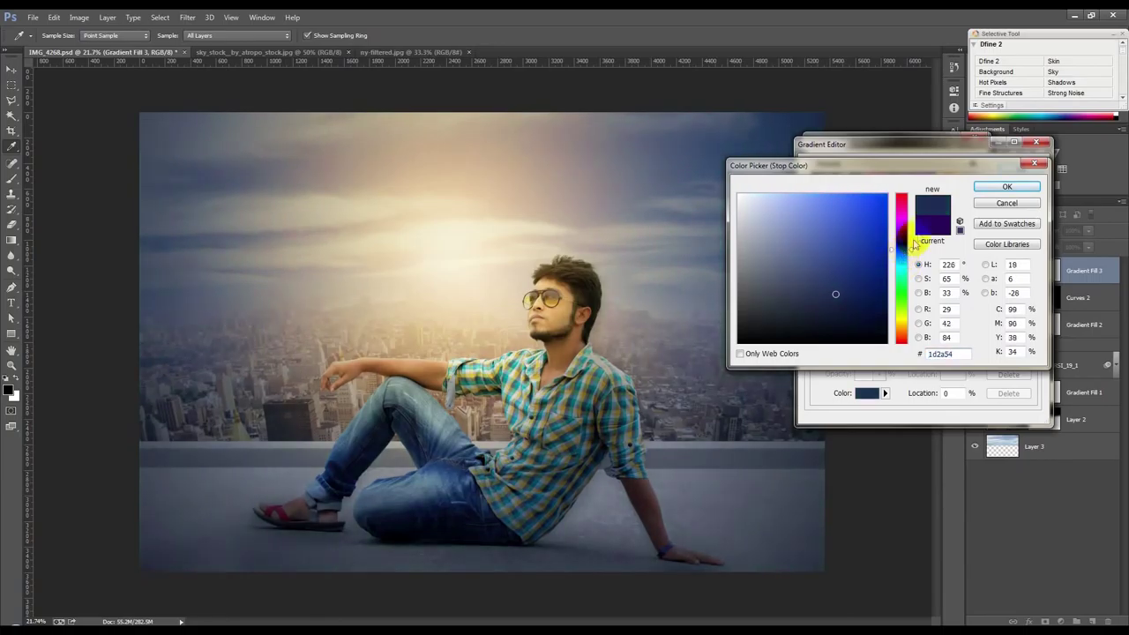
left_click(987, 187)
Deepen the right stop to orange ff7200 and accept the navy-to-orange gradient.
double_click(1031, 345)
left_click_drag(907, 328, 903, 331)
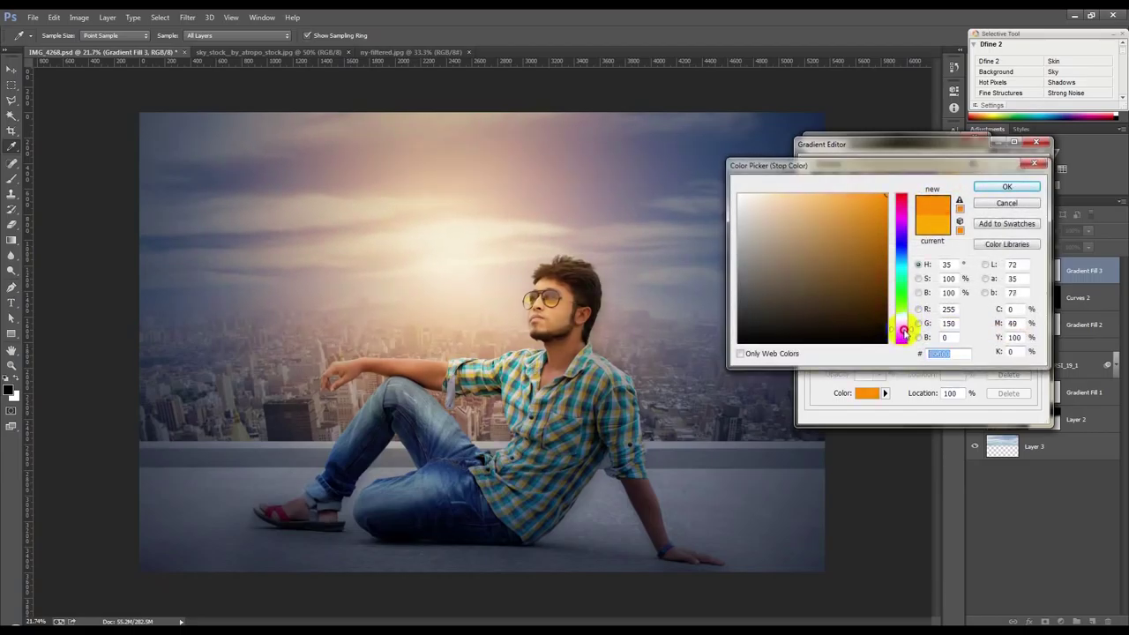
left_click(993, 188)
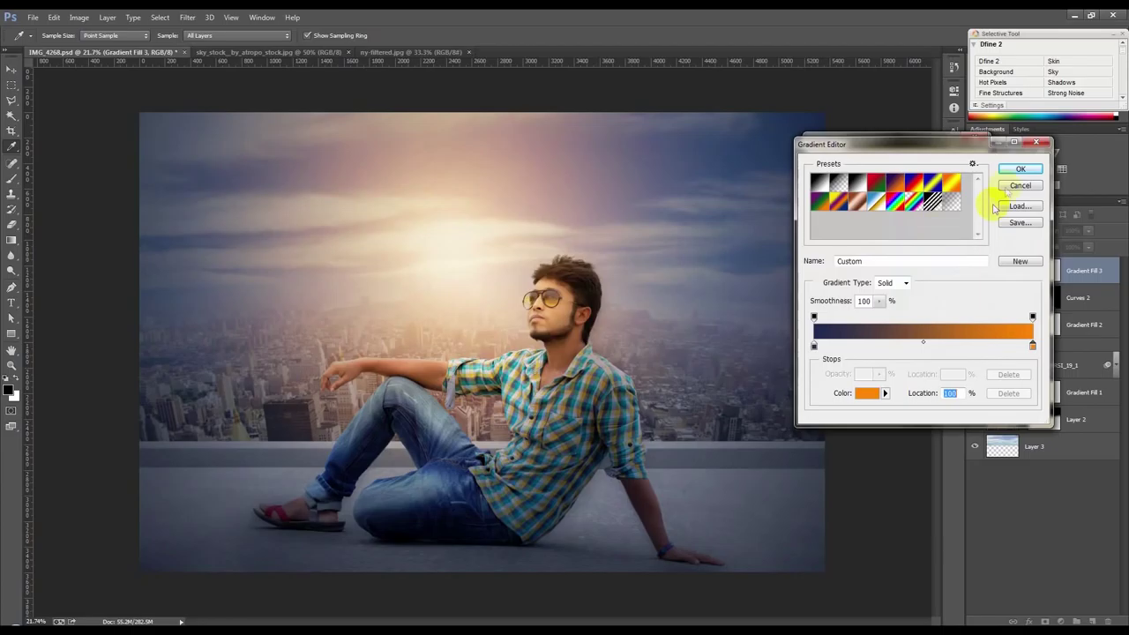
left_click(1008, 169)
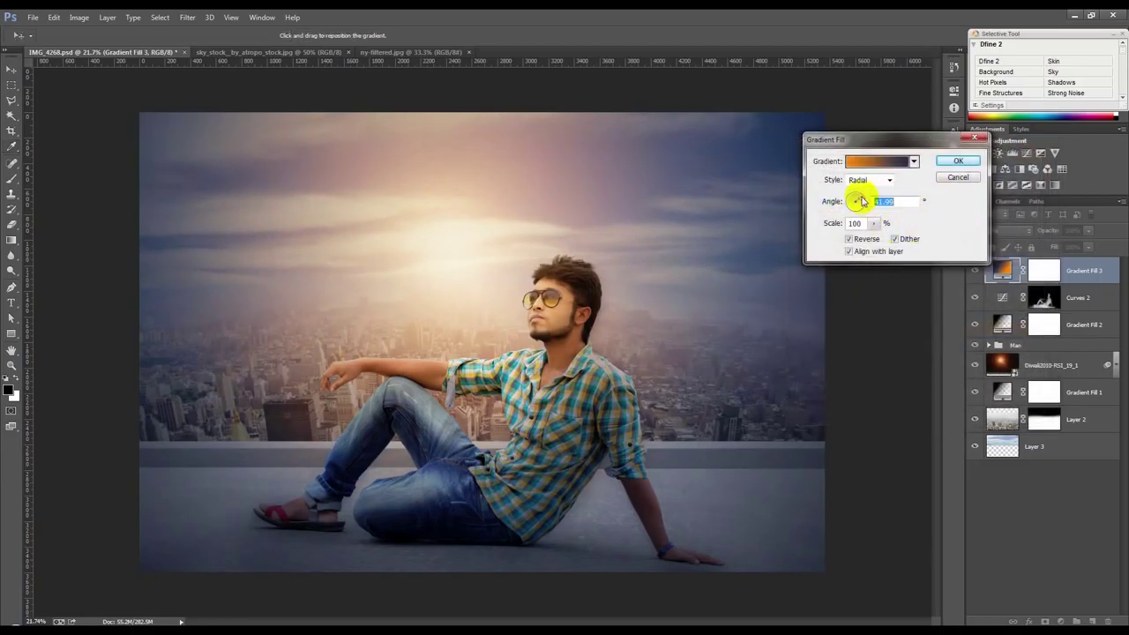
Move the glow up-left, apply the fill, set Soft Light after trying Screen, and reopen its settings.
left_click_drag(503, 252, 456, 188)
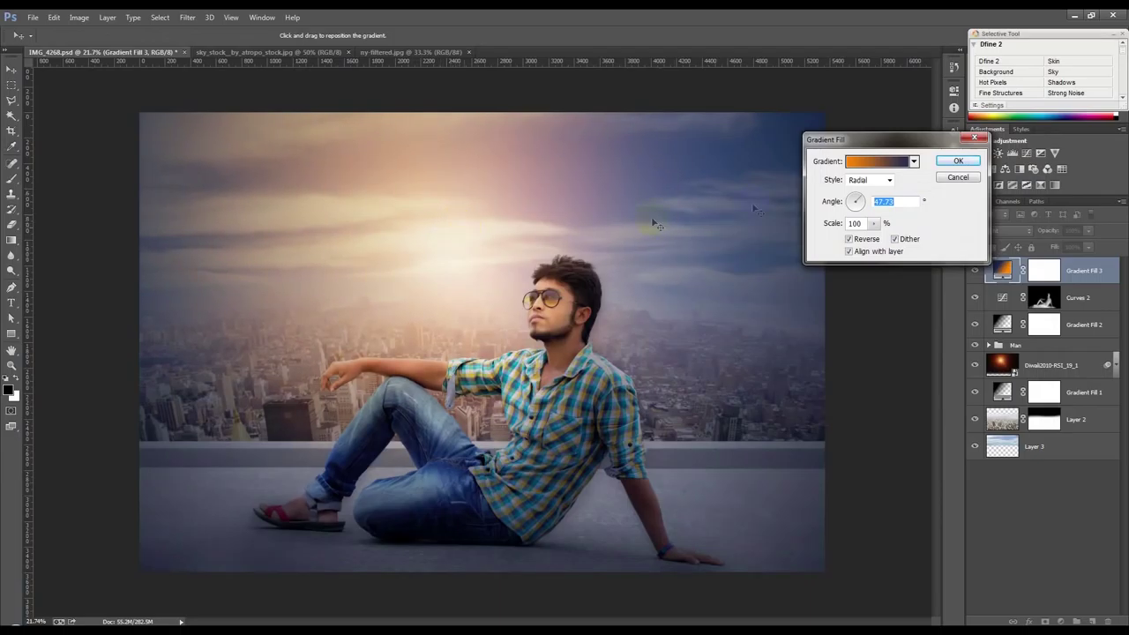
left_click(958, 161)
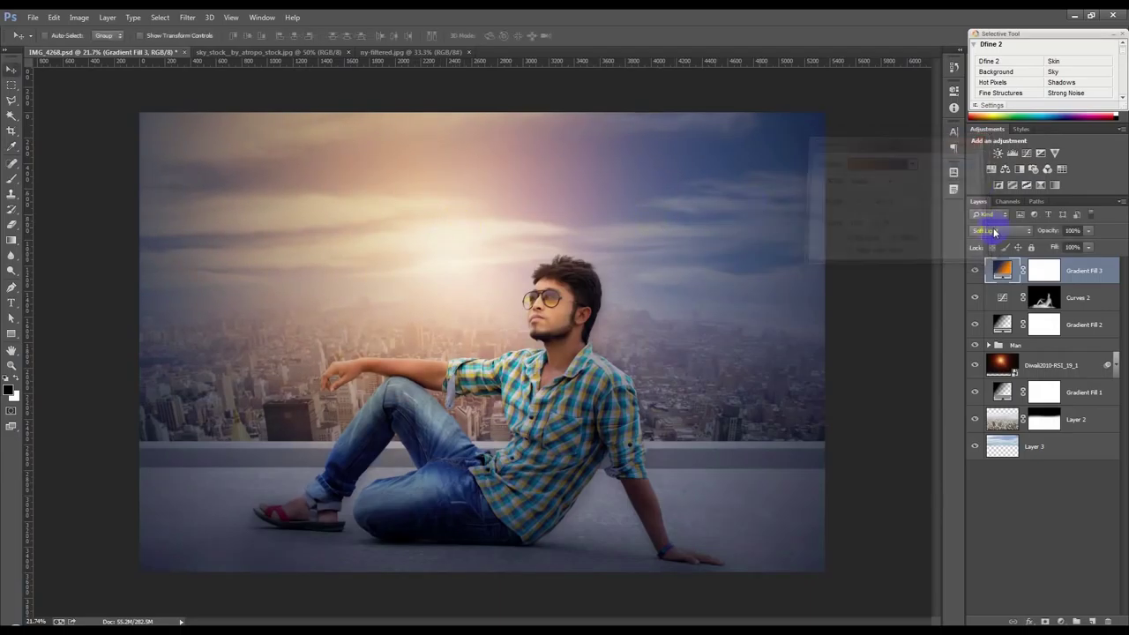
left_click(1001, 230)
left_click(988, 338)
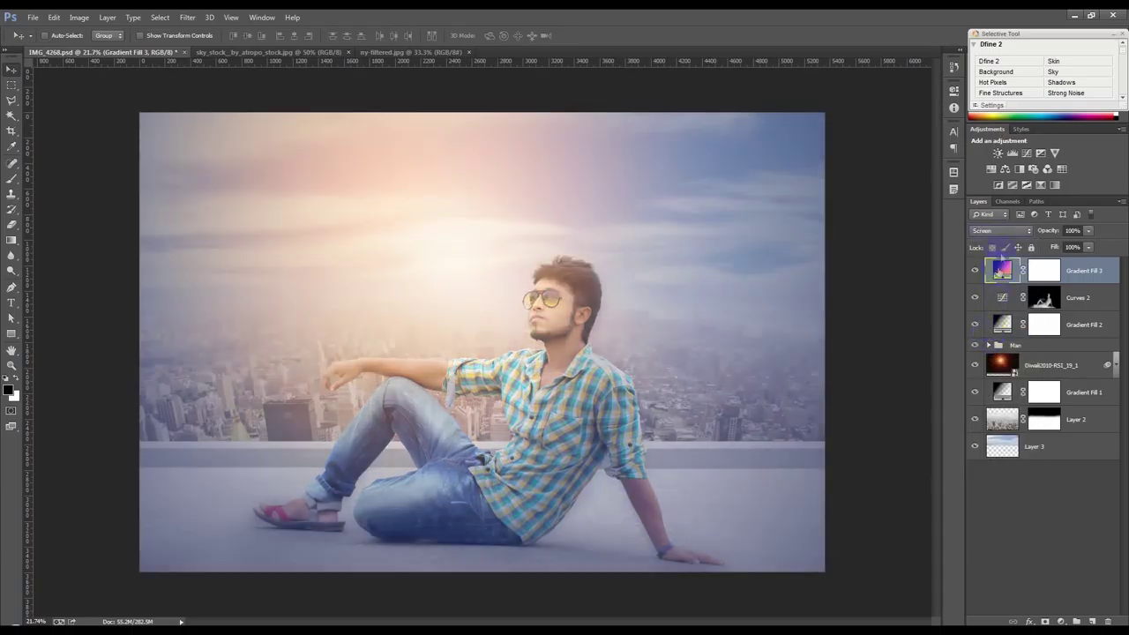
left_click(1000, 231)
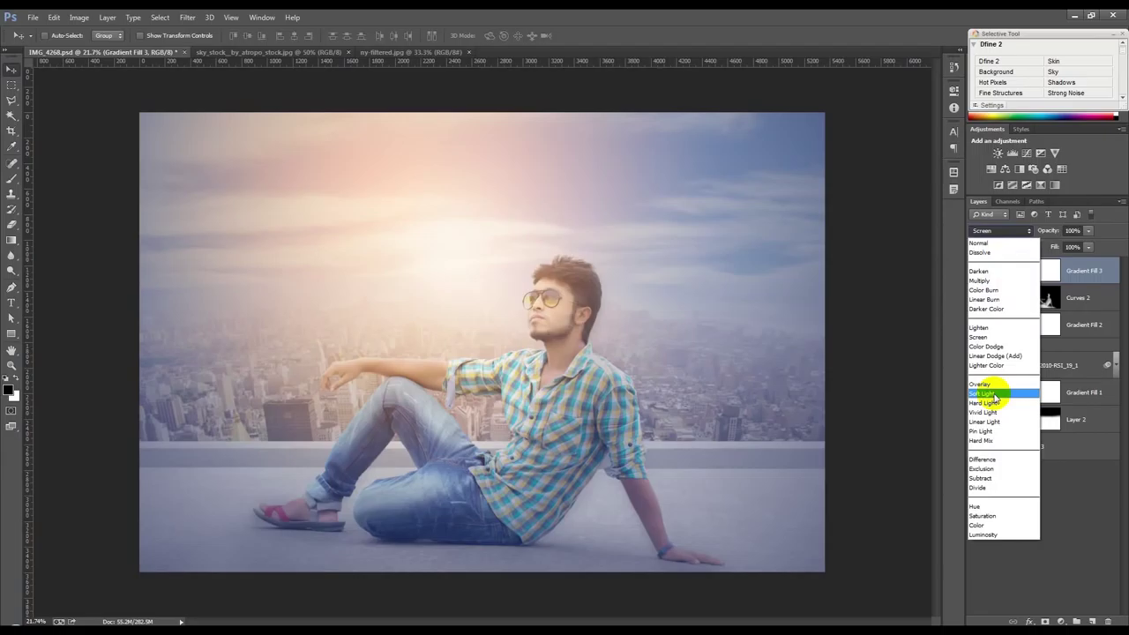
left_click(995, 394)
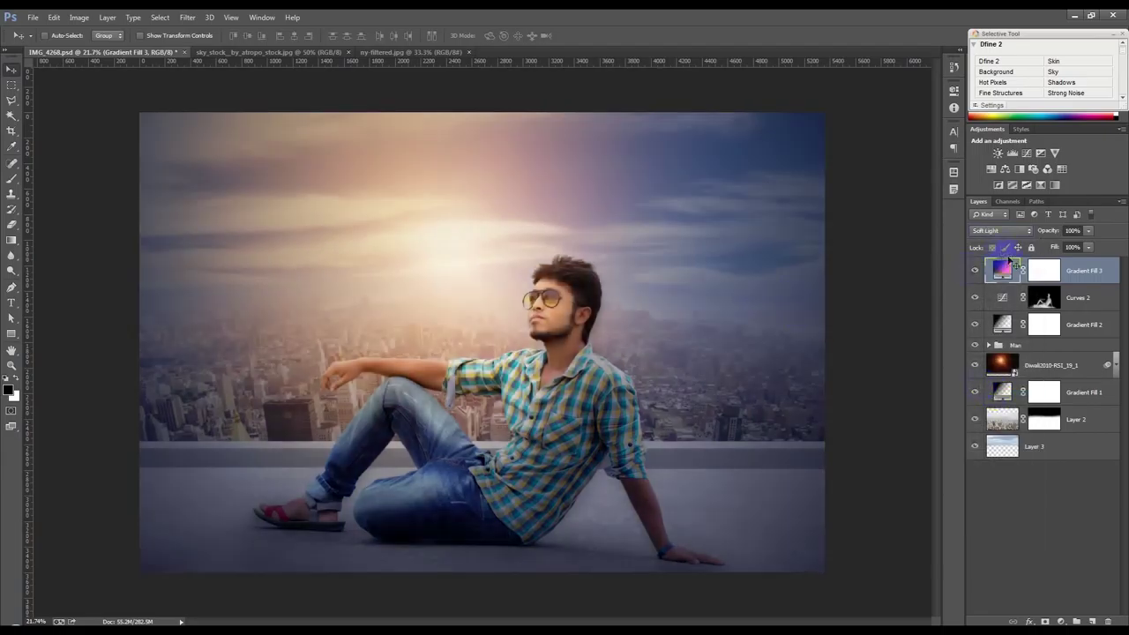
double_click(1002, 270)
Darken the gradient's left stop toward a greyish violet.
left_click(882, 157)
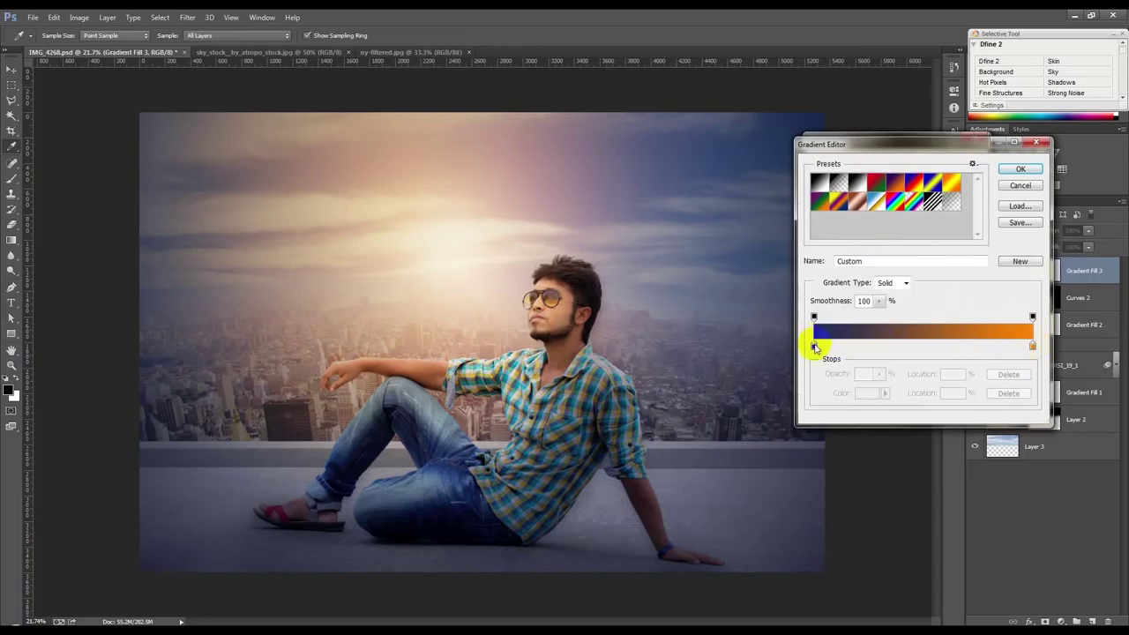
double_click(813, 346)
left_click_drag(860, 289, 902, 240)
left_click(845, 265)
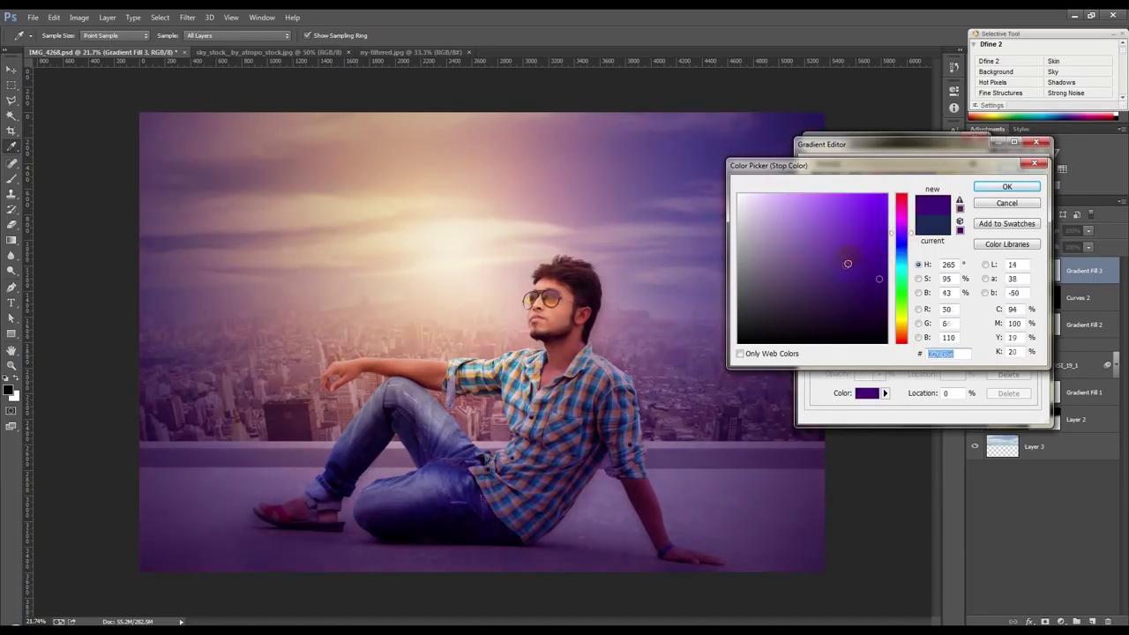
mouse_move(846, 264)
left_mouse_down()
mouse_move(811, 240)
mouse_move(793, 281)
mouse_move(867, 299)
mouse_move(879, 325)
left_mouse_up()
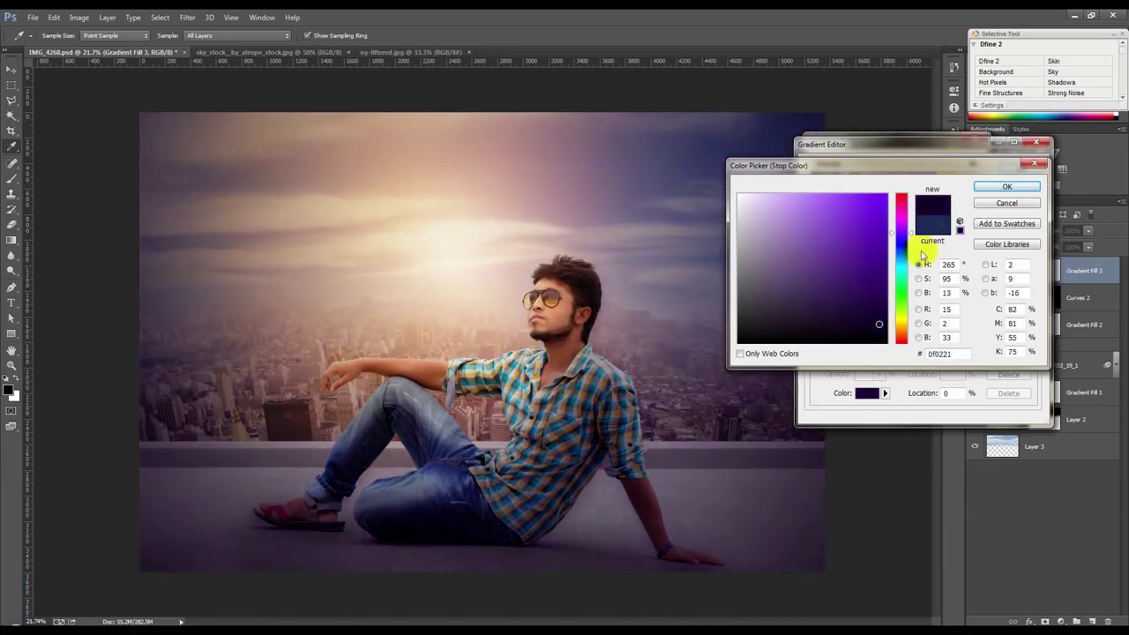
left_click(976, 191)
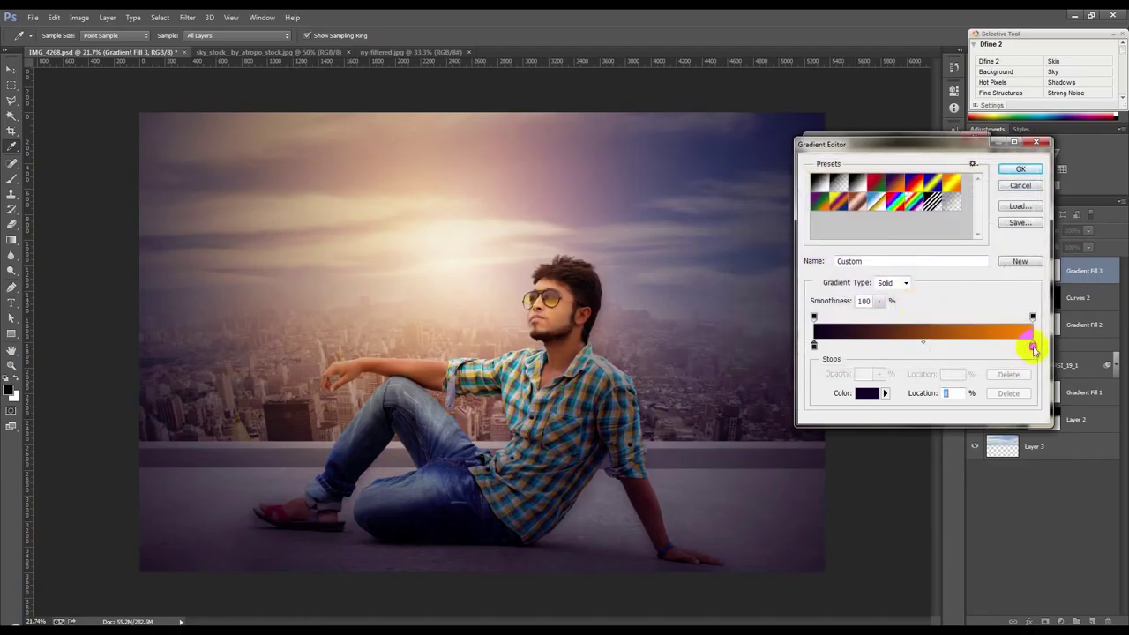
Change the right gradient stop to a brownish orange.
double_click(1034, 346)
left_click(820, 195)
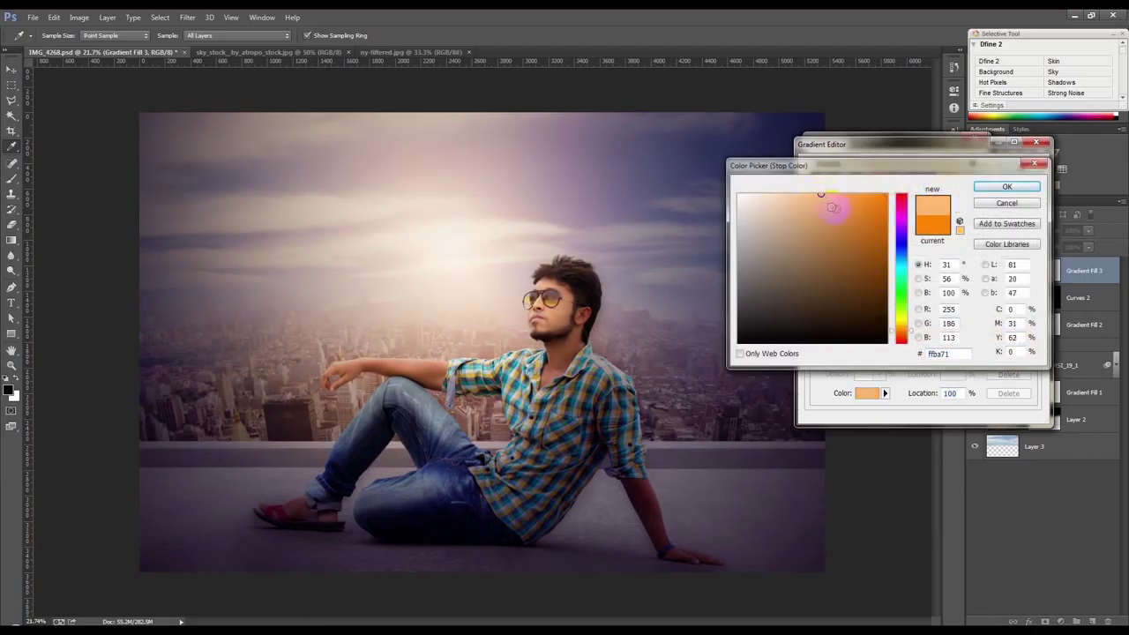
left_click(850, 196)
mouse_move(848, 209)
left_mouse_down()
mouse_move(860, 205)
mouse_move(882, 245)
mouse_move(848, 229)
mouse_move(849, 241)
left_mouse_up()
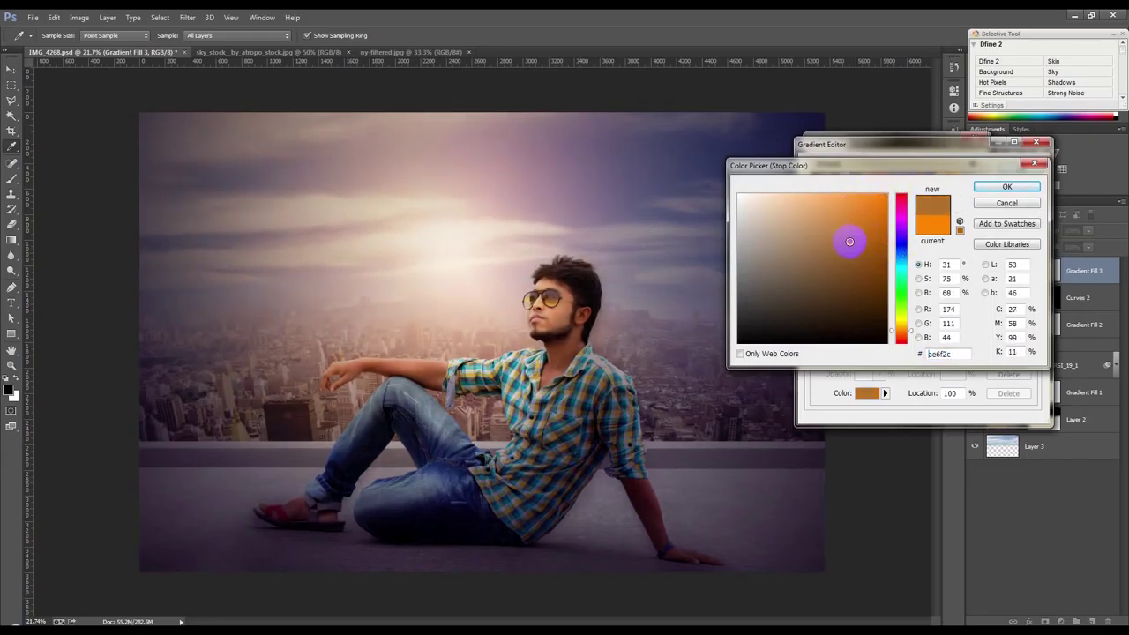
left_click(984, 191)
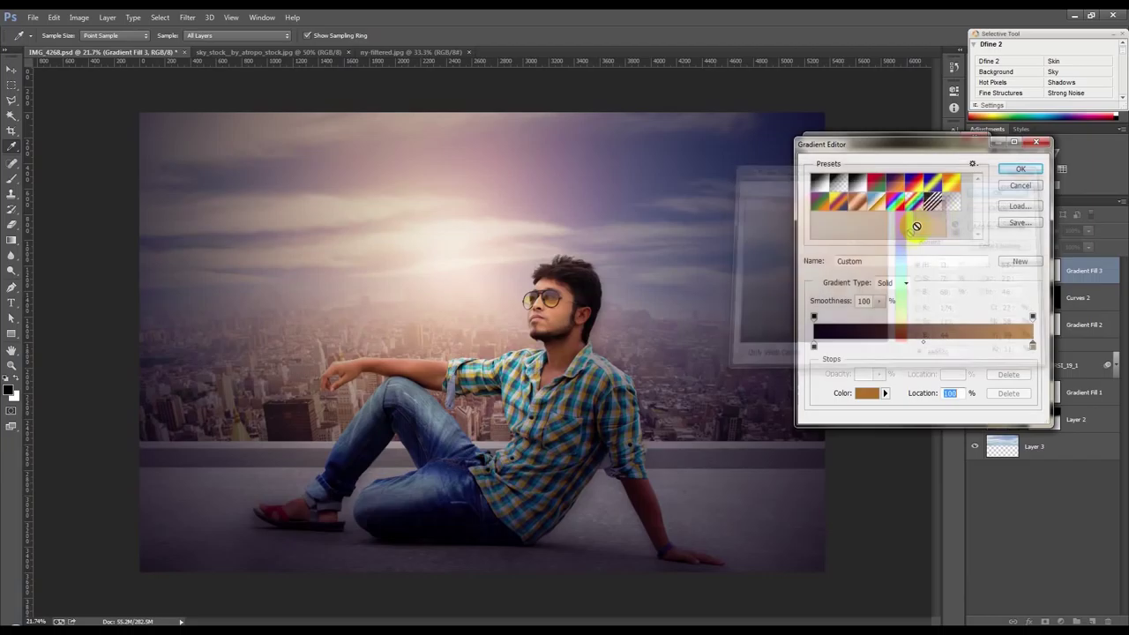
Set the left stop to dark purple and apply the purple-to-orange gradient fill.
double_click(814, 346)
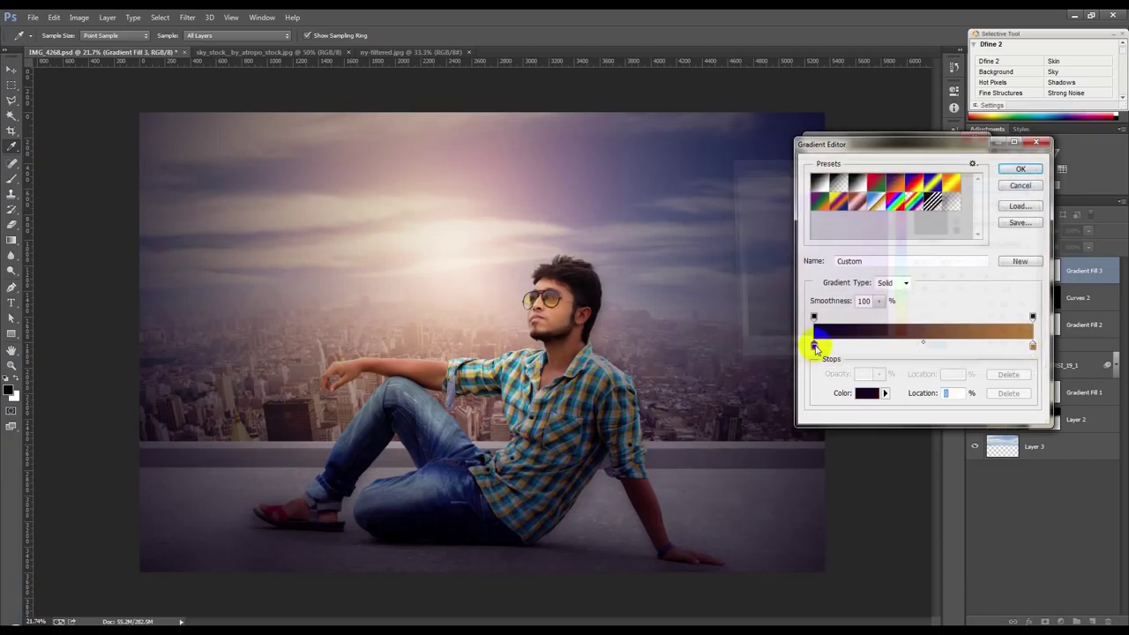
left_click(860, 287)
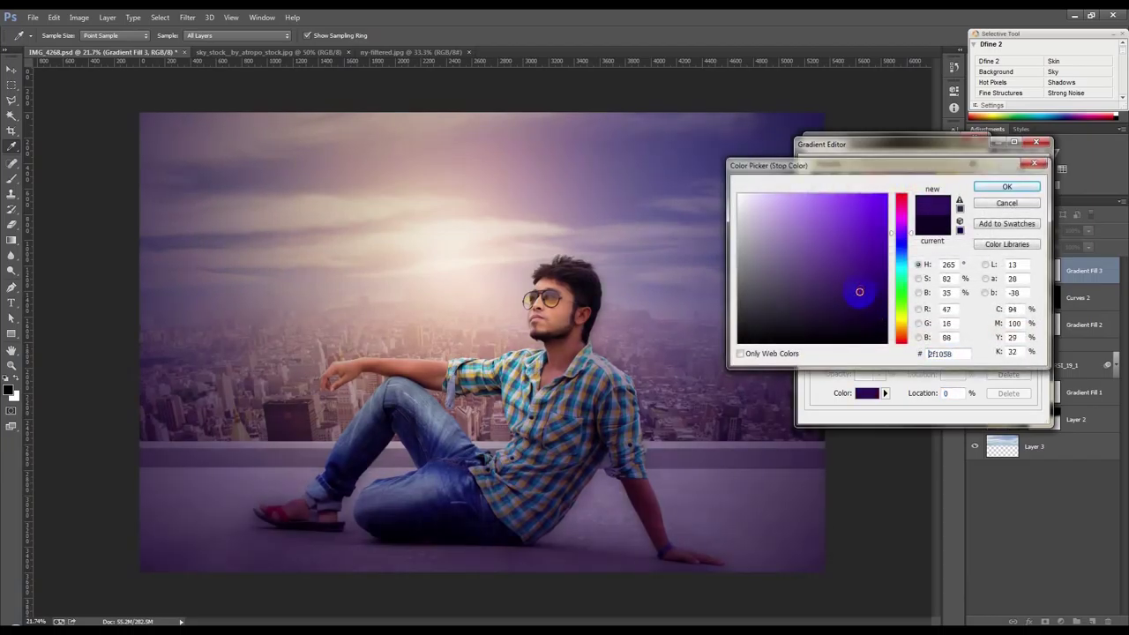
left_click(901, 228)
mouse_move(901, 231)
left_mouse_down()
mouse_move(900, 247)
mouse_move(899, 231)
left_mouse_up()
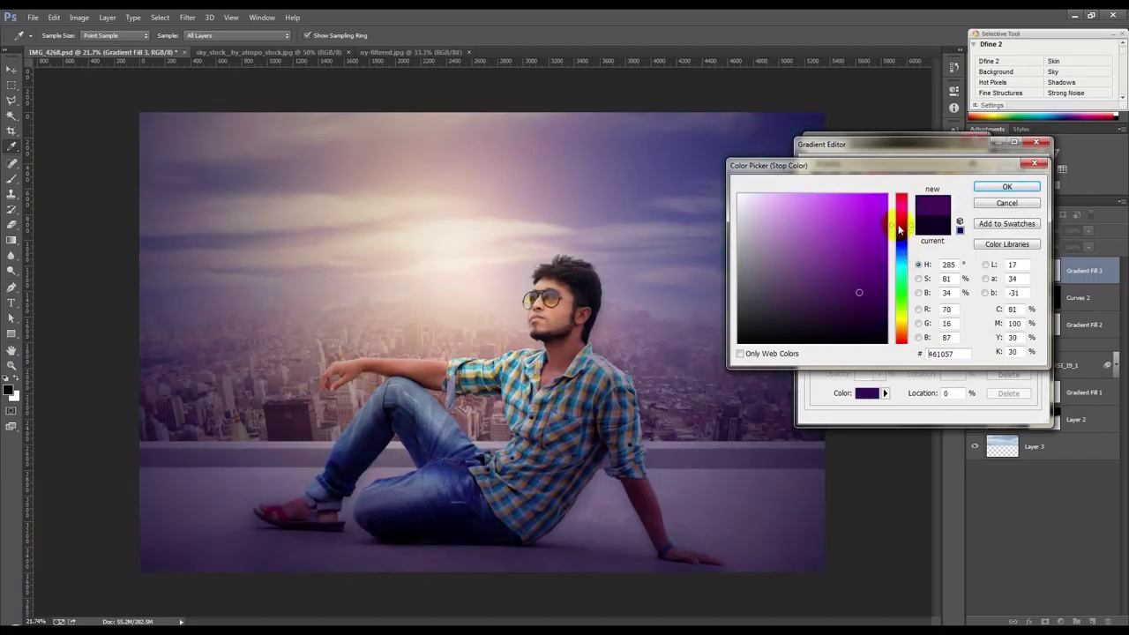
left_click(1003, 184)
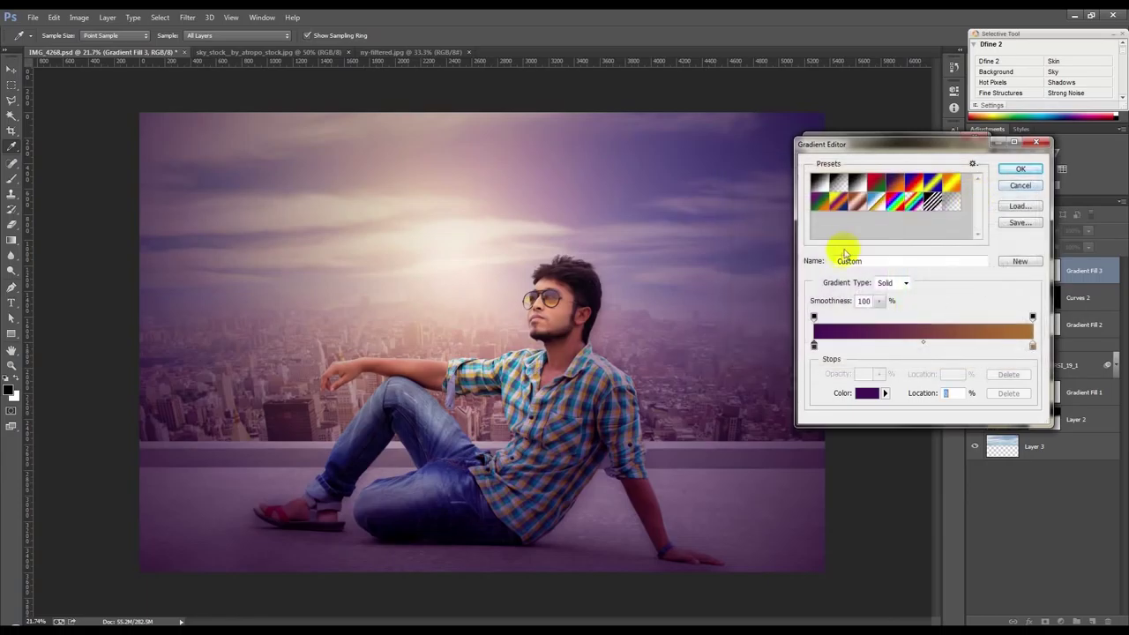
left_click(1021, 170)
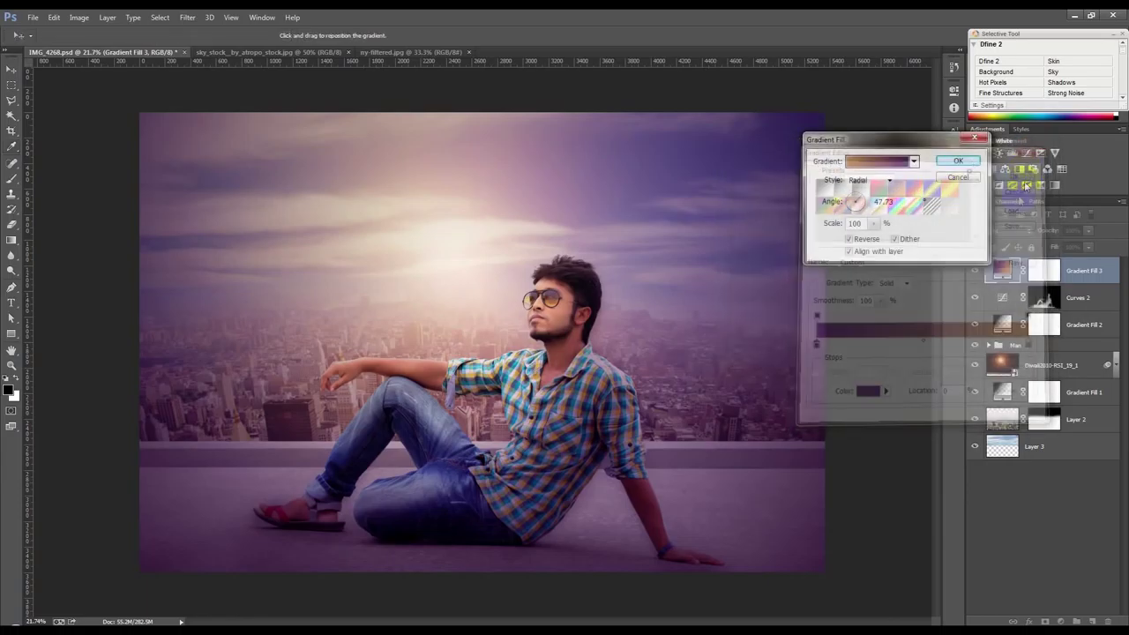
left_click(970, 163)
left_click_drag(592, 312, 596, 329)
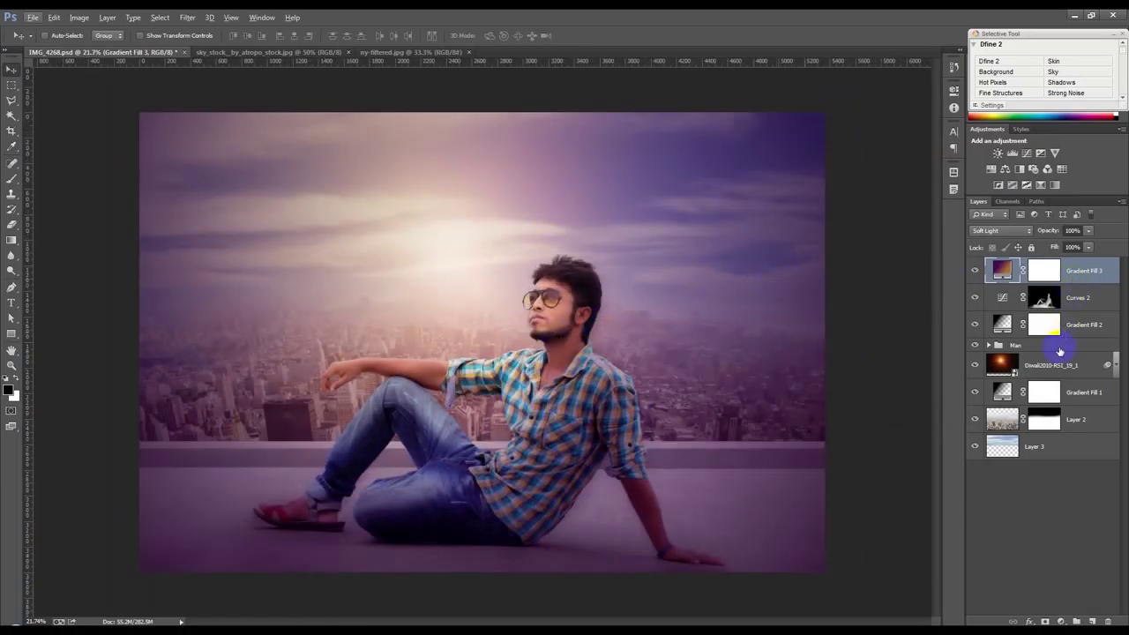
Add a Levels adjustment above Curves 2 with white input lowered to about 223, then target its mask.
left_click(988, 345)
left_click(988, 345)
left_click(989, 345)
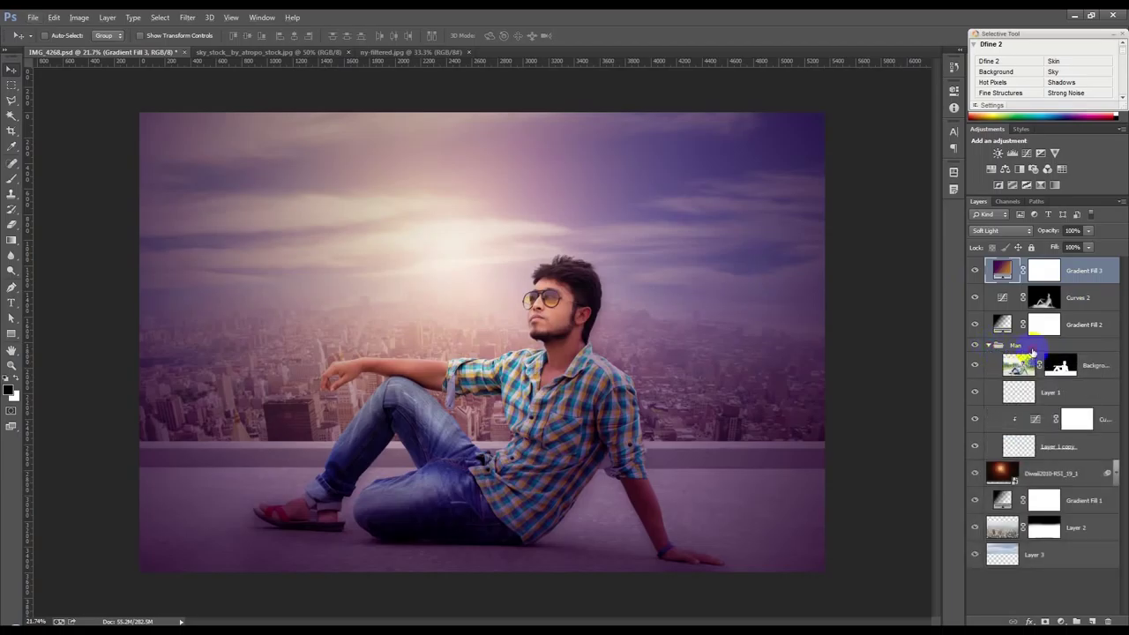
left_click(1015, 345)
left_click(1057, 300)
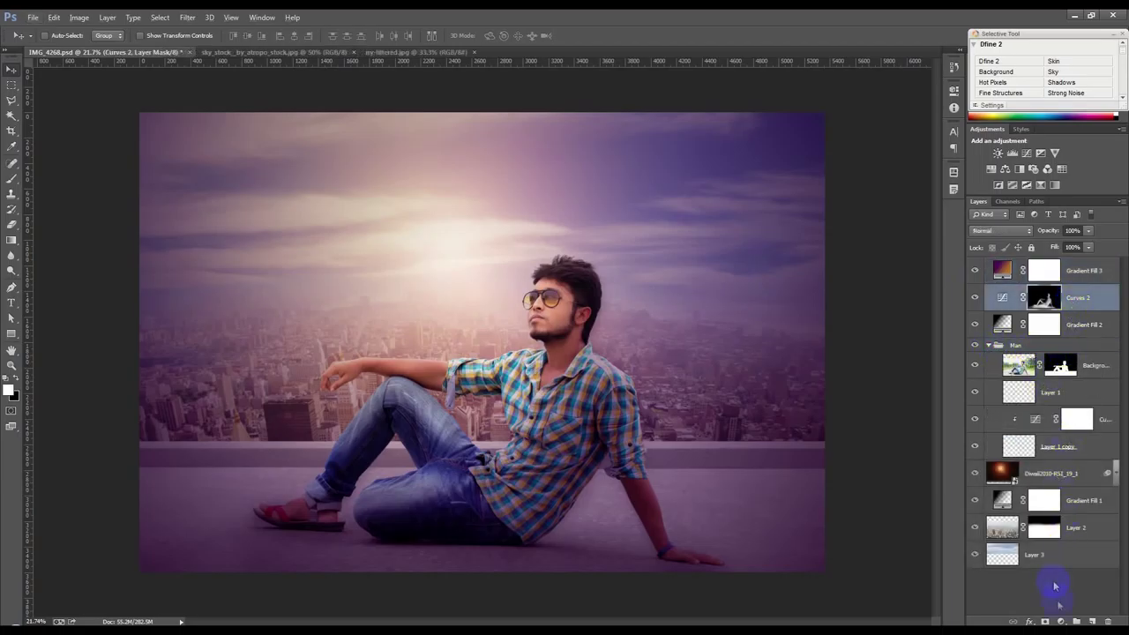
left_click(1064, 620)
left_click(1022, 428)
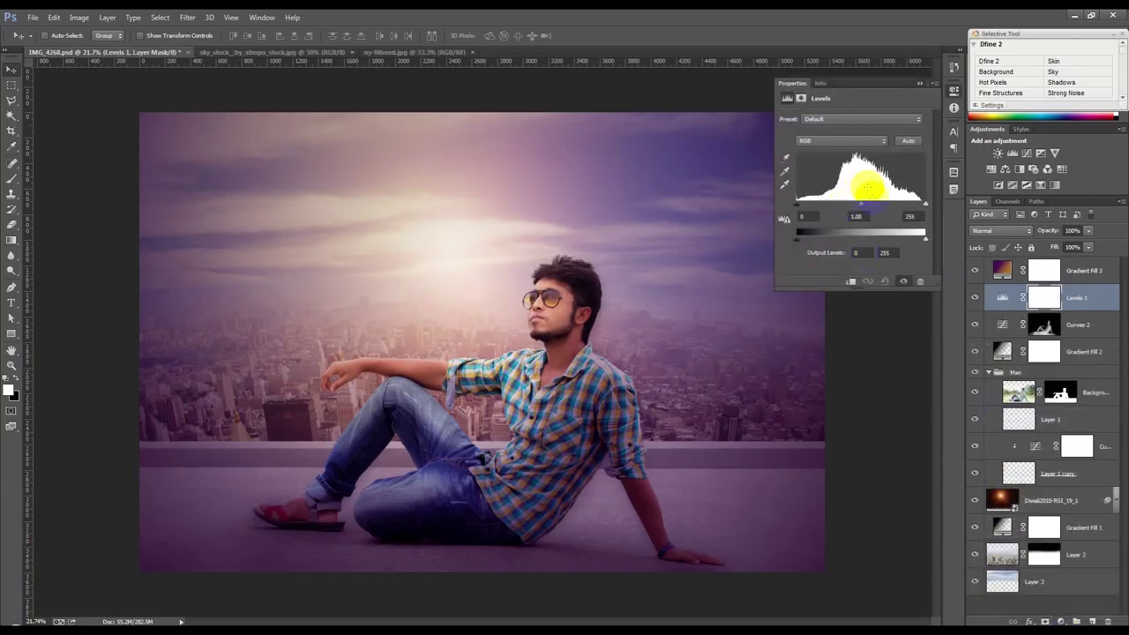
left_click_drag(924, 202, 912, 208)
left_click(921, 83)
left_click(1044, 301)
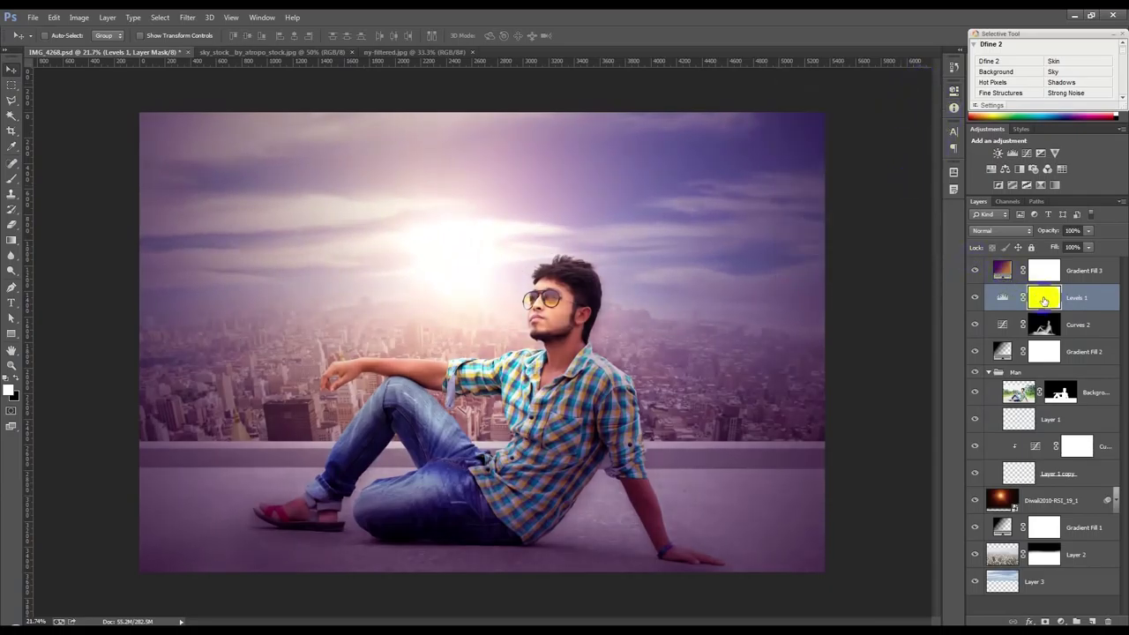
Invert the Levels mask and paint a bright sun glow with a white brush at 100% opacity.
key("ctrl+i")
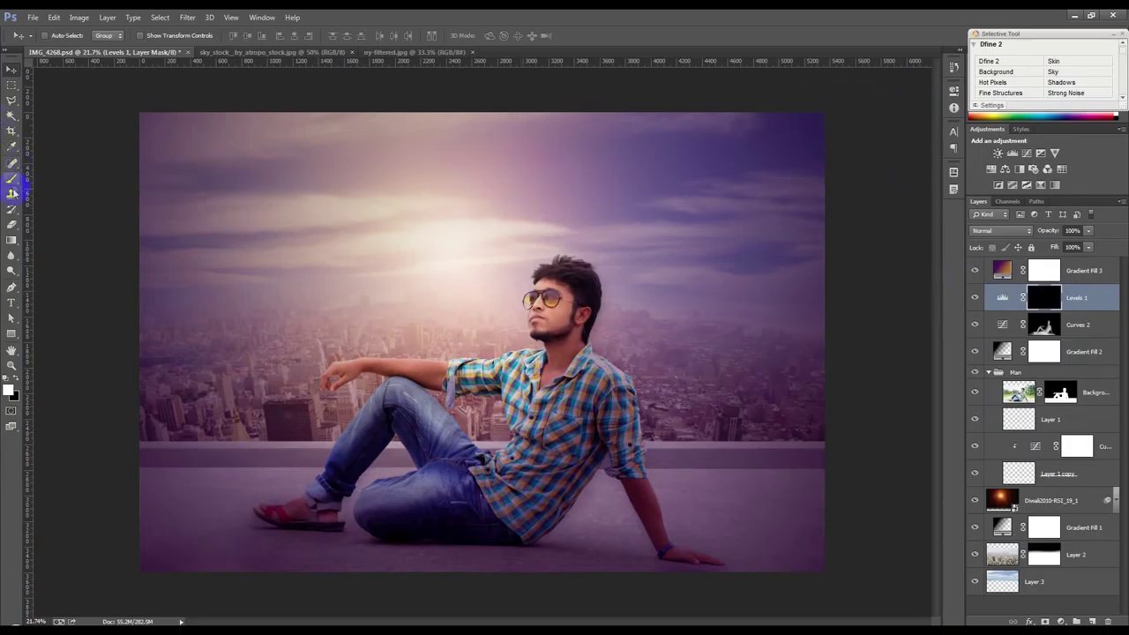
left_click(11, 178)
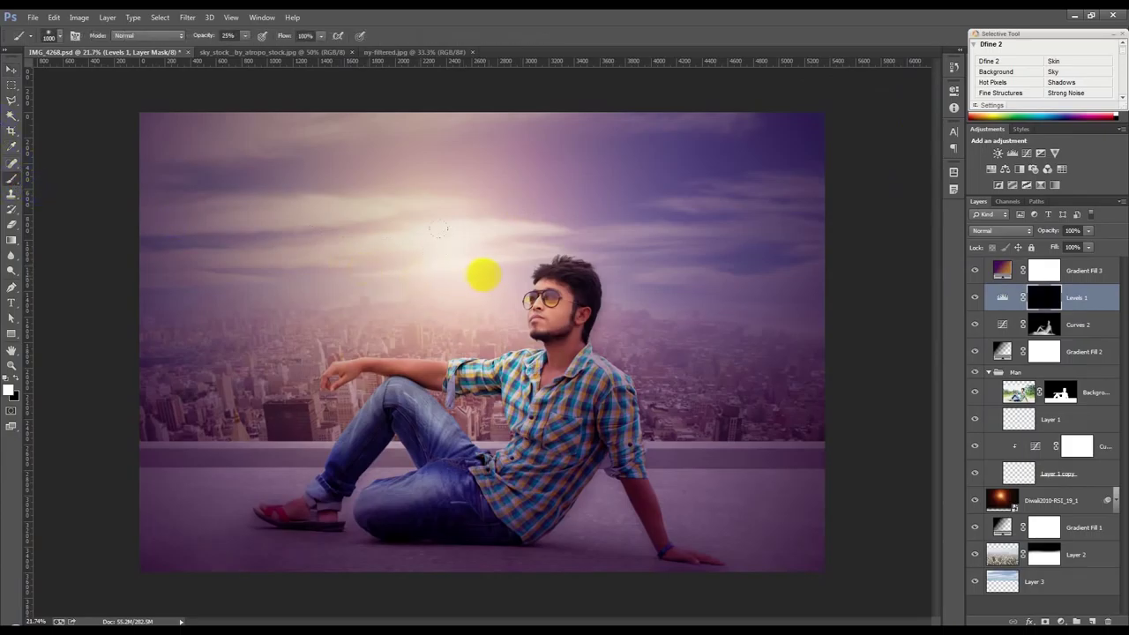
left_click(474, 271)
left_click(536, 241)
key("bracketleft")
key("bracketleft")
key("bracketleft")
left_click(458, 270)
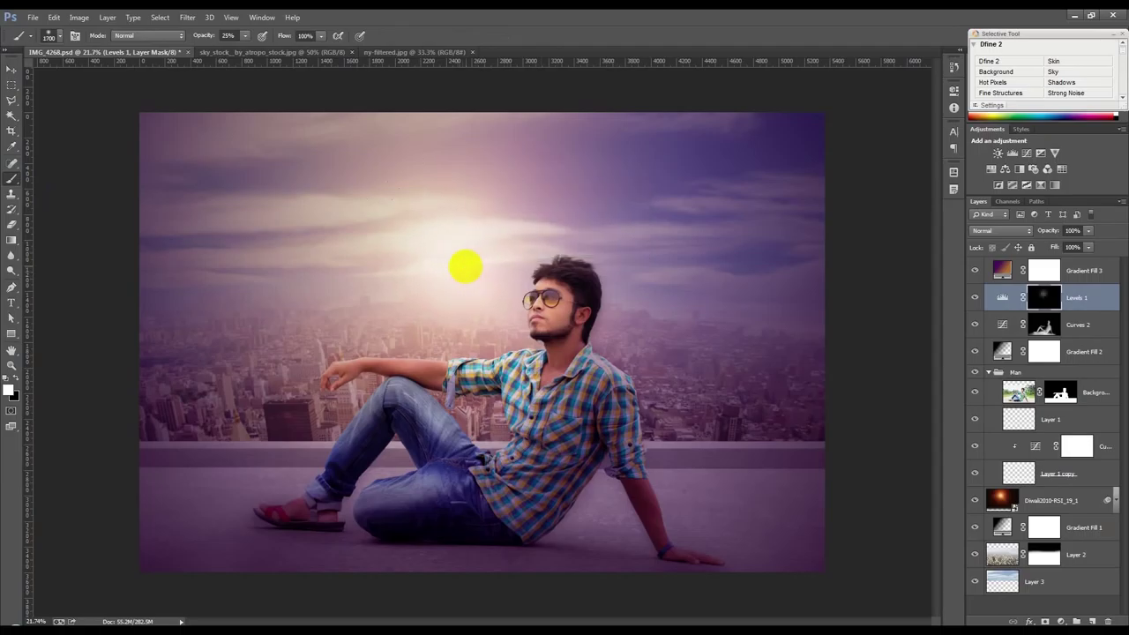
left_click_drag(211, 35, 320, 53)
left_click(474, 259)
mouse_move(474, 259)
left_mouse_down()
mouse_move(448, 253)
mouse_move(448, 277)
mouse_move(483, 284)
left_mouse_up()
Shrink the brush to 800 pixels, paint glow near the man's hair, and load the man's selection.
key("bracketleft")
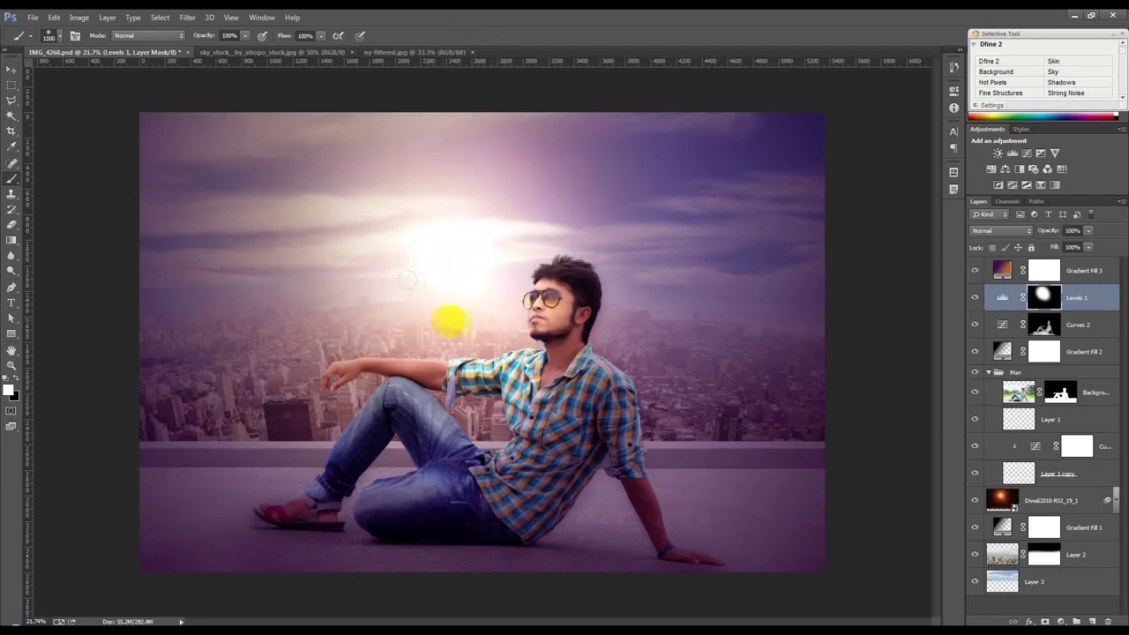
key("bracketleft")
key("bracketleft")
key("bracketleft")
key("bracketleft")
key("bracketleft")
key("bracketleft")
key("bracketleft")
key("bracketleft")
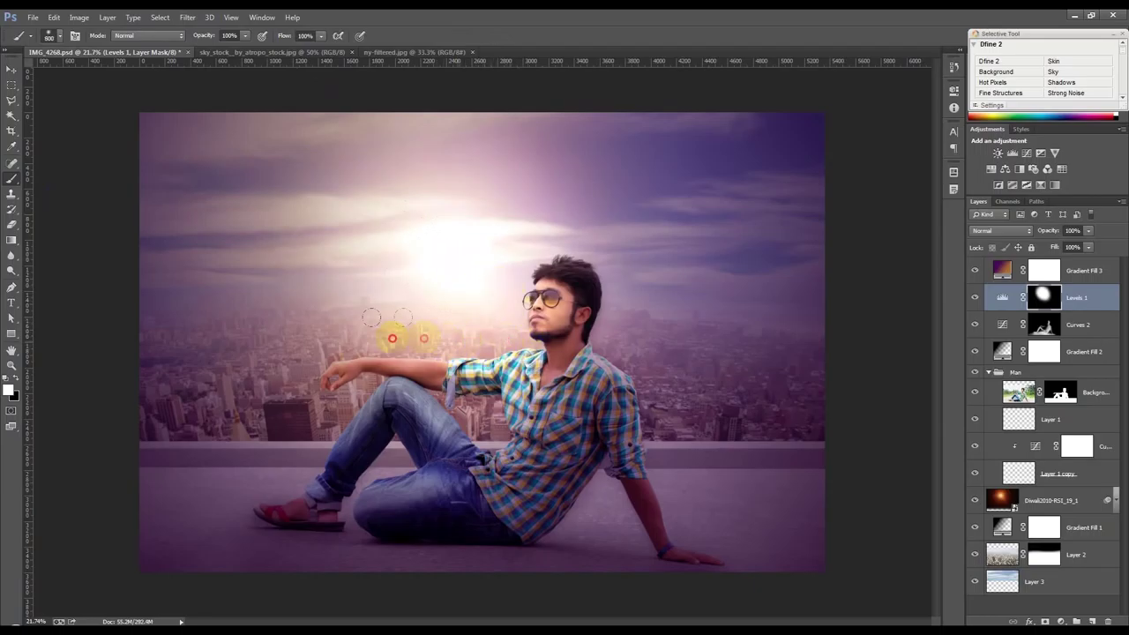
left_click(568, 255)
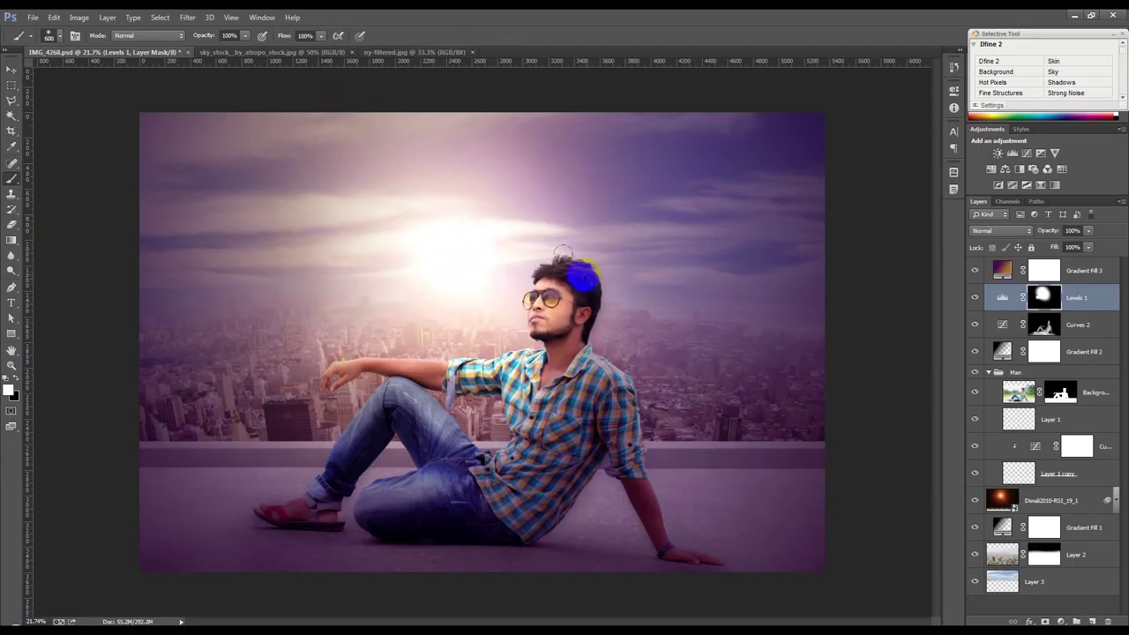
scroll(415, 315, "up", 3)
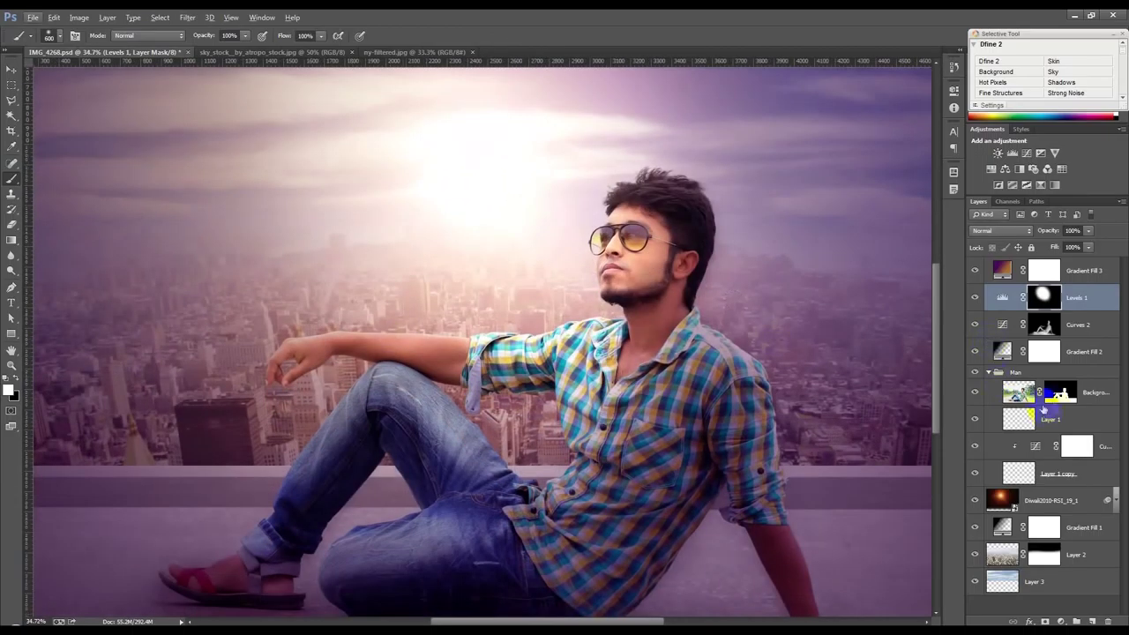
left_click(1048, 401, "ctrl")
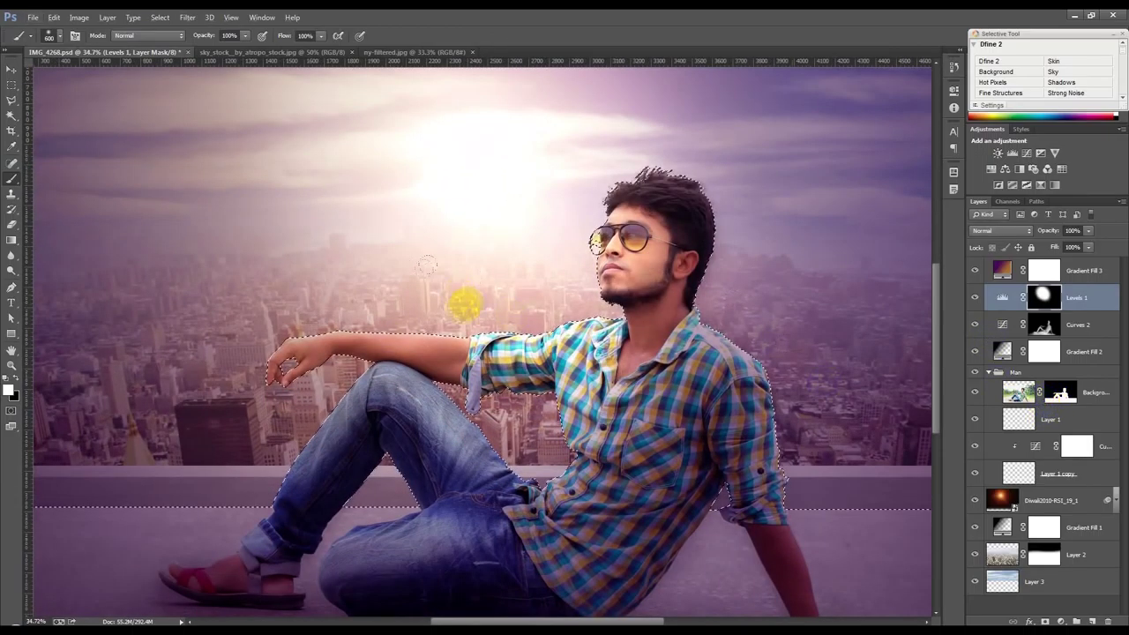
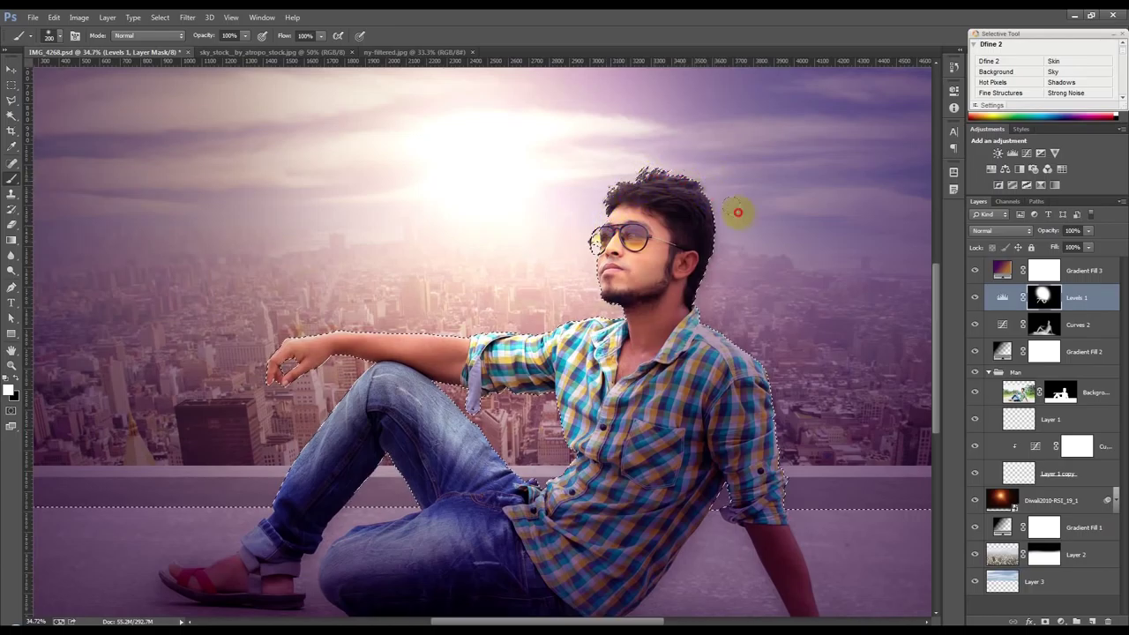
Paint the Levels 1 glow mask over the man's foot, leg, sleeve, elbow and forearm with a smaller brush.
scroll(780, 460, "down", 3)
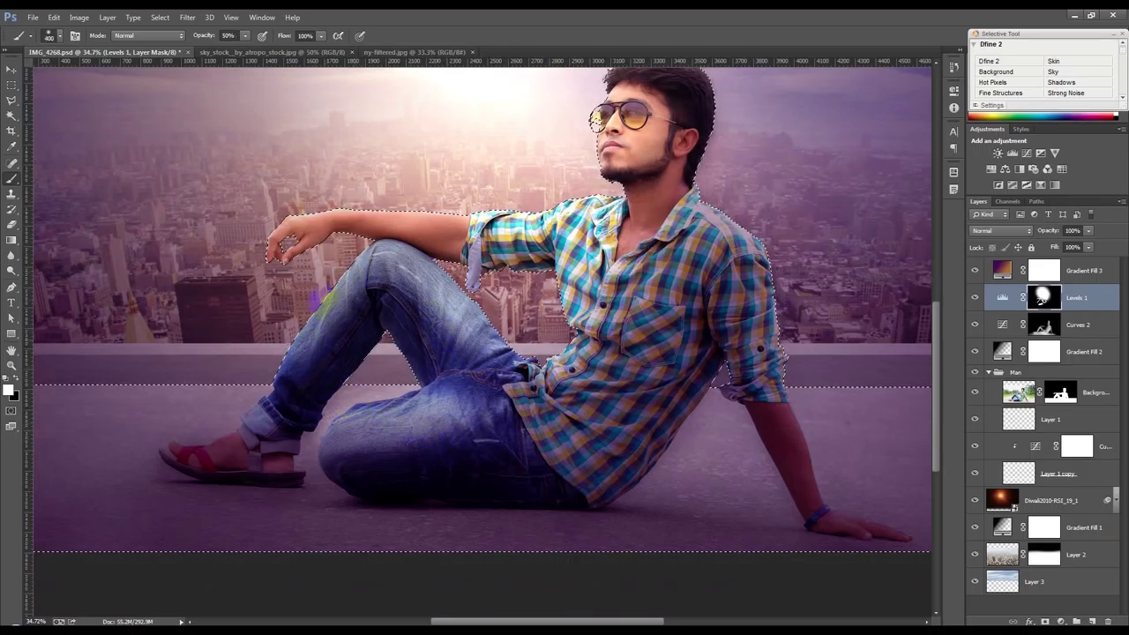
left_click(236, 448)
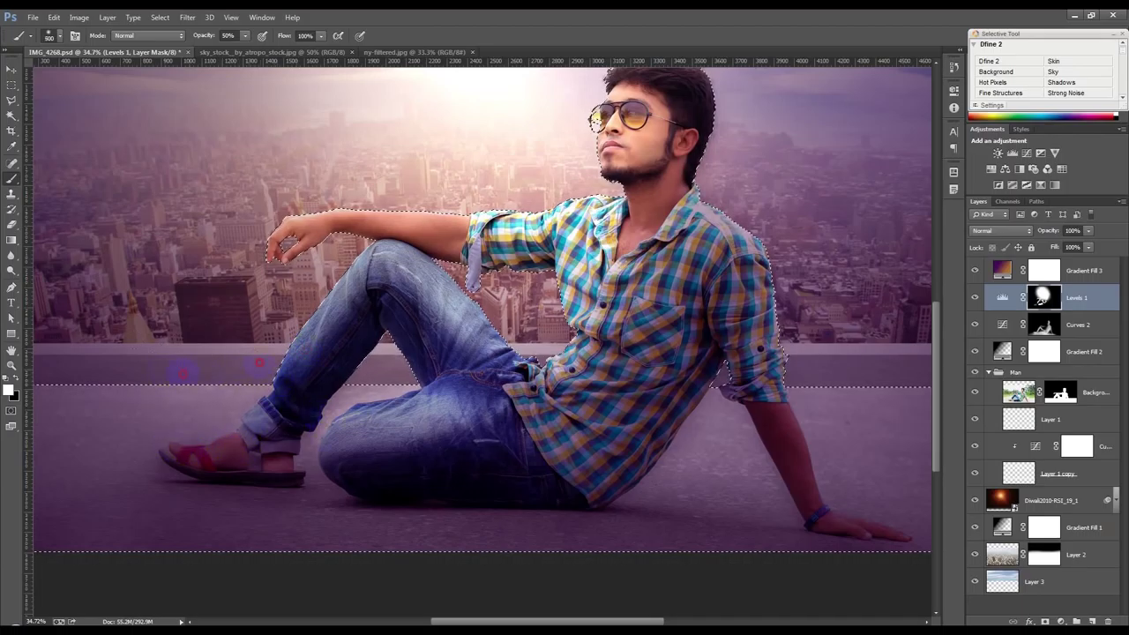
left_click_drag(329, 369, 371, 378)
left_click(741, 371)
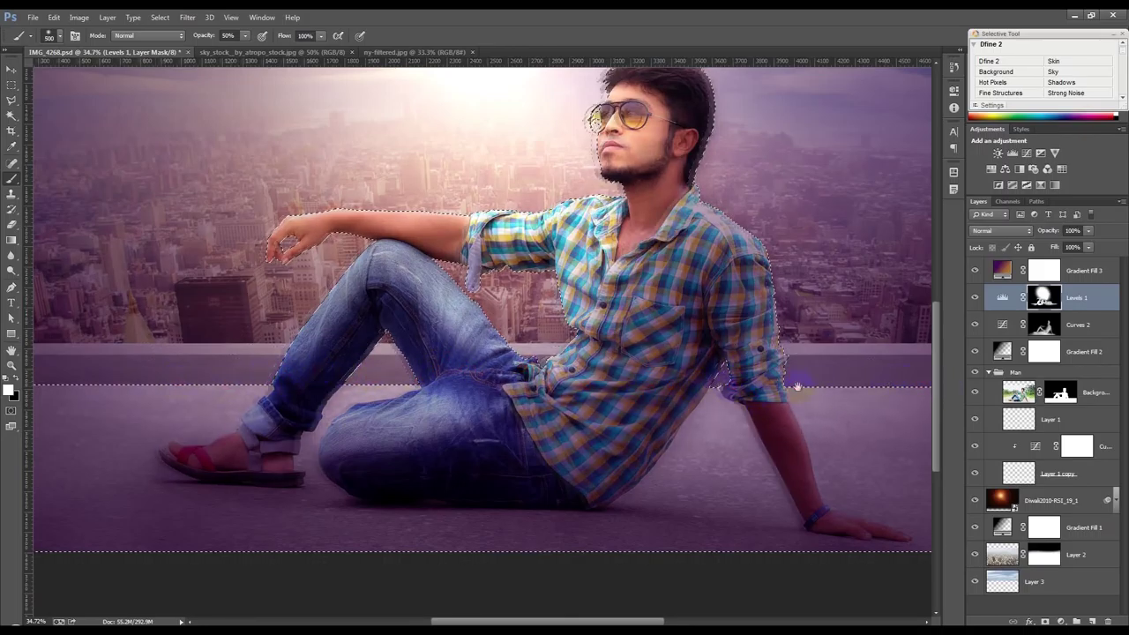
scroll(793, 388, "right", 5)
left_click(594, 414)
left_click(620, 416)
key("bracketleft")
key("bracketleft")
key("bracketleft")
key("bracketleft")
key("bracketleft")
key("bracketleft")
left_click(599, 401)
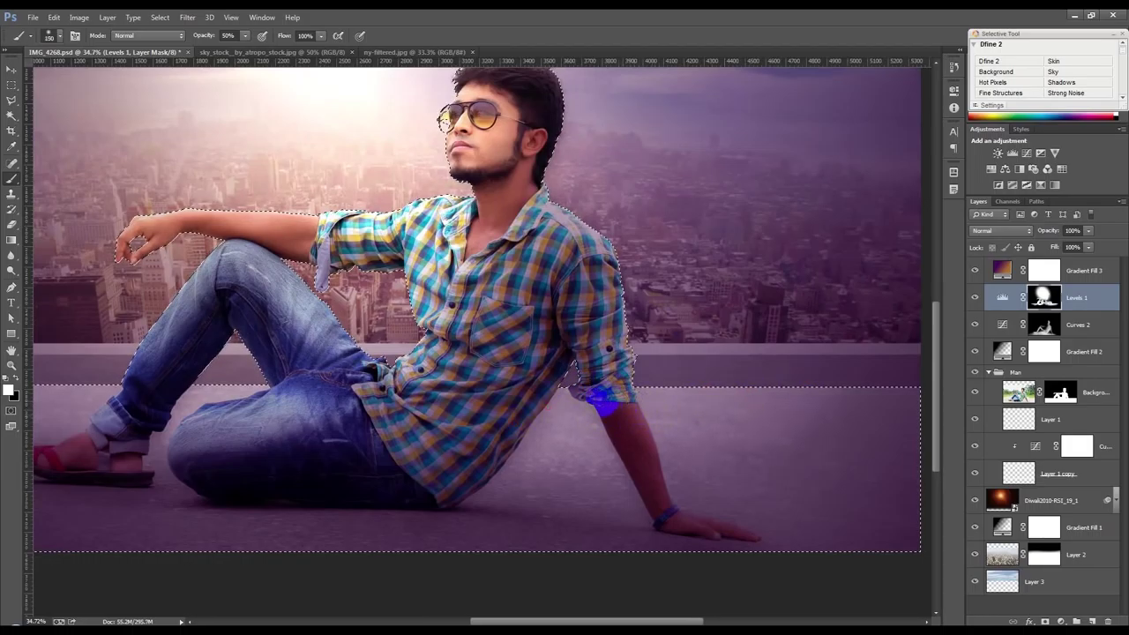
left_click(573, 360)
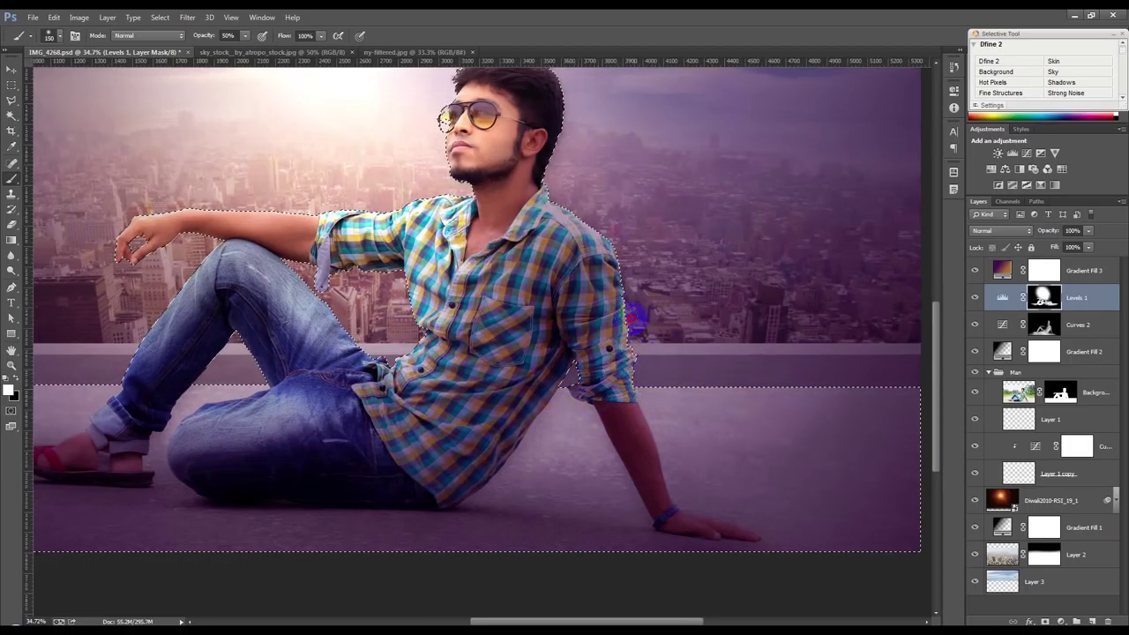
scroll(589, 231, "down", 4)
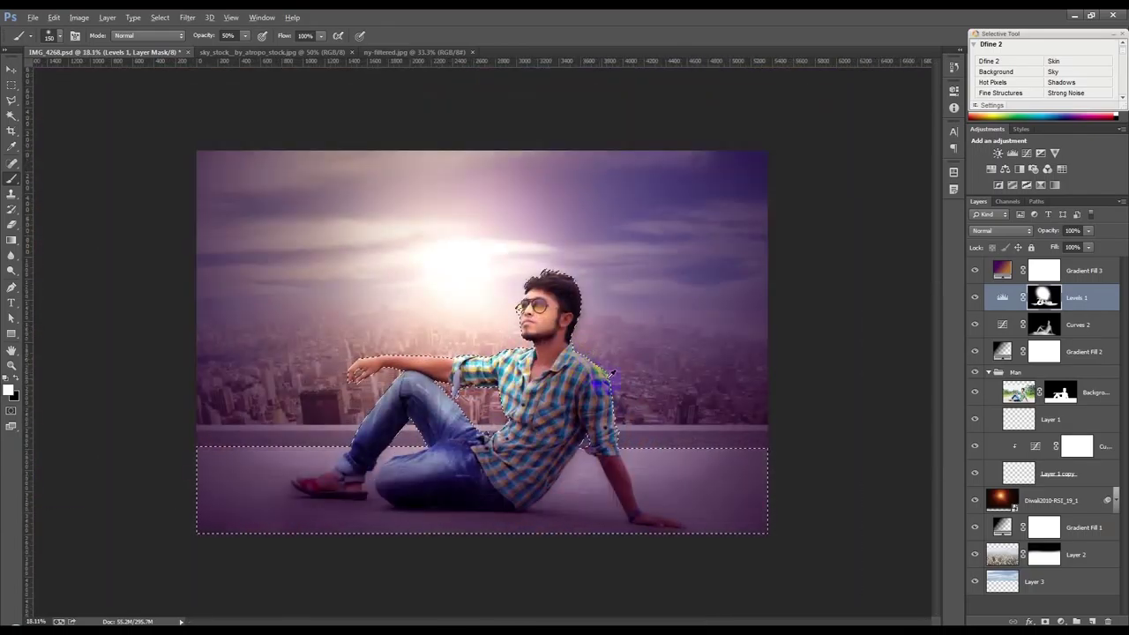
Deselect, then paint the mask over the shirt sleeve and along the ledge to both sides.
key("ctrl+d")
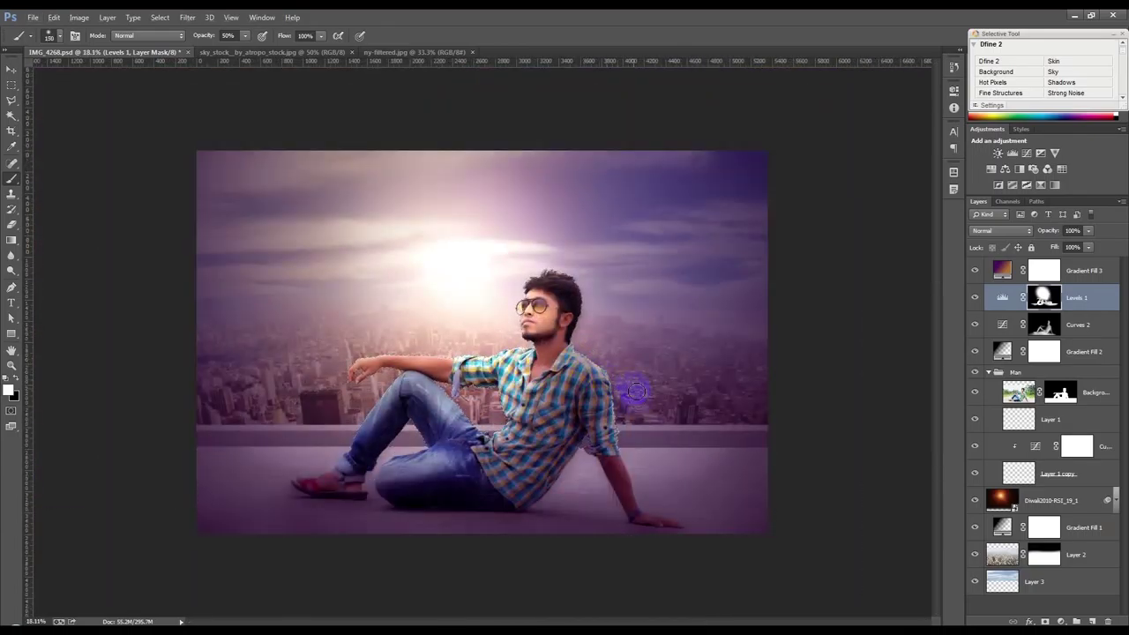
left_click(582, 424)
mouse_move(476, 431)
left_mouse_down()
mouse_move(385, 432)
mouse_move(331, 416)
mouse_move(240, 427)
left_mouse_up()
left_click_drag(617, 430, 737, 431)
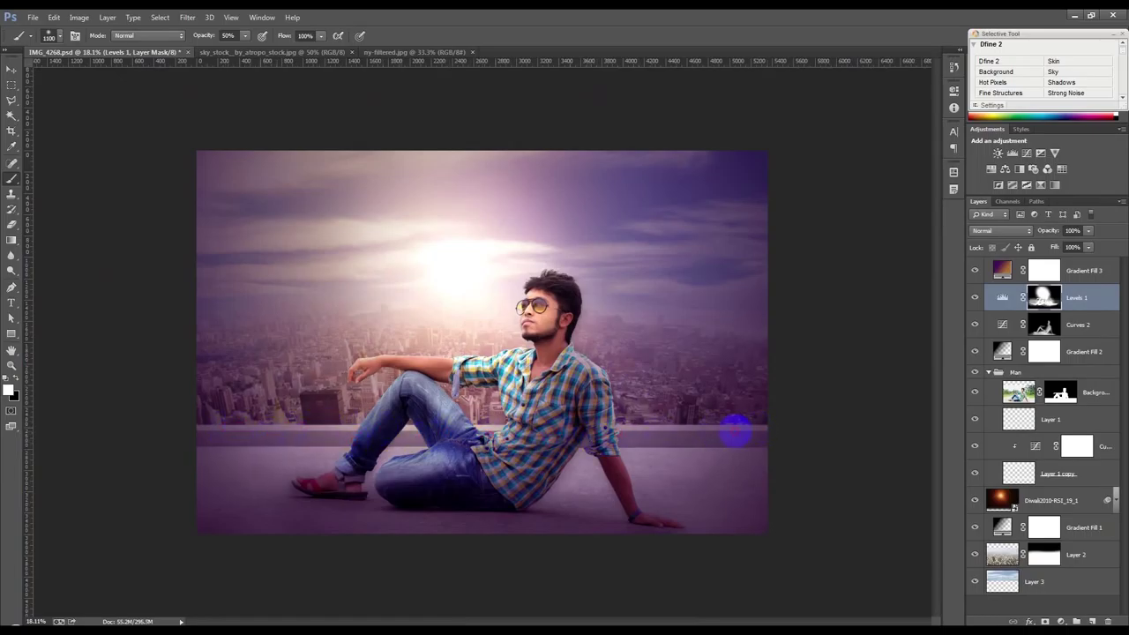
Switch to black and paint out the sky glow on the mask.
scroll(473, 344, "up", 1)
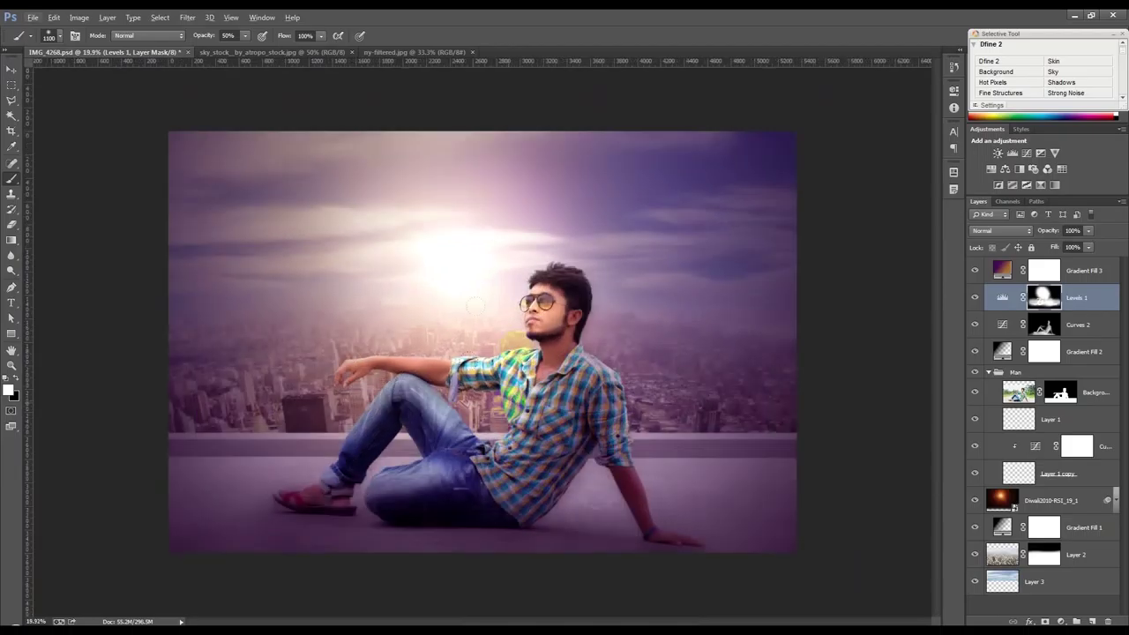
left_click(18, 381)
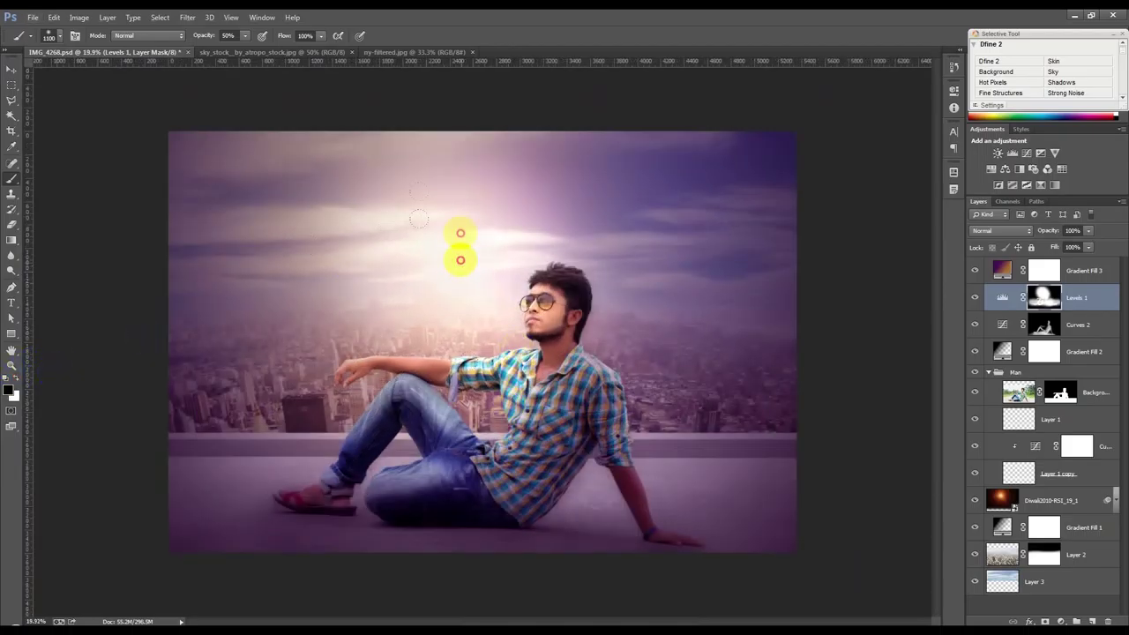
mouse_move(436, 229)
left_mouse_down()
mouse_move(466, 273)
mouse_move(461, 232)
left_mouse_up()
Save the document and select the Background copy layer in the Man group.
scroll(518, 257, "up", 1)
key("ctrl+s")
key("v")
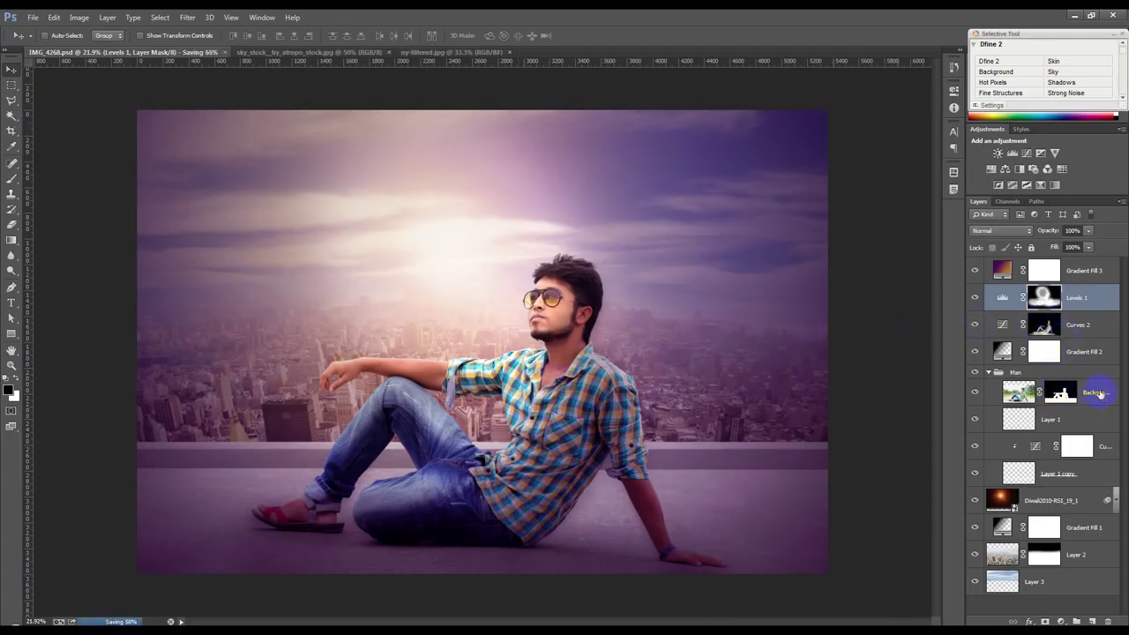
left_click(1099, 389)
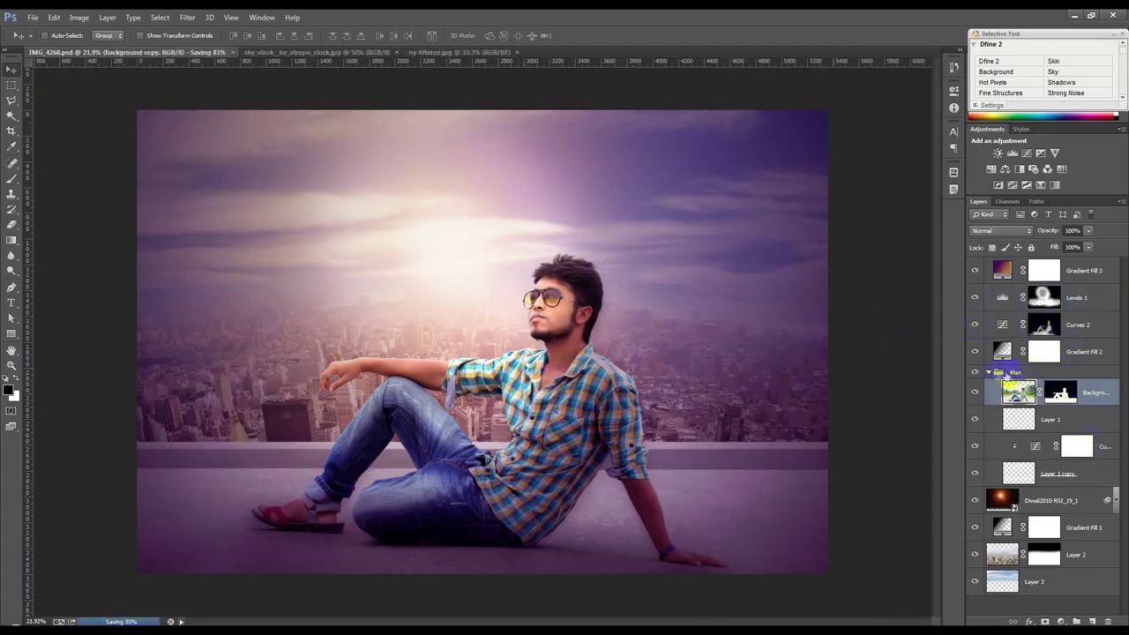
Add a Curves adjustment above Gradient Fill 3 and raise the curve to brighten the image.
left_click(989, 373)
left_click(1083, 270)
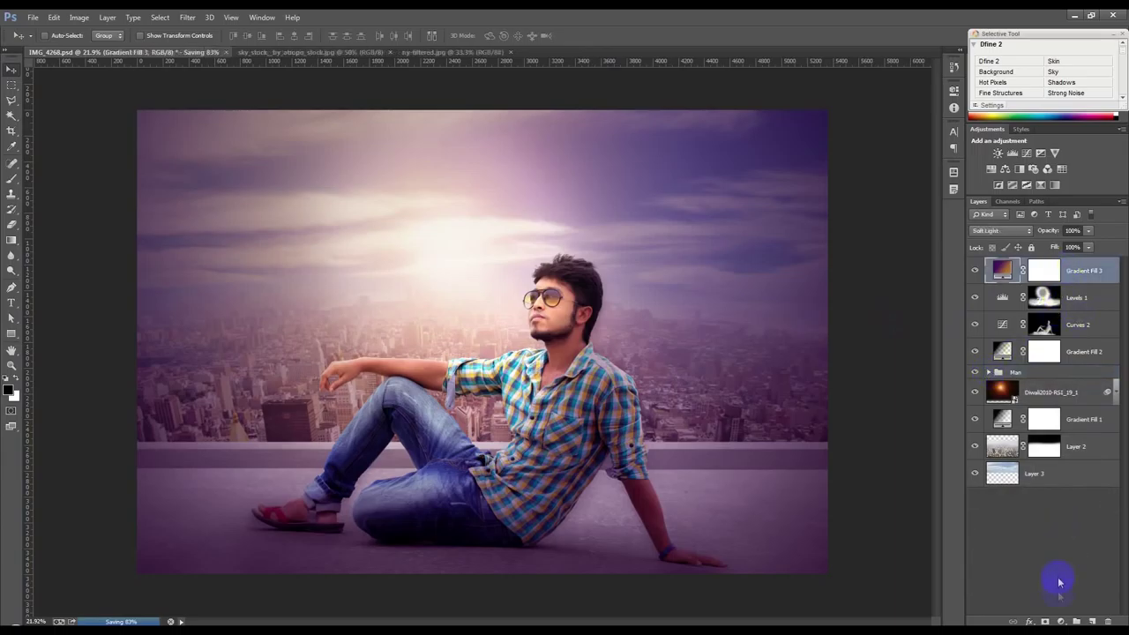
left_click(1062, 620)
left_click(1021, 429)
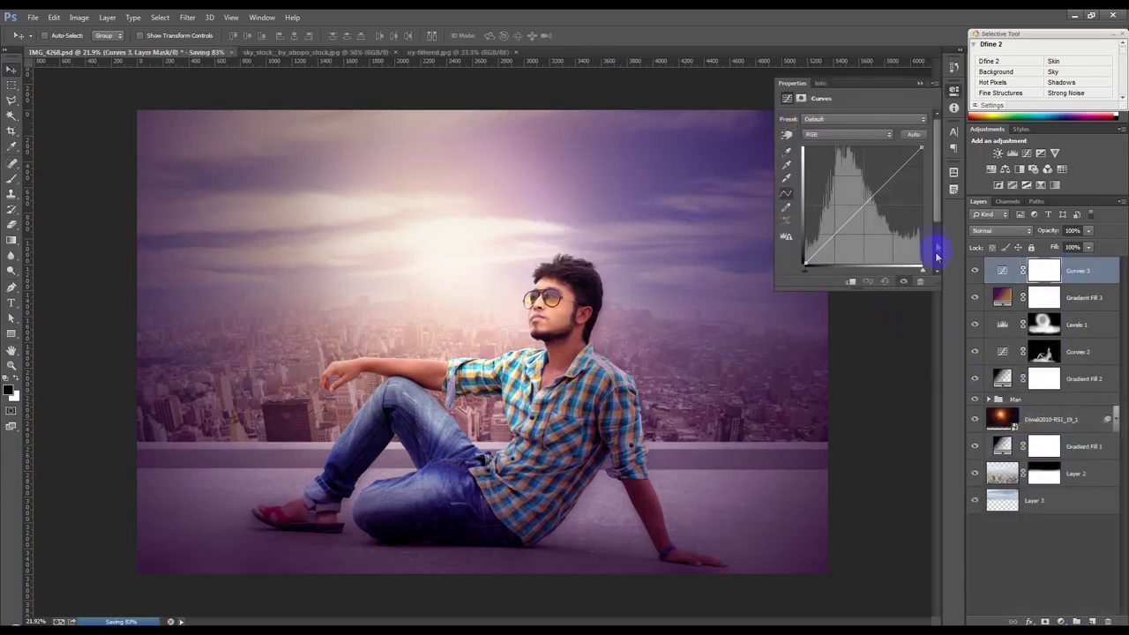
left_click_drag(862, 204, 854, 199)
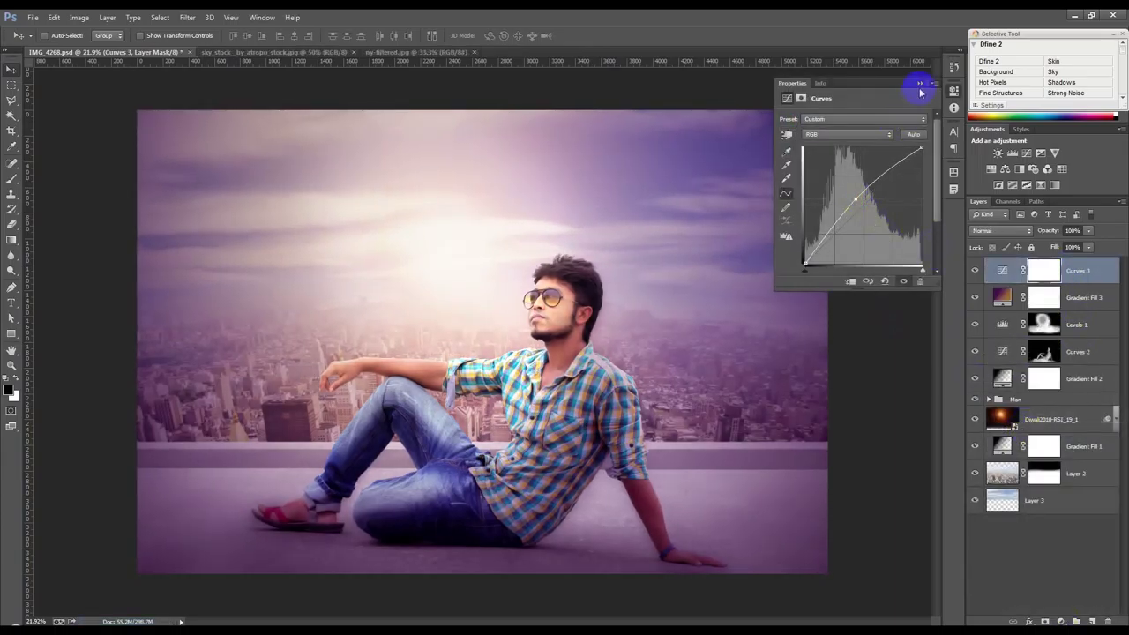
left_click(920, 83)
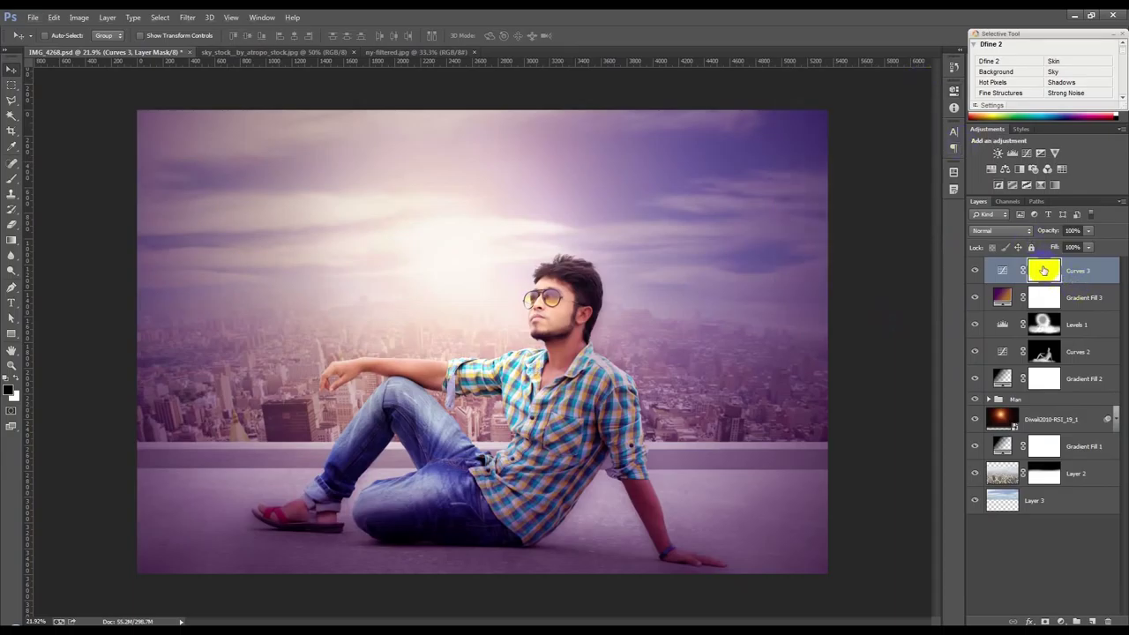
Invert the Curves 3 mask and set up a 300 px brush at 100% opacity.
key("ctrl+i")
scroll(497, 297, "up", 2)
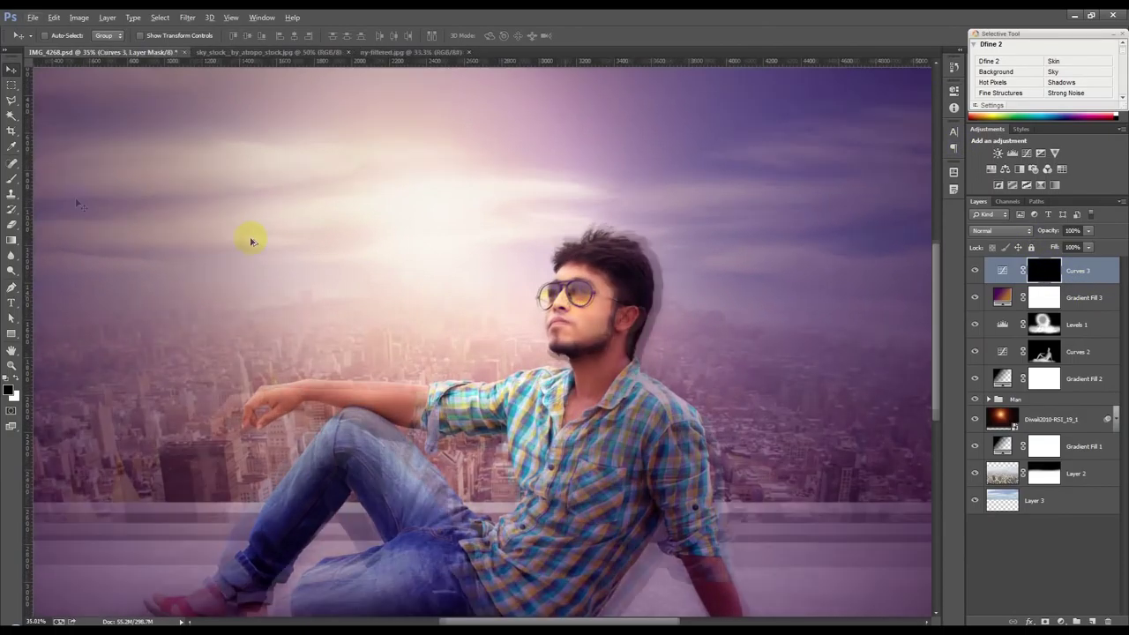
key("b")
scroll(340, 388, "up", 1)
key("bracketleft")
key("bracketleft")
key("bracketleft")
key("bracketleft")
key("bracketleft")
key("bracketleft")
key("bracketleft")
key("bracketleft")
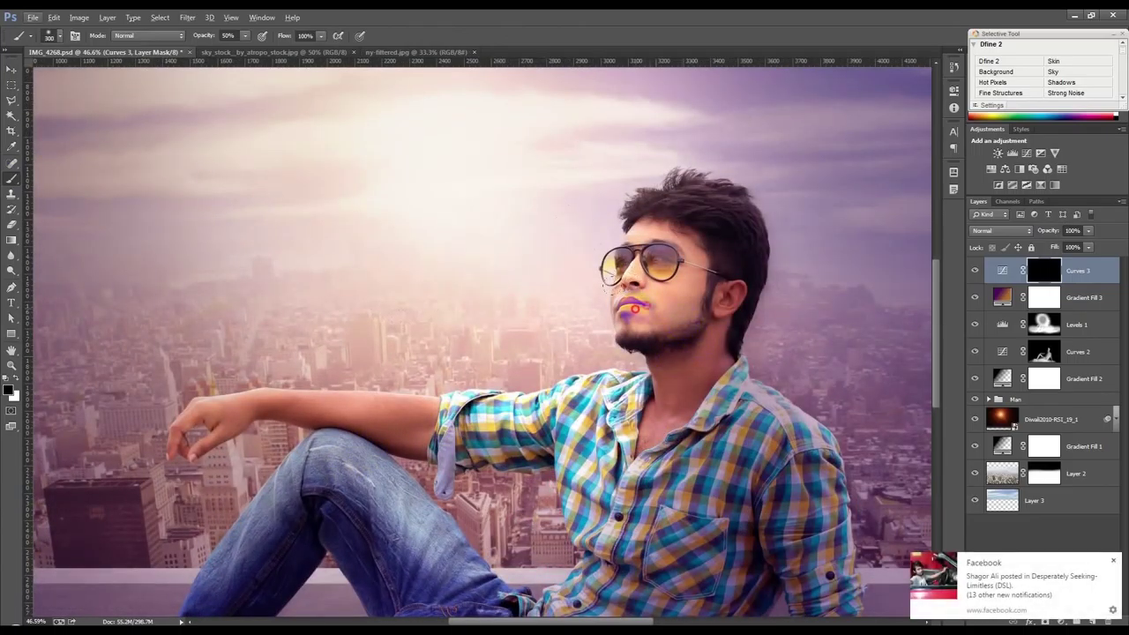
left_click_drag(206, 42, 554, 113)
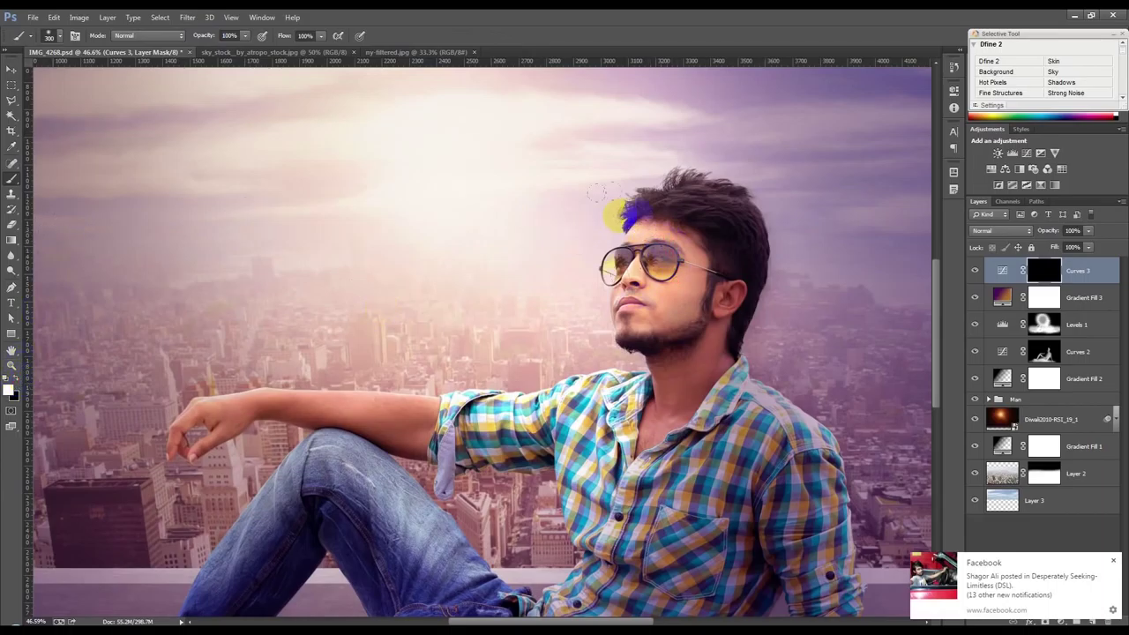
Brighten the face and hair on the mask, undo the arm strokes, and load a mask selection.
mouse_move(649, 232)
left_mouse_down()
mouse_move(686, 253)
mouse_move(681, 284)
mouse_move(648, 295)
mouse_move(643, 283)
mouse_move(635, 298)
mouse_move(639, 312)
mouse_move(677, 322)
mouse_move(668, 368)
mouse_move(716, 293)
left_mouse_up()
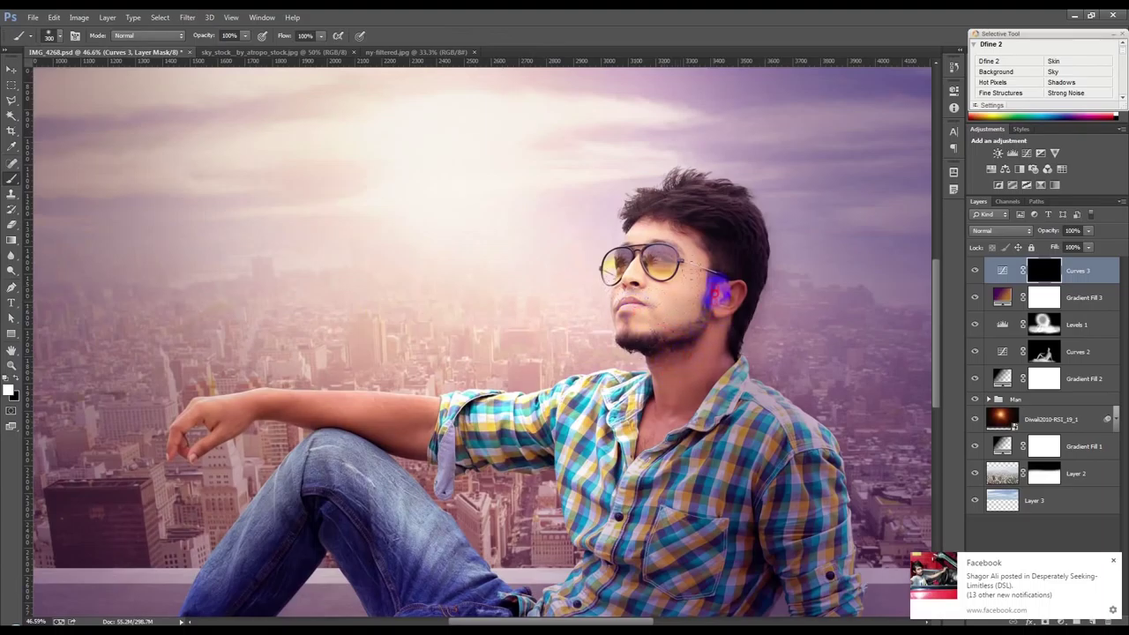
mouse_move(651, 212)
left_mouse_down()
mouse_move(701, 171)
mouse_move(662, 171)
mouse_move(756, 182)
left_mouse_up()
scroll(467, 357, "down", 2)
left_click(467, 357)
mouse_move(468, 357)
left_mouse_down()
mouse_move(587, 345)
mouse_move(209, 356)
mouse_move(324, 355)
left_mouse_up()
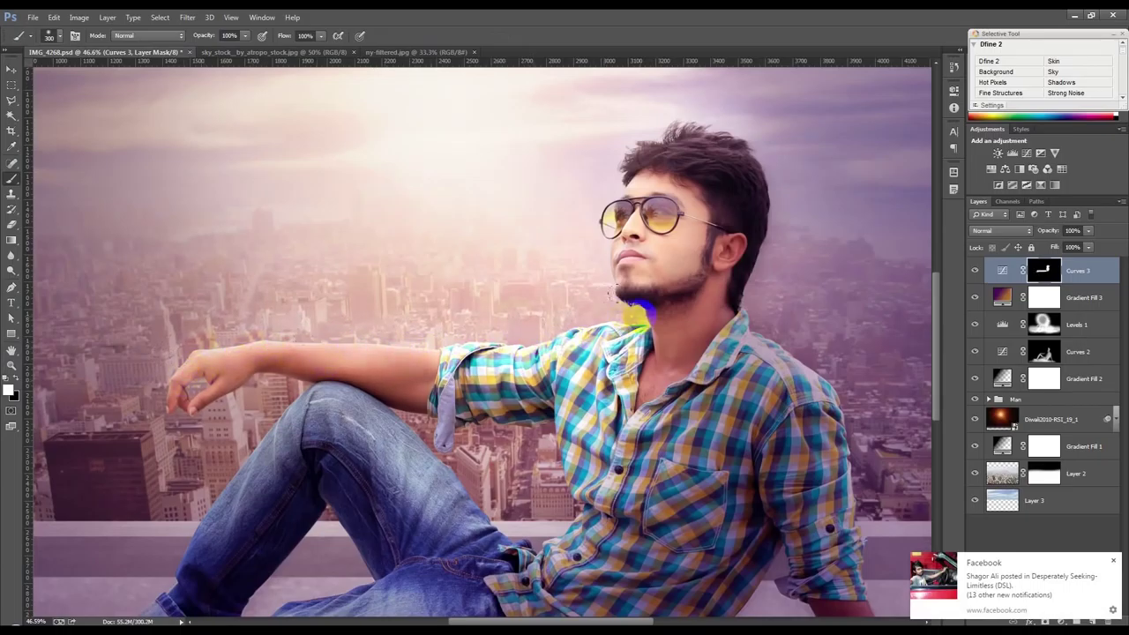
key("ctrl+alt+z")
key("ctrl+alt+z")
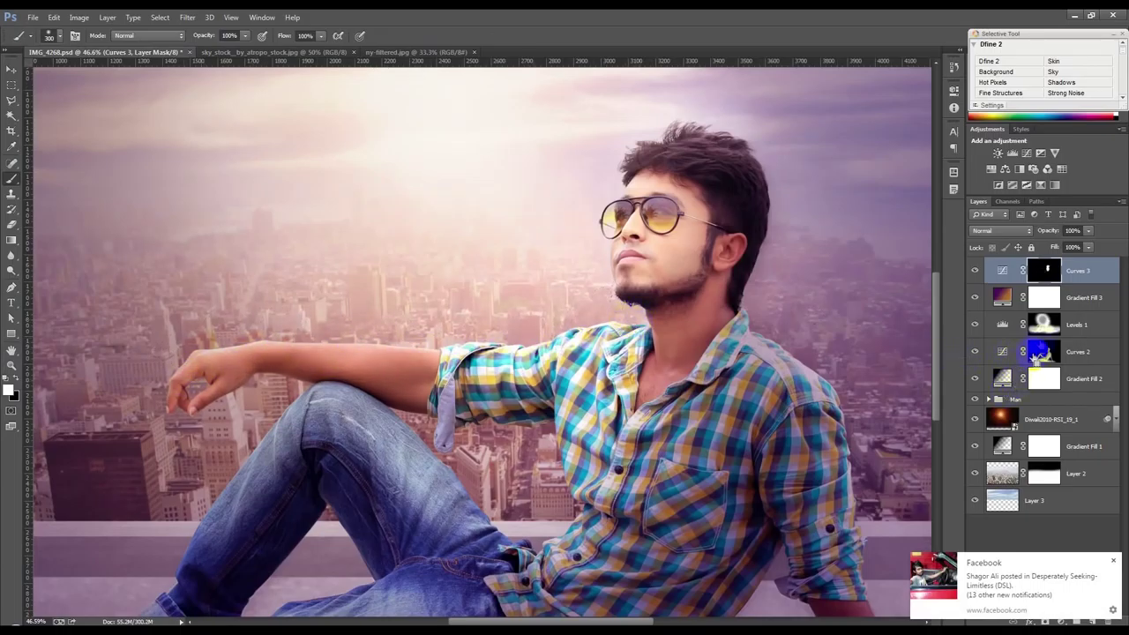
left_click(1044, 326, "ctrl")
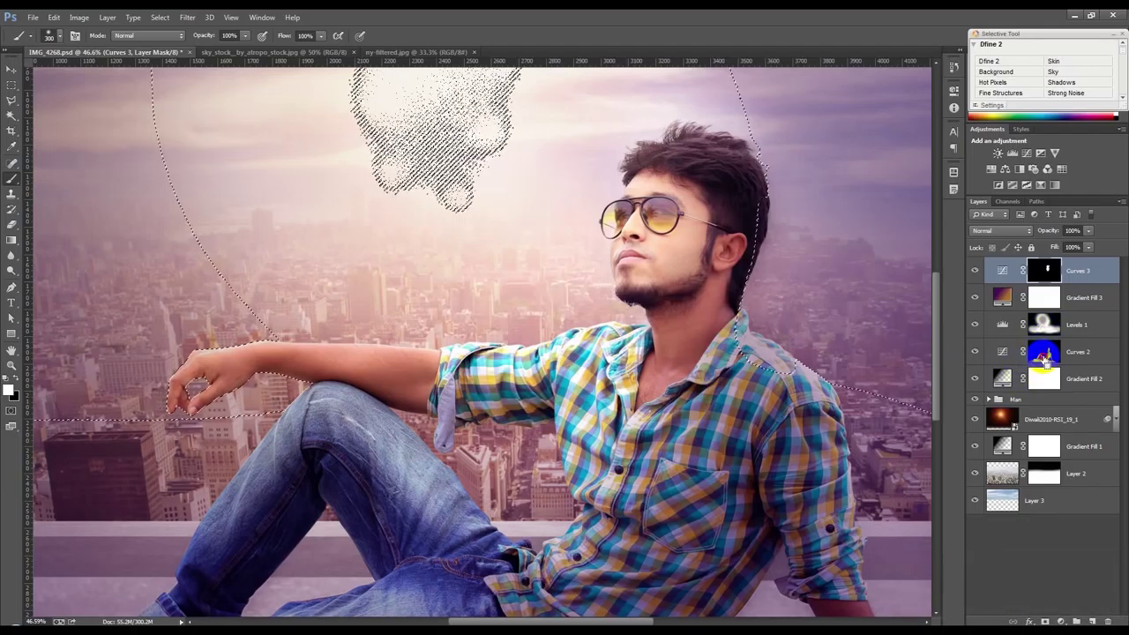
Load the man's full outline from the Background copy mask and set brush opacity to 20%.
left_click(1045, 352, "ctrl")
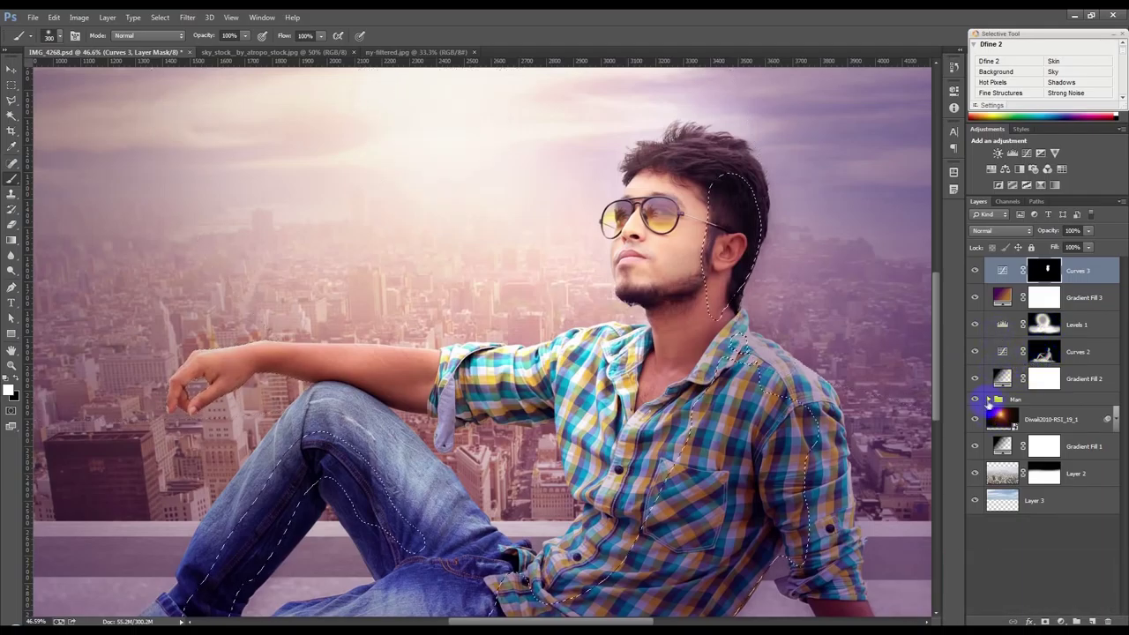
left_click(989, 399)
left_click(1061, 419, "ctrl")
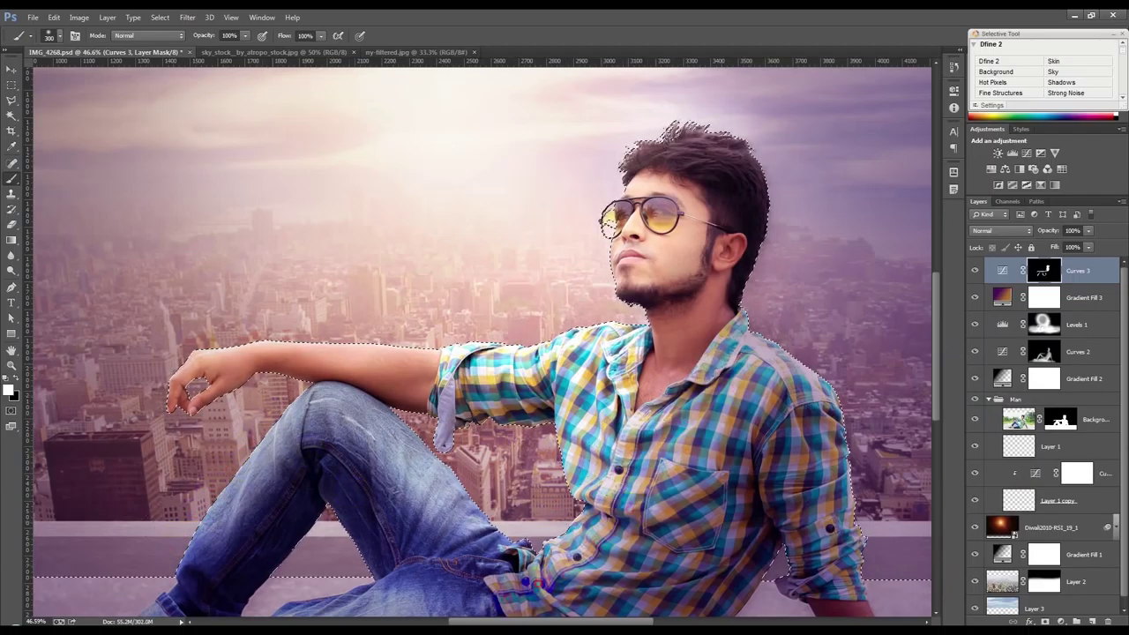
scroll(529, 564, "down", 3)
scroll(529, 550, "up", 2)
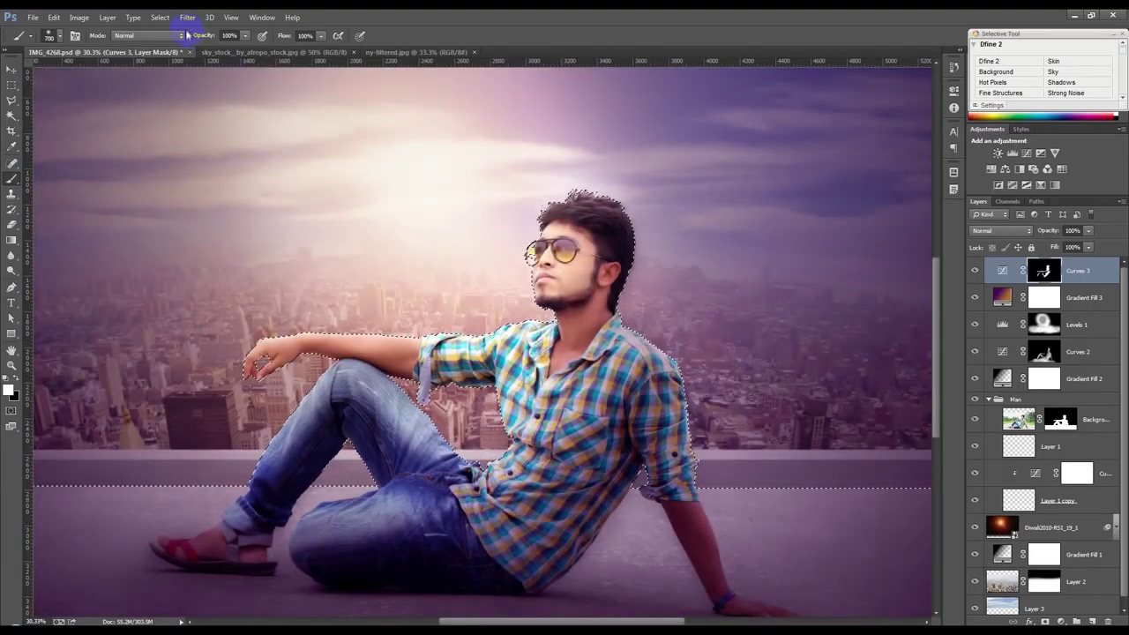
key("2")
Save the document and set the Curves 3 layer opacity to 93%.
key("ctrl+s")
scroll(512, 405, "down", 3)
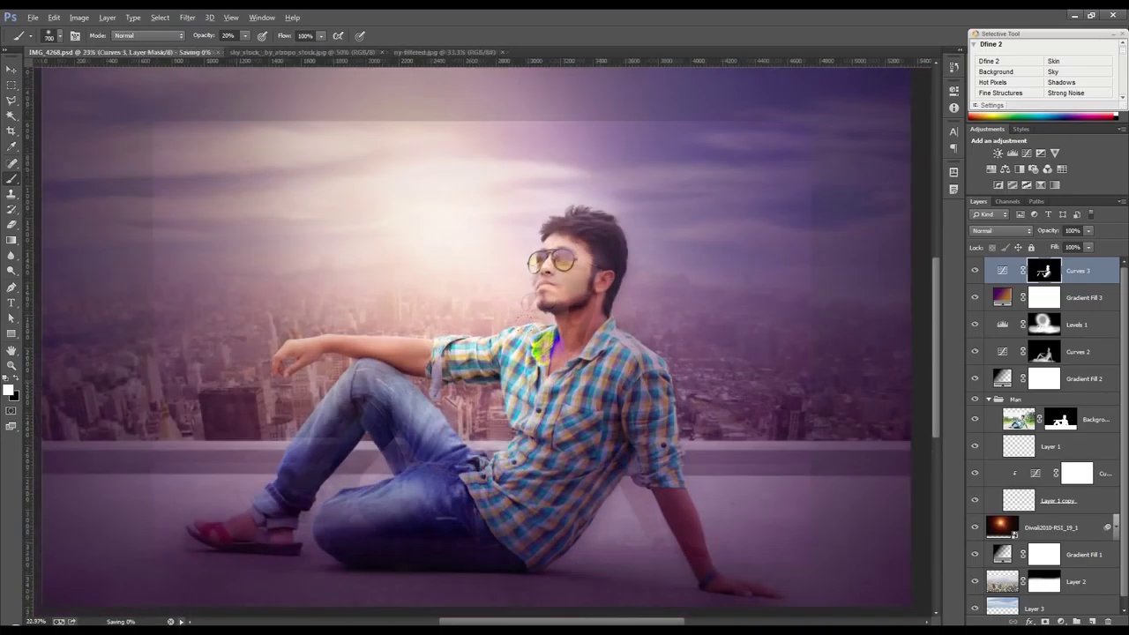
scroll(551, 341, "down", 1)
left_click(1048, 231)
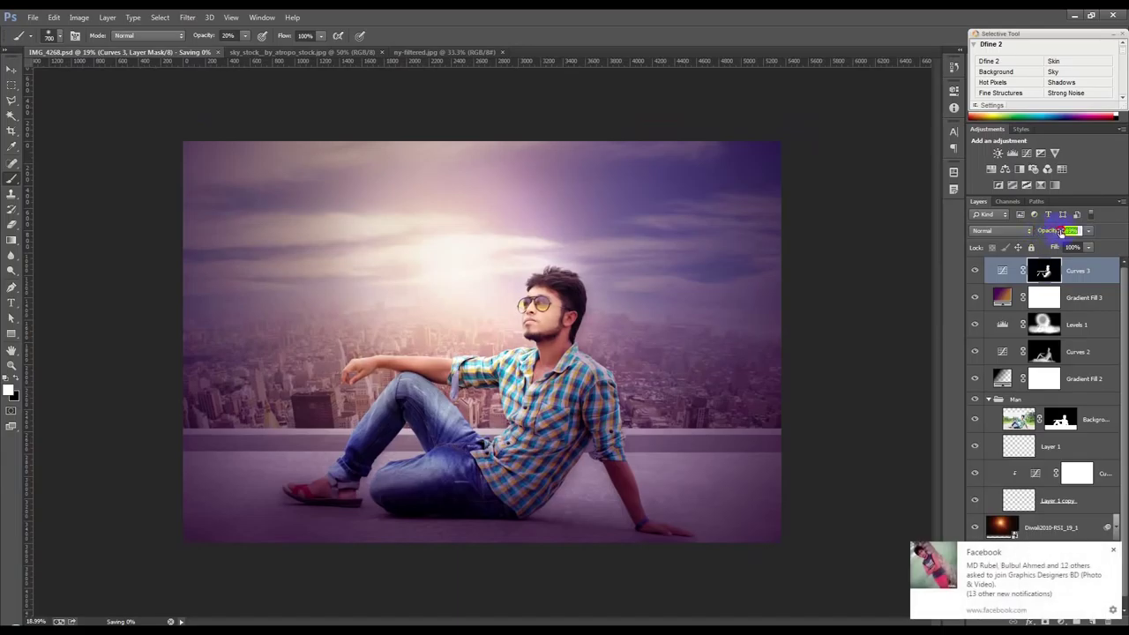
key("Return")
left_click(1113, 551)
key("v")
scroll(407, 323, "up", 2)
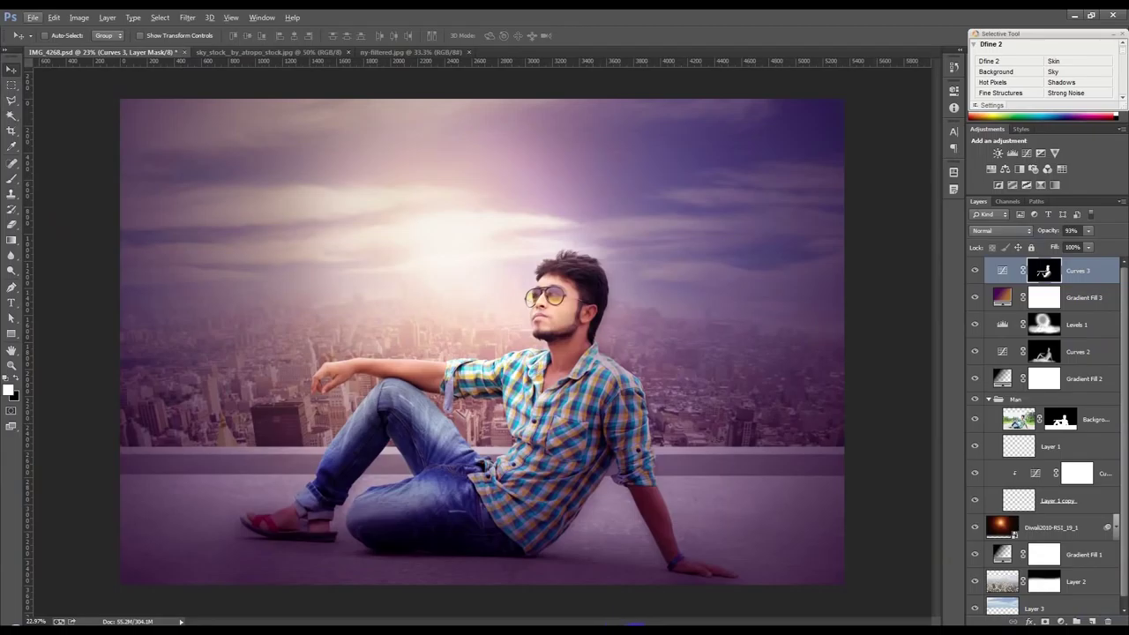
Set Gradient Fill 3's right colour stop to orange #df8626.
double_click(1003, 300)
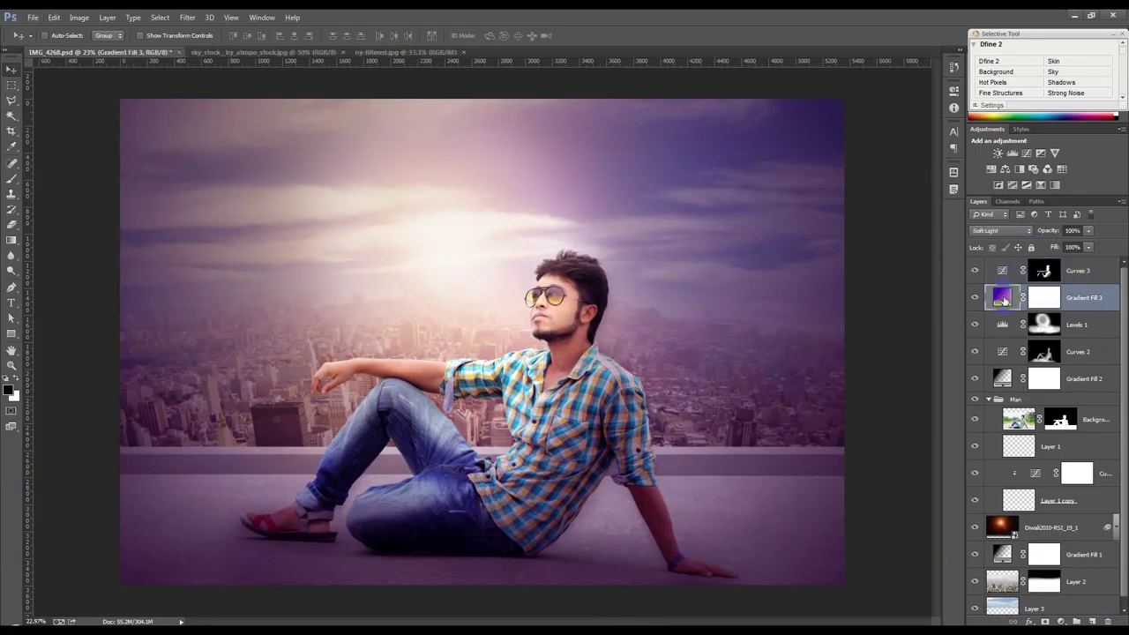
left_click(882, 157)
left_click(1033, 347)
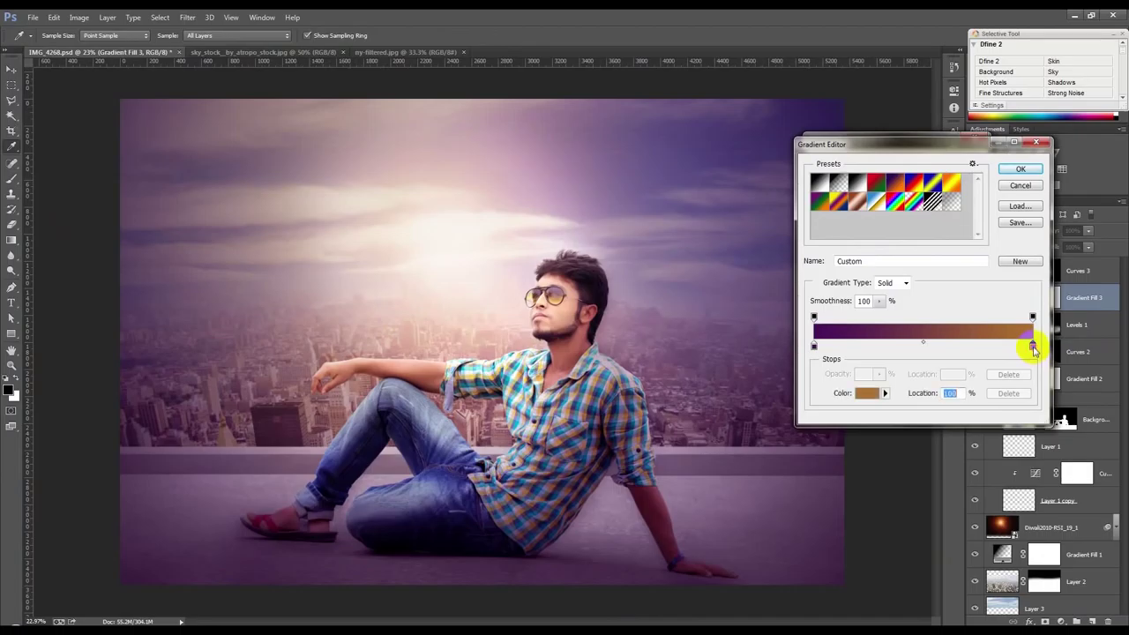
double_click(1033, 348)
mouse_move(885, 203)
left_mouse_down()
mouse_move(878, 184)
mouse_move(870, 201)
mouse_move(857, 194)
mouse_move(872, 202)
mouse_move(861, 212)
left_mouse_up()
left_click(986, 191)
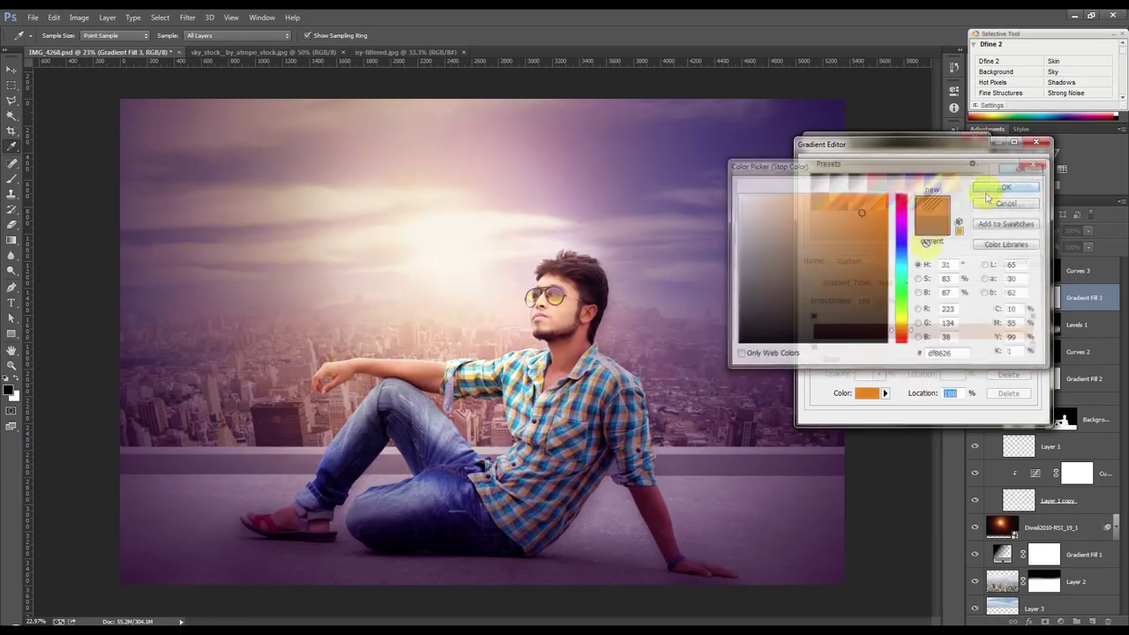
Set the left stop to dark purple-blue 2b1e5a, apply the gradient fill, and select Curves 3.
double_click(811, 348)
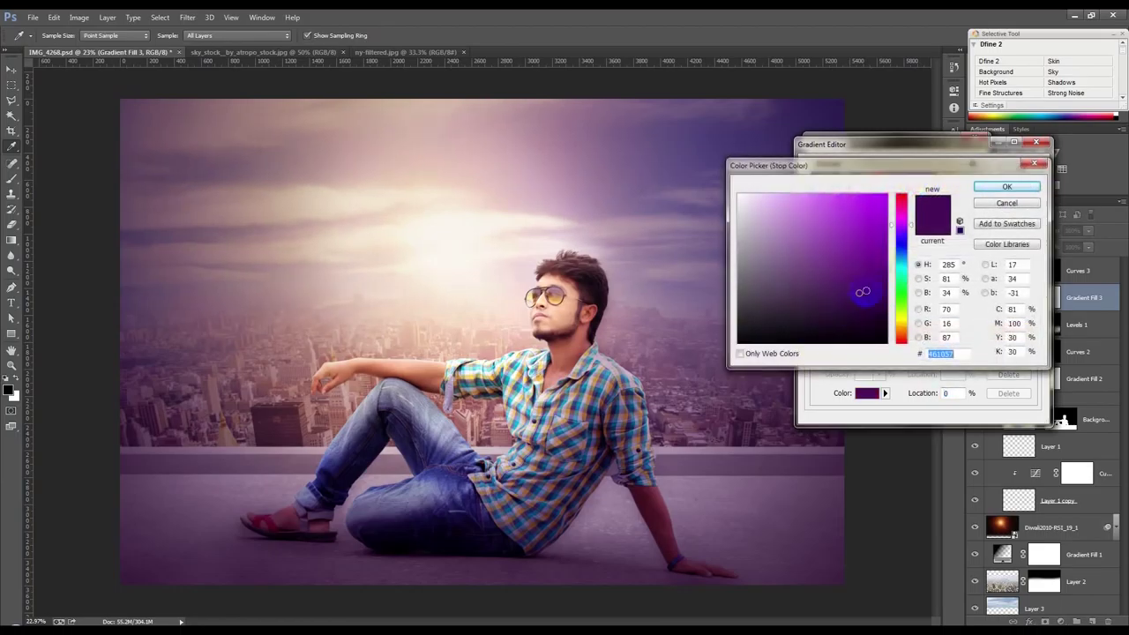
left_click(902, 255)
left_click_drag(902, 253, 907, 240)
left_click(873, 293)
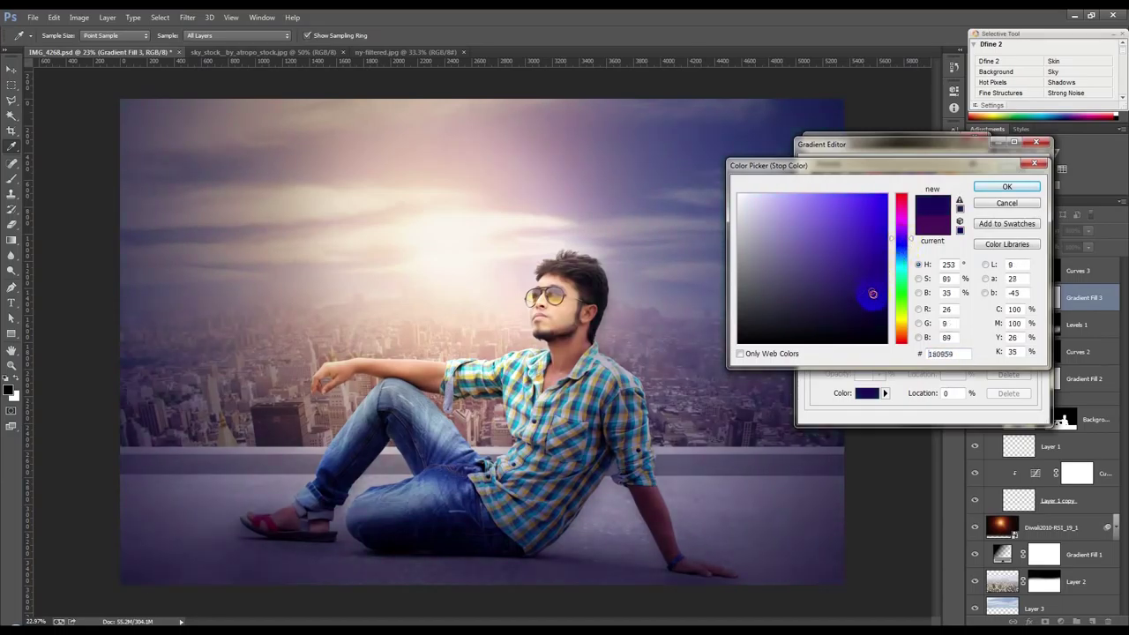
left_click_drag(874, 295, 853, 306)
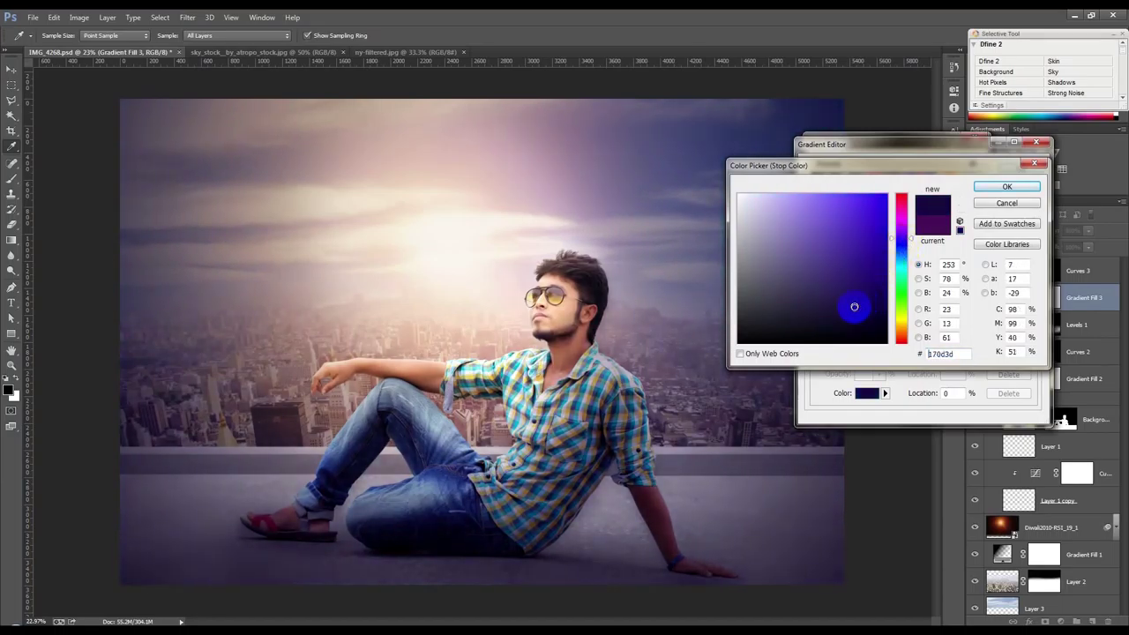
left_click_drag(850, 306, 837, 290)
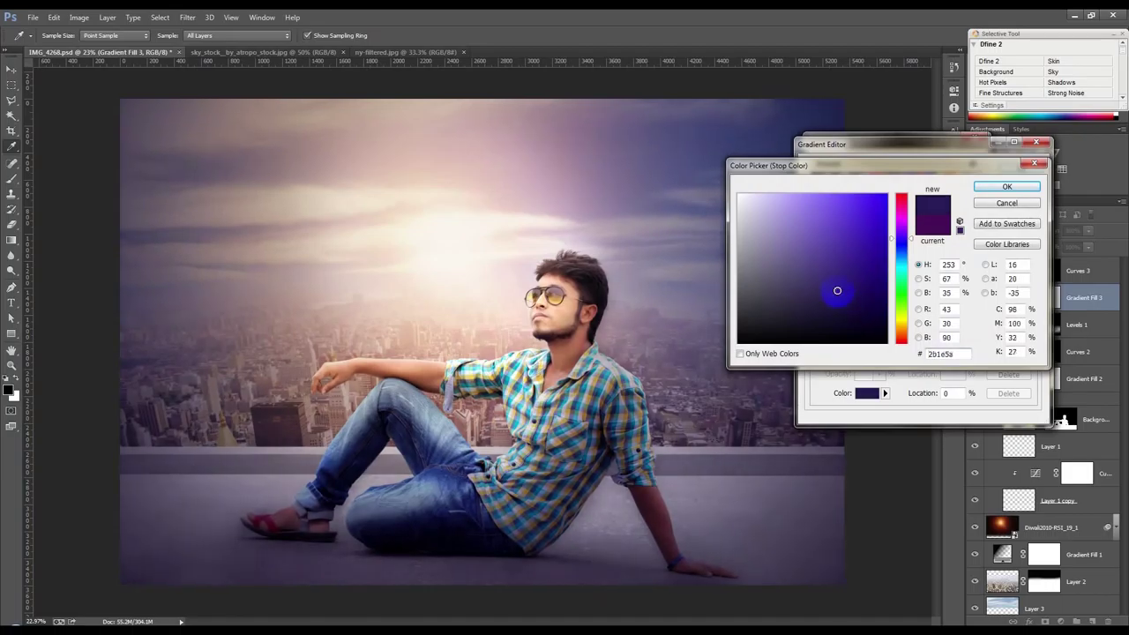
left_click(1006, 186)
left_click(1017, 186)
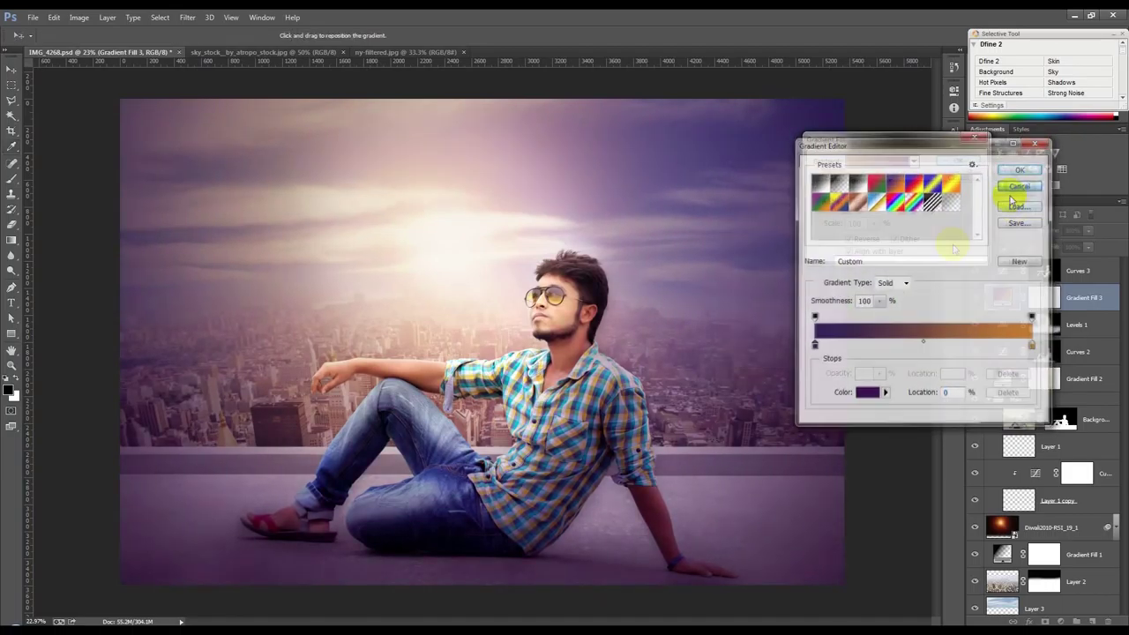
left_click(961, 161)
left_click(1044, 271)
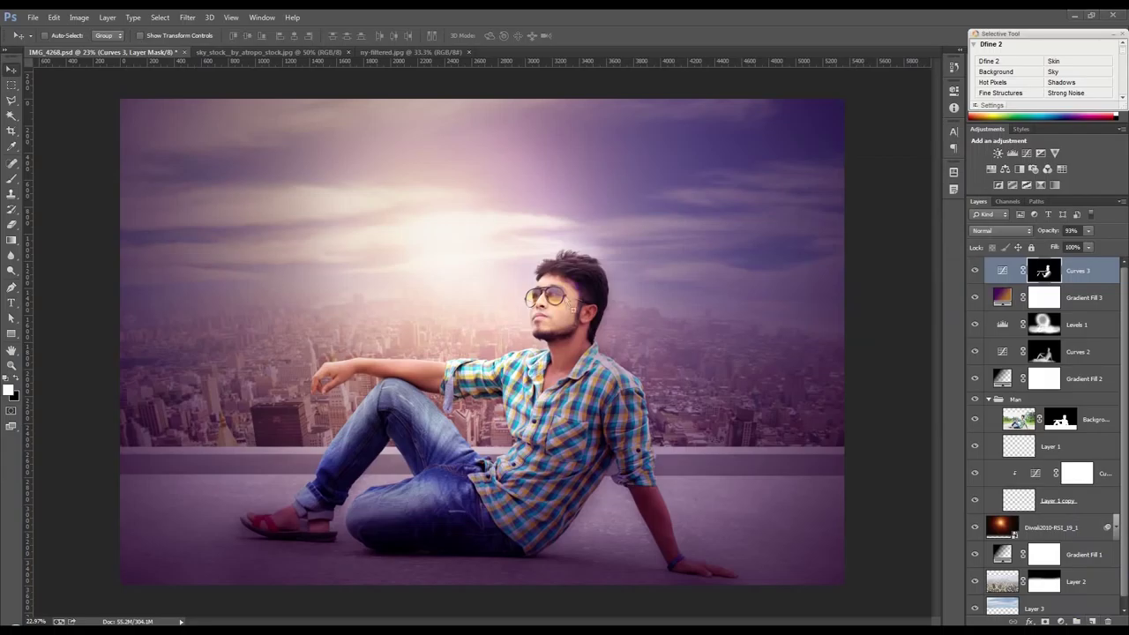
Position the fireworks image, enlarge it to about 220%, blend it in Screen mode, and commit.
left_click_drag(511, 290, 500, 264)
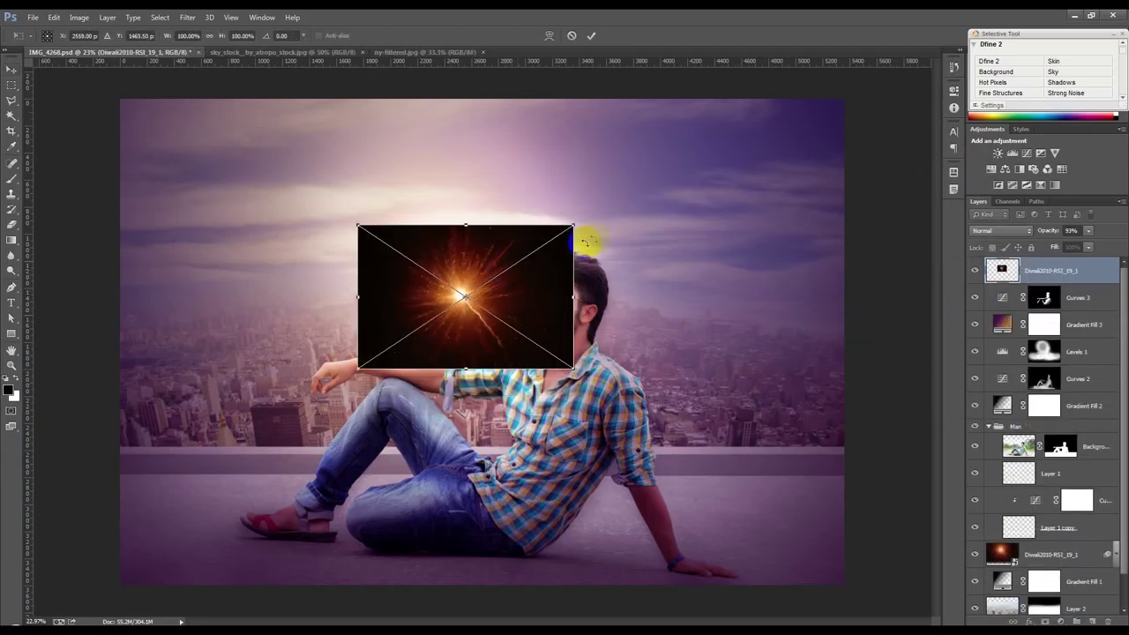
left_click_drag(573, 225, 718, 145)
left_click(1001, 230)
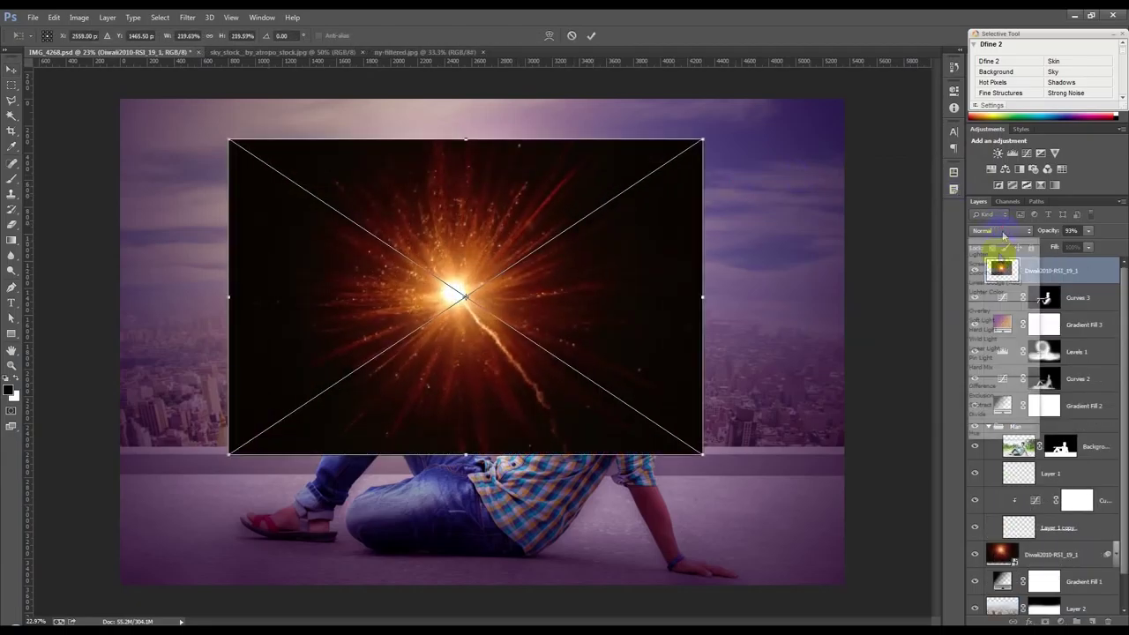
left_click(982, 338)
left_click_drag(562, 294, 591, 267)
left_click(594, 37)
Soften the fireworks glow with a 50.7 px Gaussian Blur and reposition it.
left_click(187, 16)
mouse_move(216, 144)
left_click(381, 230)
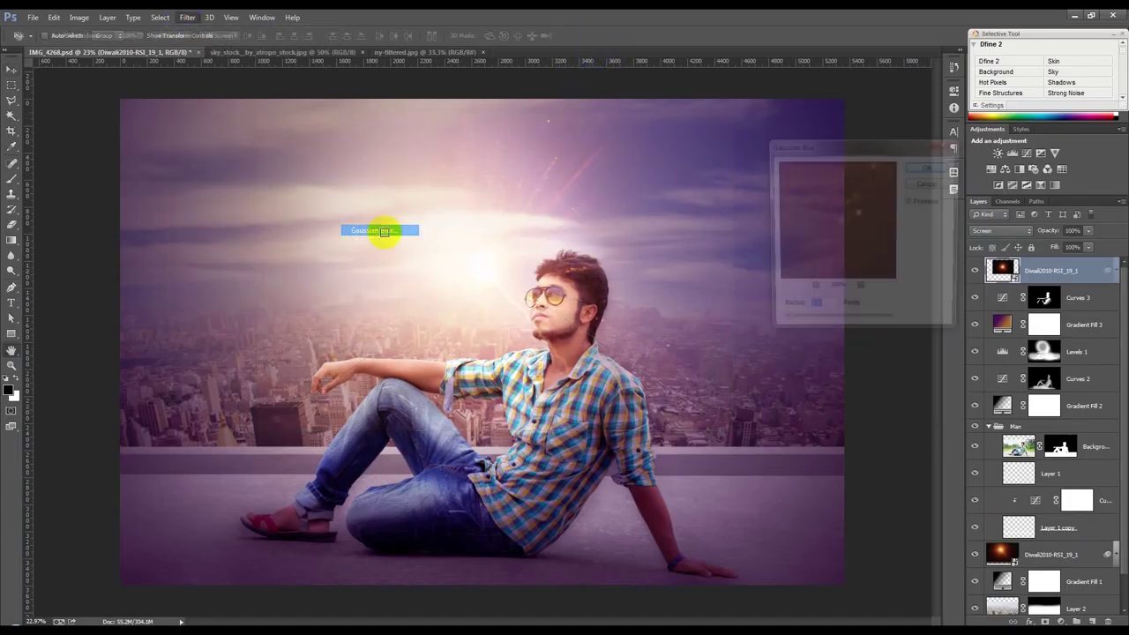
left_click_drag(788, 323, 846, 327)
left_click(928, 166)
key("v")
left_click_drag(547, 318, 524, 247)
Rasterize the glow layer and apply Levels with the black input at 52.
left_click(79, 16)
mouse_move(147, 50)
right_click(1021, 272)
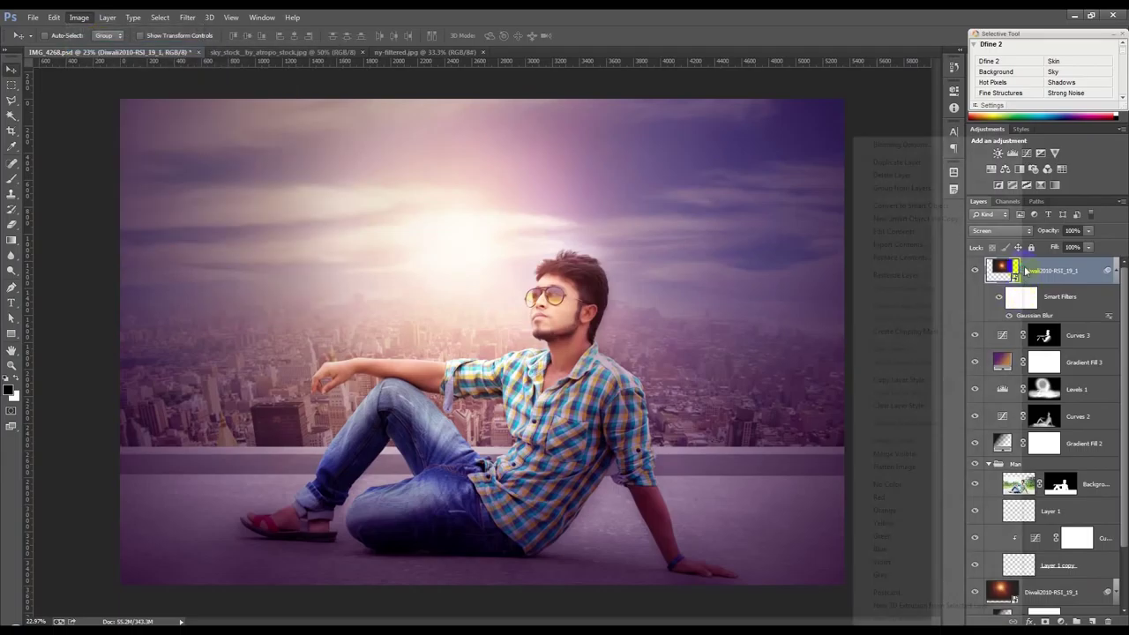
left_click(860, 277)
left_click(78, 17)
mouse_move(141, 46)
left_click(229, 57)
left_click_drag(588, 276, 619, 277)
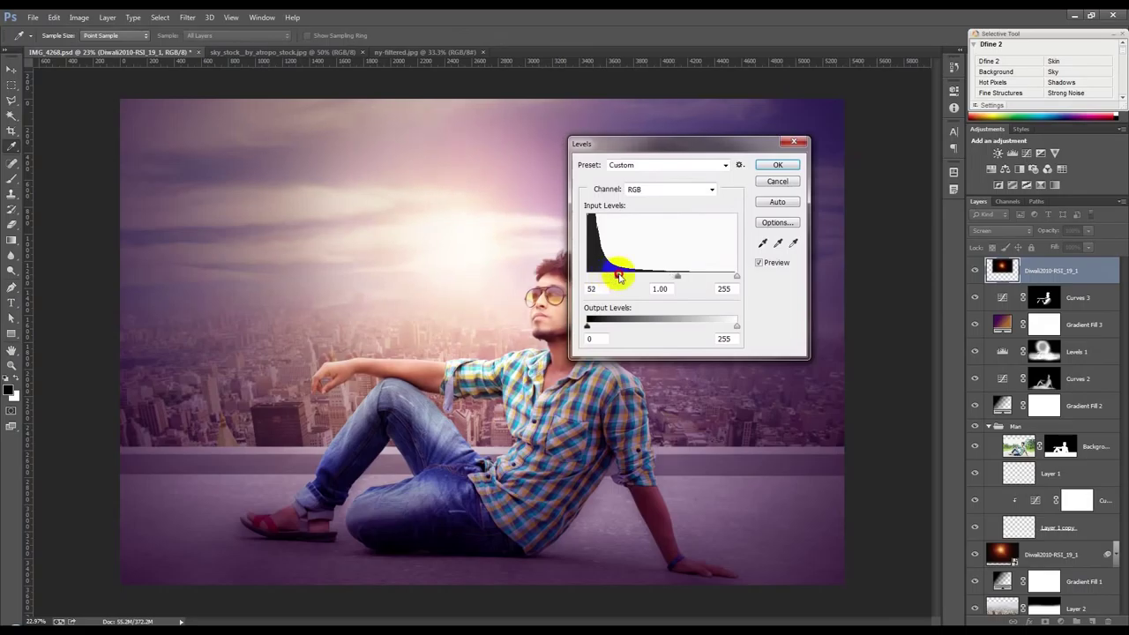
left_click(778, 165)
Move the glow right, scale it to about 127%, and stamp a merged copy of visible layers.
key("v")
left_click_drag(630, 235, 653, 237)
key("ctrl+t")
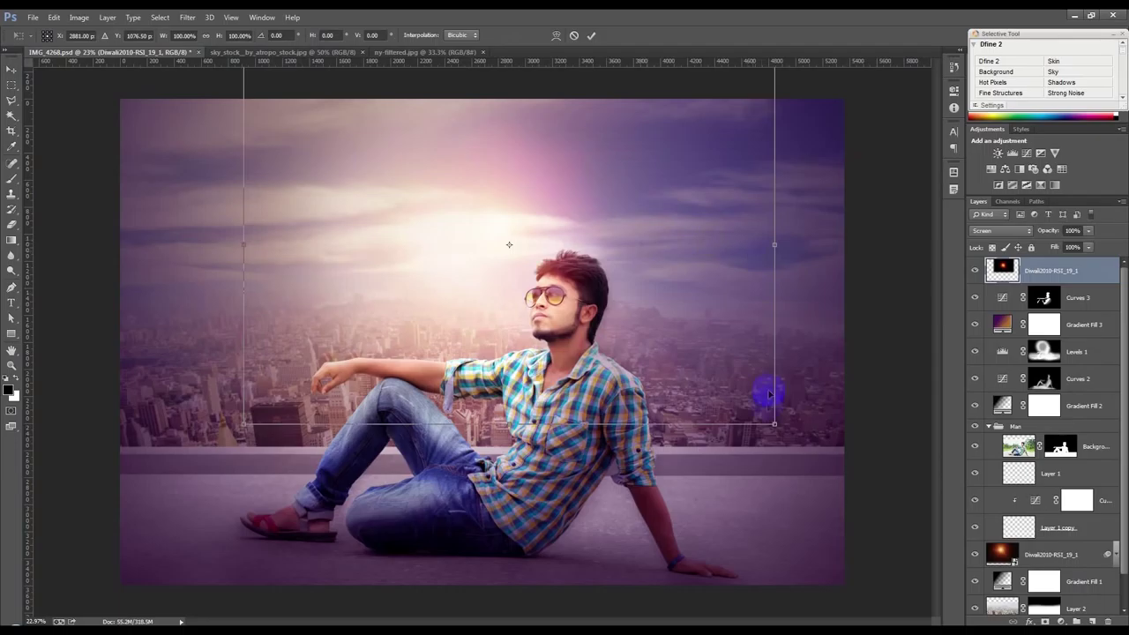
left_click_drag(774, 426, 710, 364)
key("Return")
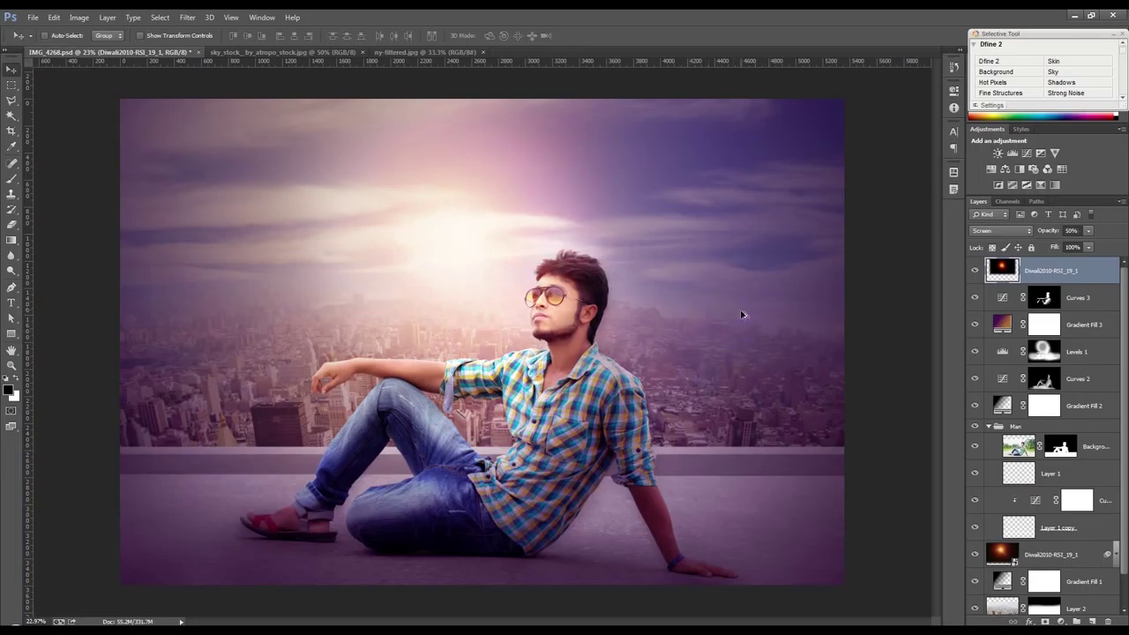
key("ctrl+shift+alt+e")
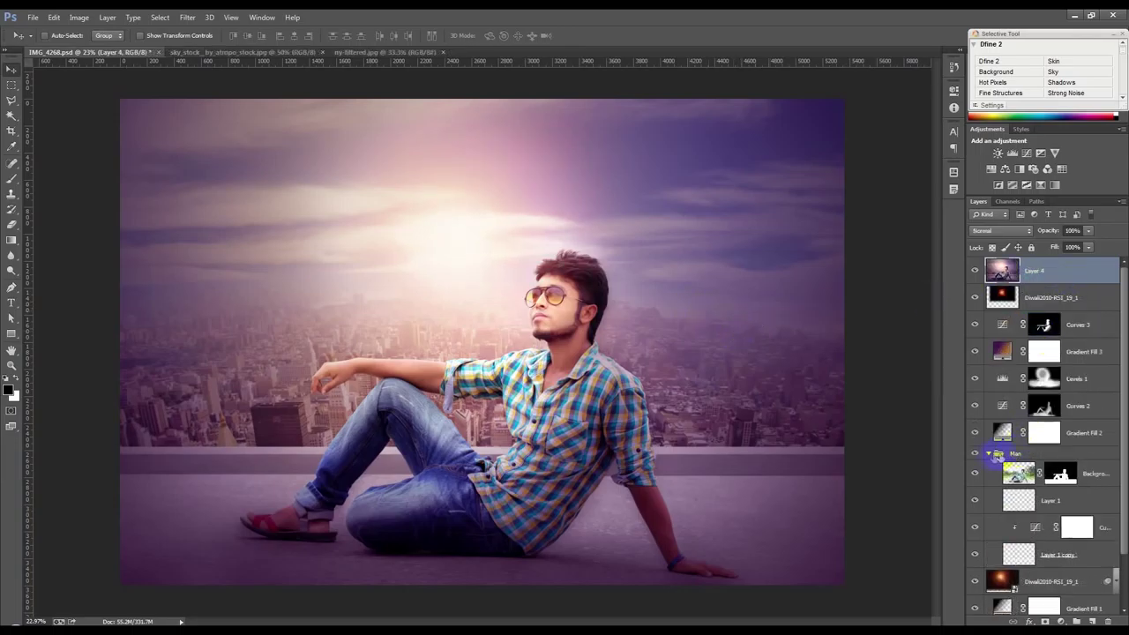
left_click(987, 453)
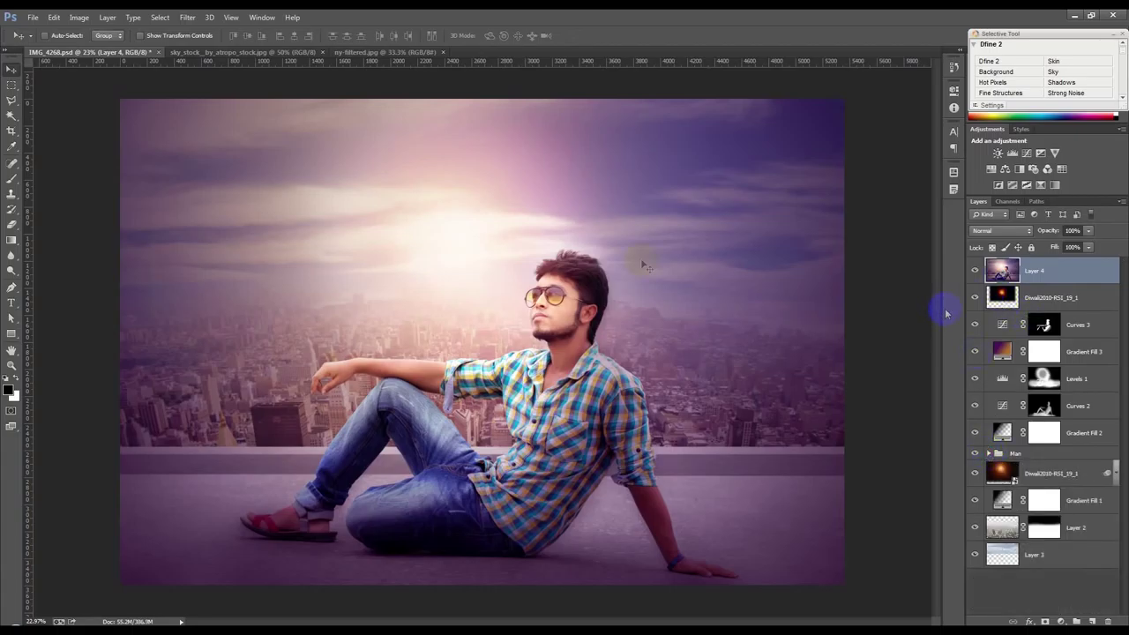
Delete the merged copy layer and add a new empty layer above Gradient Fill 2.
left_click(190, 18)
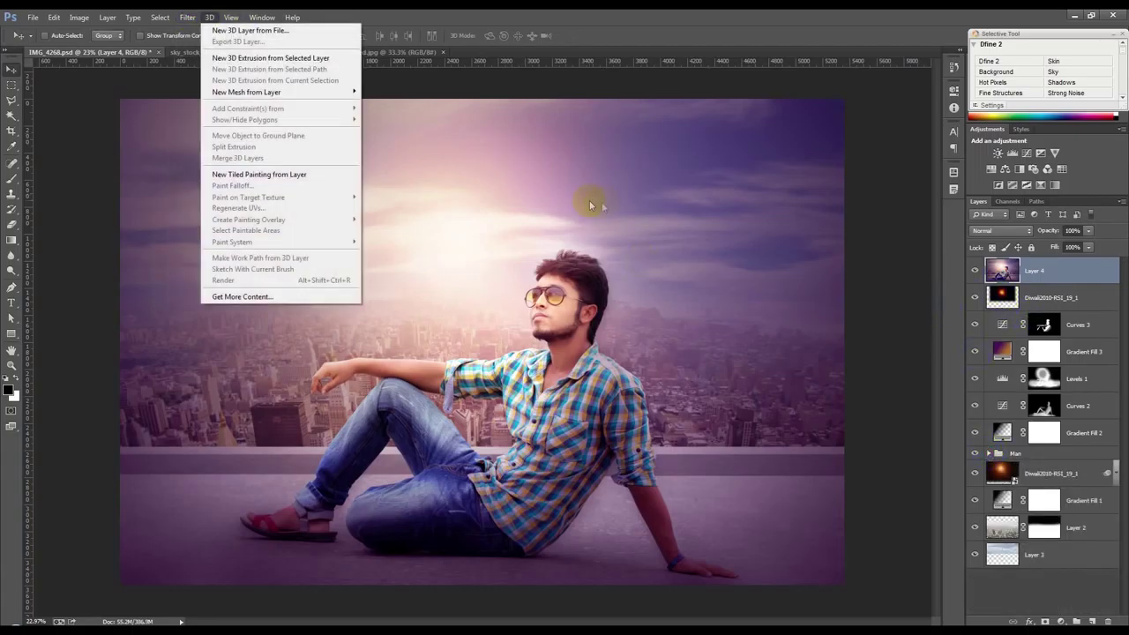
left_click(1092, 274)
key("Delete")
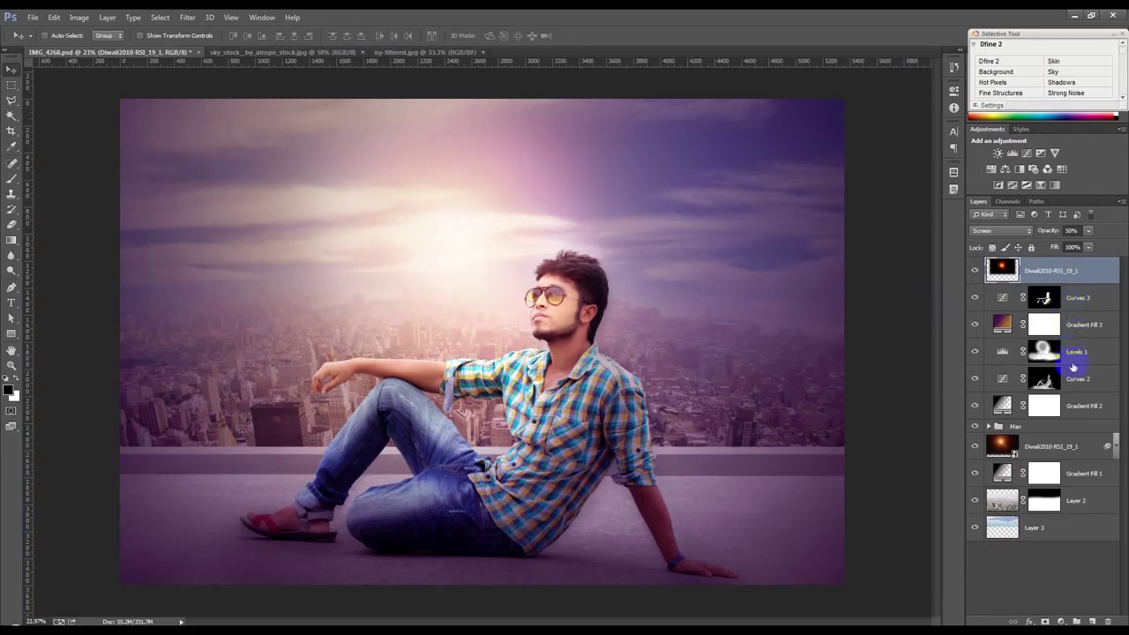
left_click(1077, 404)
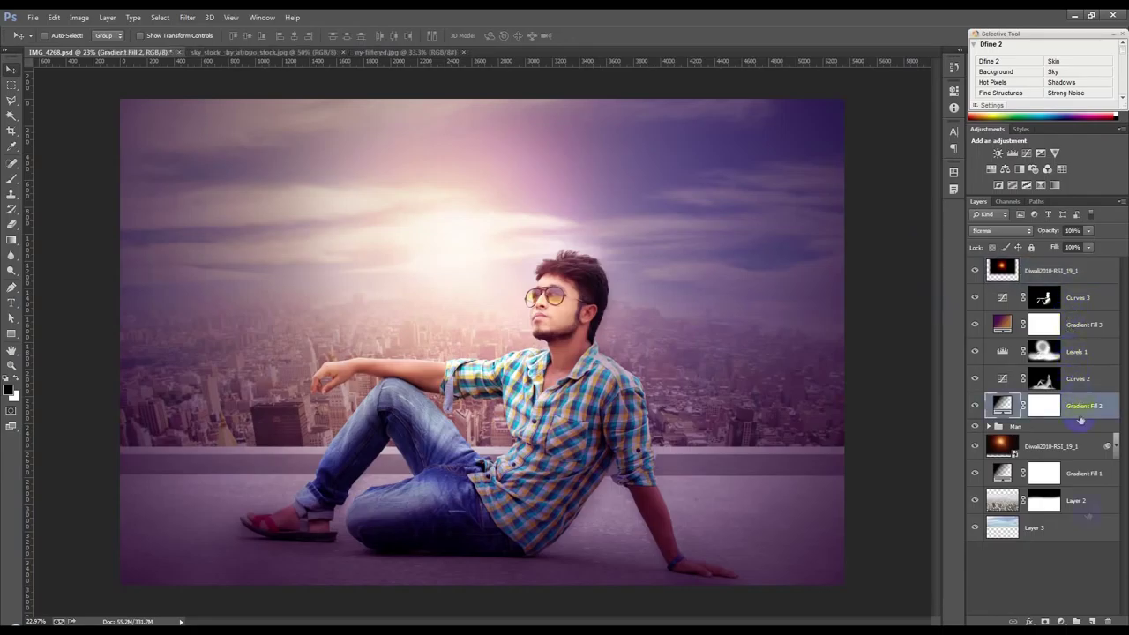
left_click(1093, 621)
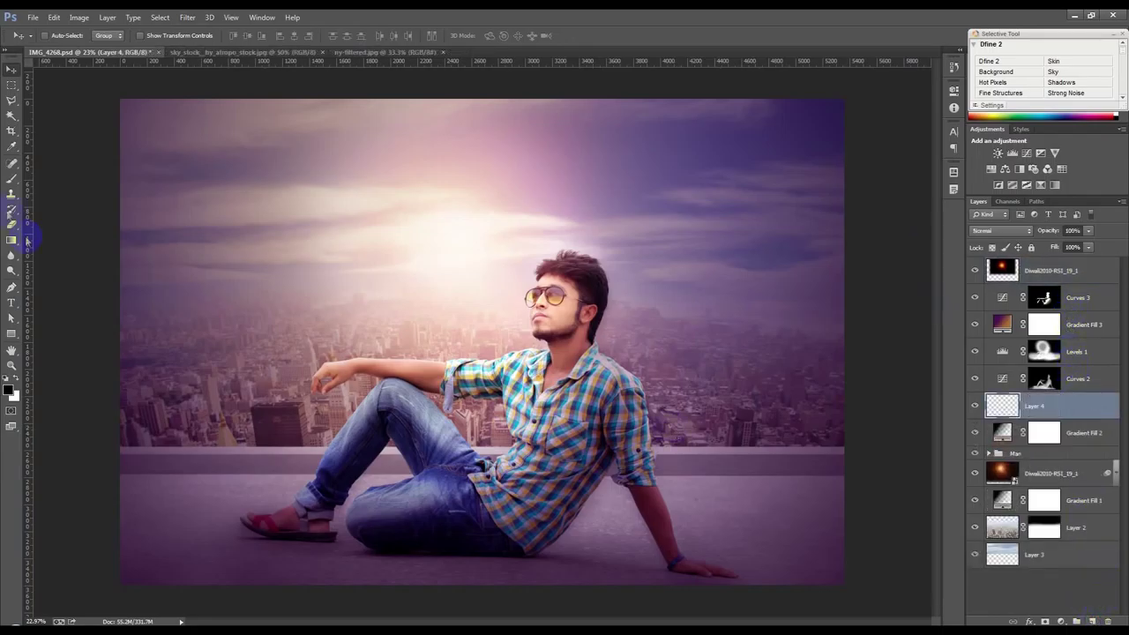
Pick the Brush, sample a light sky colour as foreground, and open the brush set options.
left_click(10, 180)
right_click(295, 315)
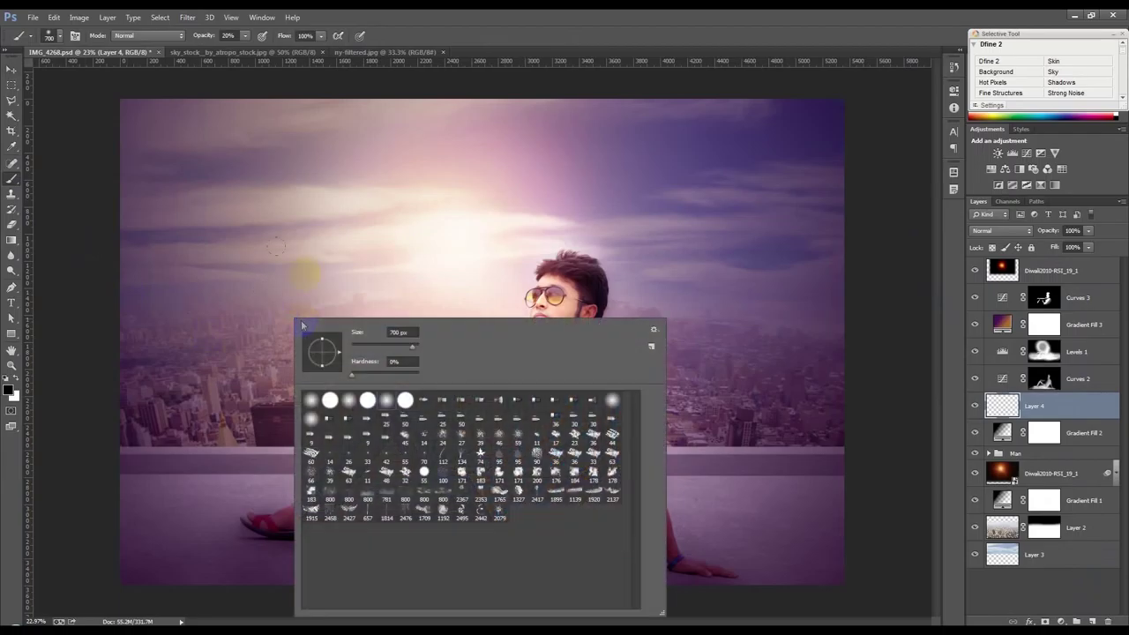
key("Return")
left_click(426, 229, "alt")
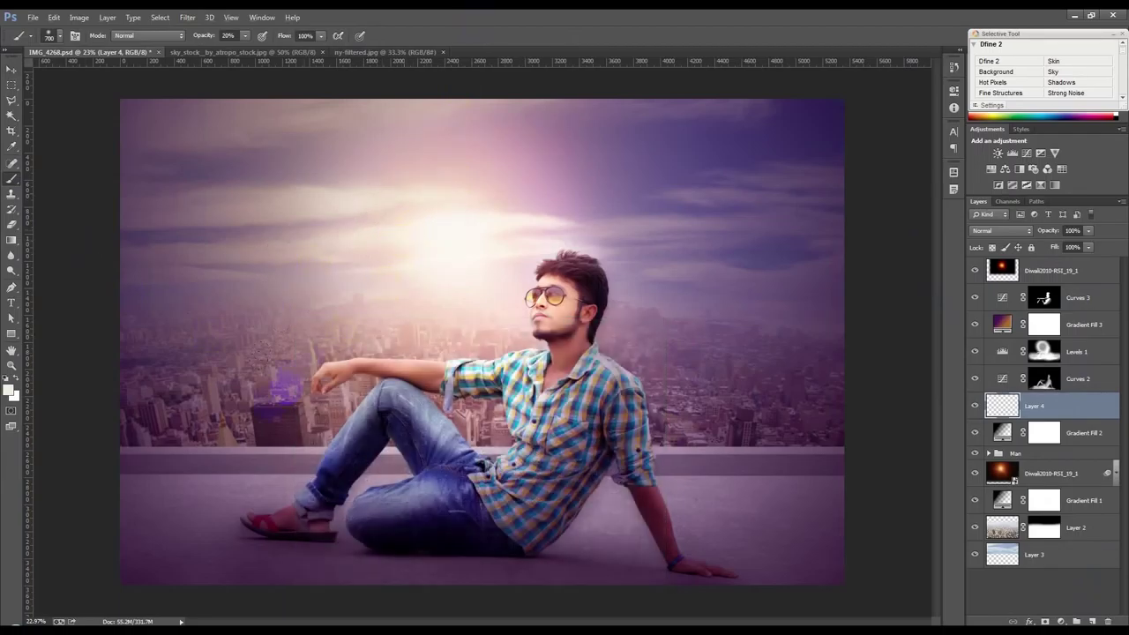
right_click(264, 410)
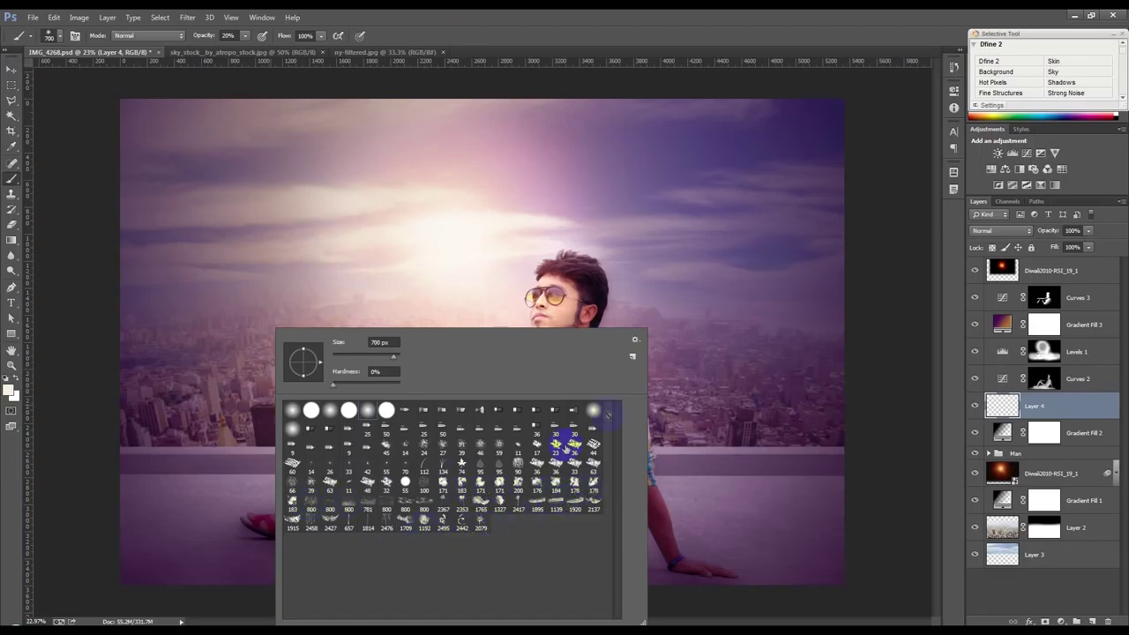
left_click(633, 358)
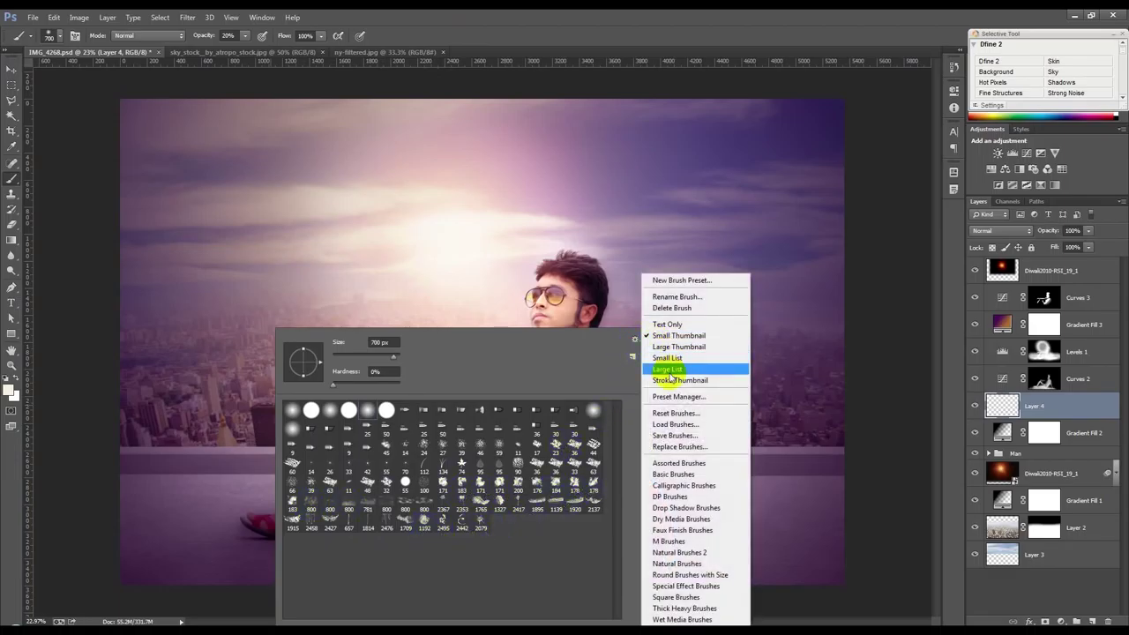
Load the AdonihsBrushes set from Downloads and choose brush 40.
left_click(674, 427)
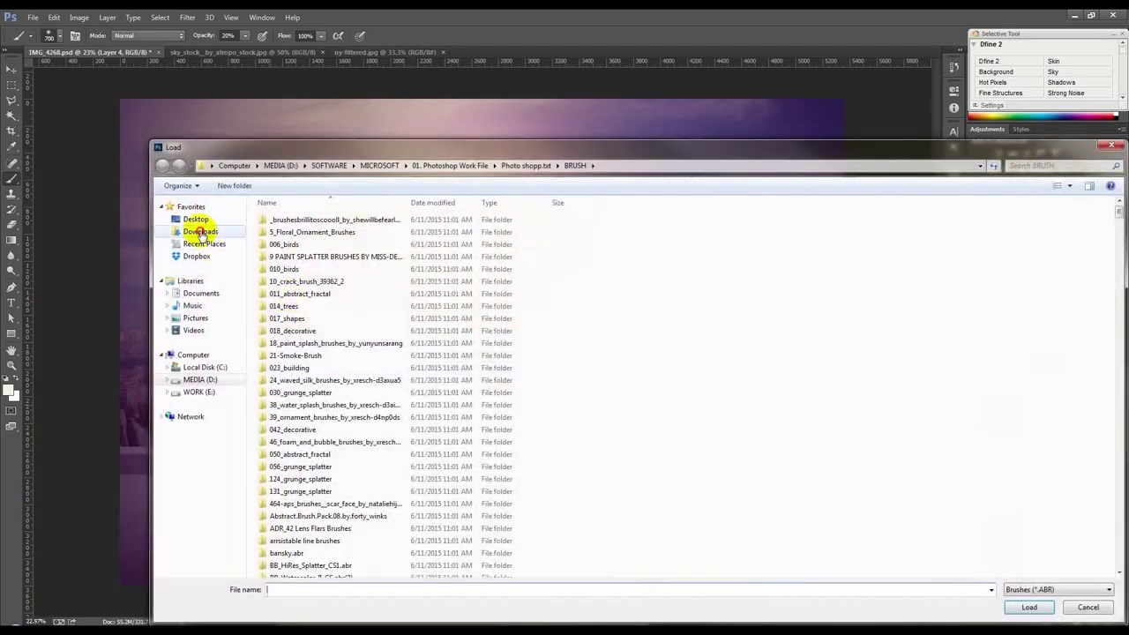
left_click(201, 231)
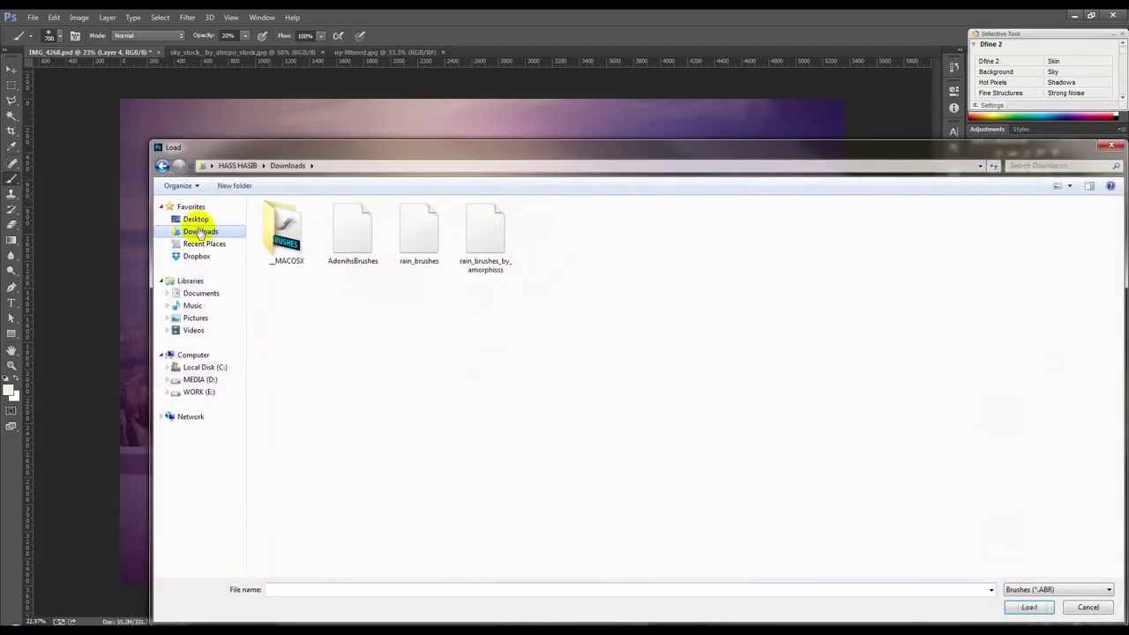
left_click(344, 263)
double_click(344, 263)
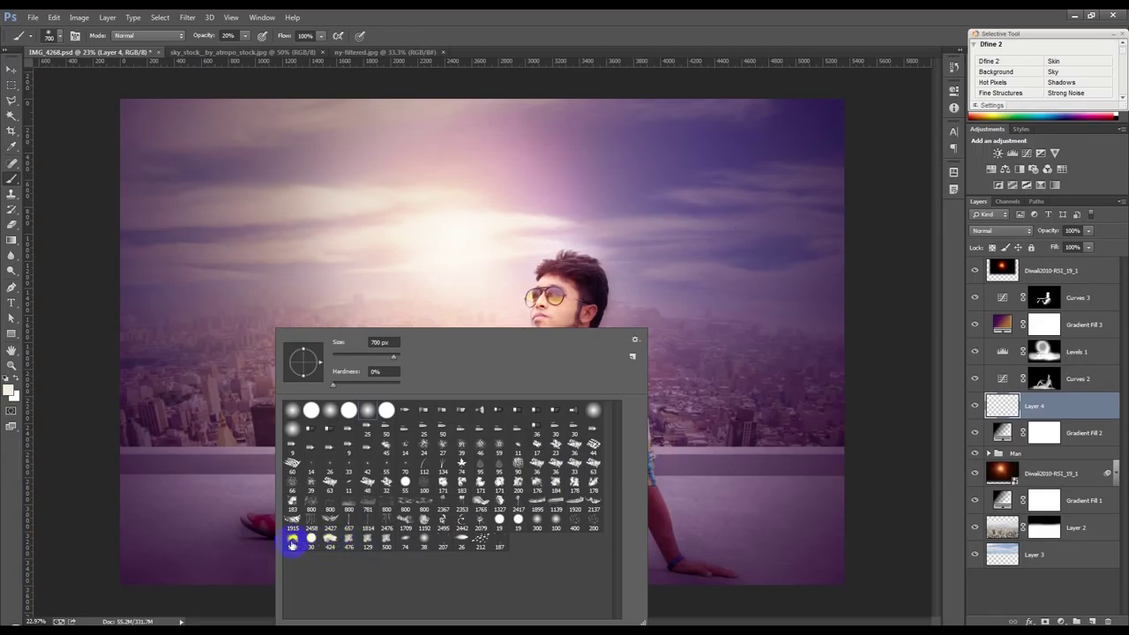
left_click(330, 547)
left_click(216, 529)
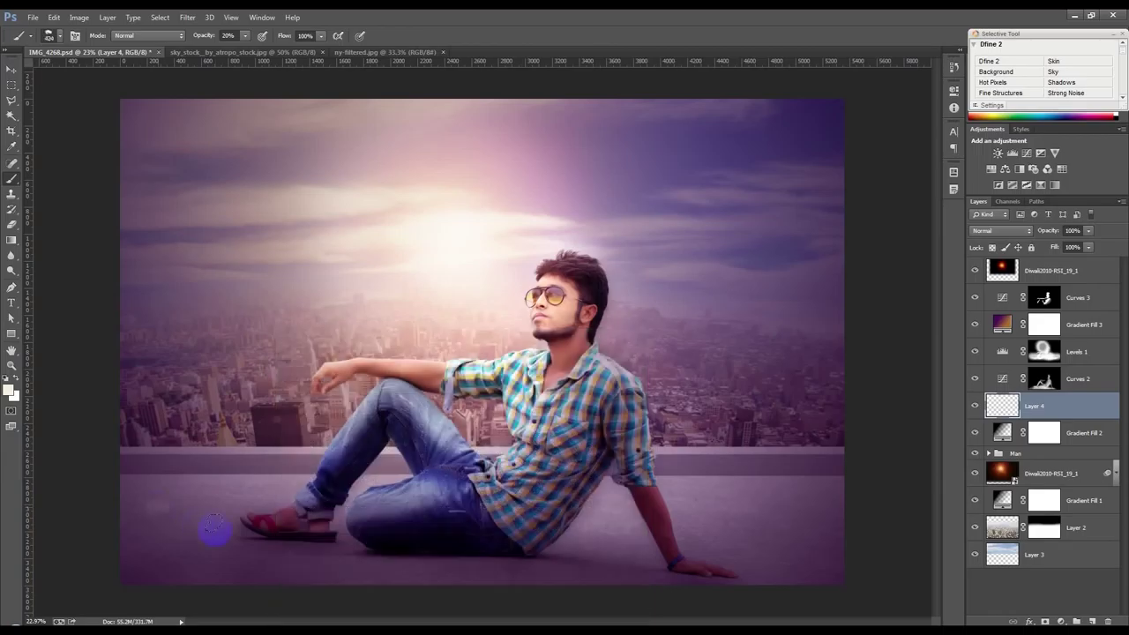
Paint whitish haze across the rooftop floor and shift it slightly lower.
key("ctrl+minus")
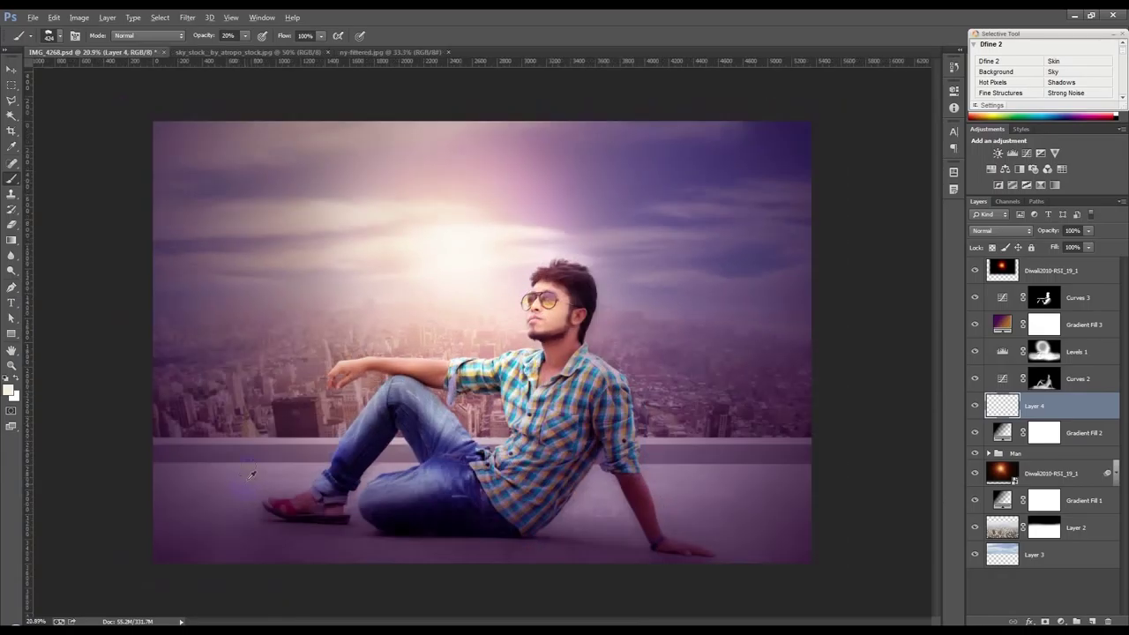
mouse_move(172, 520)
left_mouse_down()
mouse_move(376, 547)
mouse_move(680, 555)
mouse_move(805, 543)
mouse_move(455, 581)
mouse_move(139, 574)
mouse_move(132, 567)
mouse_move(473, 604)
mouse_move(665, 605)
mouse_move(853, 577)
mouse_move(421, 620)
mouse_move(223, 621)
mouse_move(41, 570)
left_mouse_up()
left_click(11, 69)
left_click_drag(790, 458, 796, 486)
left_click(185, 17)
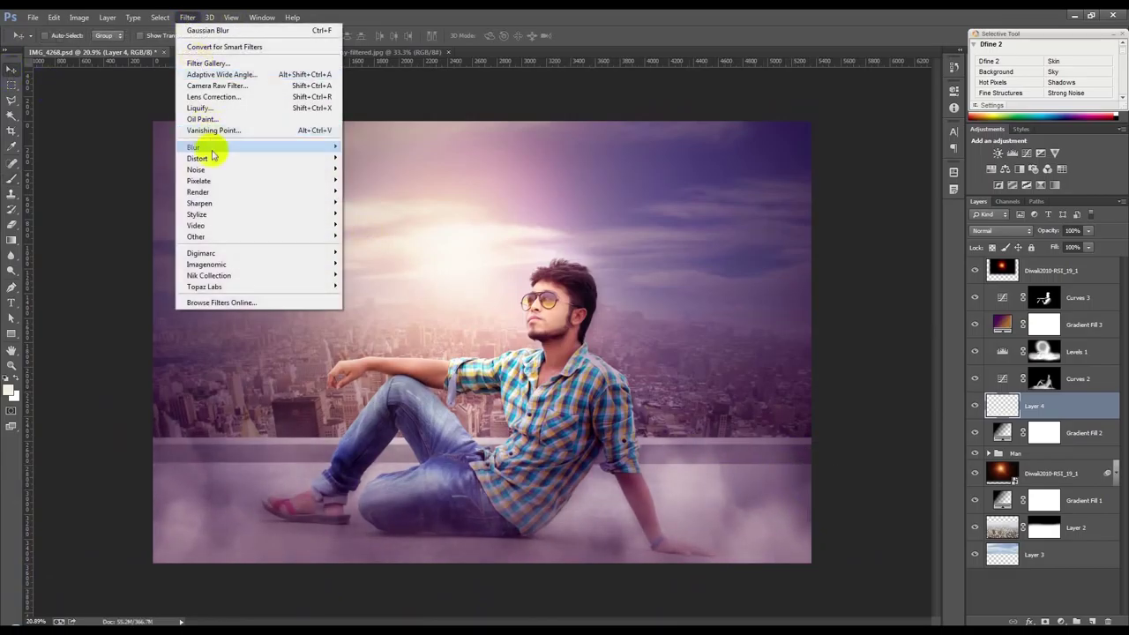
Apply a Gaussian Blur with an increased radius to the haze layer.
mouse_move(215, 146)
left_click(377, 226)
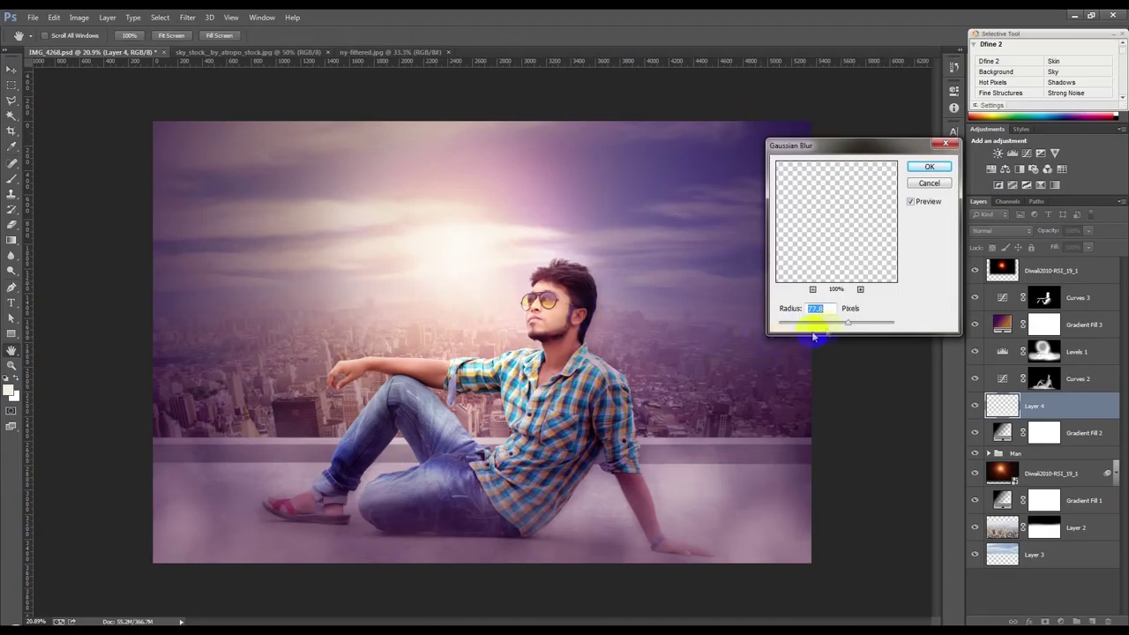
left_click_drag(818, 326, 848, 325)
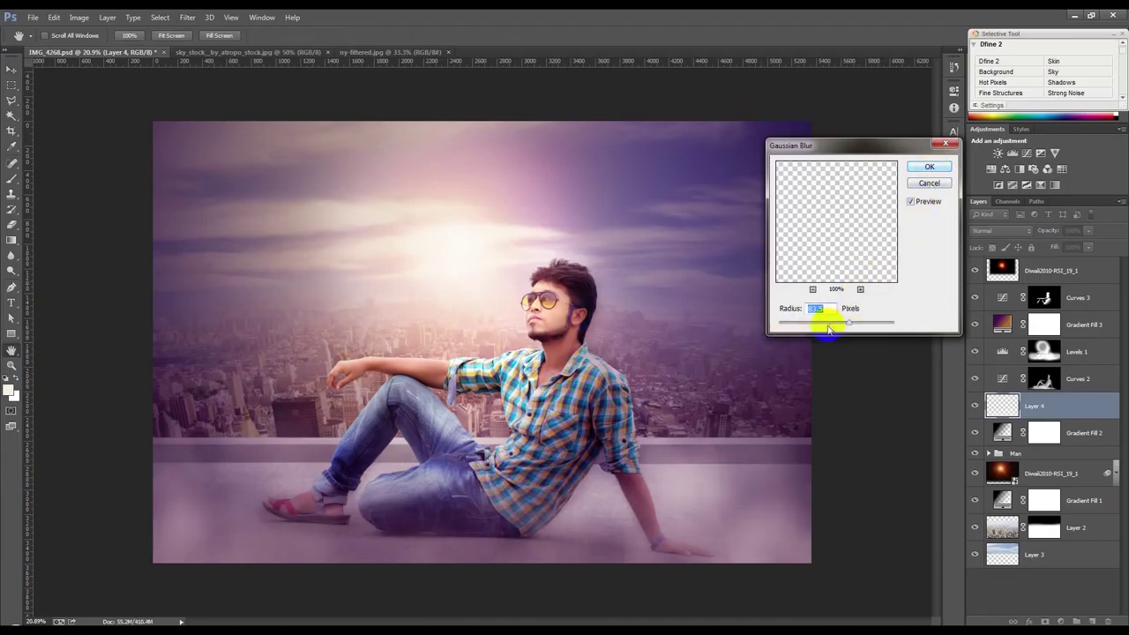
left_click_drag(830, 327, 837, 325)
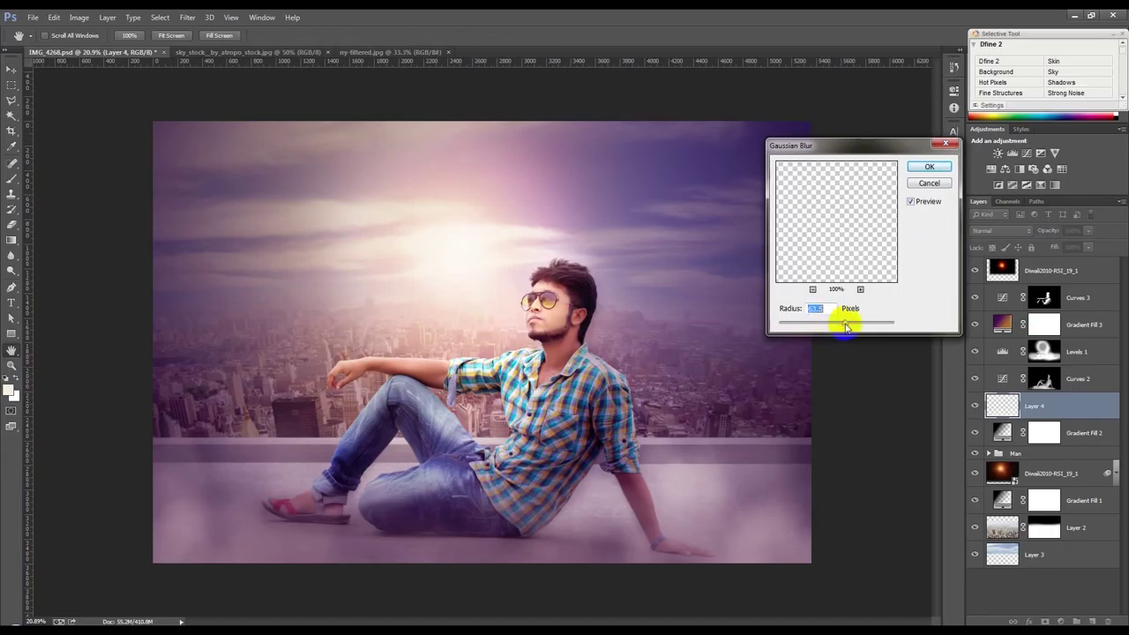
left_click(929, 167)
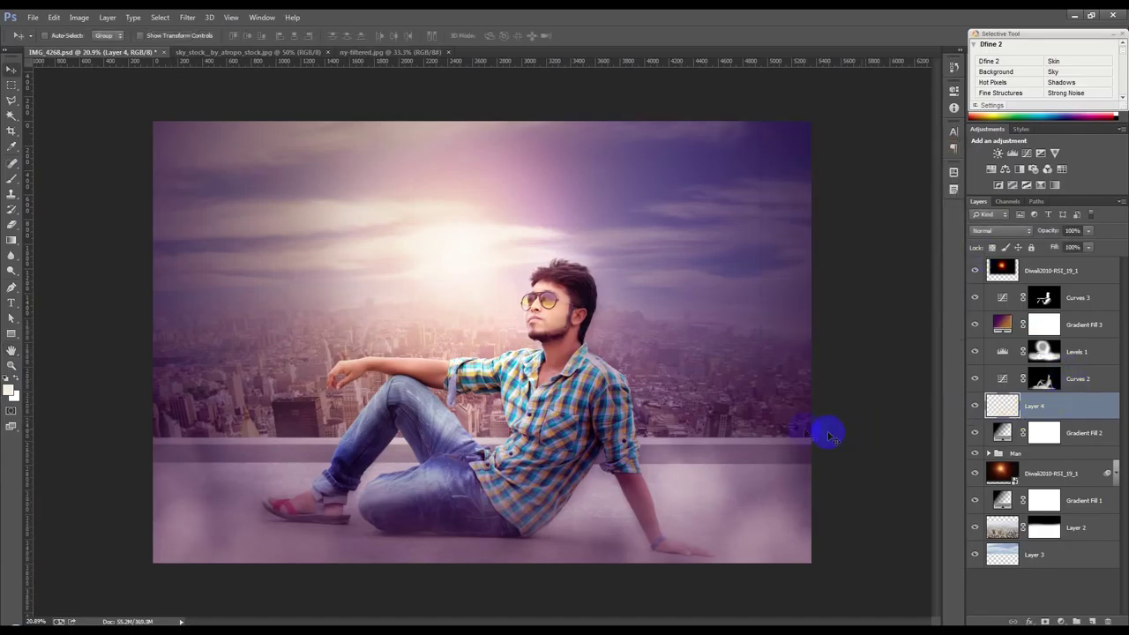
Move Layer 4 below Gradient Fill 1, then shift it up and enlarge it over the city.
left_click_drag(1020, 393, 1020, 514)
left_click_drag(885, 498, 813, 330)
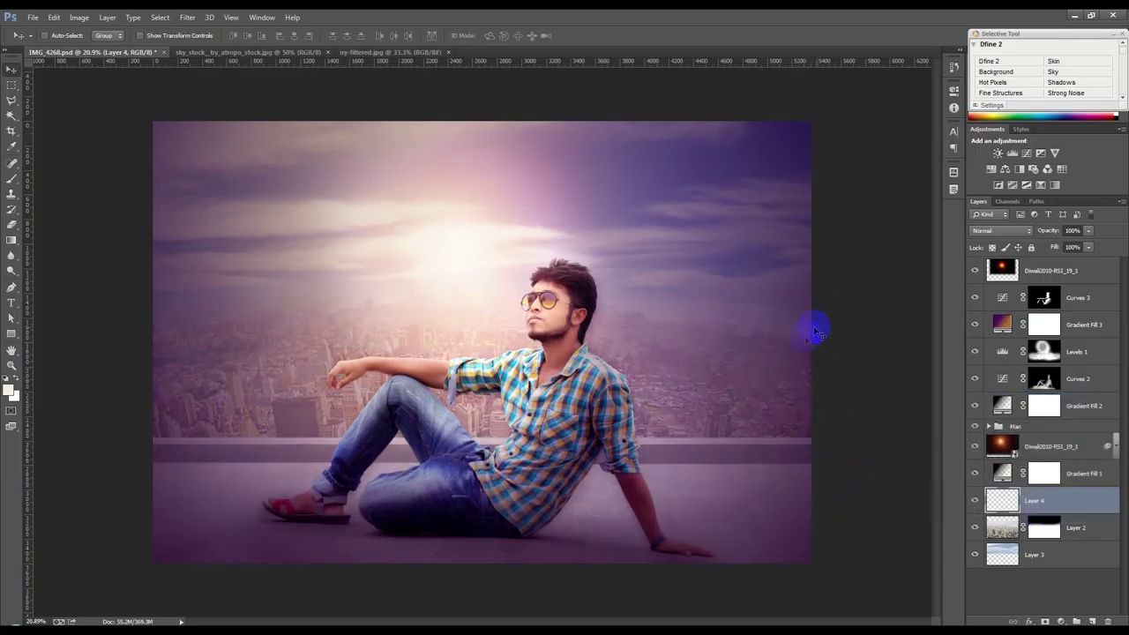
key("ctrl+t")
left_click_drag(811, 445, 854, 456)
left_click_drag(737, 351, 701, 380)
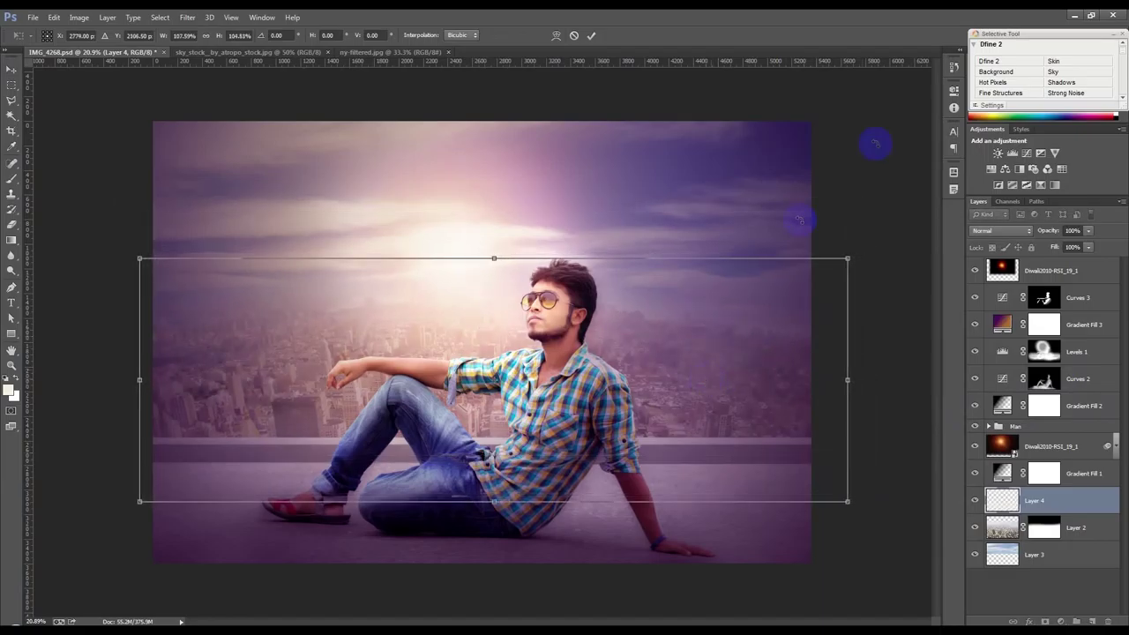
left_click(590, 36)
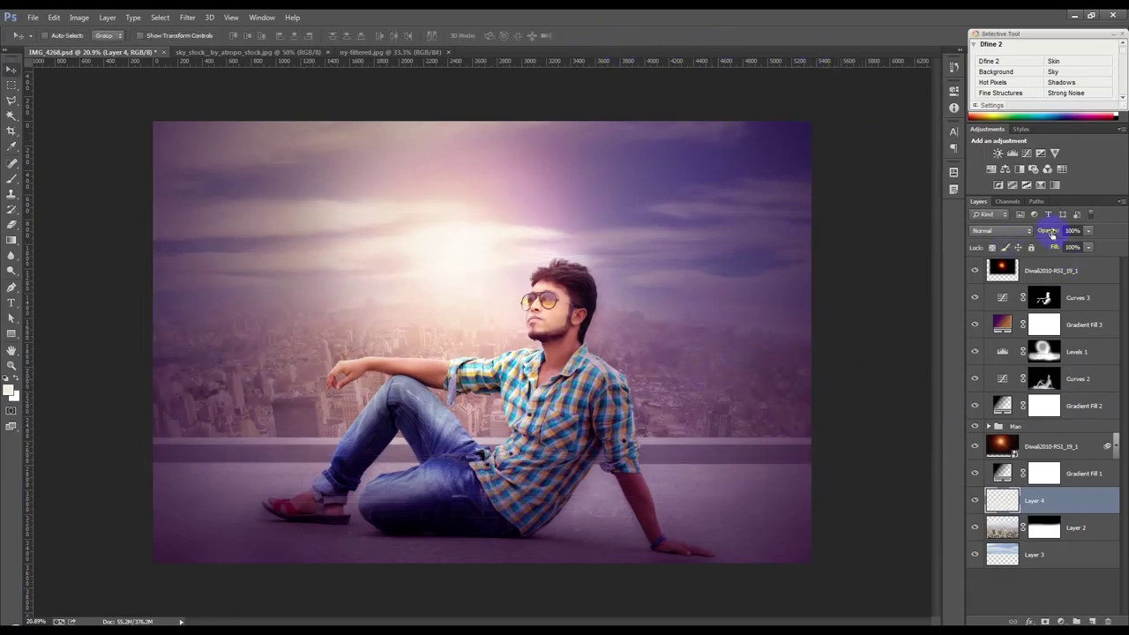
Select the Man group and add a new empty Layer 5 above it.
left_click(1084, 406)
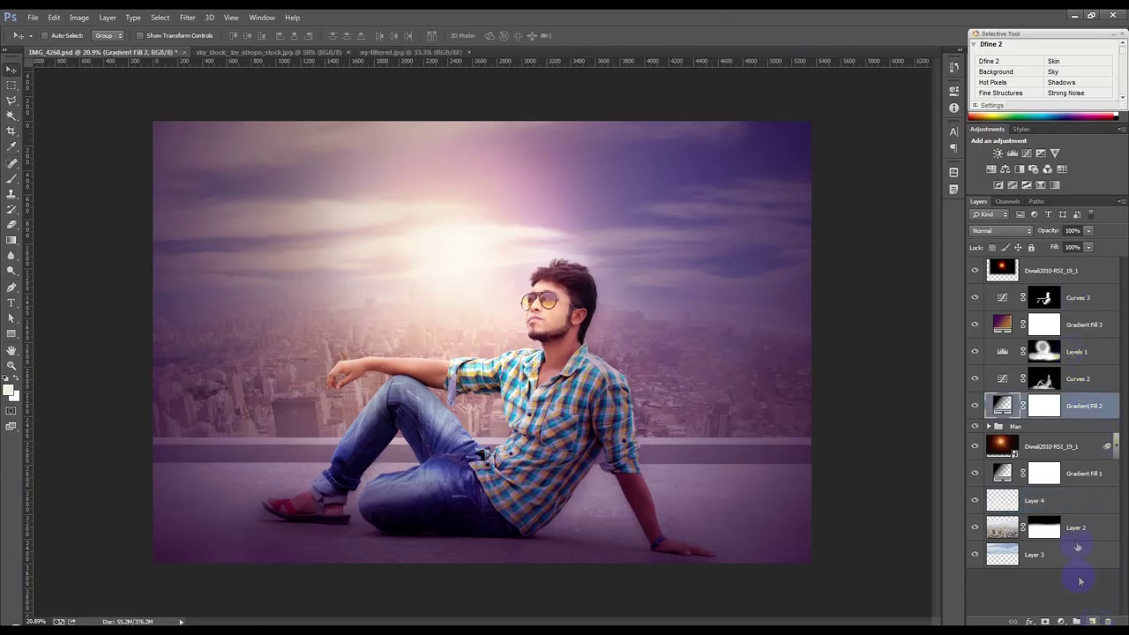
left_click(1034, 426)
left_click(1093, 621)
Set a pale cream foreground colour and choose a soft brush tip.
left_click(10, 390)
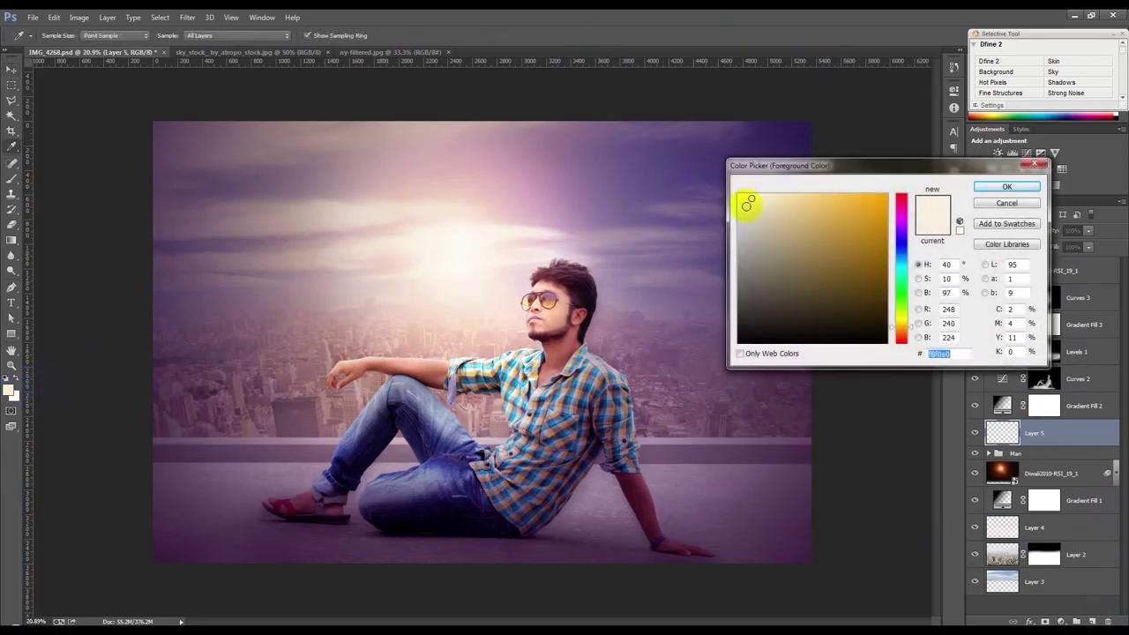
left_click(1007, 186)
key("v")
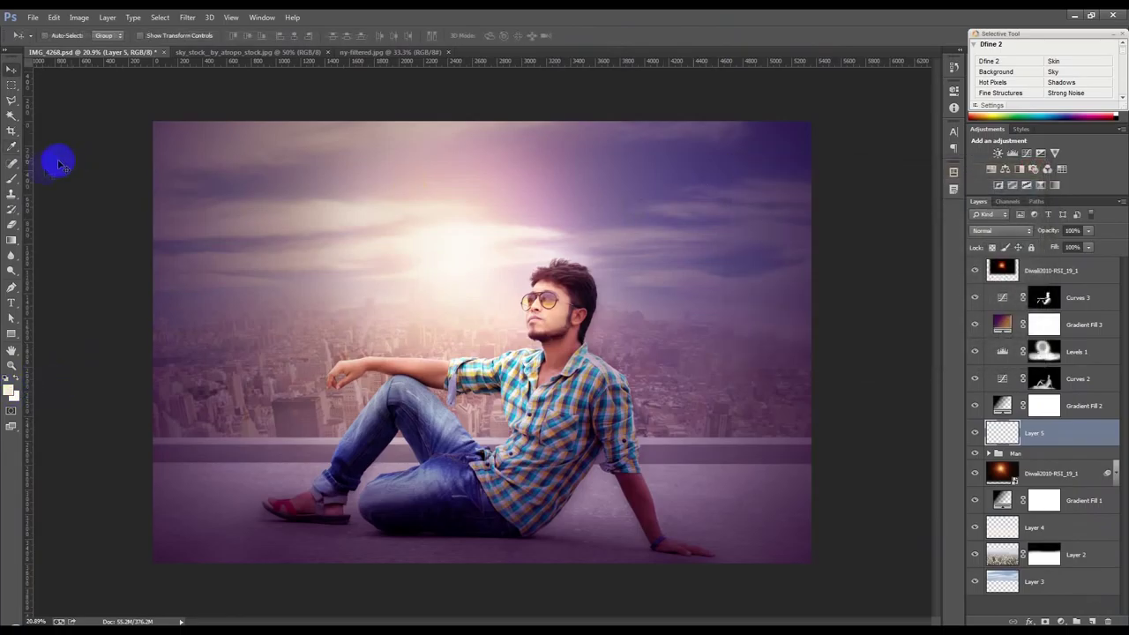
left_click(11, 178)
right_click(307, 252)
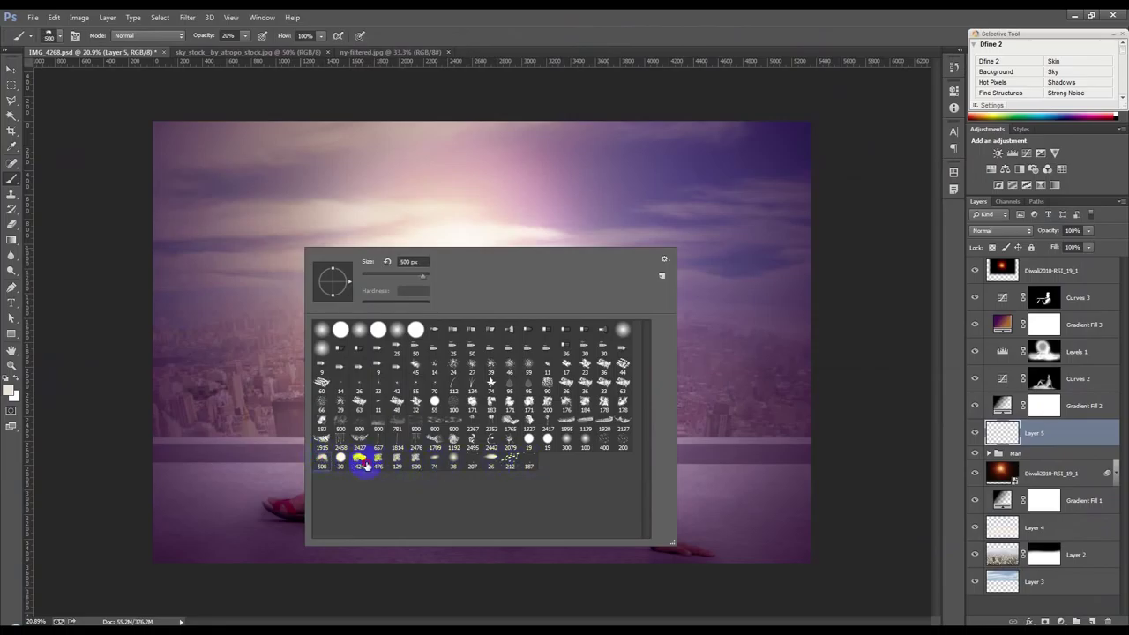
left_click(164, 549)
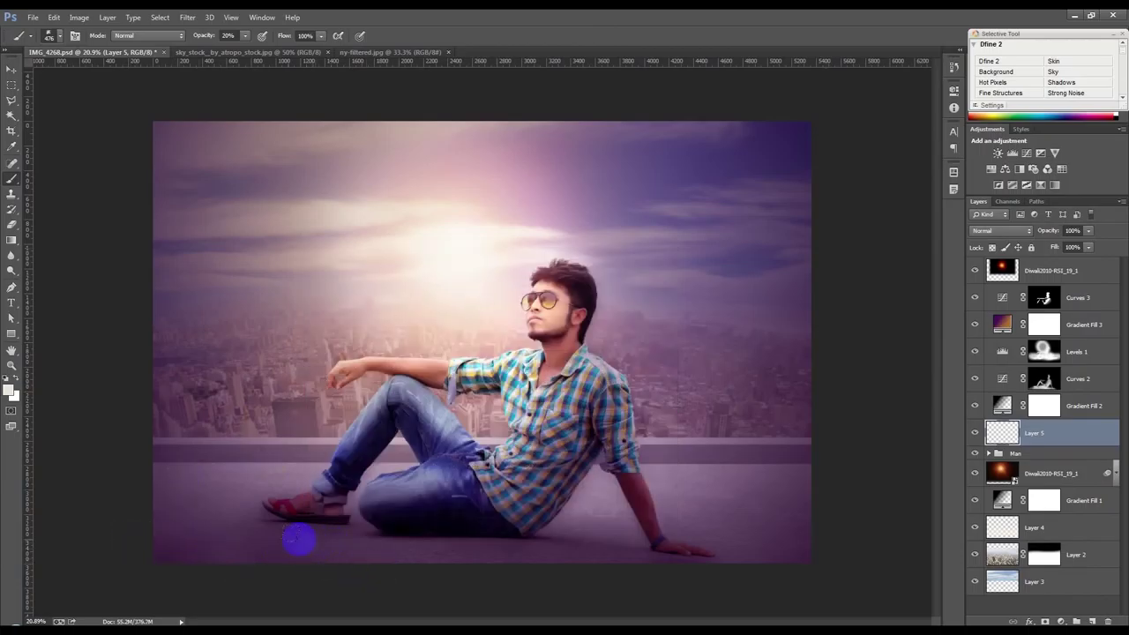
Move Layer 5 to sit just above Gradient Fill 2.
left_click(1023, 432)
left_click_drag(1023, 432, 1026, 399)
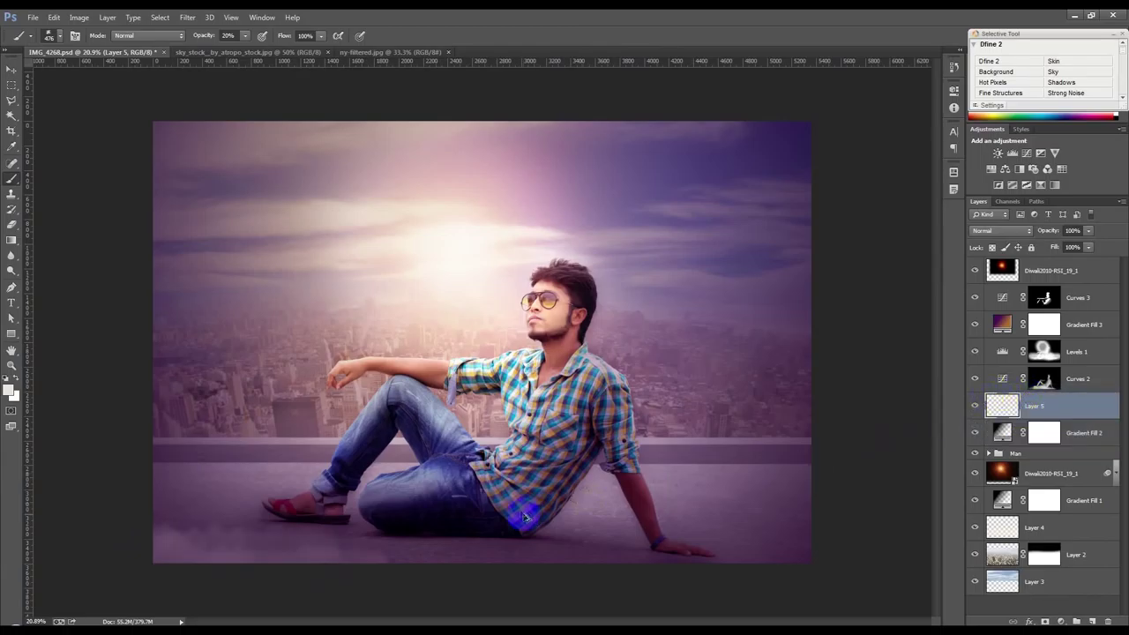
key("ctrl+z")
left_click(1024, 432)
left_click_drag(1042, 439, 1030, 402)
Paint soft pale haze across the rooftop floor with a large 1300–1400 px brush.
key("bracketright")
key("bracketright")
key("bracketright")
key("bracketright")
key("bracketright")
key("bracketright")
key("bracketright")
key("bracketright")
mouse_move(794, 584)
left_mouse_down()
mouse_move(578, 614)
mouse_move(417, 620)
mouse_move(220, 611)
mouse_move(69, 578)
mouse_move(91, 552)
mouse_move(366, 597)
mouse_move(517, 595)
mouse_move(705, 568)
mouse_move(98, 585)
mouse_move(508, 599)
mouse_move(719, 588)
mouse_move(848, 532)
mouse_move(434, 613)
mouse_move(552, 605)
mouse_move(204, 602)
mouse_move(139, 558)
mouse_move(125, 528)
mouse_move(496, 609)
mouse_move(557, 575)
mouse_move(245, 548)
mouse_move(778, 582)
mouse_move(732, 574)
left_mouse_up()
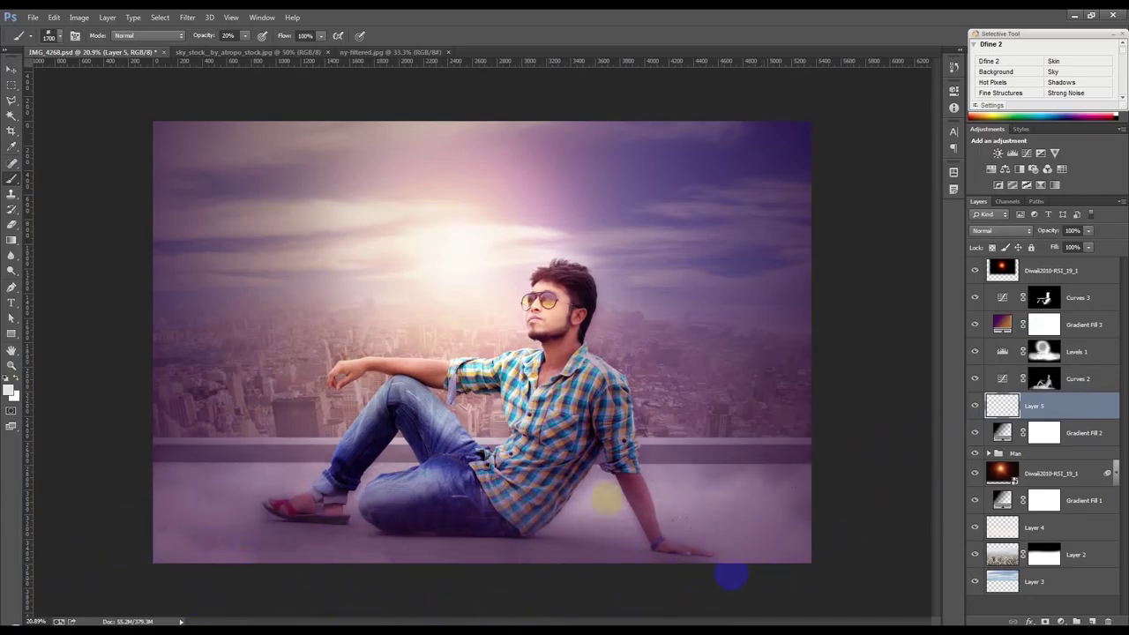
left_click_drag(199, 40, 499, 71)
mouse_move(802, 536)
left_mouse_down()
mouse_move(661, 619)
mouse_move(263, 625)
mouse_move(5, 587)
left_mouse_up()
mouse_move(133, 556)
left_mouse_down()
mouse_move(291, 560)
mouse_move(56, 612)
mouse_move(219, 553)
left_mouse_up()
key("bracketleft")
key("bracketleft")
key("bracketleft")
key("bracketleft")
left_click_drag(203, 35, 148, 36)
left_click_drag(776, 520, 291, 516)
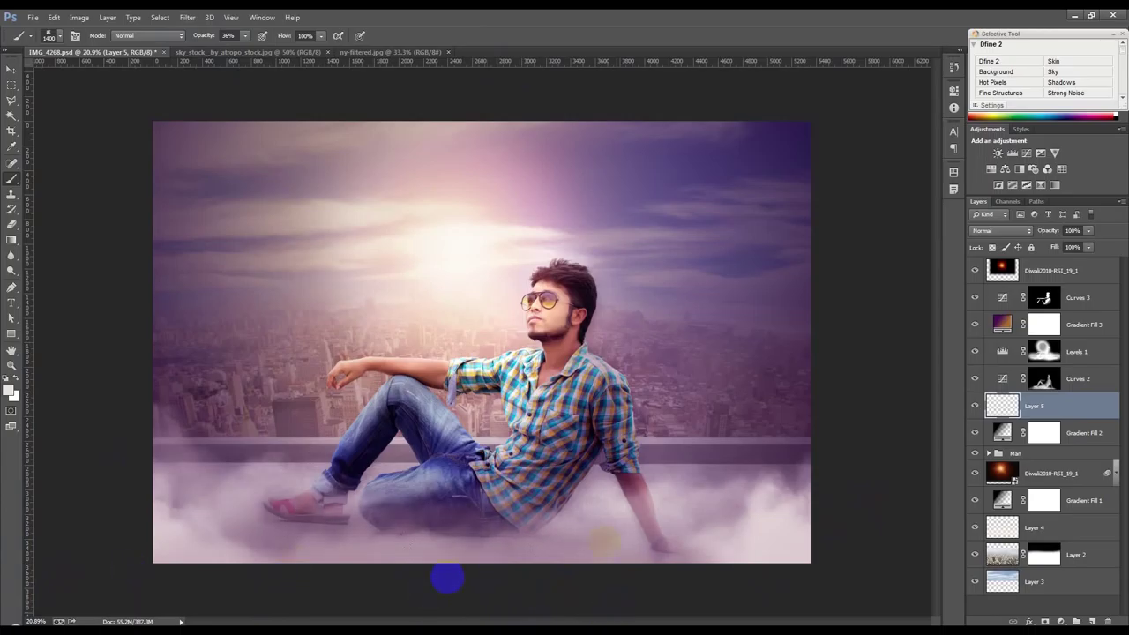
Lower Layer 5's opacity to 67% and select the top Diwali2010-RSI_19_1 glow layer.
left_click_drag(1044, 231, 1024, 231)
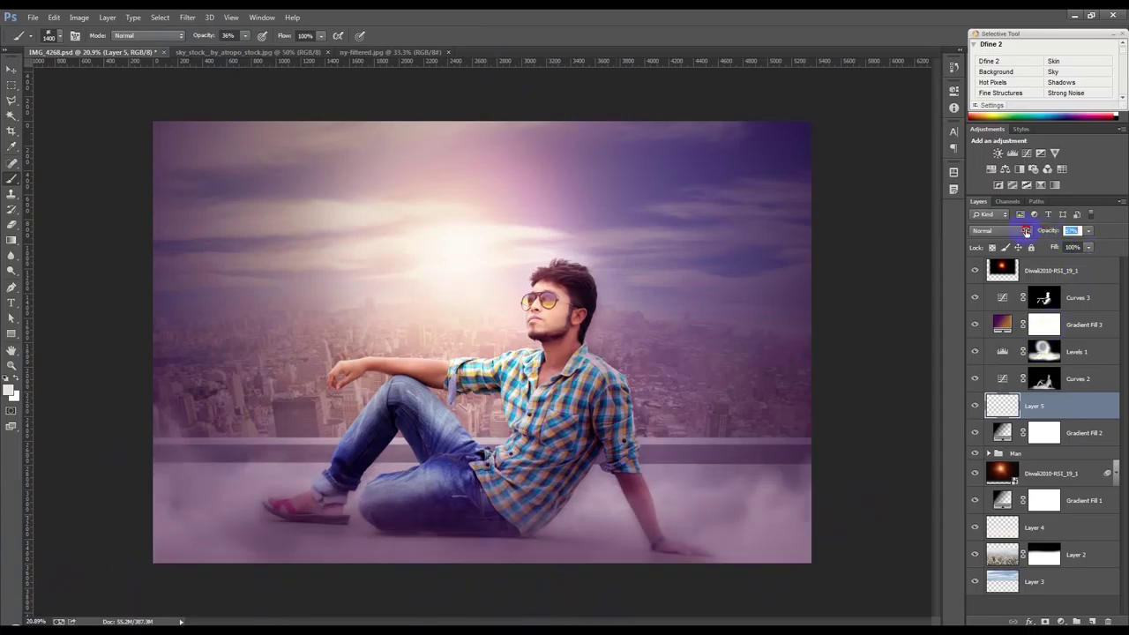
left_click(187, 17)
left_click(186, 16)
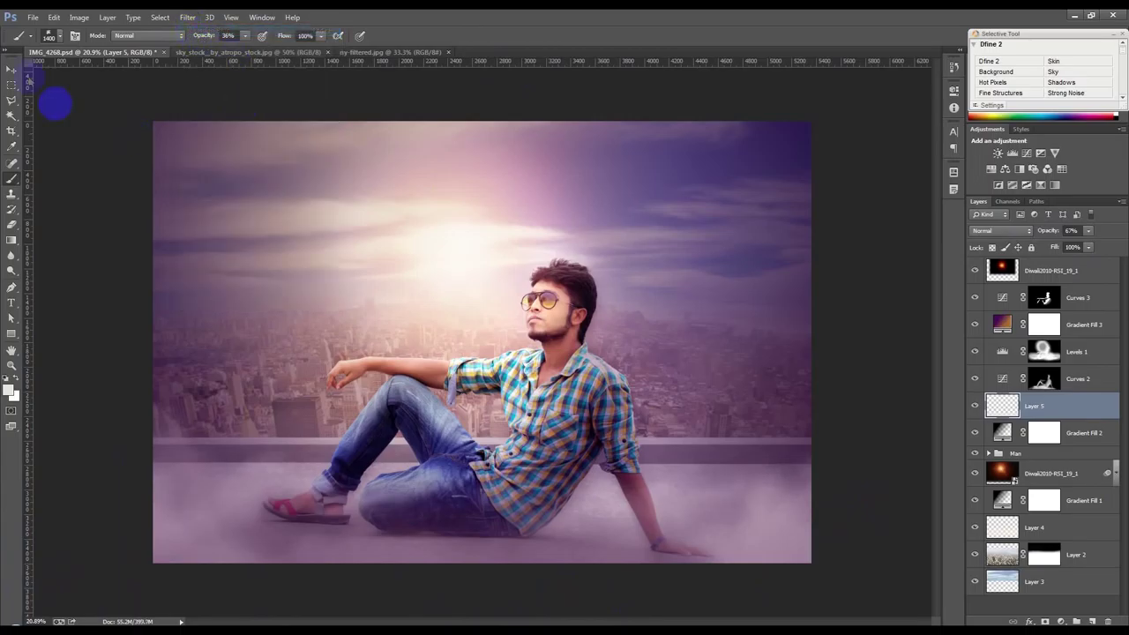
left_click(12, 69)
left_click(1089, 279)
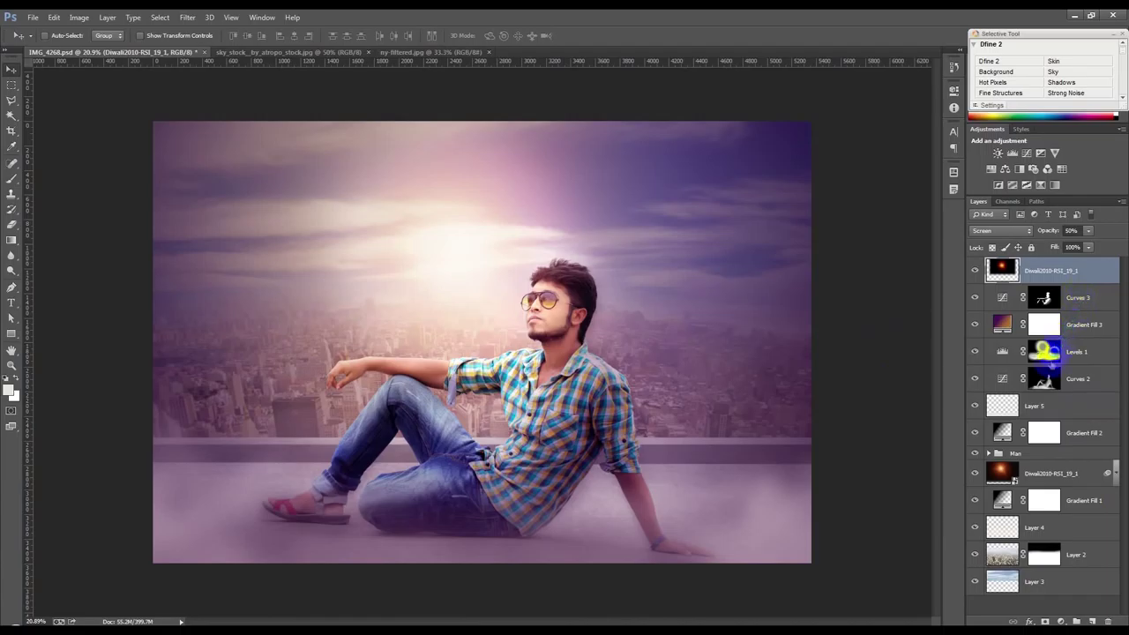
Fade Layer 5's floor haze further and reselect the top glow layer.
key("ctrl+shift+alt+e")
key("ctrl+z")
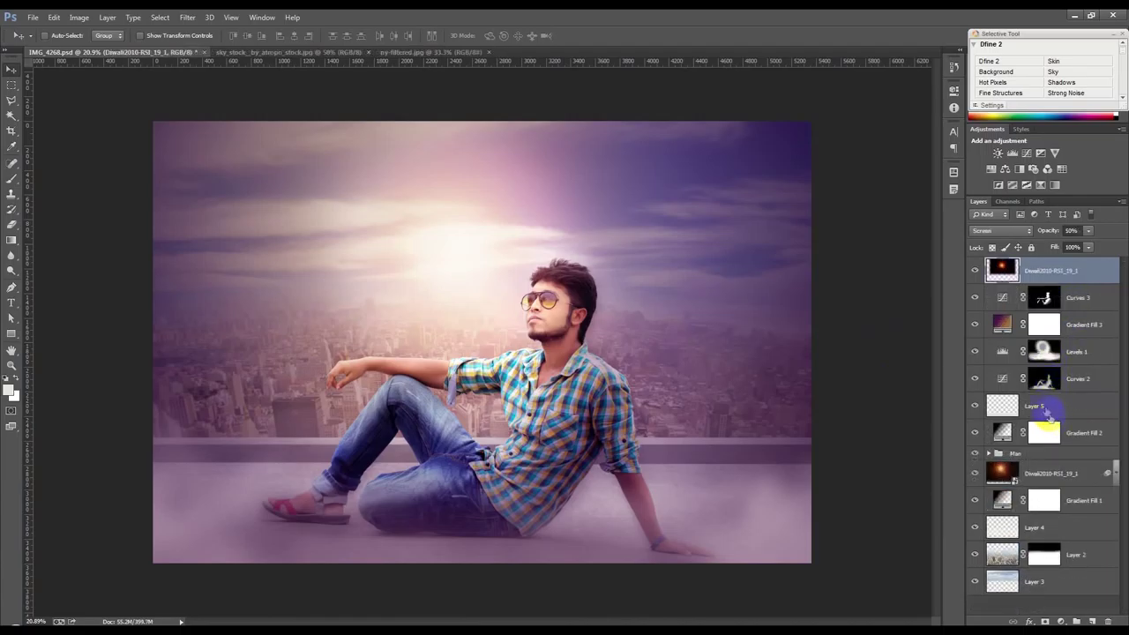
left_click_drag(1055, 233, 1047, 234)
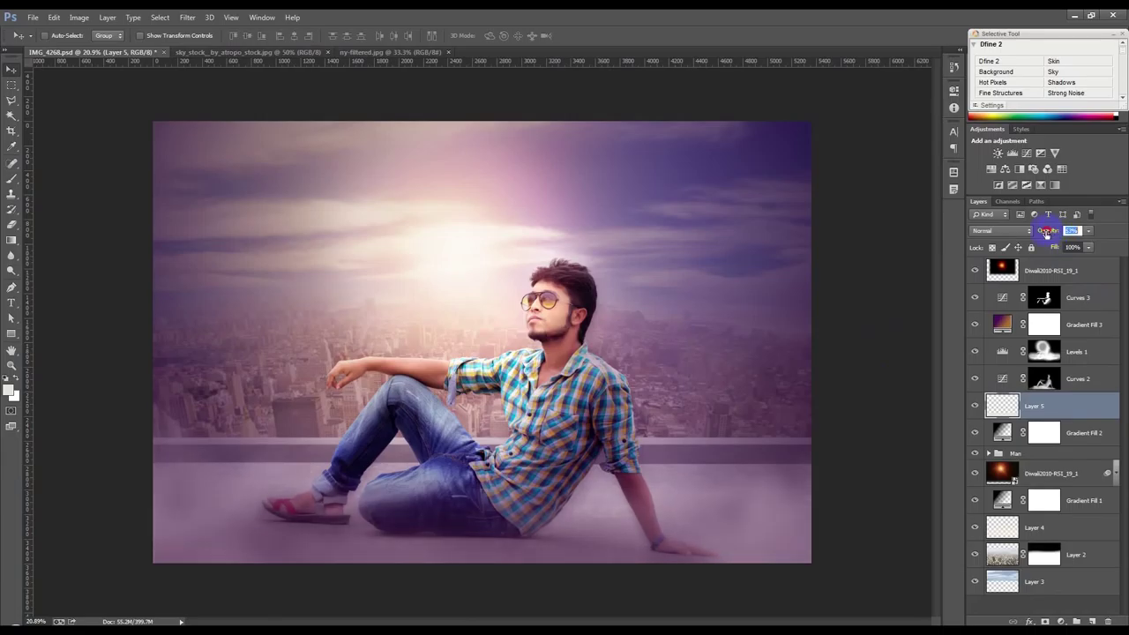
left_click(1052, 275)
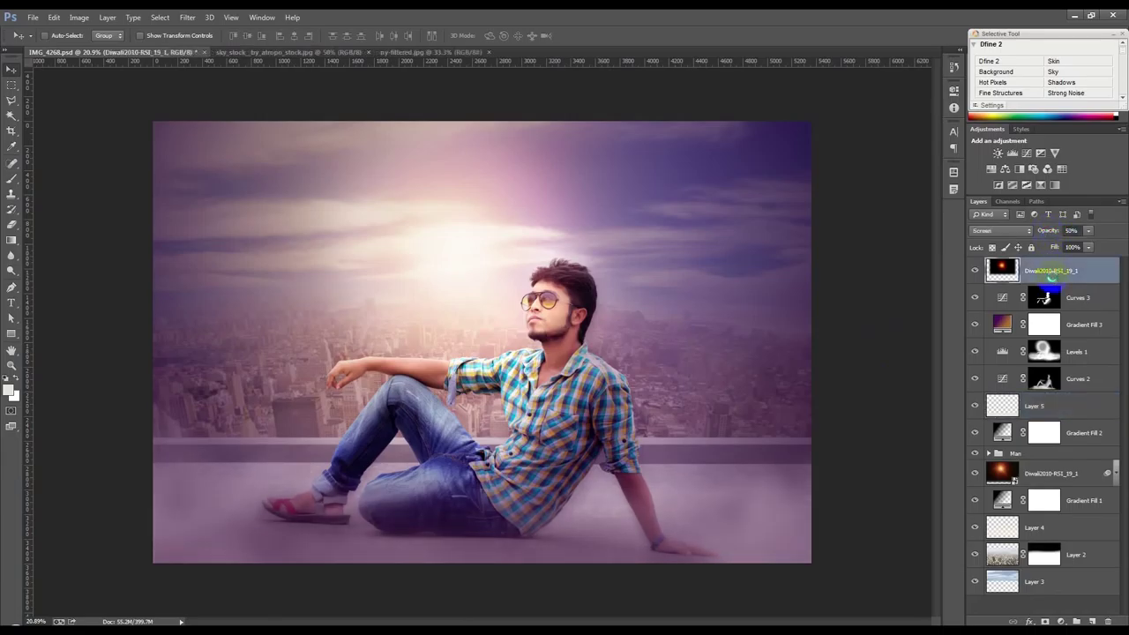
key("ctrl+alt+shift+e")
key("ctrl+s")
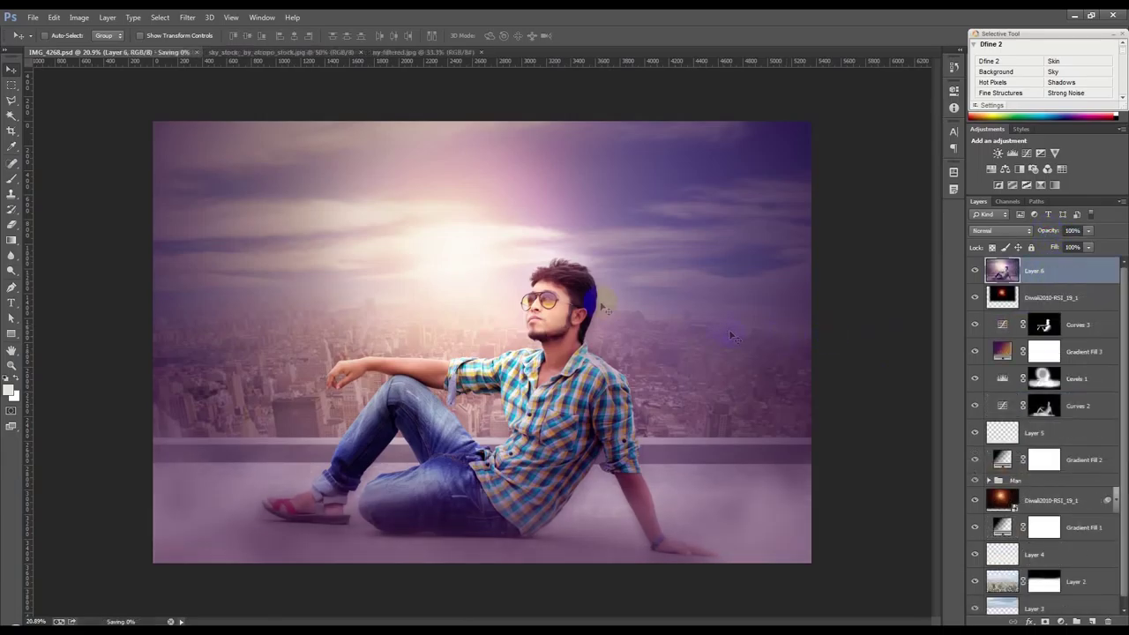
left_click(187, 17)
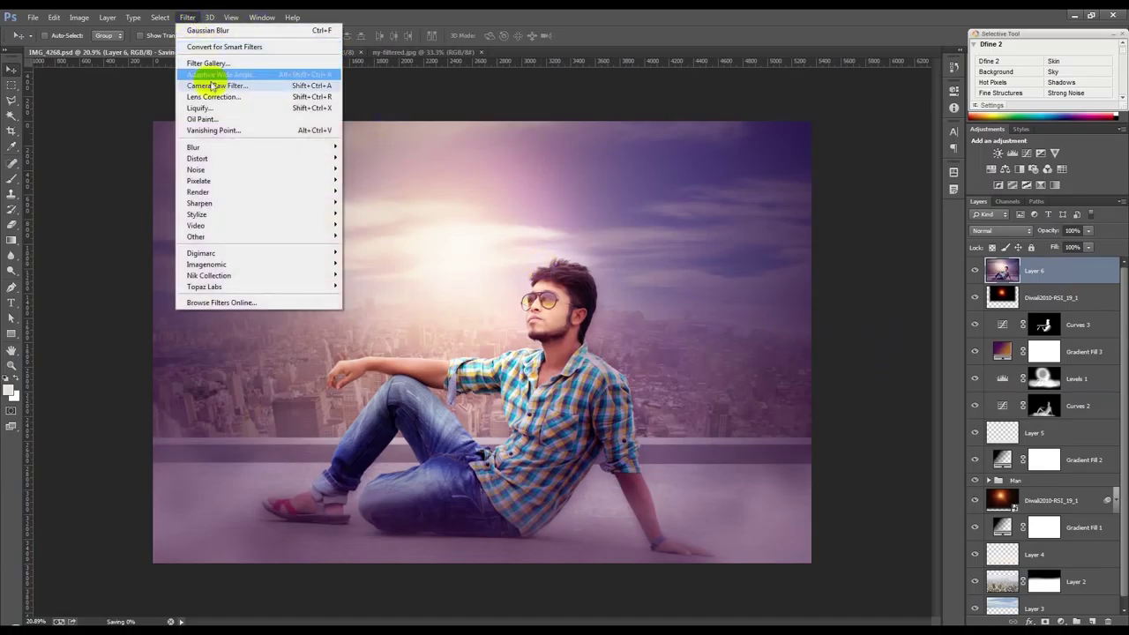
left_click(1094, 543)
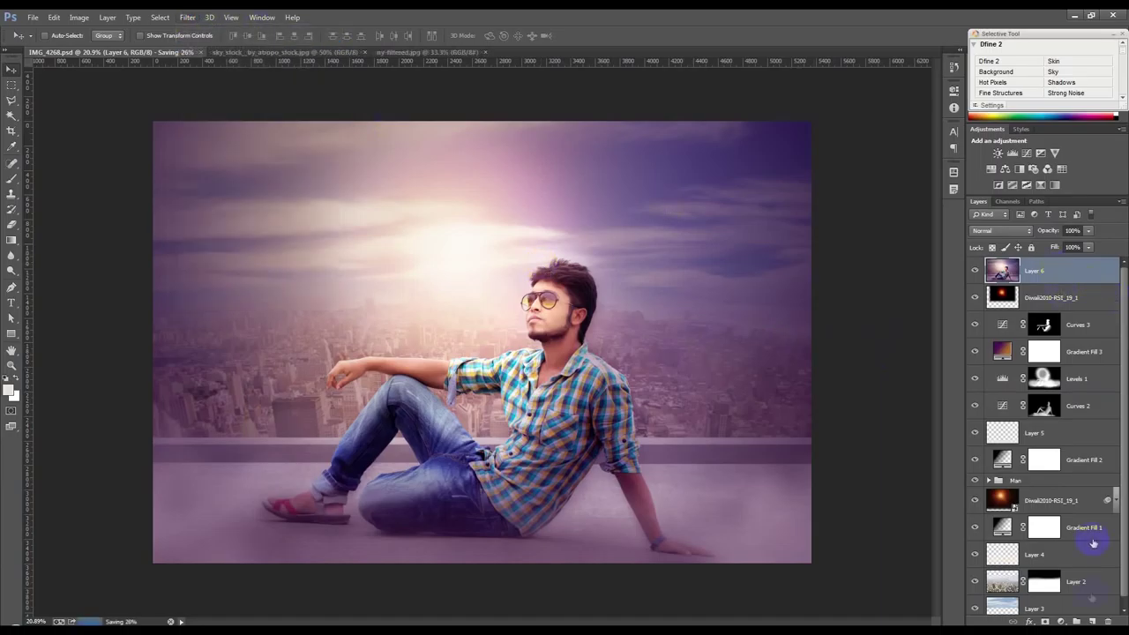
key("Delete")
Add a Color Balance adjustment layer on top, discarding an accidental Curves layer.
left_click(1062, 621)
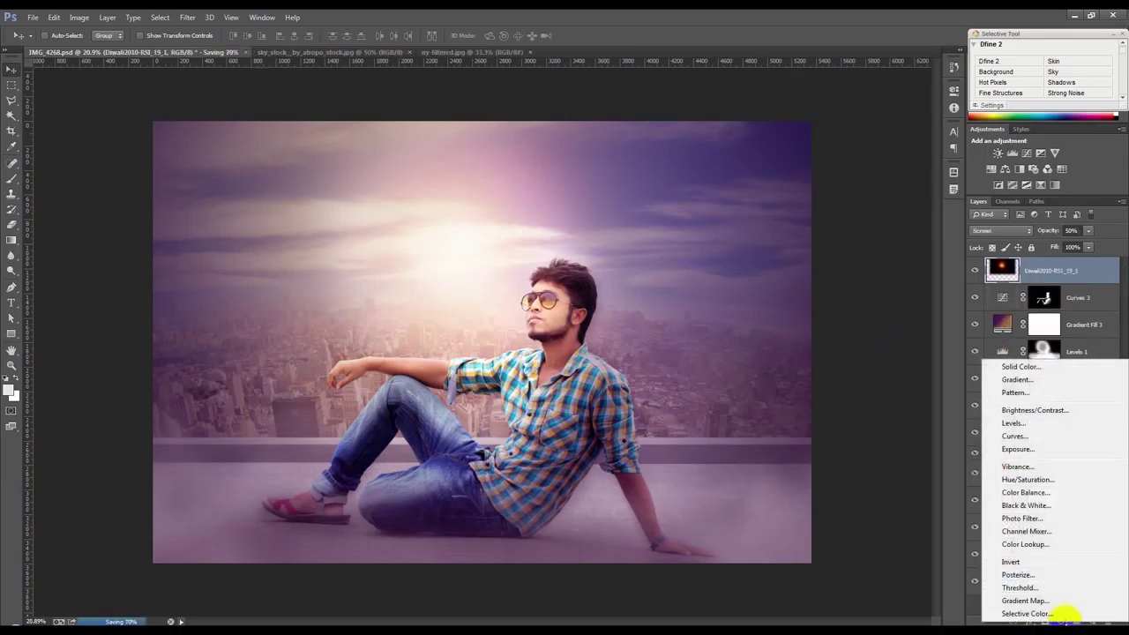
left_click(1014, 435)
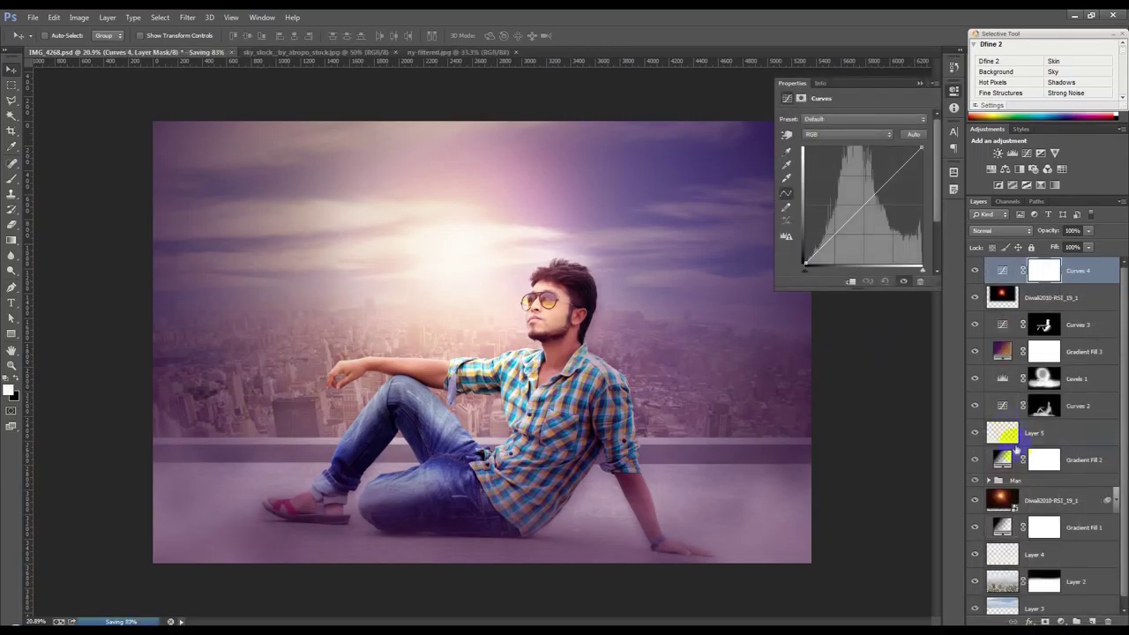
key("Delete")
left_click(1061, 620)
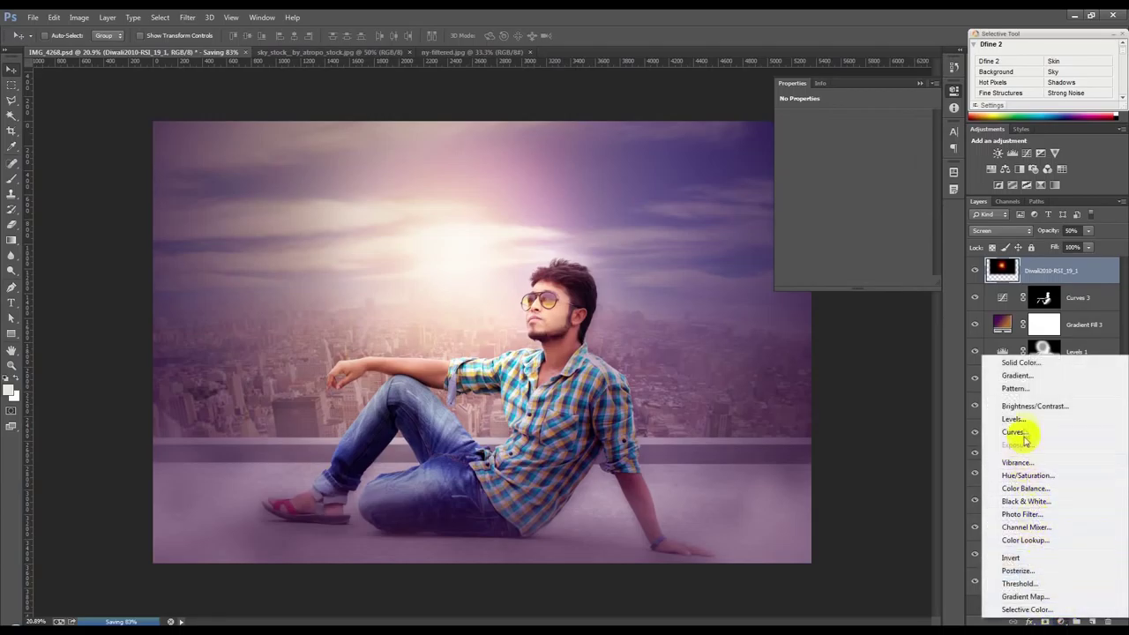
left_click(1025, 488)
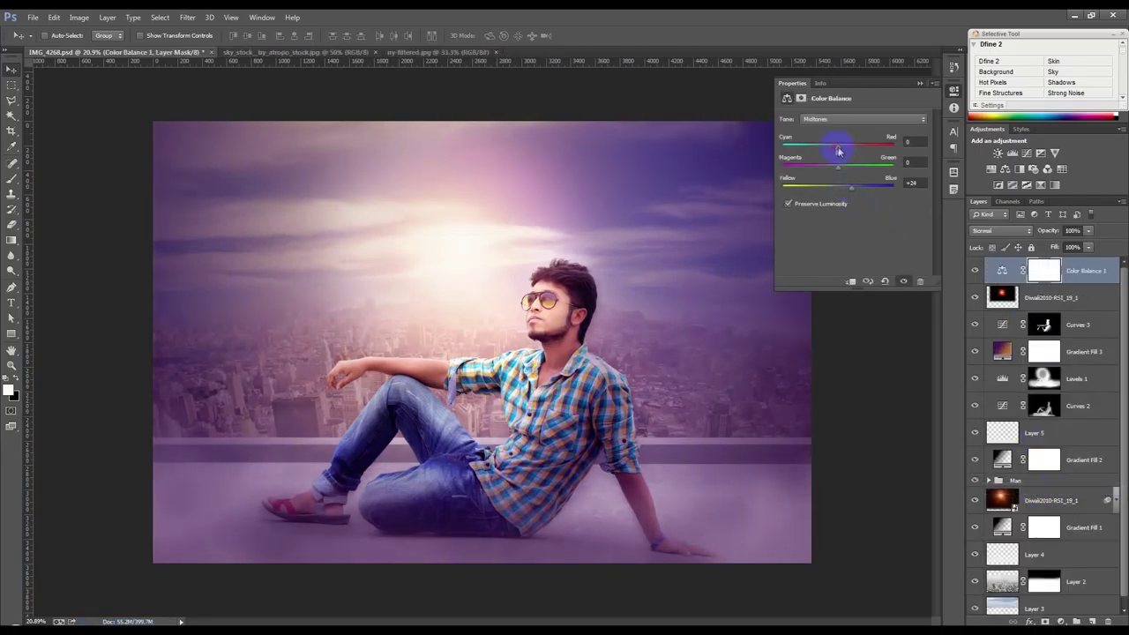
Nudge Color Balance midtones toward magenta and set shadows to -8, -16, +6.
mouse_move(838, 173)
left_mouse_down()
mouse_move(826, 173)
mouse_move(863, 169)
mouse_move(829, 172)
left_mouse_up()
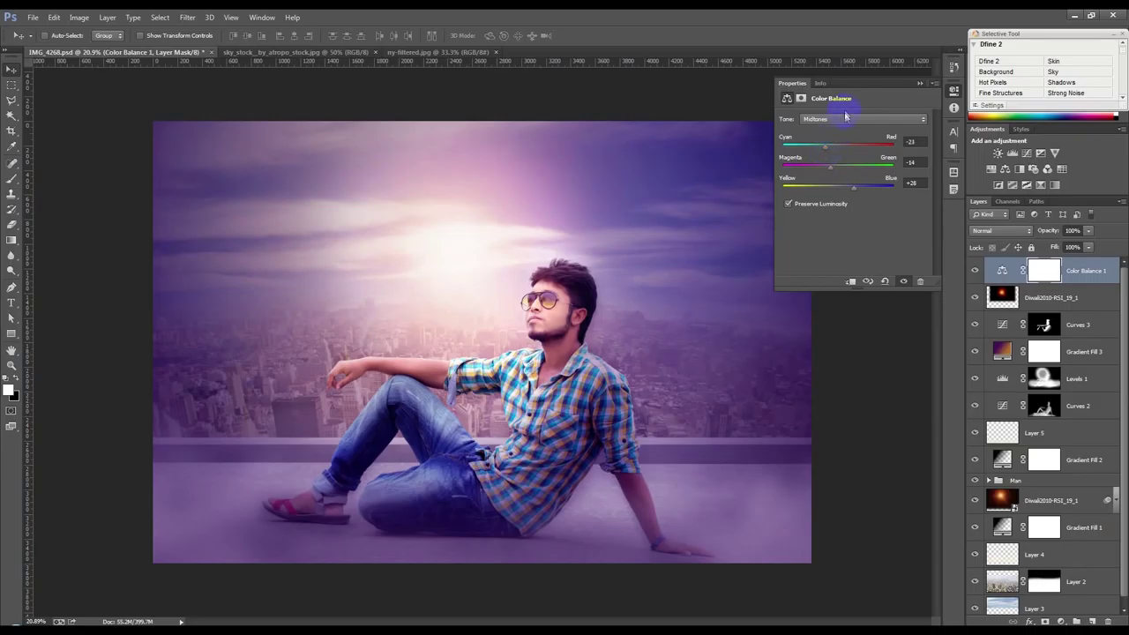
left_click(845, 117)
left_click(832, 130)
left_click_drag(842, 192, 845, 191)
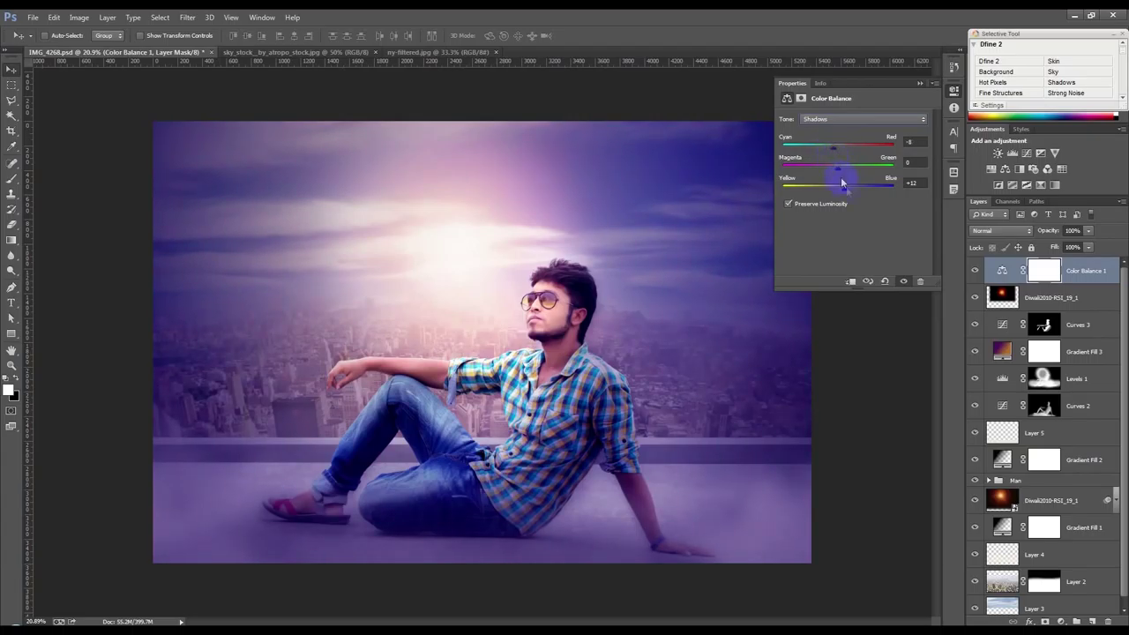
left_click_drag(842, 191, 834, 191)
left_click_drag(841, 170, 830, 174)
Set the Color Balance highlights to +2, +12, -5.
left_click(843, 119)
left_click(838, 153)
left_click_drag(845, 190, 834, 192)
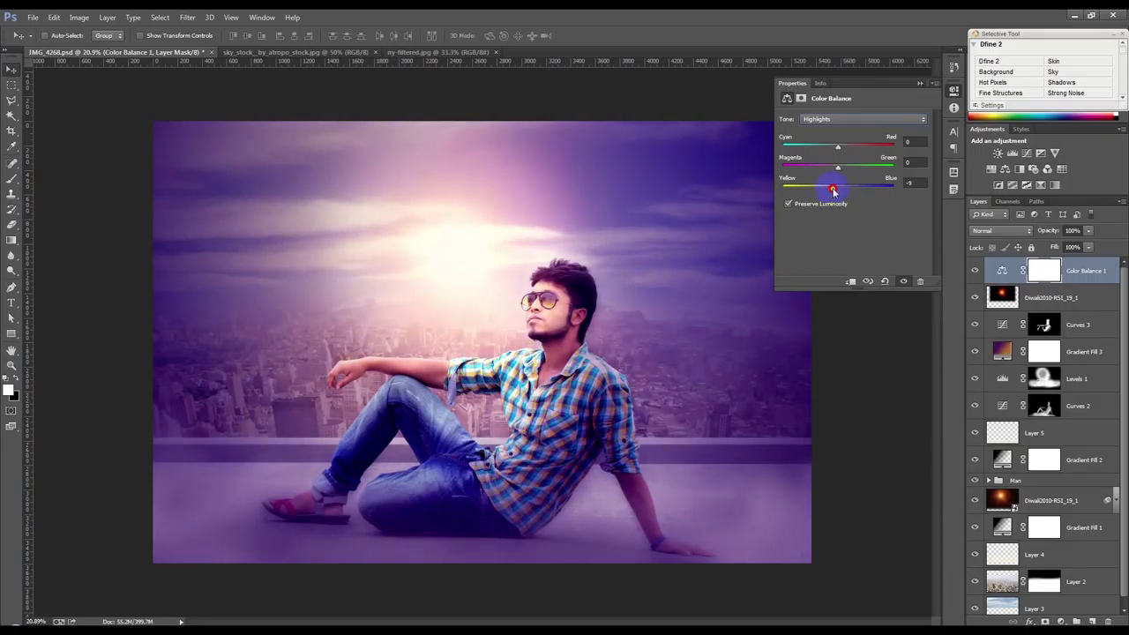
left_click_drag(826, 152, 845, 148)
Lower the Diwali2010-RSI_19_1 glow layer's opacity to 32%.
left_click(918, 84)
left_click(1050, 297)
left_click_drag(1046, 232, 1035, 231)
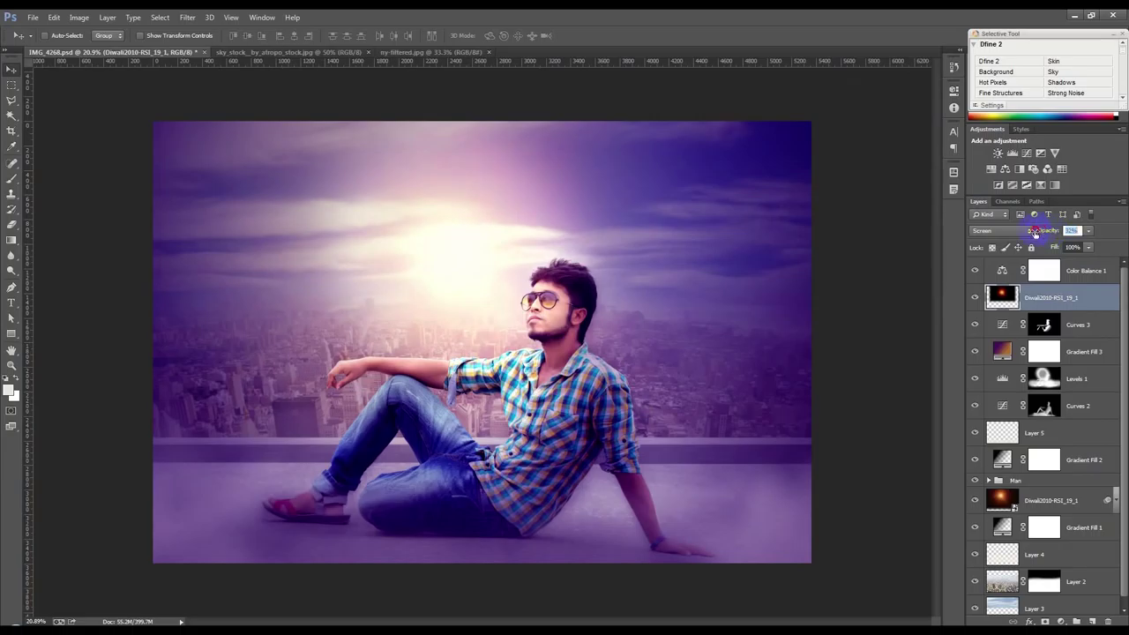
Set the glow layer to 38% opacity and compare Color Balance 1 on and off.
left_click_drag(1024, 234, 1111, 229)
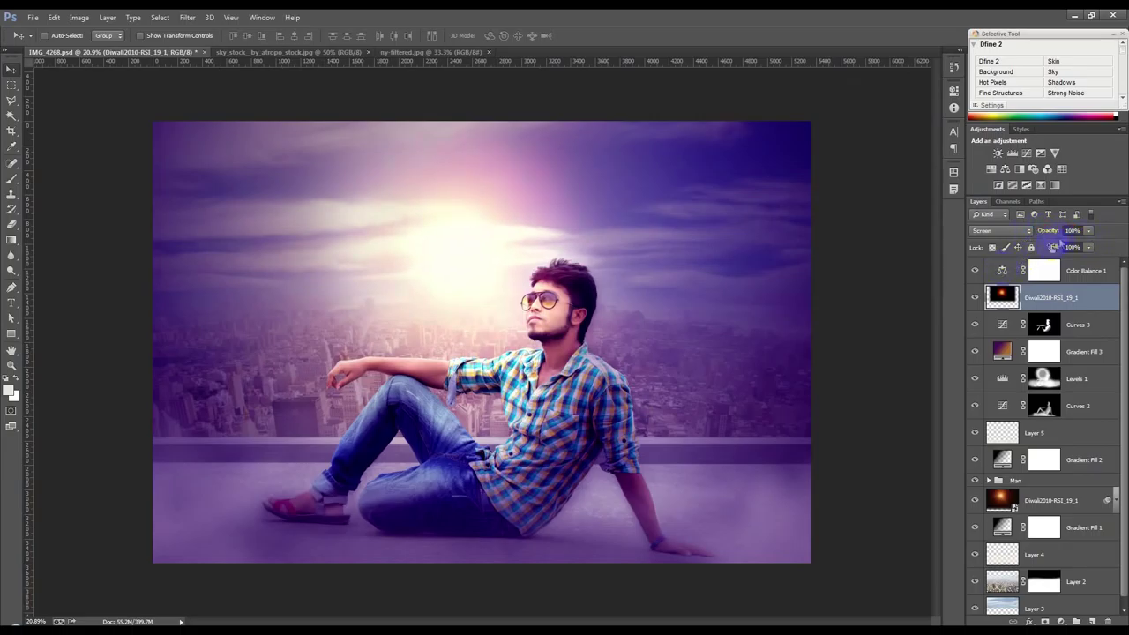
left_click_drag(1048, 230, 1025, 233)
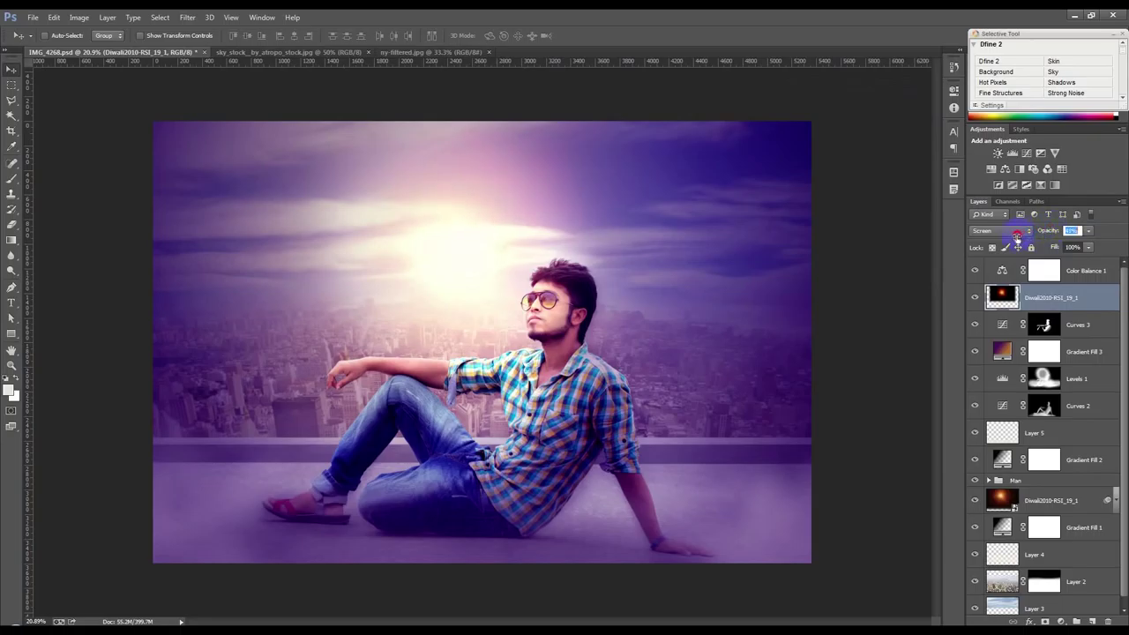
left_click_drag(1014, 238, 1006, 242)
left_click(973, 271)
left_click(973, 270)
left_click(972, 271)
left_click(973, 271)
Set Color Balance 1 to 76% opacity and add an empty Layer 6 above it.
left_click(1049, 270)
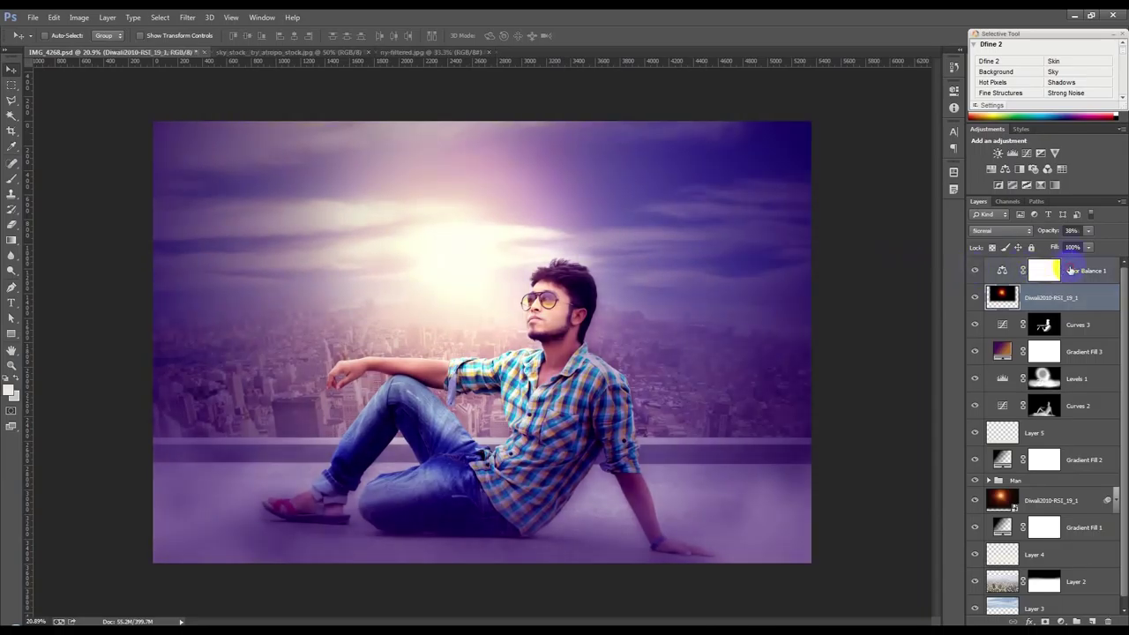
left_click(1040, 232)
type("76")
key("Return")
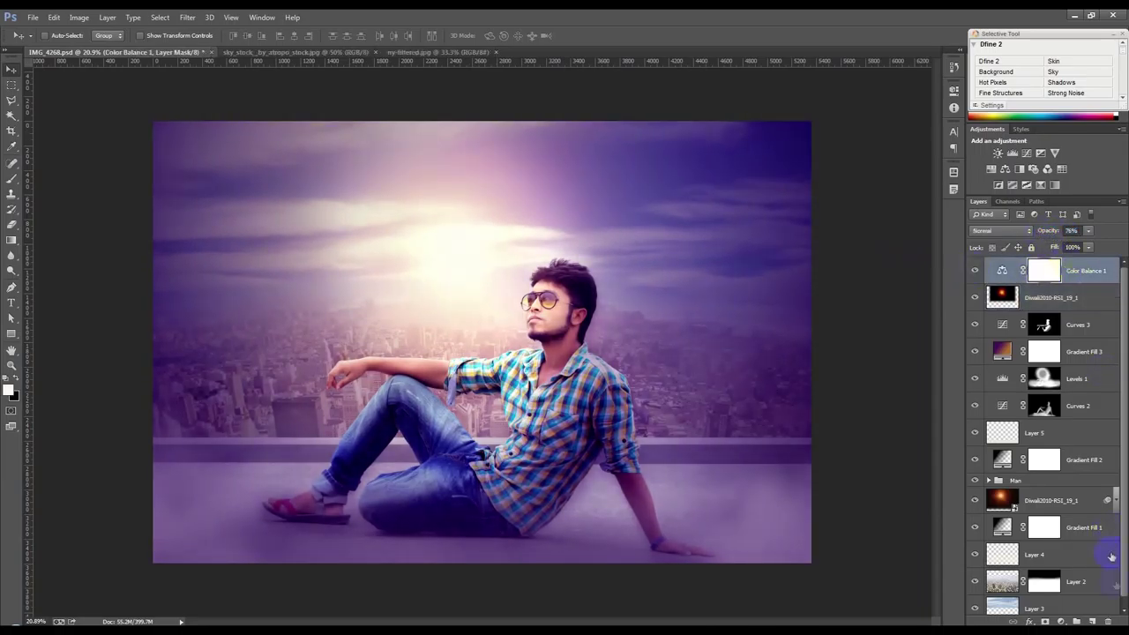
left_click(1092, 621)
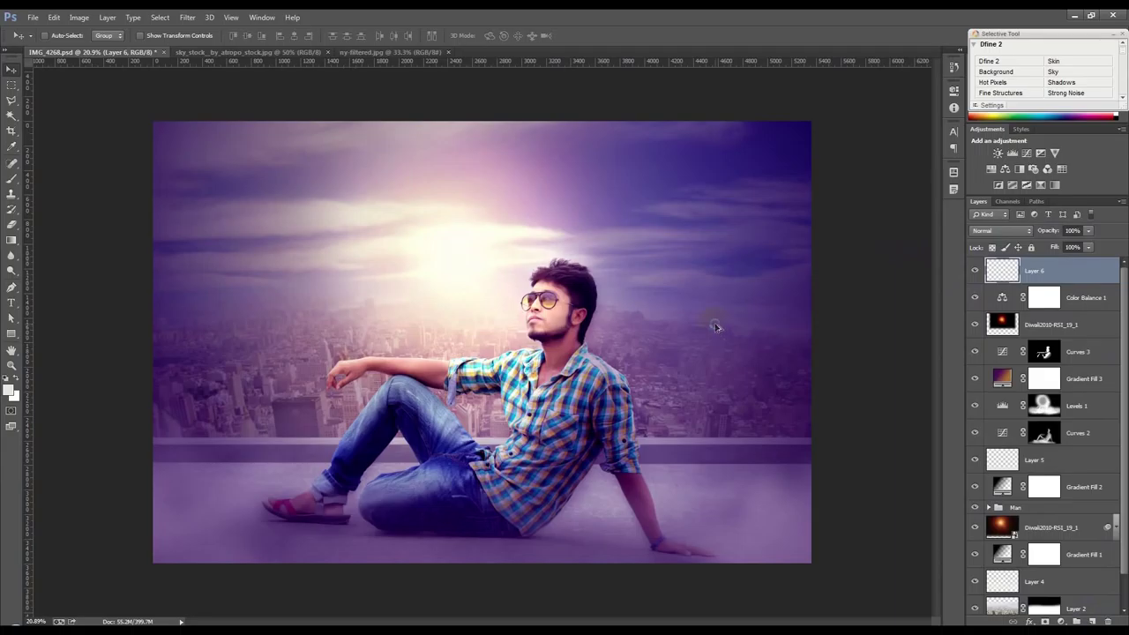
Stamp a merged copy of all visible layers into Layer 6.
key("ctrl+s")
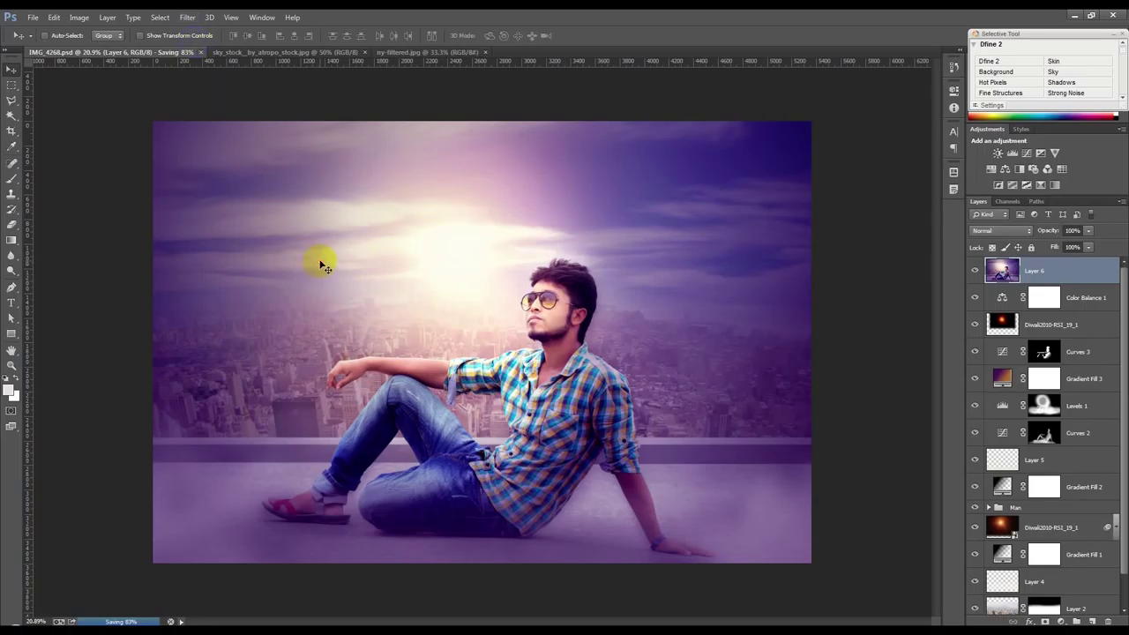
left_click(190, 17)
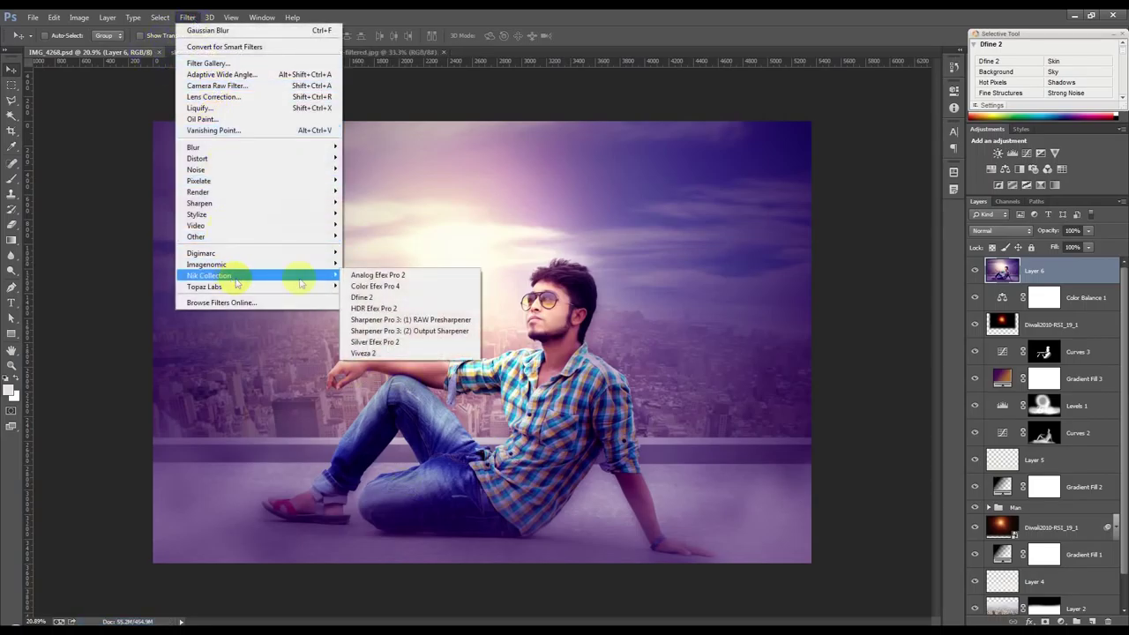
left_click(223, 87)
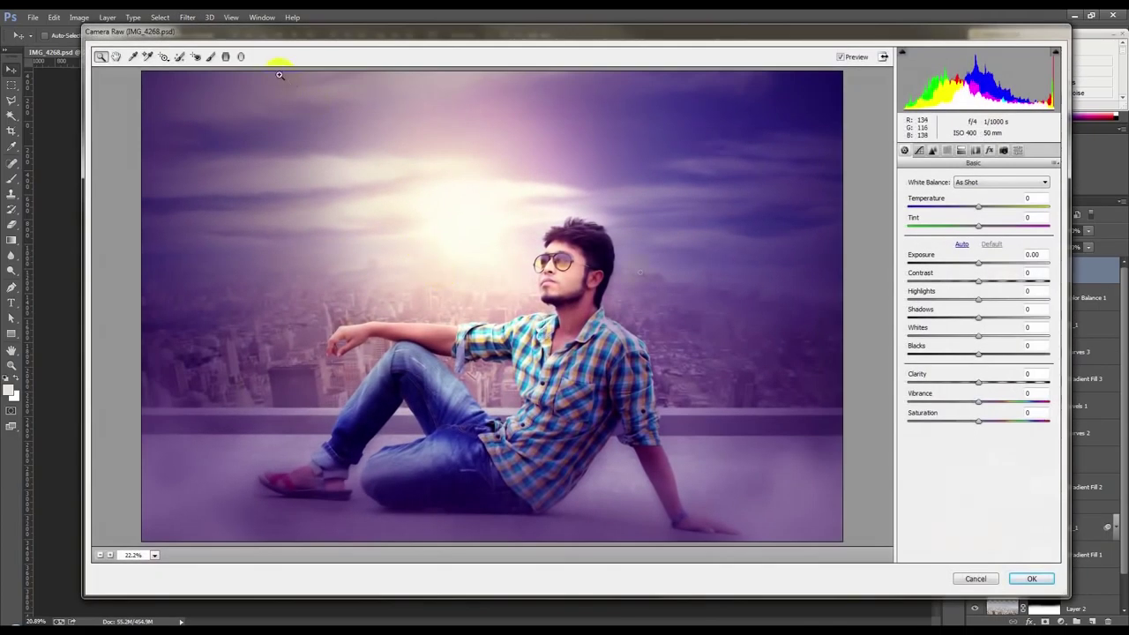
left_click(974, 579)
Resize the image to 3000 pixels wide (3000 × 2013).
left_click(79, 18)
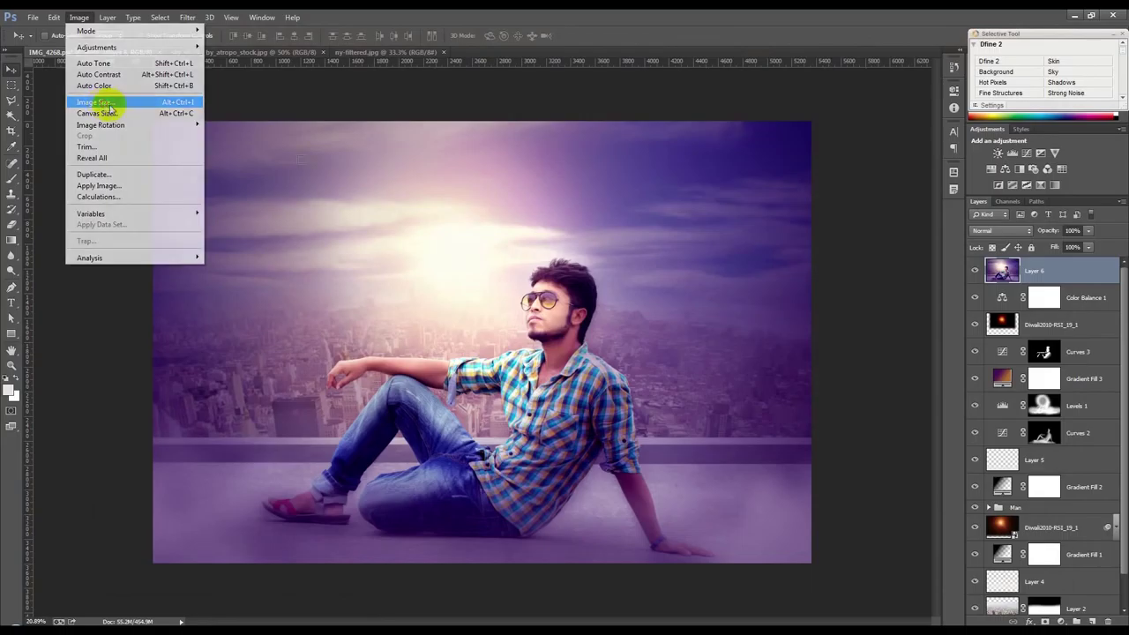
left_click(95, 102)
type("3")
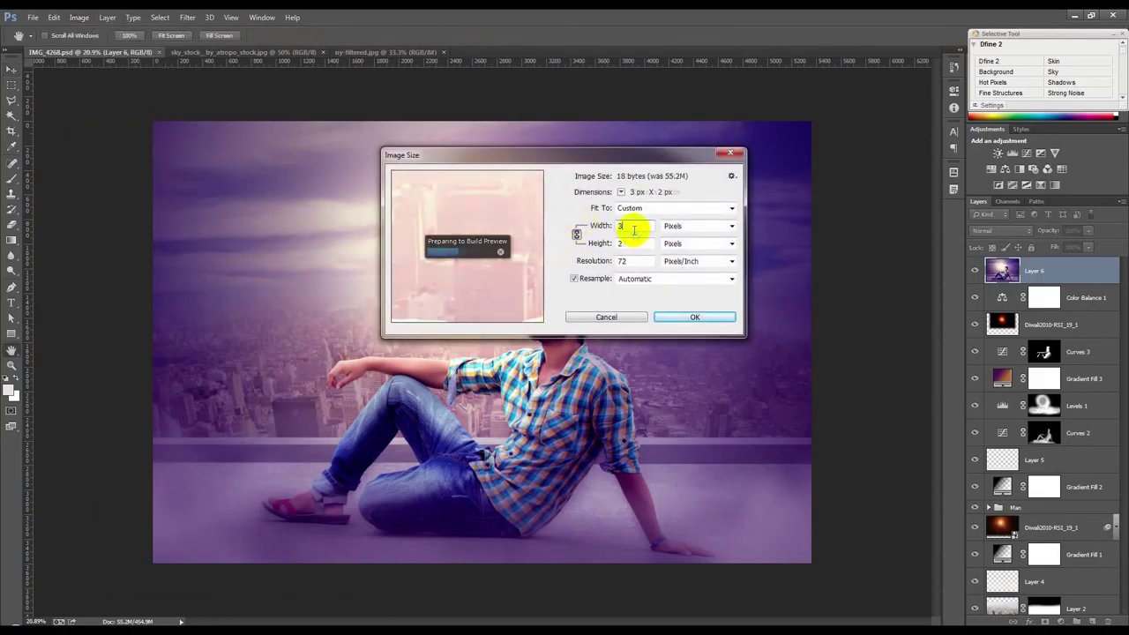
type("000")
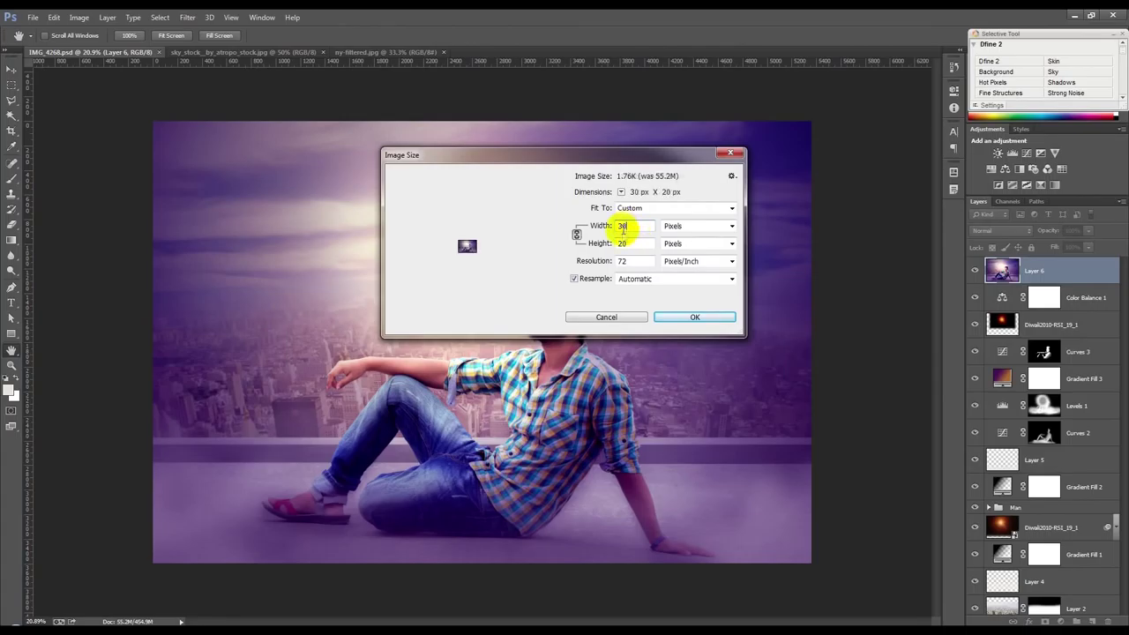
left_click(688, 320)
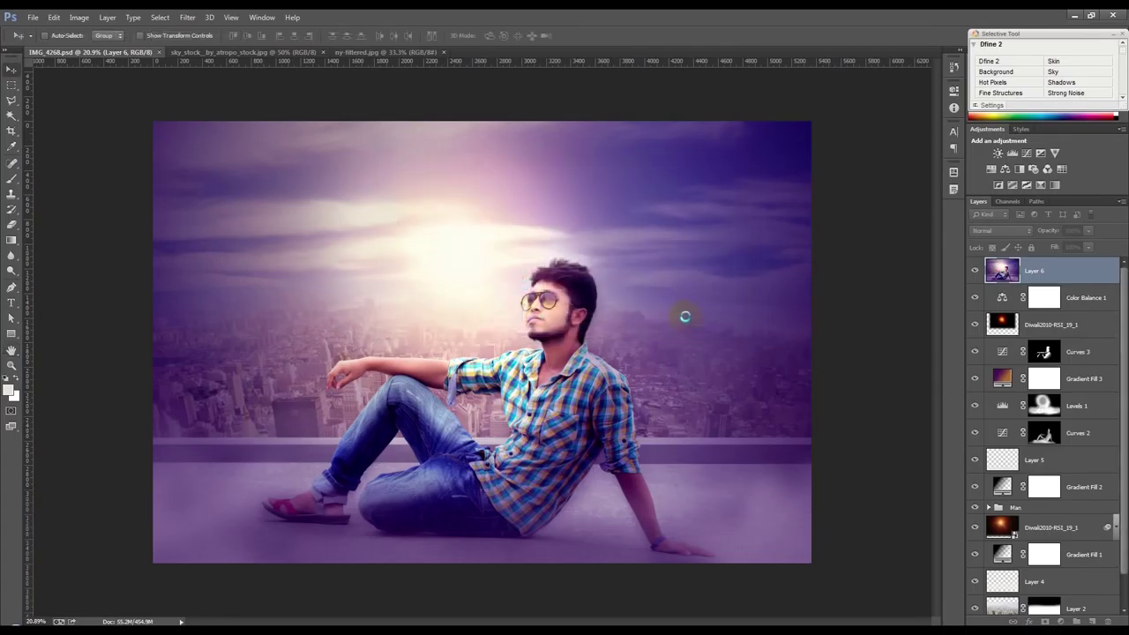
key("ctrl+0")
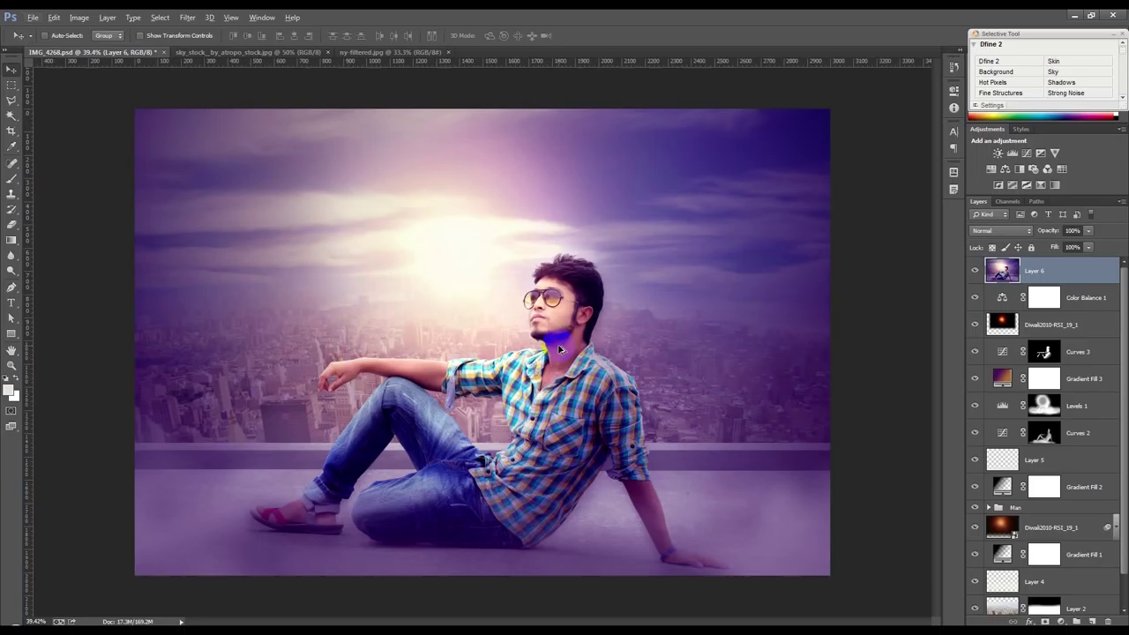
left_click(187, 18)
In the Camera Raw filter, draw a radial filter and position it over the man.
left_click(214, 86)
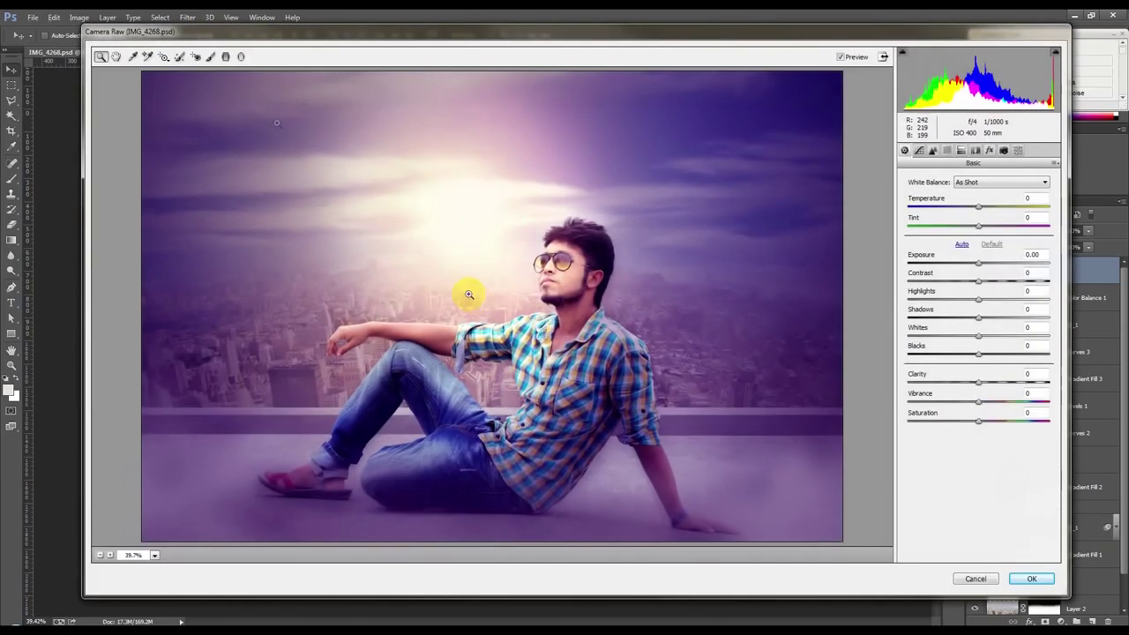
left_click(241, 56)
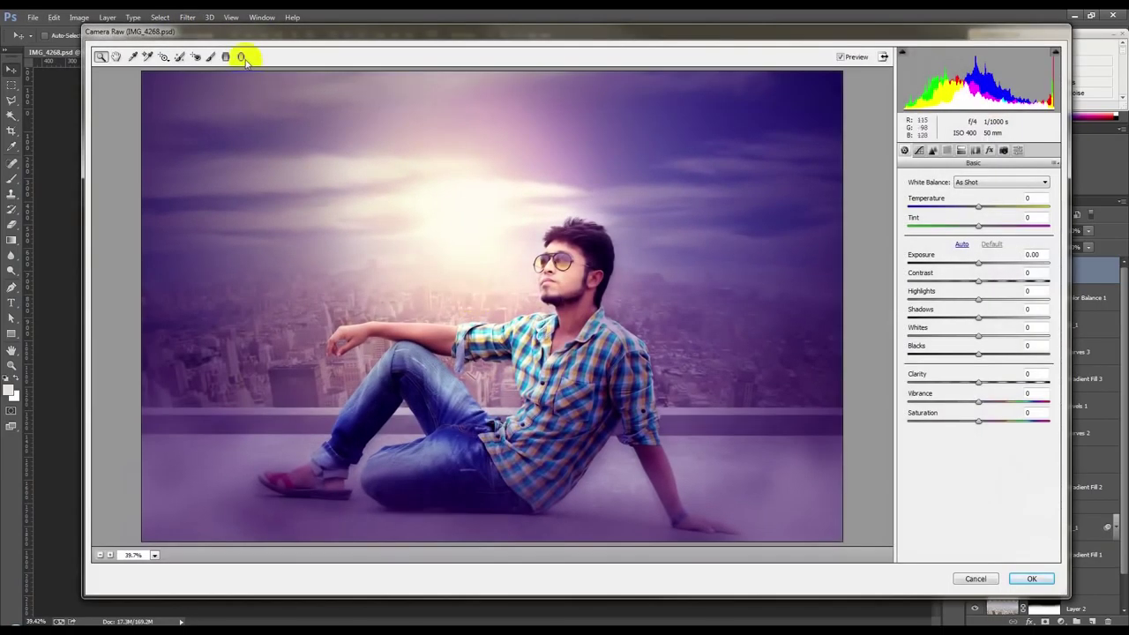
left_click_drag(374, 194, 653, 408)
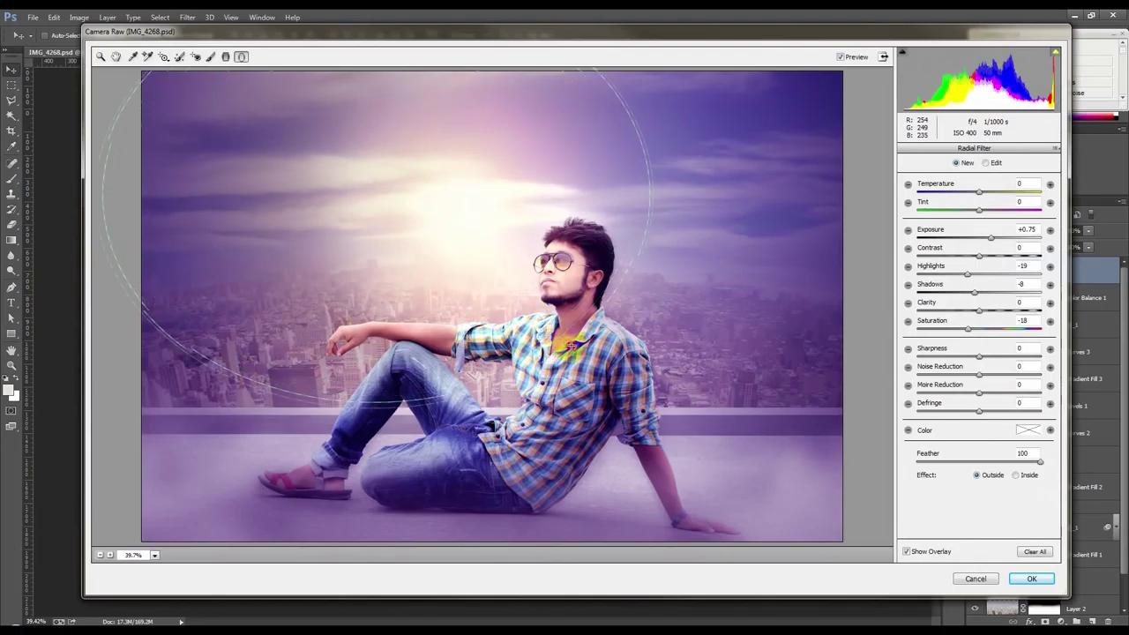
left_click_drag(516, 277, 640, 373)
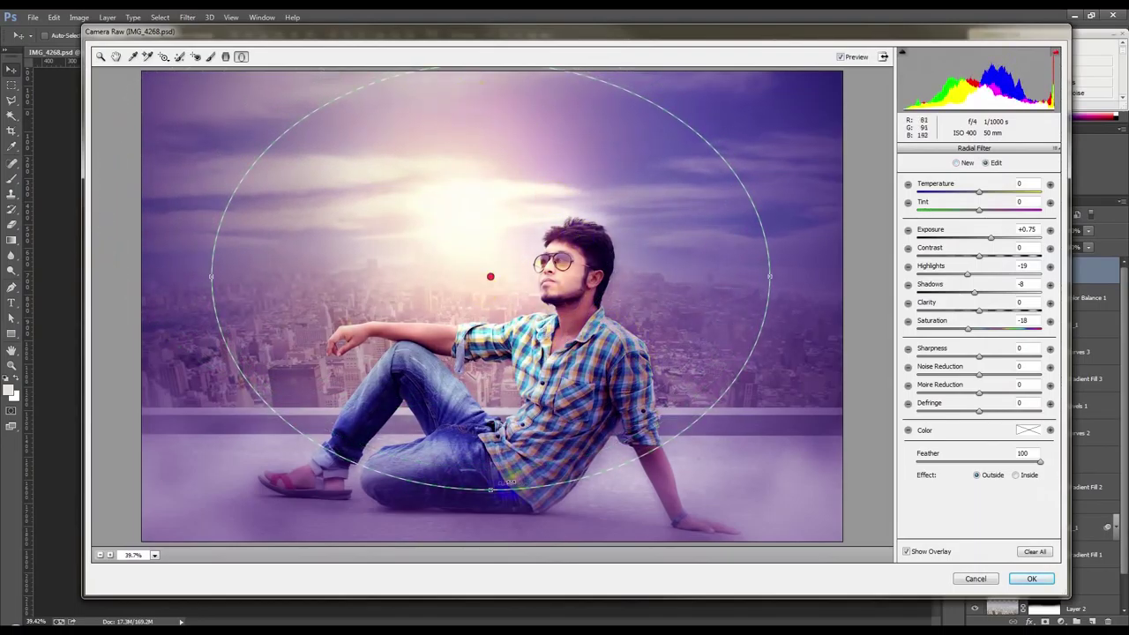
left_click_drag(491, 494, 490, 464)
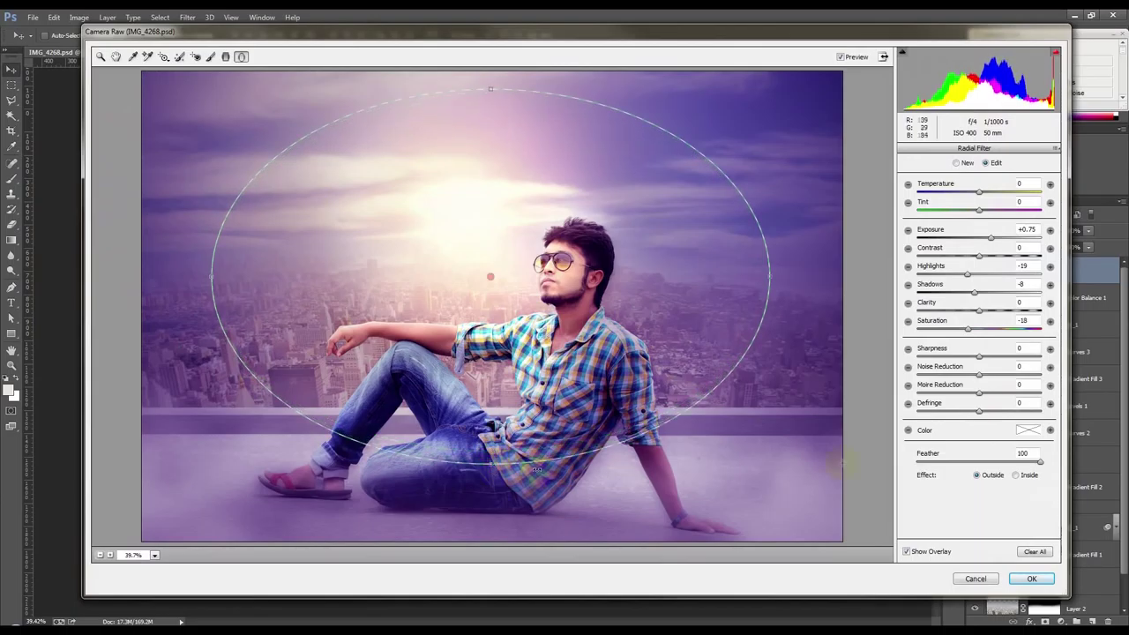
Reset the radial filter's exposure, highlights, shadows and saturation to 0.
left_click_drag(1031, 229, 996, 232)
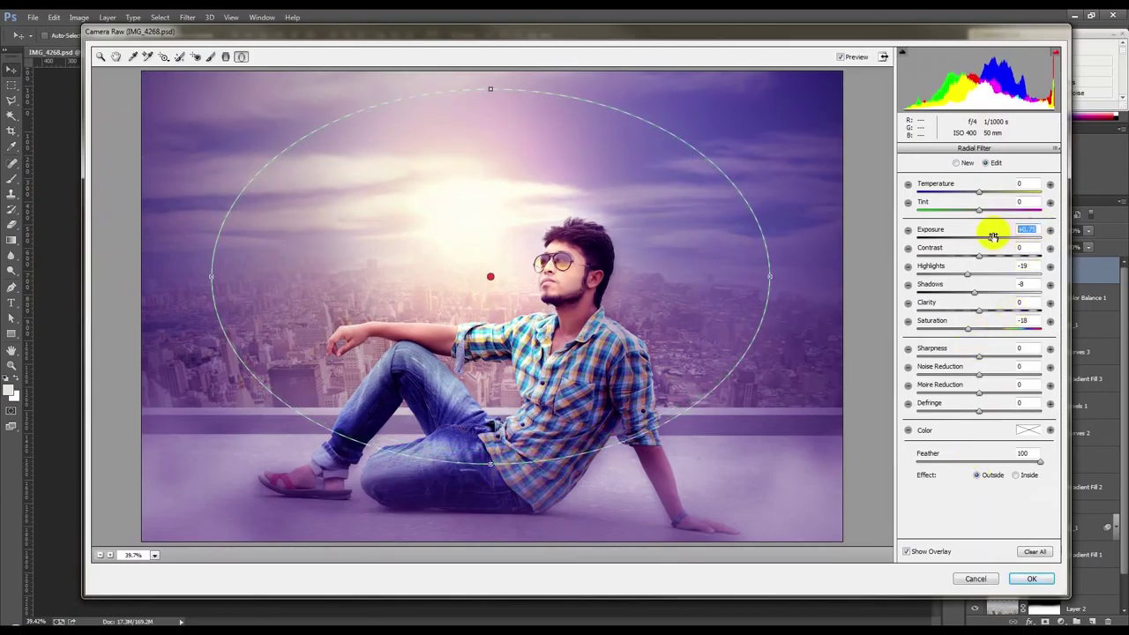
type("0")
left_click(1024, 266)
type("0")
left_click(1022, 284)
type("0")
left_click(1025, 321)
type("0")
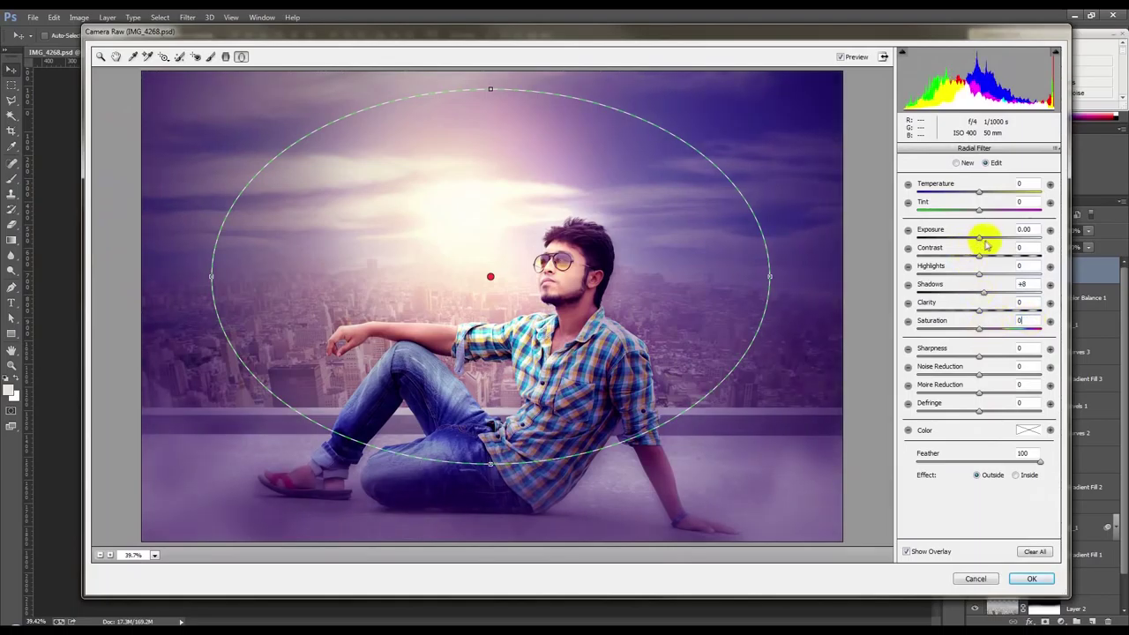
Darken outside the ellipse (shadows -27, lower clarity and sharpness) and enlarge the ellipse.
left_click_drag(979, 240, 967, 245)
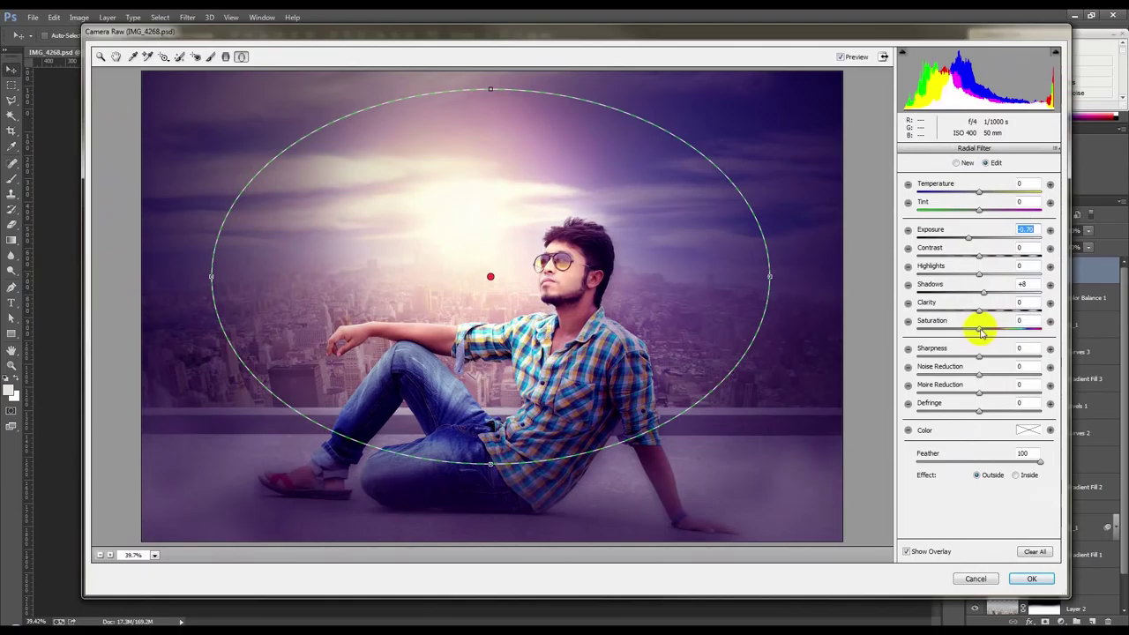
left_click_drag(982, 293, 962, 298)
left_click_drag(770, 277, 794, 277)
left_click_drag(490, 466, 497, 481)
mouse_move(596, 424)
left_mouse_down()
mouse_move(587, 433)
mouse_move(611, 434)
left_mouse_up()
left_click_drag(986, 356, 966, 355)
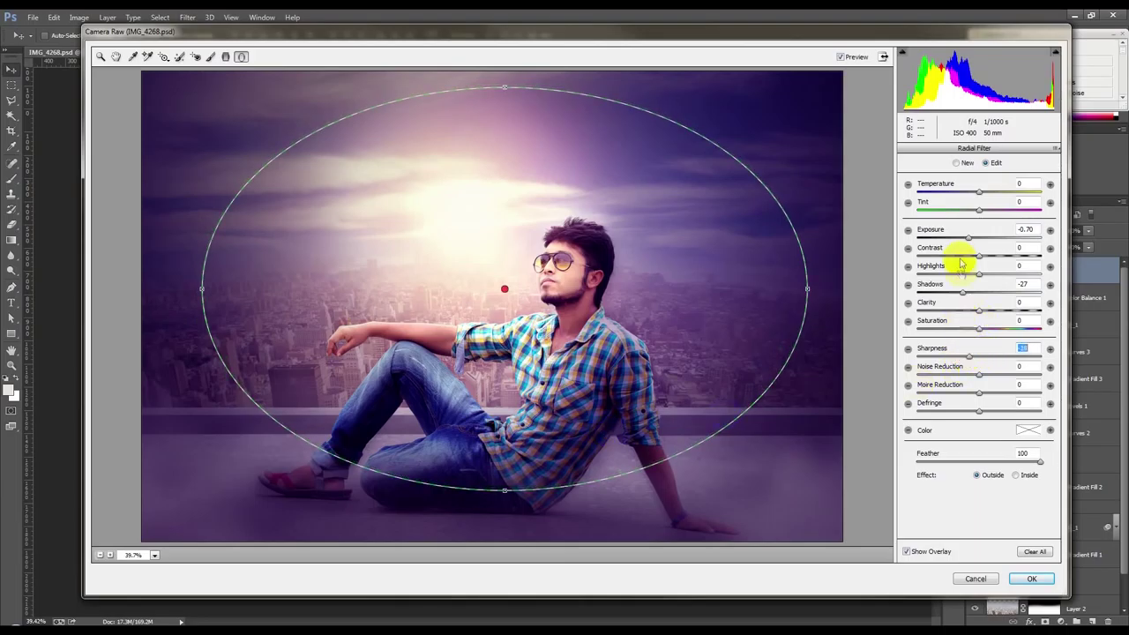
mouse_move(977, 310)
left_mouse_down()
mouse_move(957, 313)
mouse_move(971, 311)
left_mouse_up()
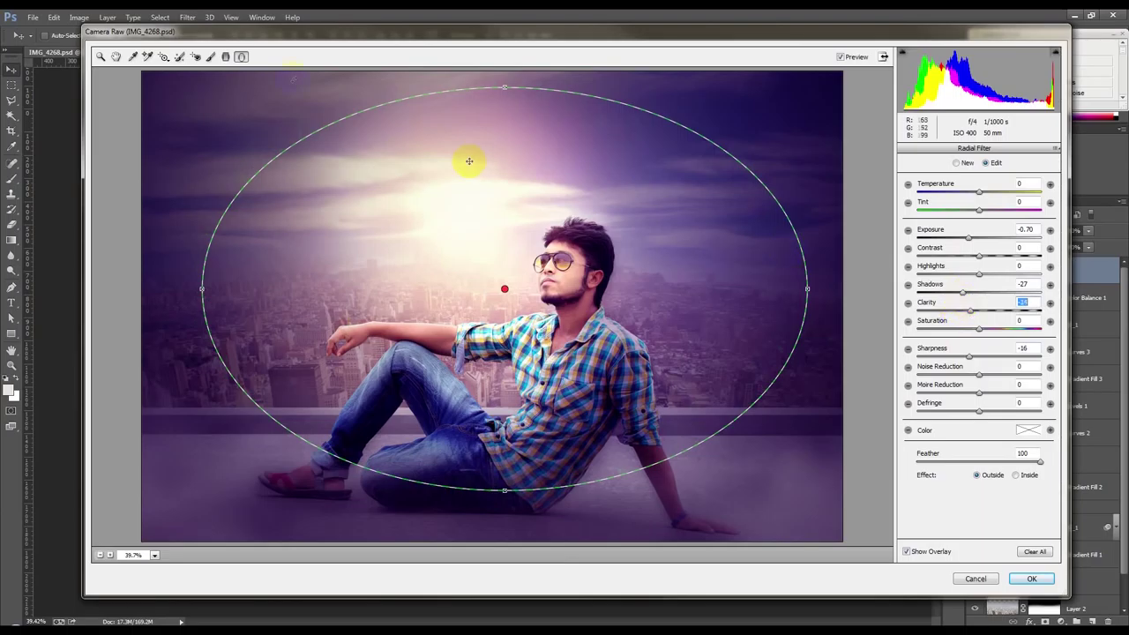
Try a graduated filter from the lower legs, then delete it.
left_click(210, 57)
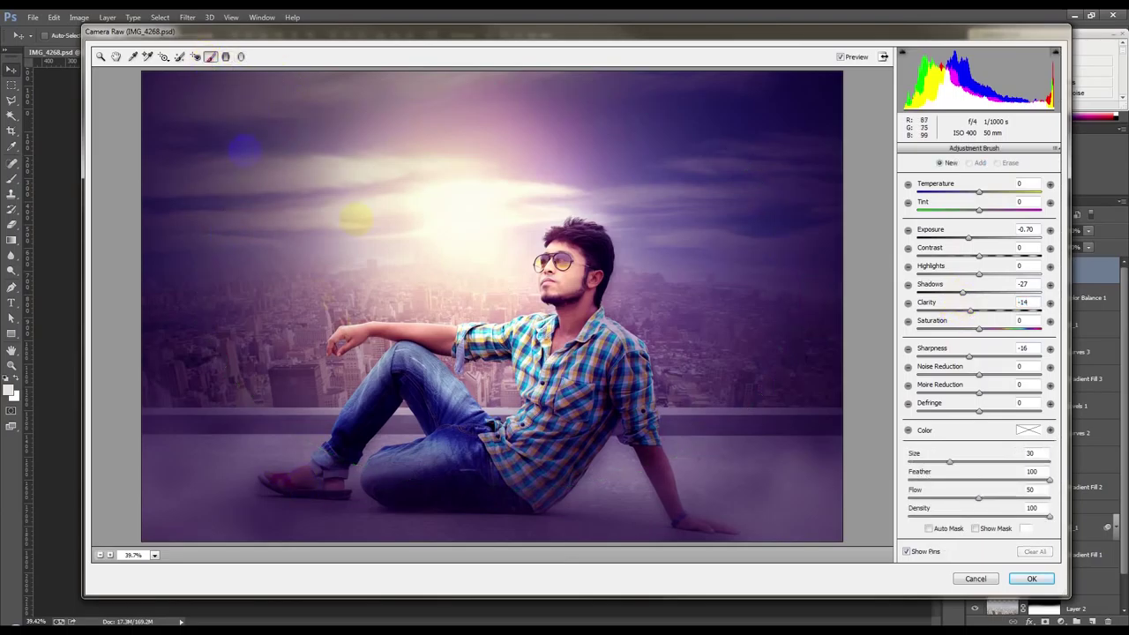
left_click(226, 57)
mouse_move(459, 512)
left_mouse_down()
mouse_move(490, 422)
mouse_move(500, 294)
mouse_move(472, 309)
mouse_move(457, 620)
left_mouse_up()
left_click_drag(472, 306, 460, 459)
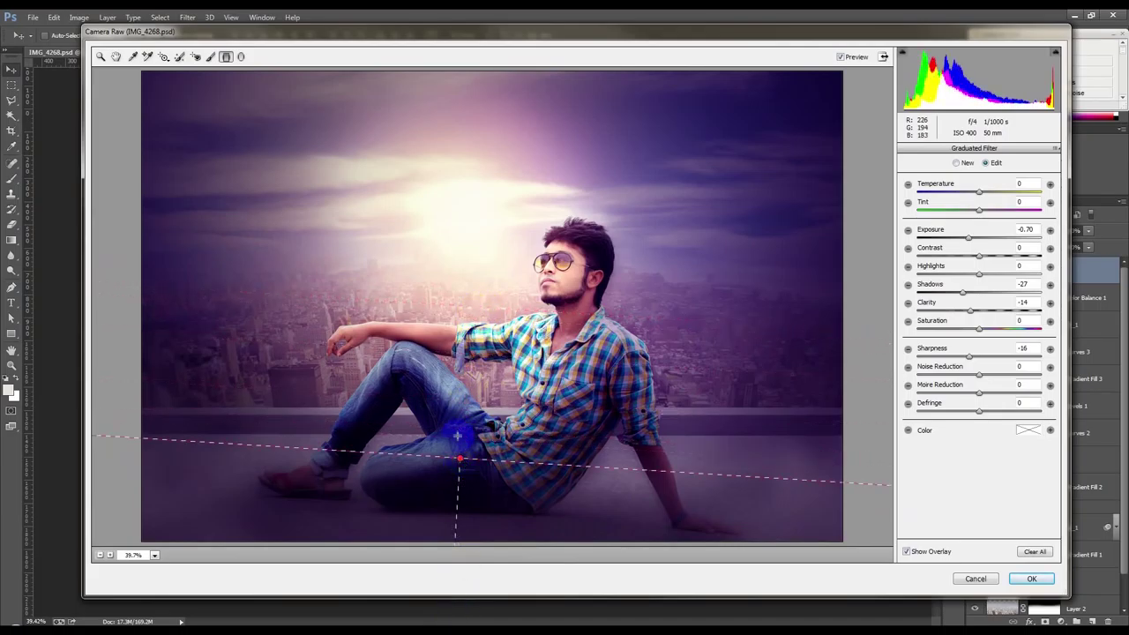
key("Delete")
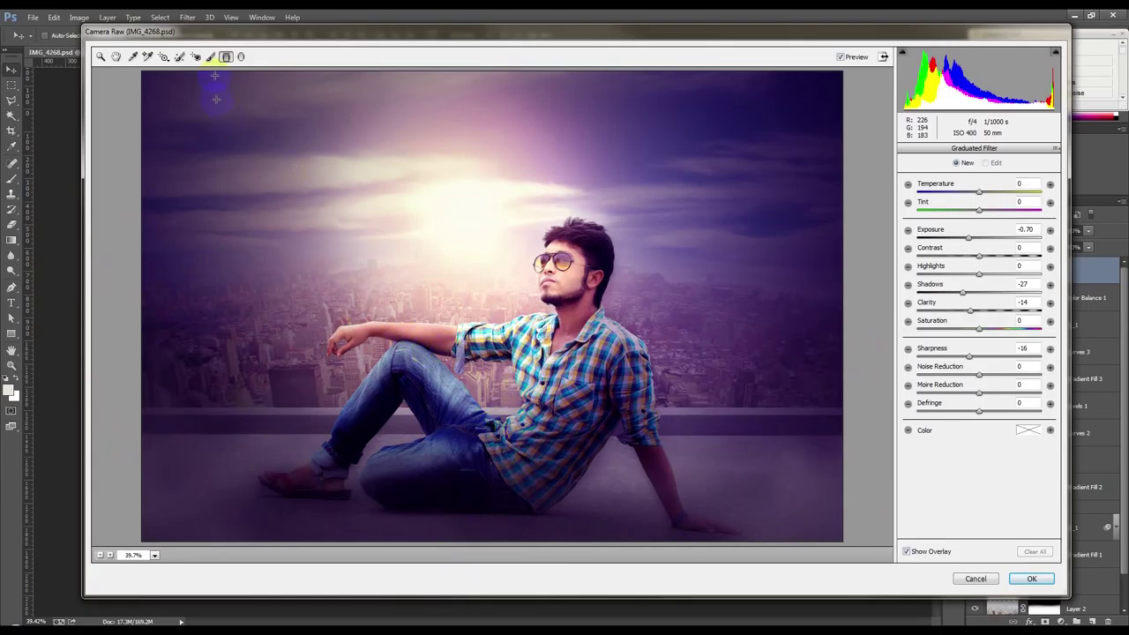
Warm the whole image to temperature +11 and apply the Camera Raw filter.
left_click(119, 58)
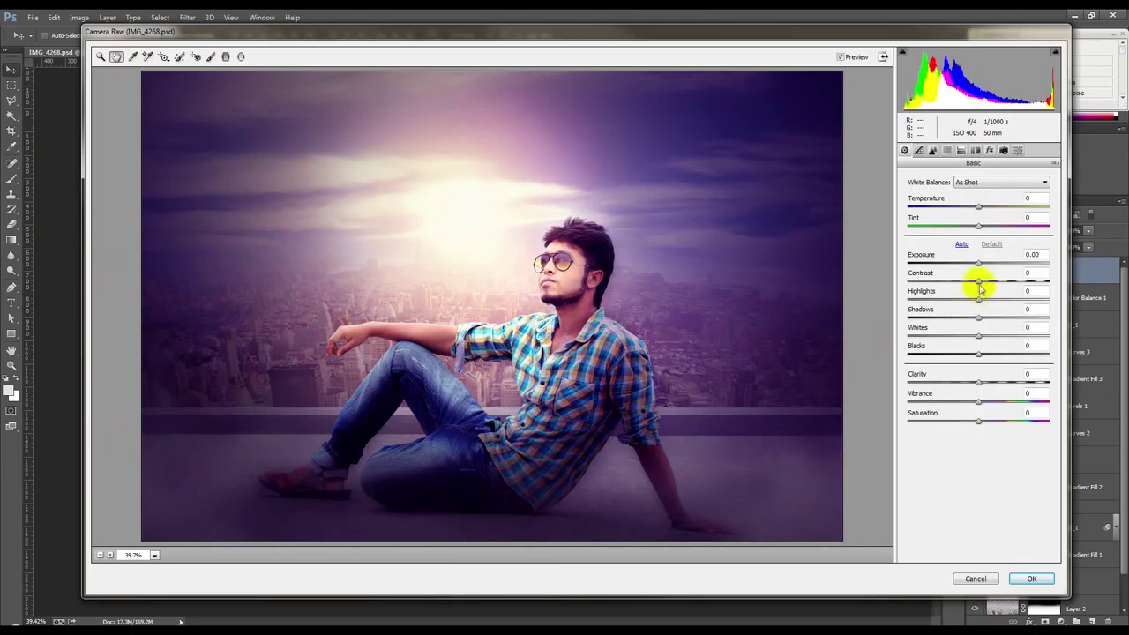
mouse_move(979, 207)
left_mouse_down()
mouse_move(960, 208)
mouse_move(990, 202)
mouse_move(953, 205)
mouse_move(987, 204)
left_mouse_up()
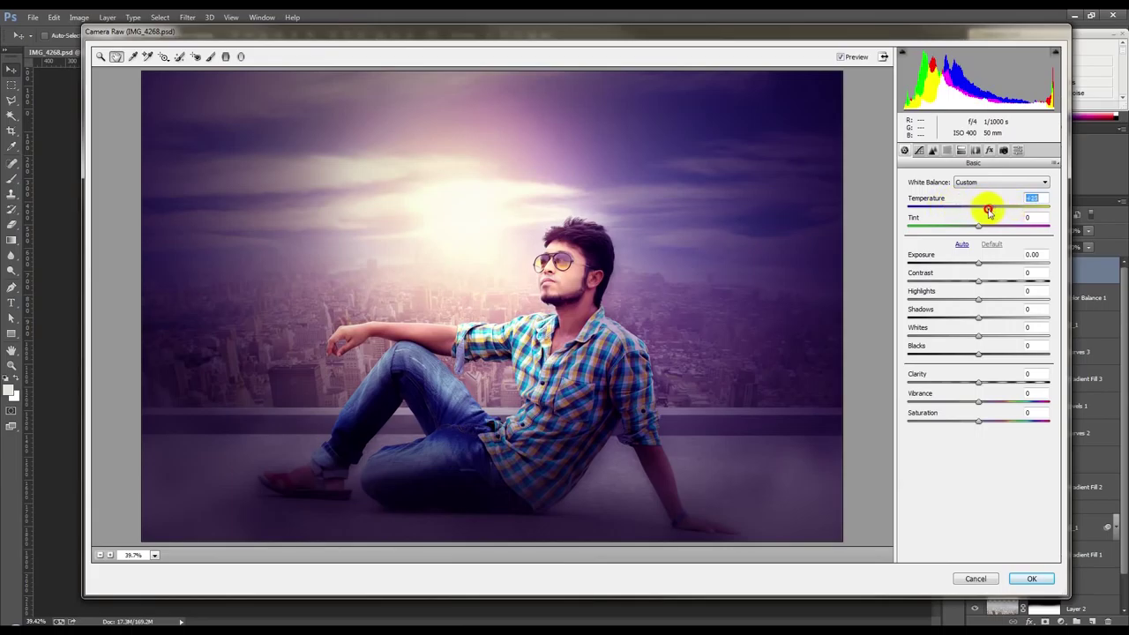
left_click(1023, 579)
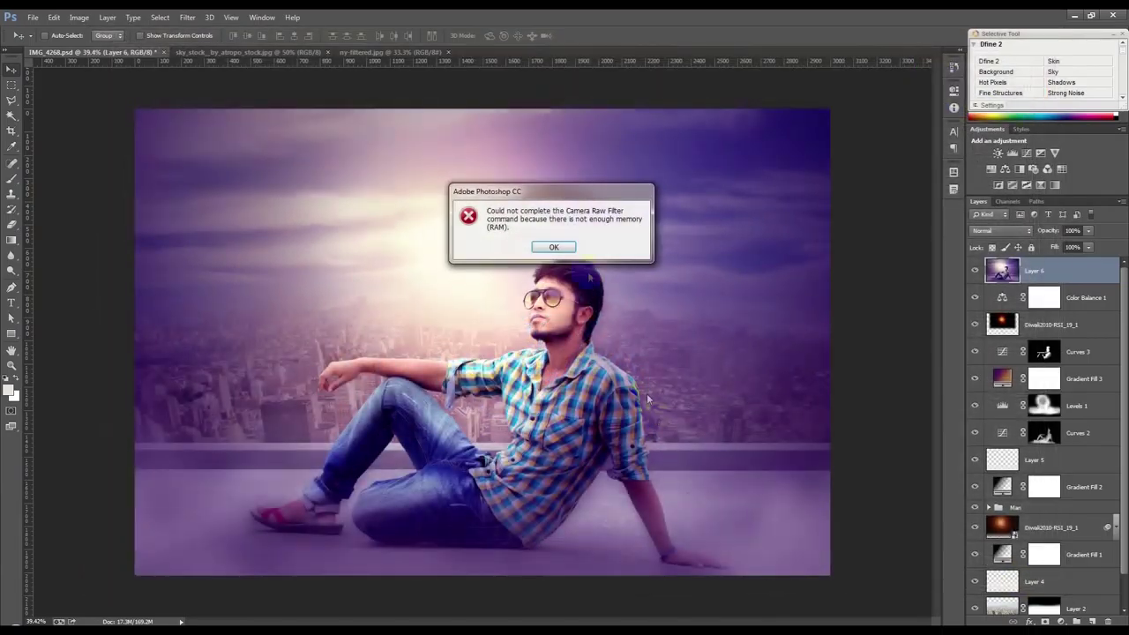
Dismiss the memory error, close sky stock and my-filtered.jpg, and reopen Camera Raw.
left_click(556, 248)
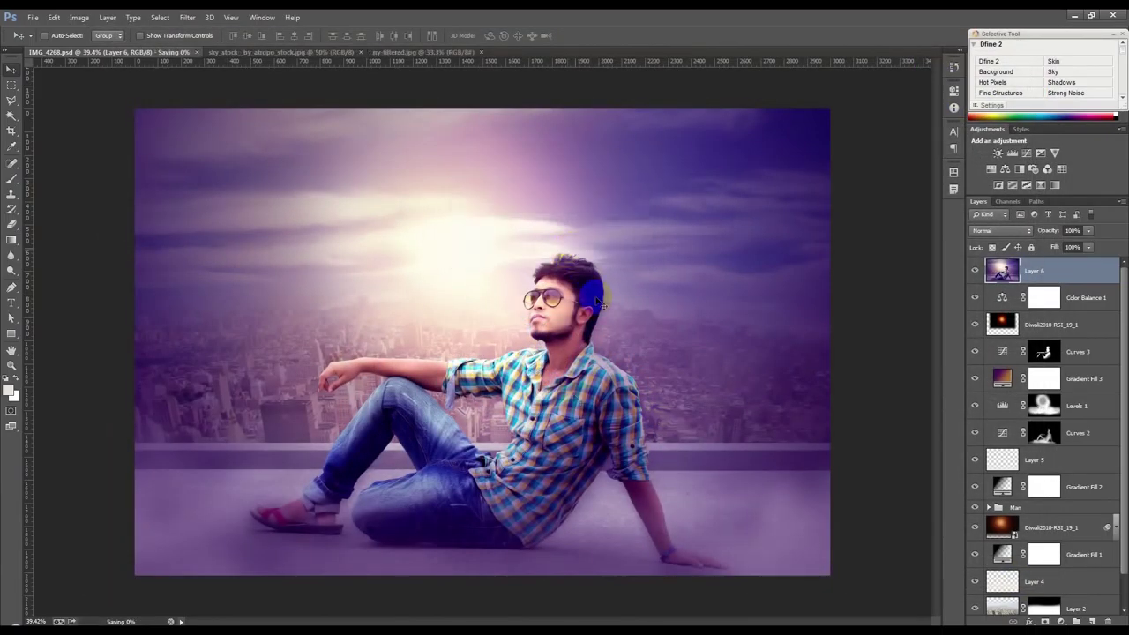
left_click(282, 52)
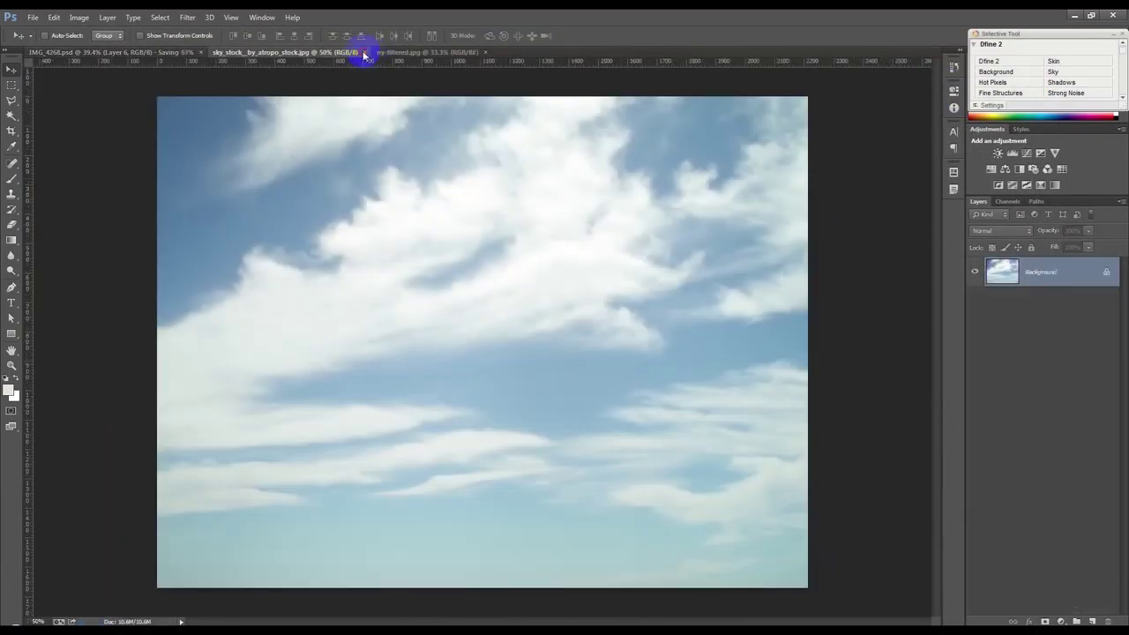
left_click(365, 53)
left_click(322, 54)
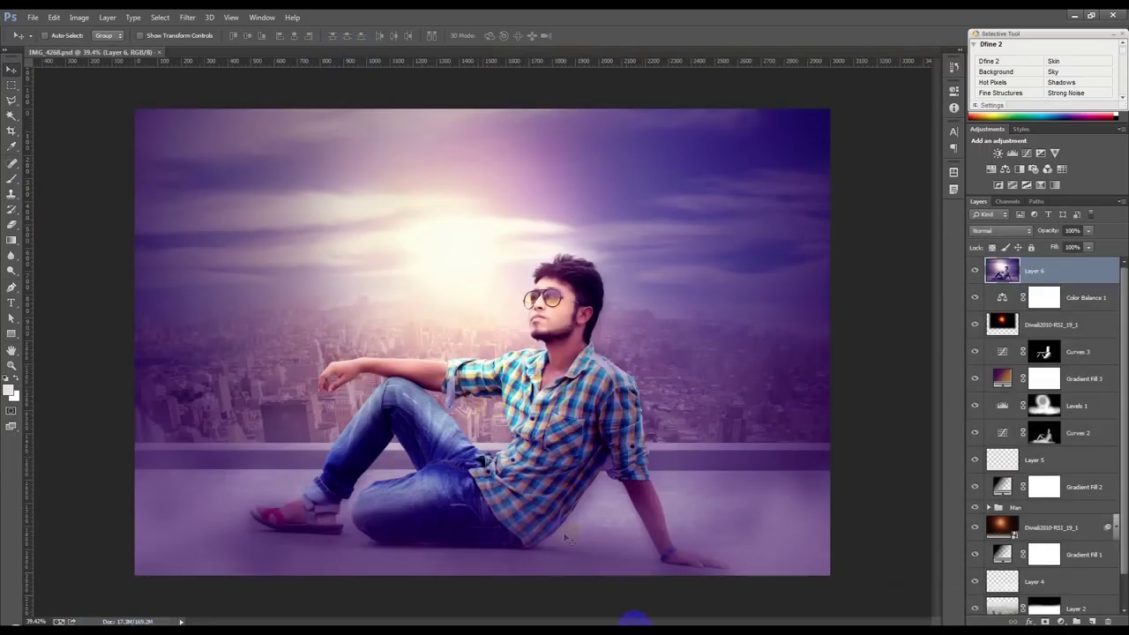
left_click(189, 18)
left_click(219, 86)
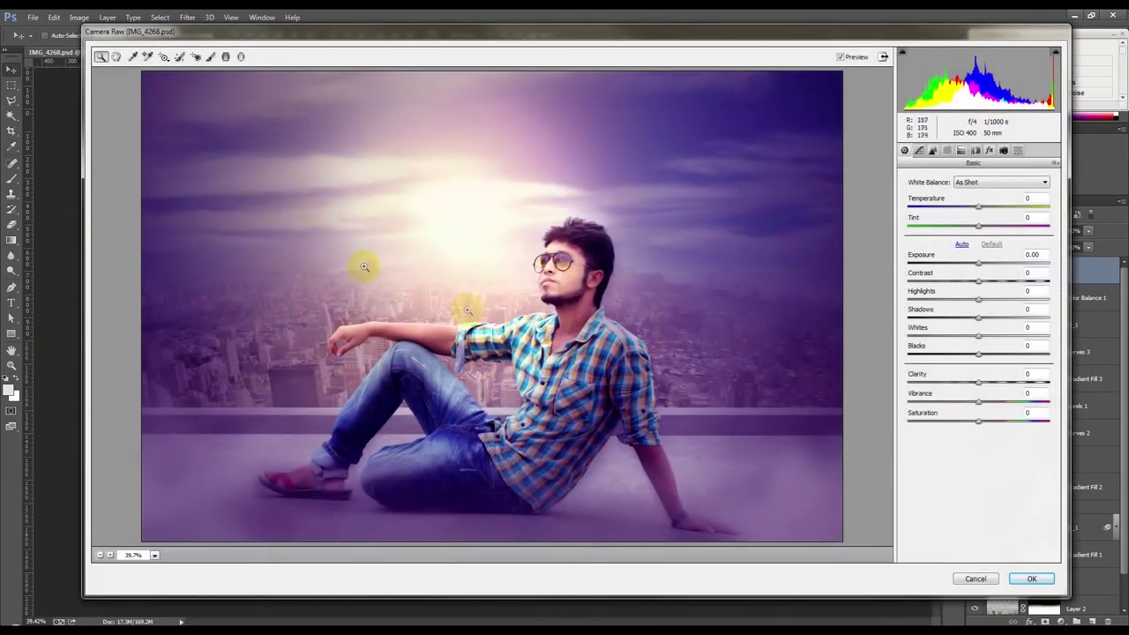
Draw a radial filter around the man and zero its exposure, highlights and saturation.
left_click(241, 57)
left_click_drag(496, 251, 685, 382)
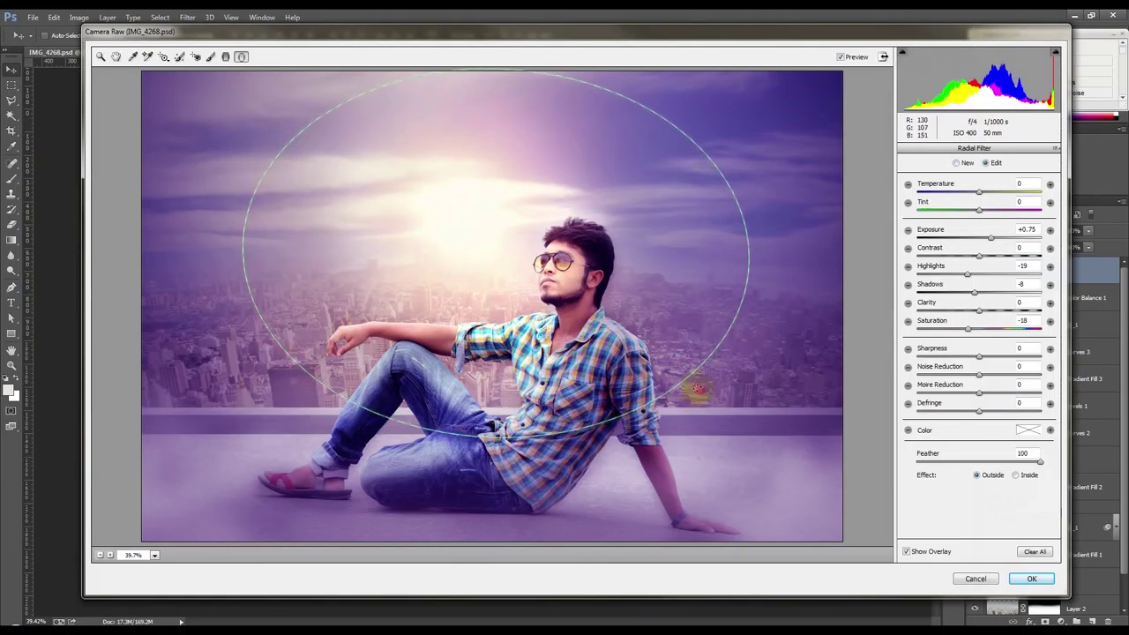
left_click_drag(638, 341, 665, 360)
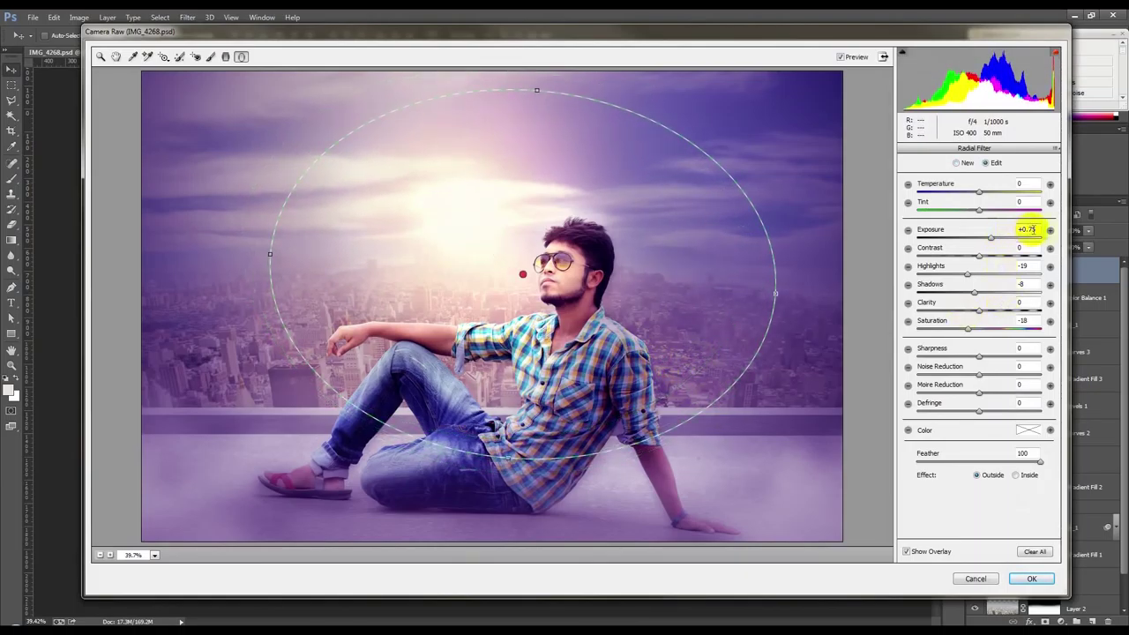
double_click(1025, 229)
double_click(1026, 265)
left_click(1020, 284)
double_click(1023, 320)
Set outside the ellipse to exposure -0.80, highlights -21, clarity -31, sharpness -20, cooler temperature.
left_click_drag(978, 238, 967, 240)
left_click_drag(981, 279, 961, 316)
left_click_drag(978, 356, 961, 357)
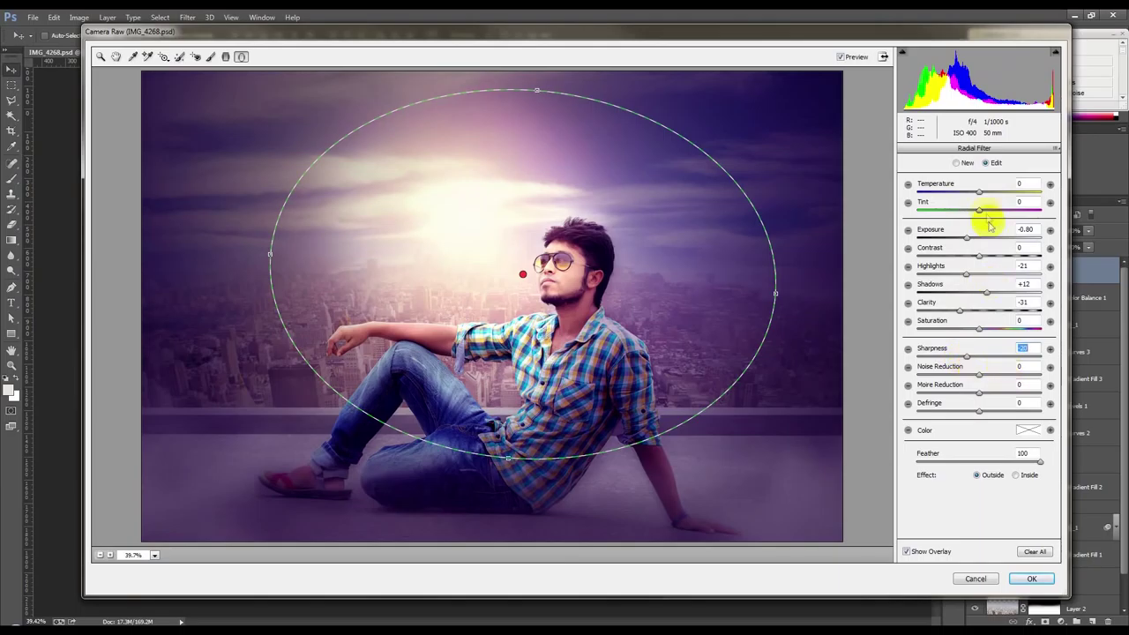
mouse_move(979, 191)
left_mouse_down()
mouse_move(970, 196)
mouse_move(991, 193)
mouse_move(968, 198)
mouse_move(987, 195)
left_mouse_up()
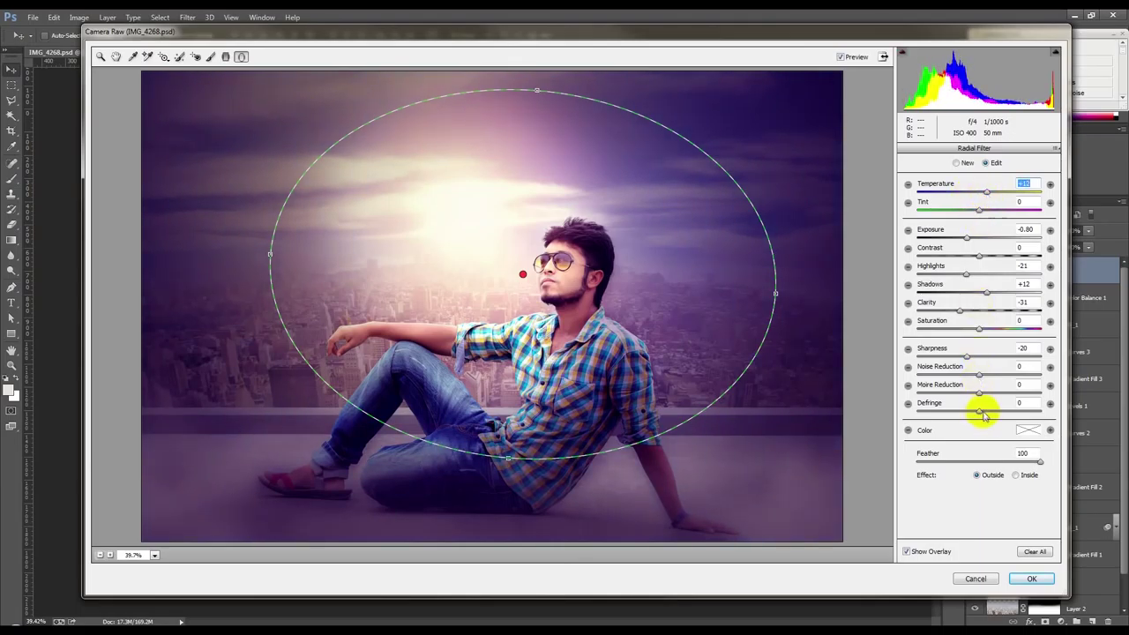
left_click(115, 56)
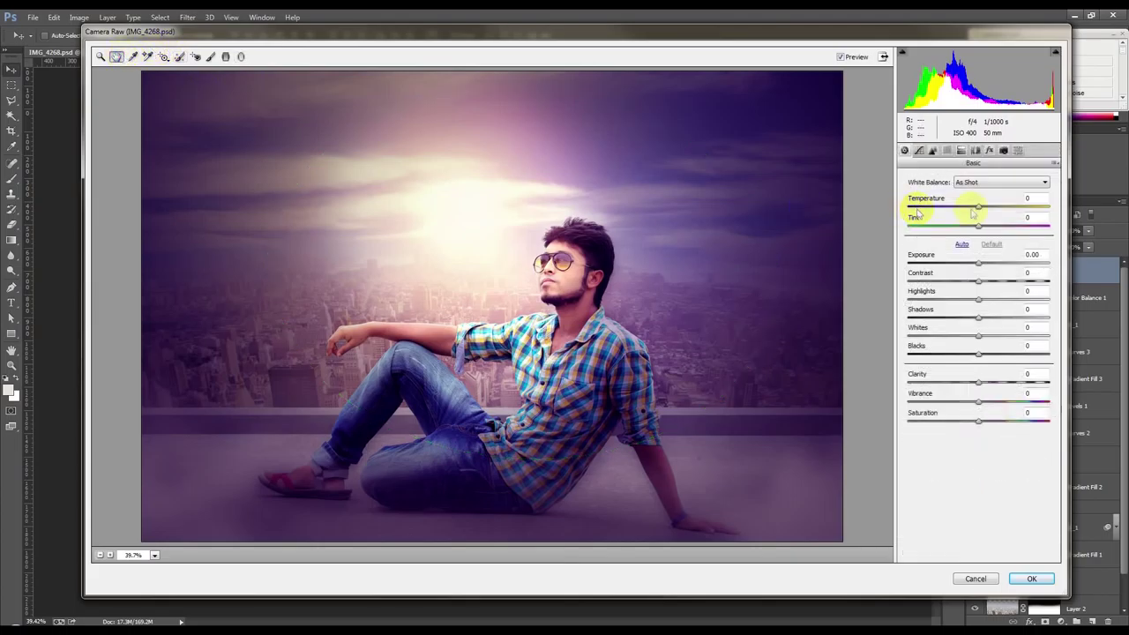
Set temperature +14, vibrance +16 and clarity +10, with shadows back at 0.
mouse_move(987, 207)
left_mouse_down()
mouse_move(969, 206)
mouse_move(992, 209)
left_mouse_up()
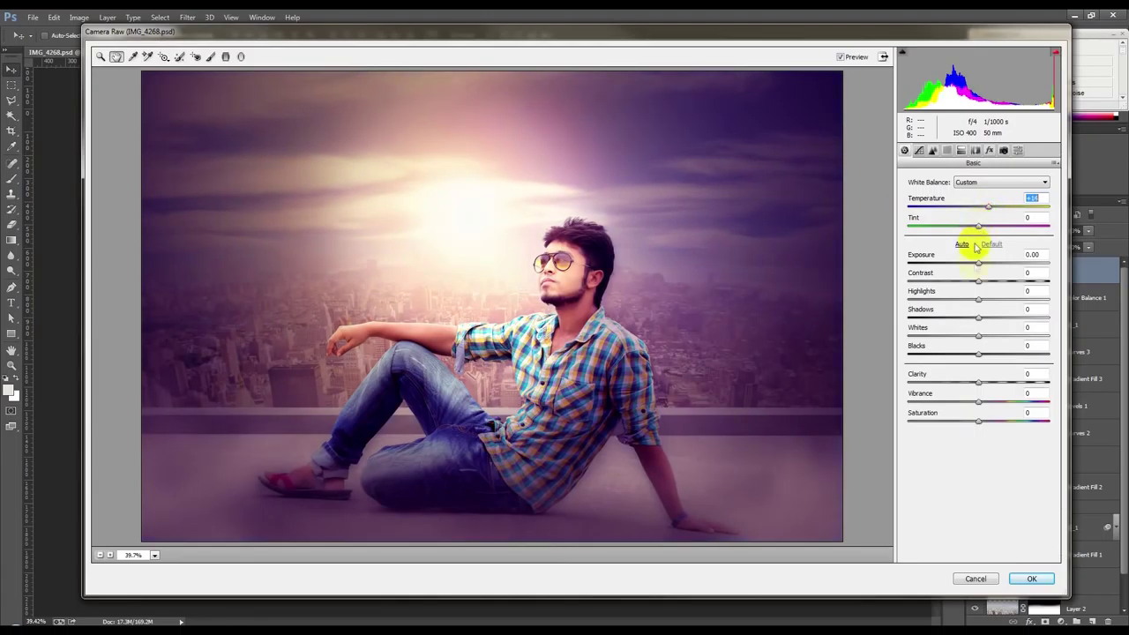
left_click_drag(978, 402, 991, 404)
left_click(991, 385)
left_click_drag(992, 385, 997, 355)
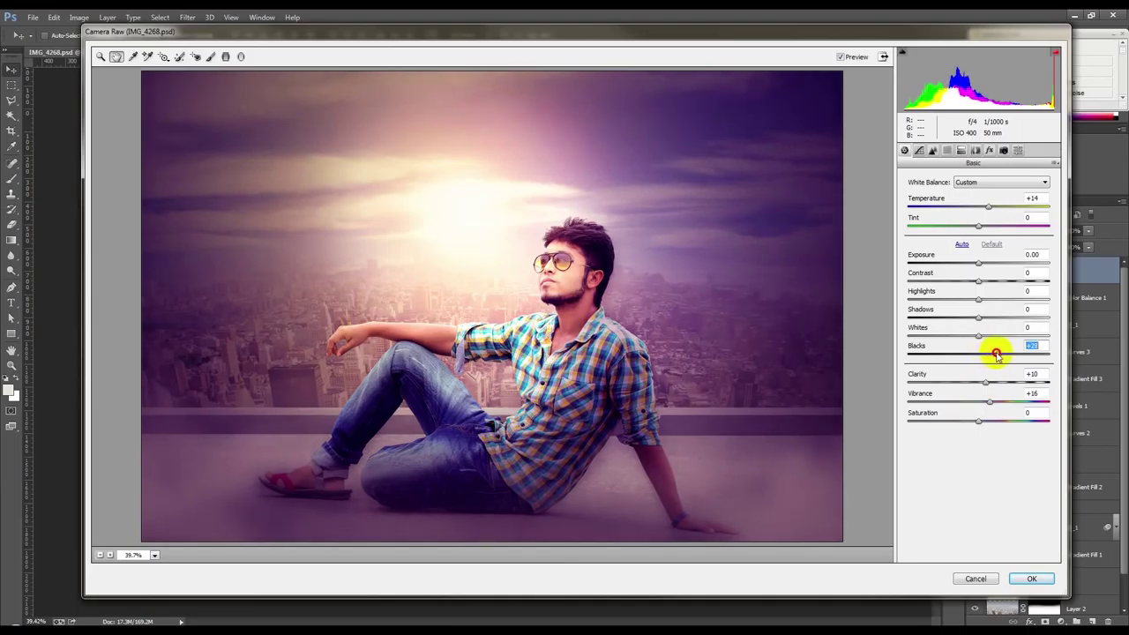
left_click(993, 319)
left_click_drag(993, 319, 979, 317)
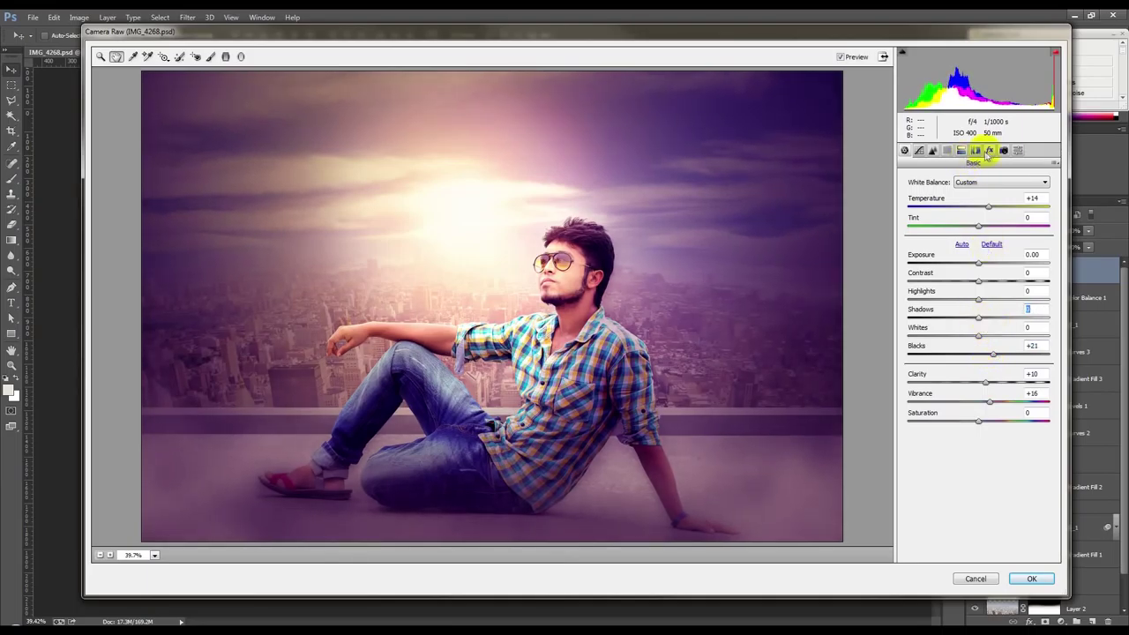
Add a corner vignette, sharpening 38 and a tone-curve tweak, then apply Camera Raw.
left_click(988, 151)
left_click_drag(973, 303, 969, 303)
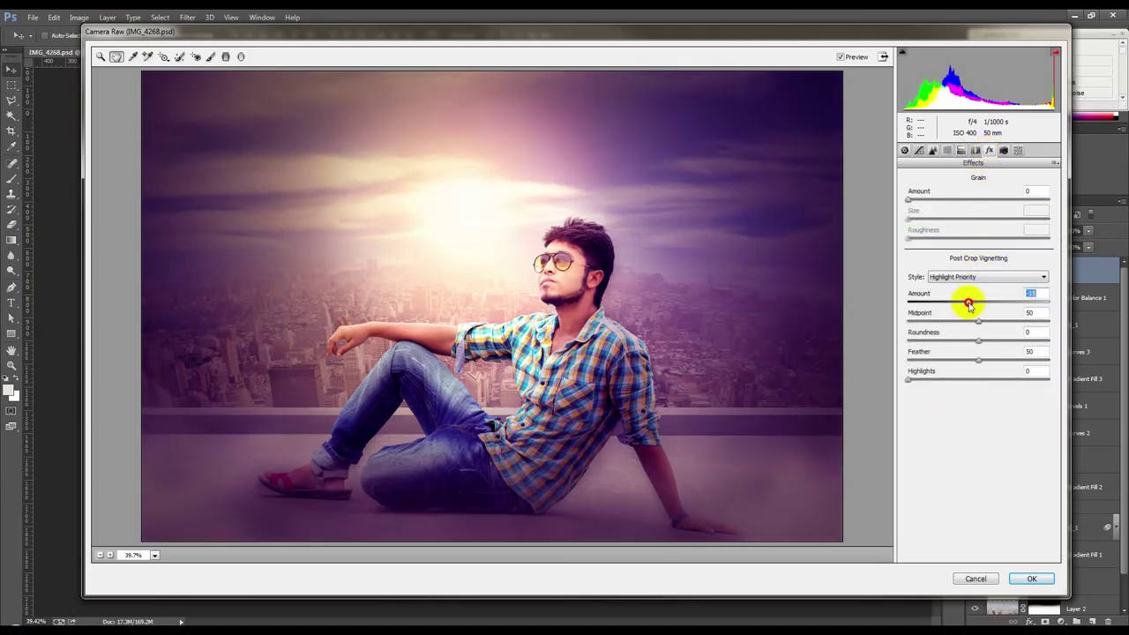
left_click(932, 151)
left_click_drag(935, 198, 949, 201)
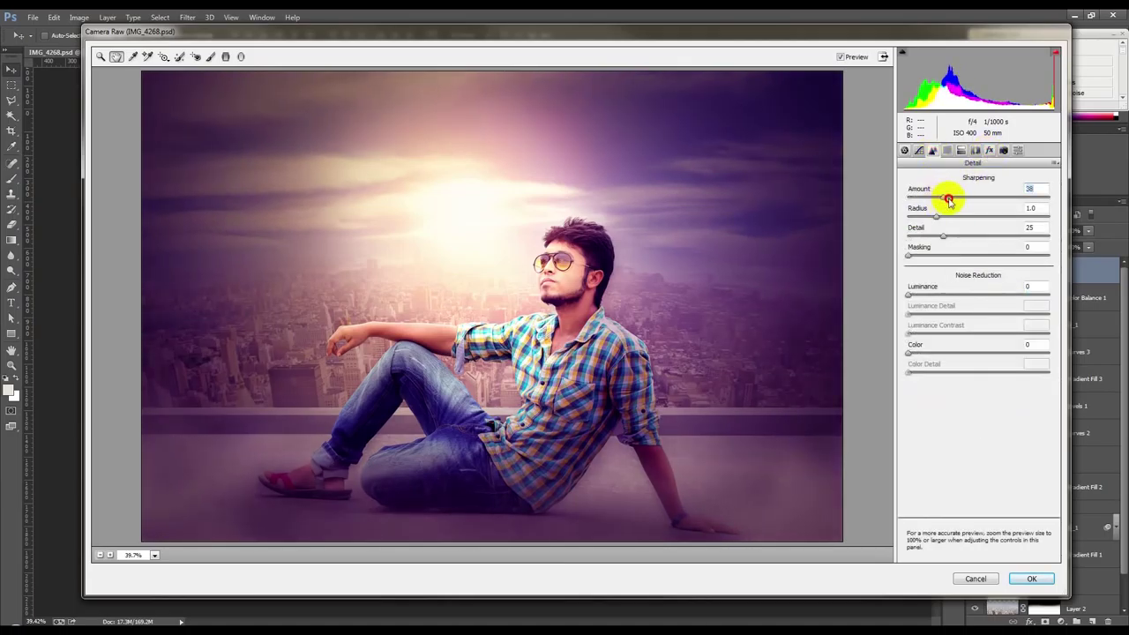
left_click(919, 151)
left_click_drag(979, 384, 988, 404)
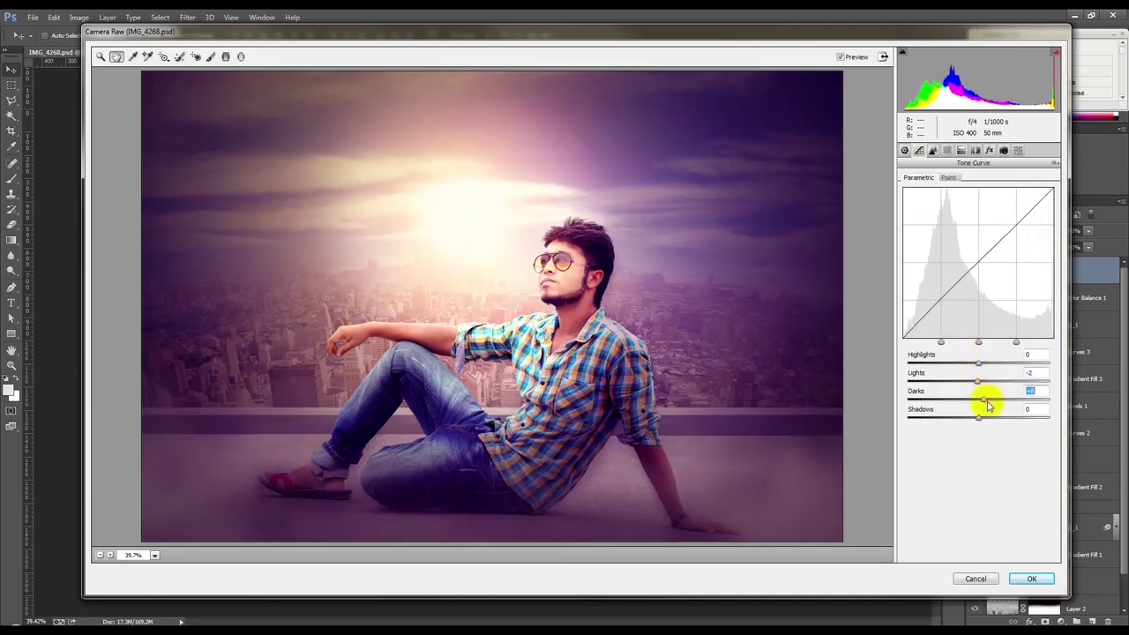
left_click(1032, 579)
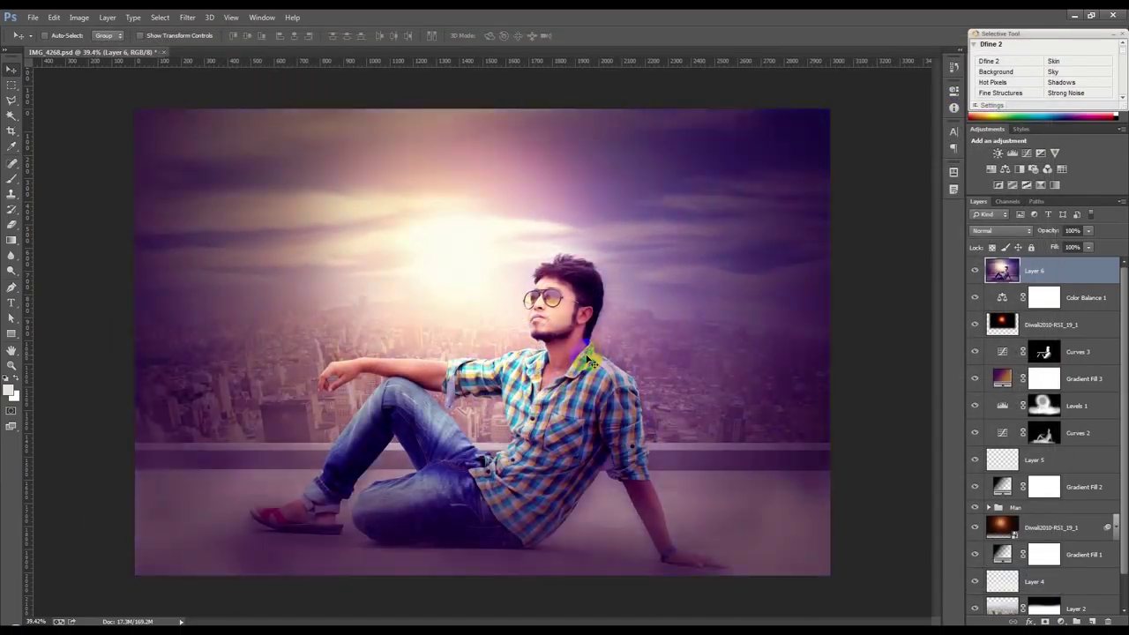
scroll(589, 361, "up", 1)
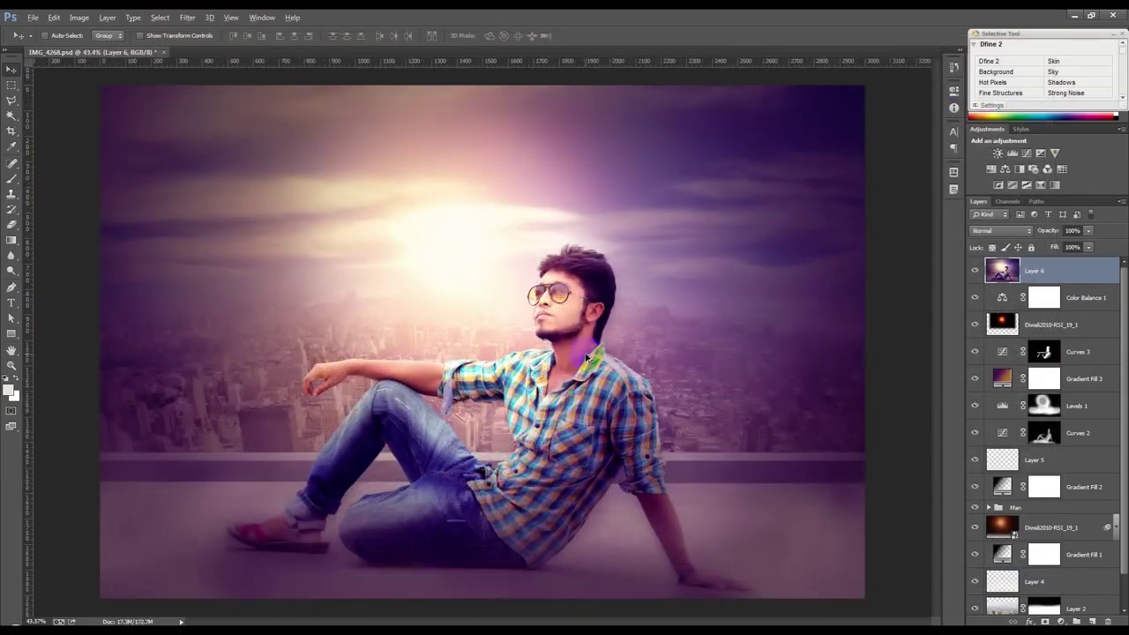
left_click(187, 18)
Apply Imagenomic Portraiture with the Smoothing: High preset to Layer 6.
mouse_move(231, 271)
left_click(358, 267)
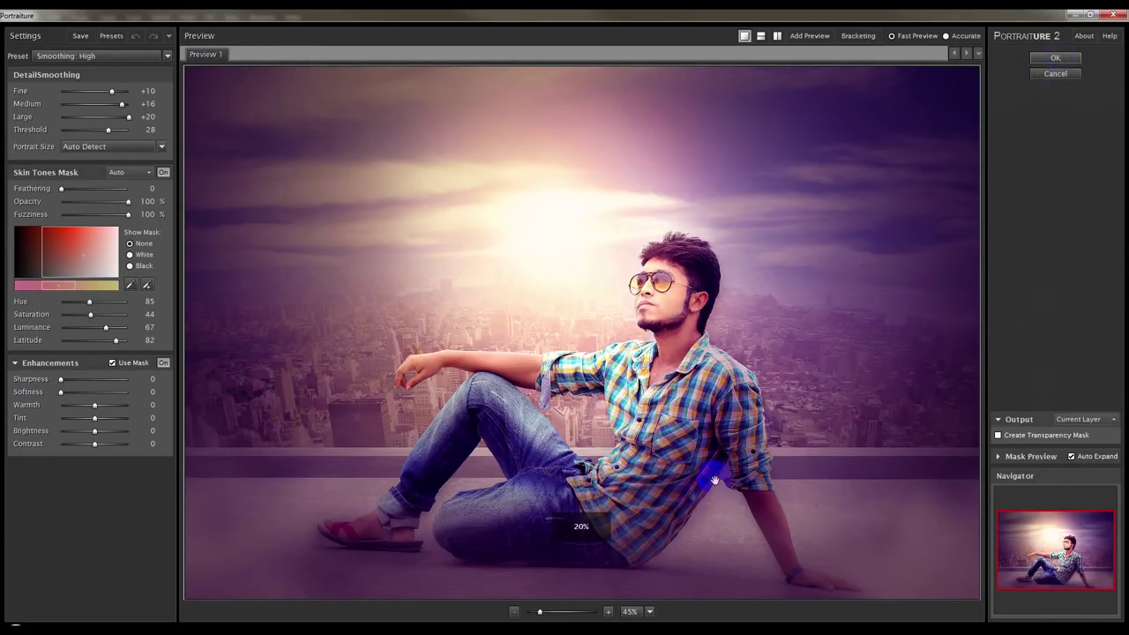
left_click_drag(547, 613, 557, 613)
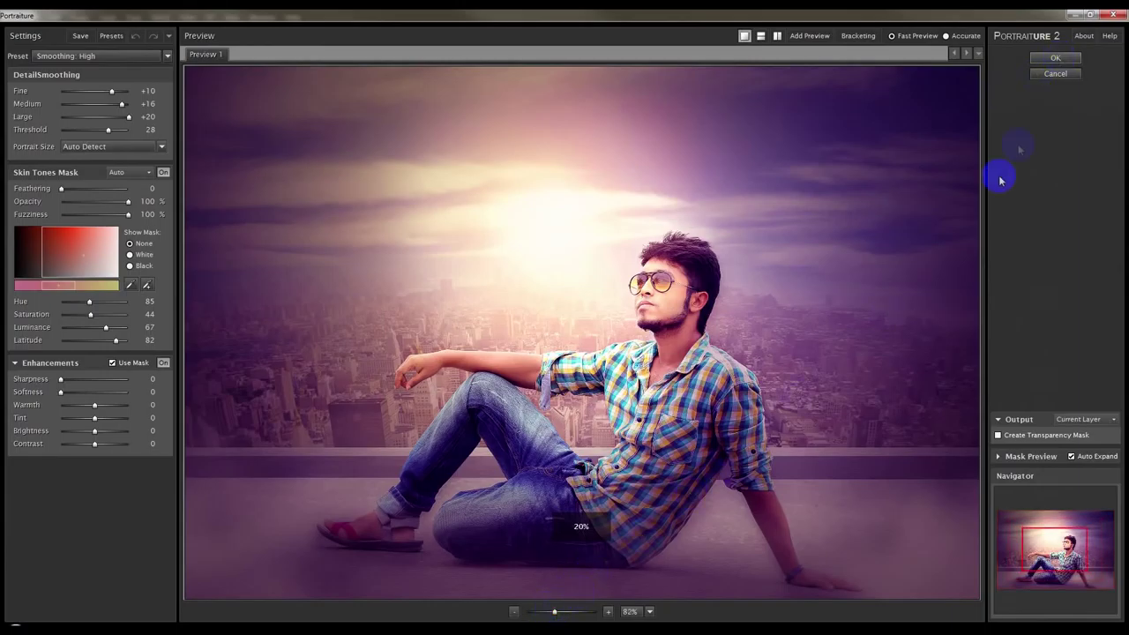
left_click(1055, 57)
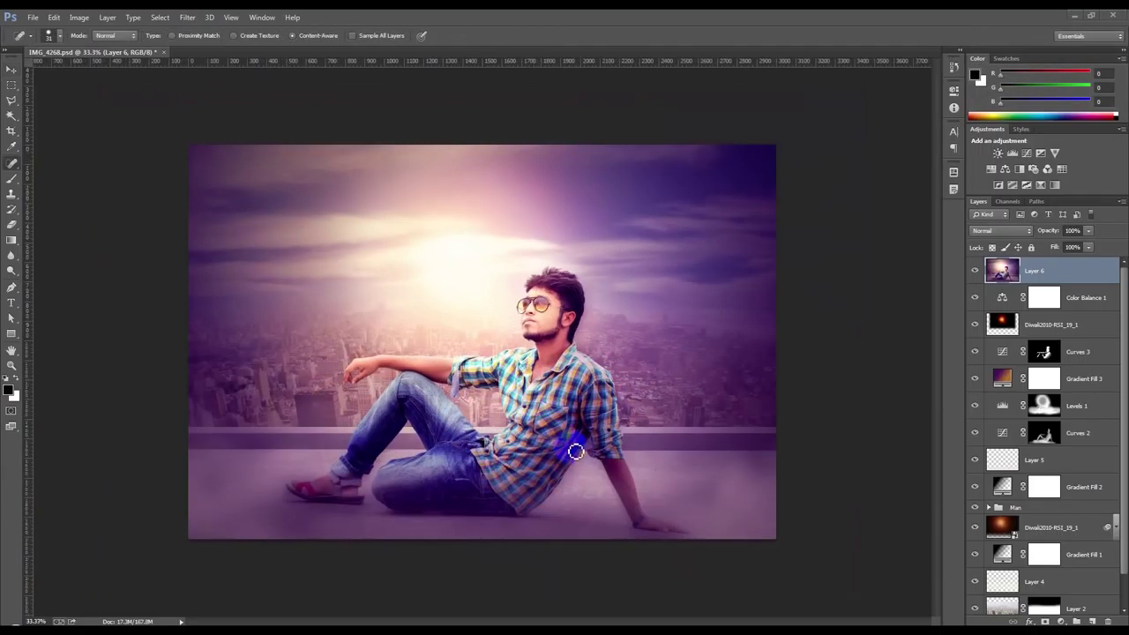
Launch Nik Collection's Color Efex Pro 4 filter on the top layer, Layer 6.
left_click(187, 17)
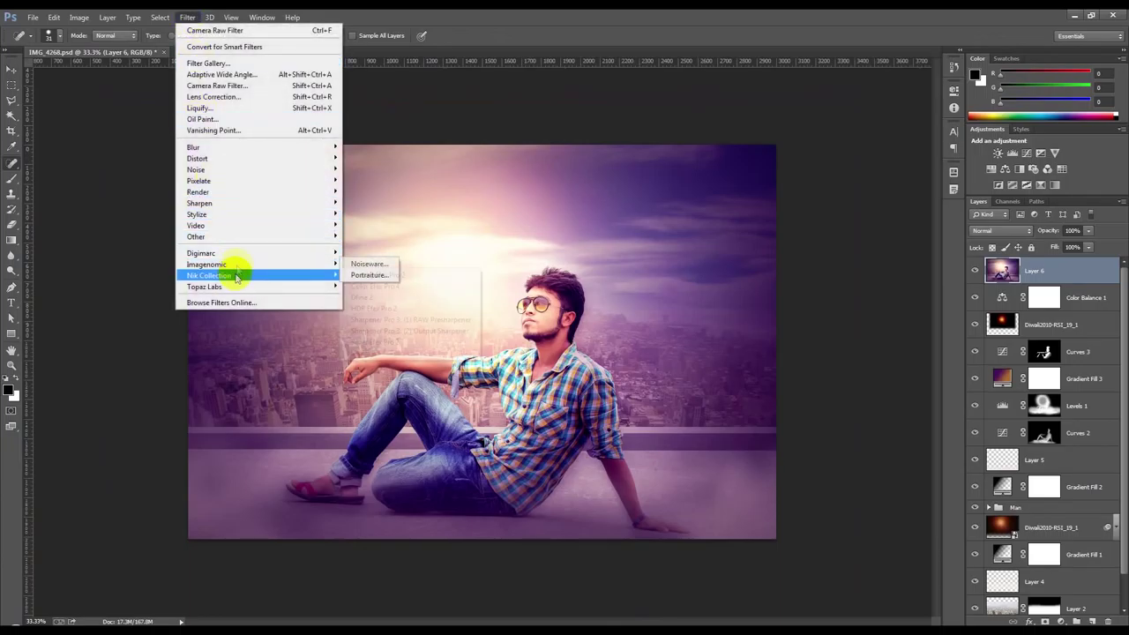
mouse_move(231, 264)
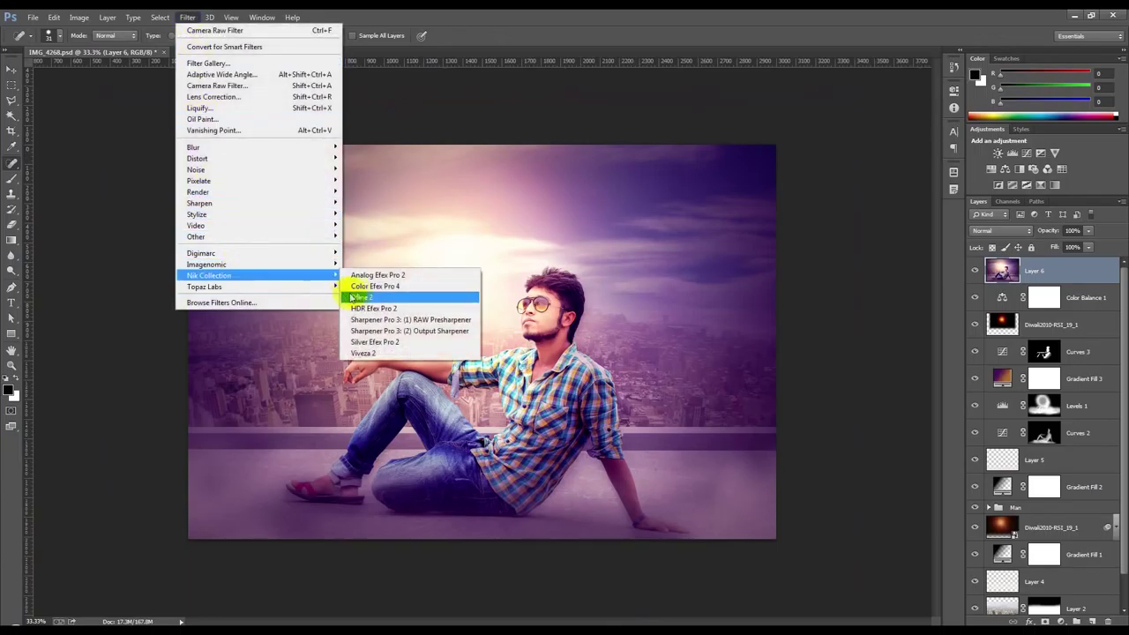
left_click(365, 288)
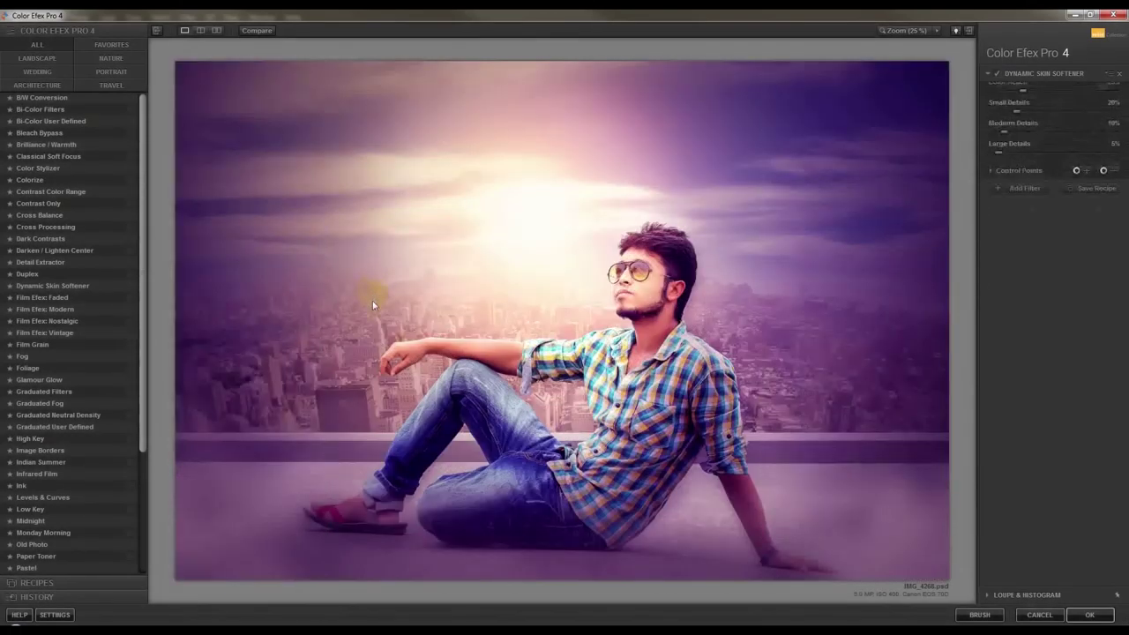
Preview Color Efex filters from B/W Conversion through Dark Contrasts.
left_click(1049, 296)
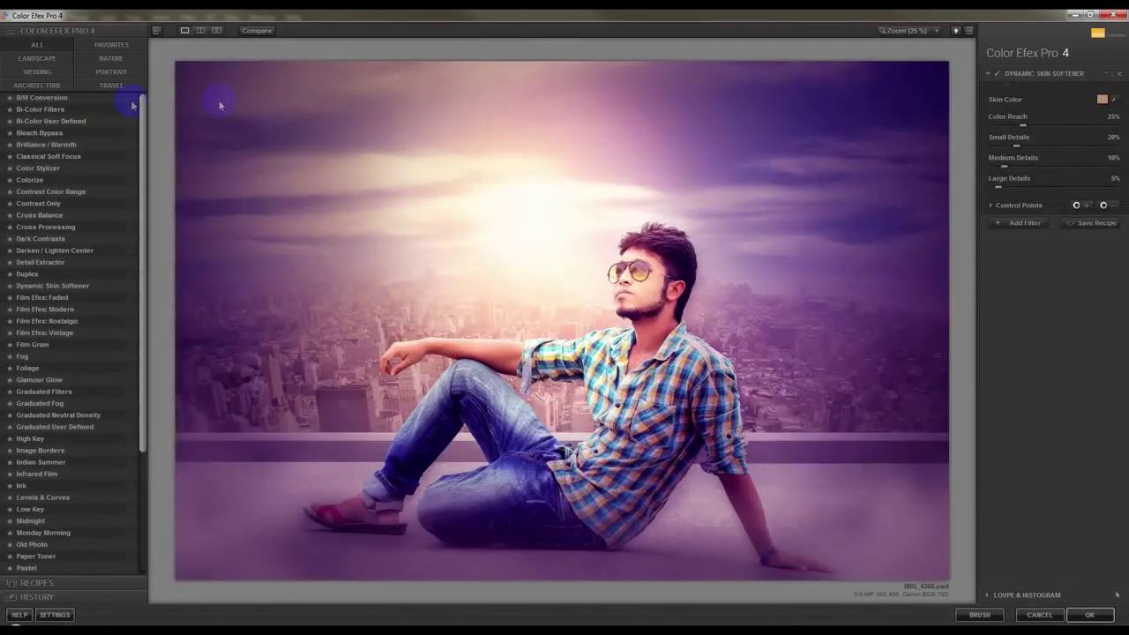
left_click(77, 102)
left_click(46, 109)
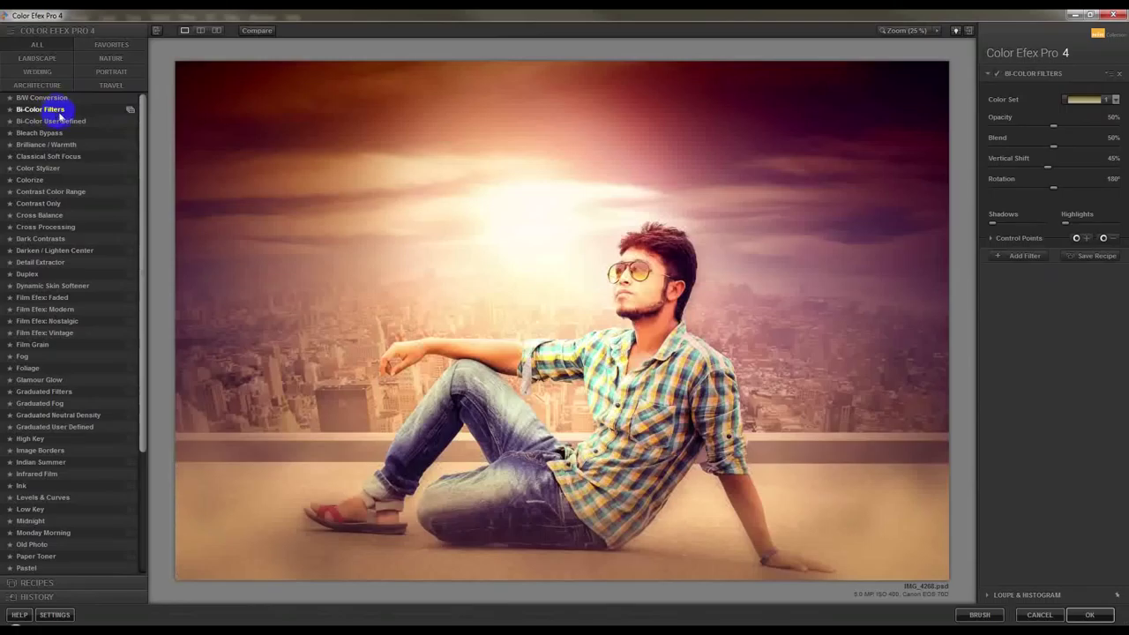
left_click(54, 121)
left_click(44, 133)
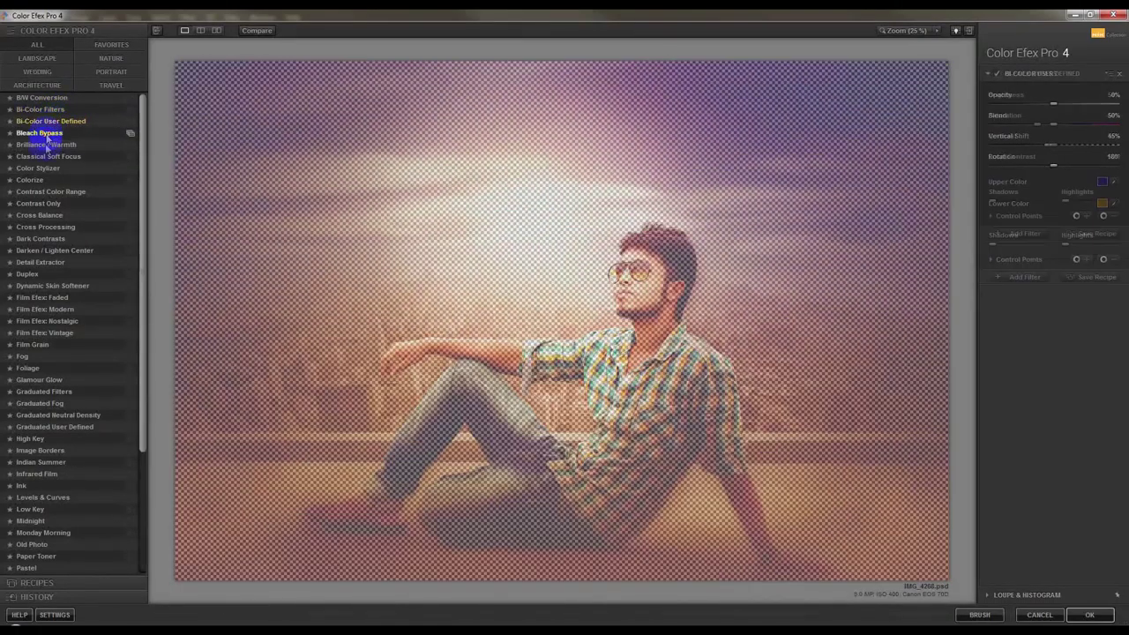
left_click(44, 146)
left_click(48, 156)
left_click(39, 179)
left_click(38, 167)
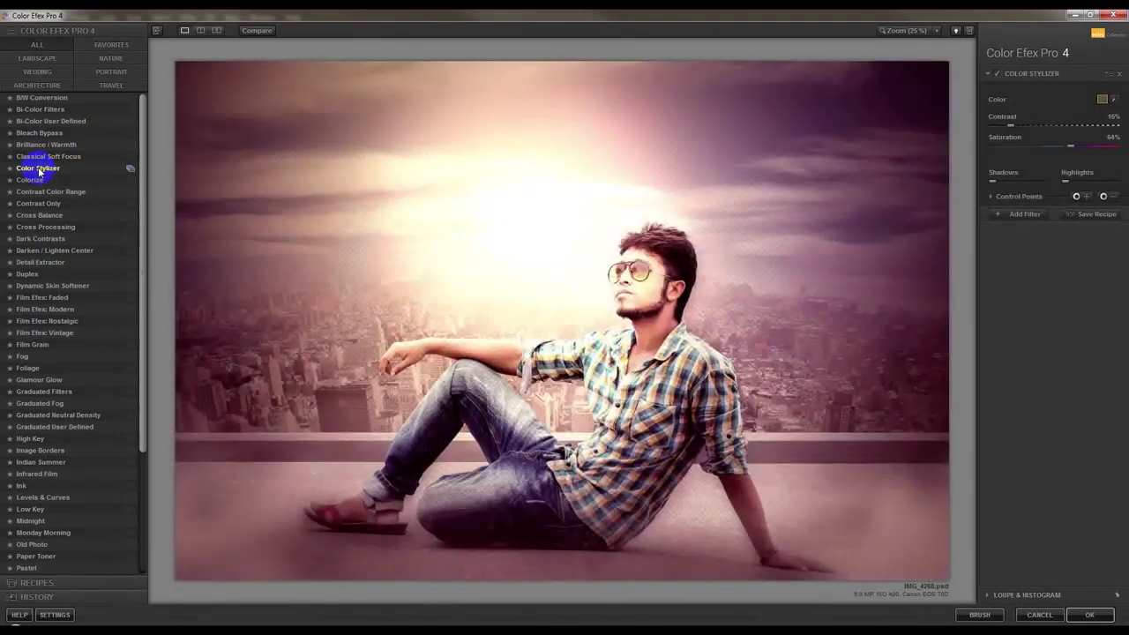
left_click(39, 180)
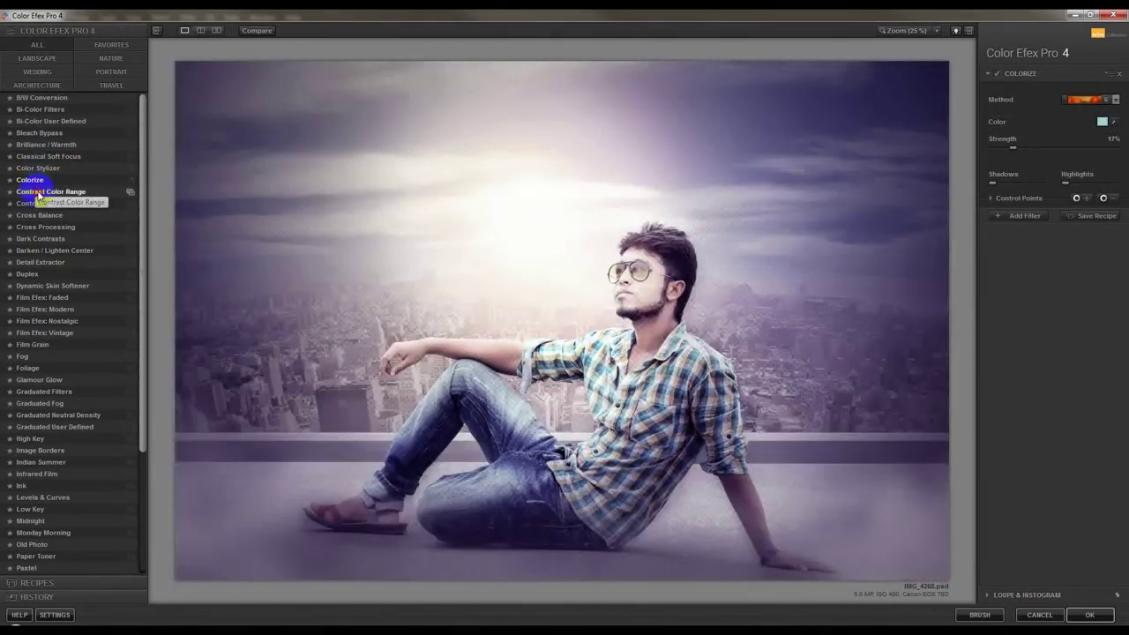
left_click(39, 192)
left_click(51, 205)
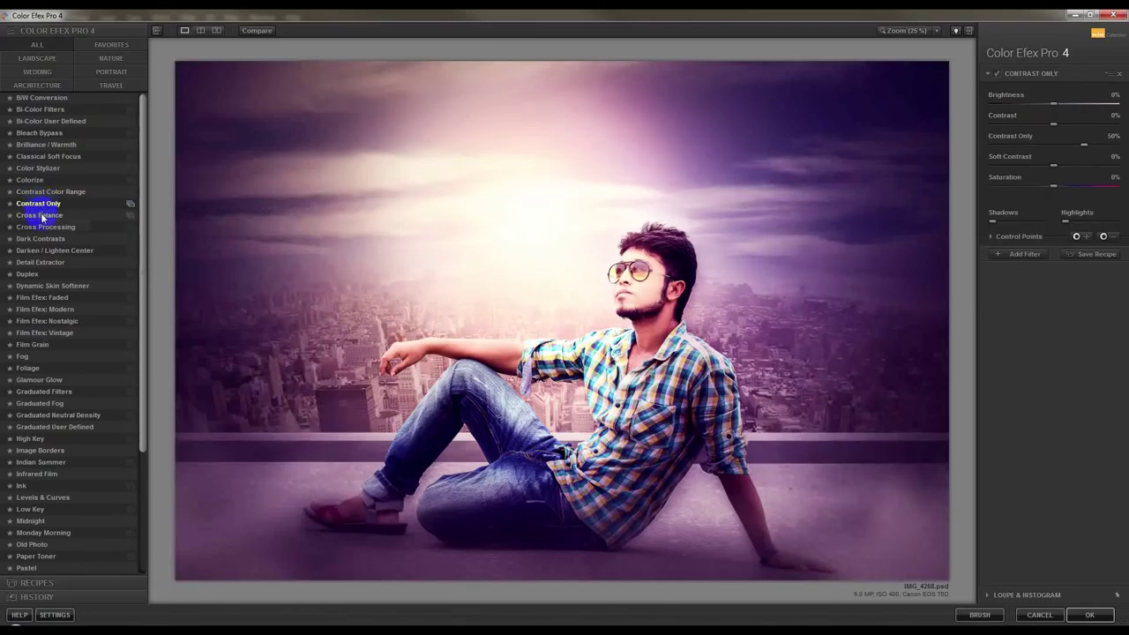
left_click(41, 216)
left_click(44, 228)
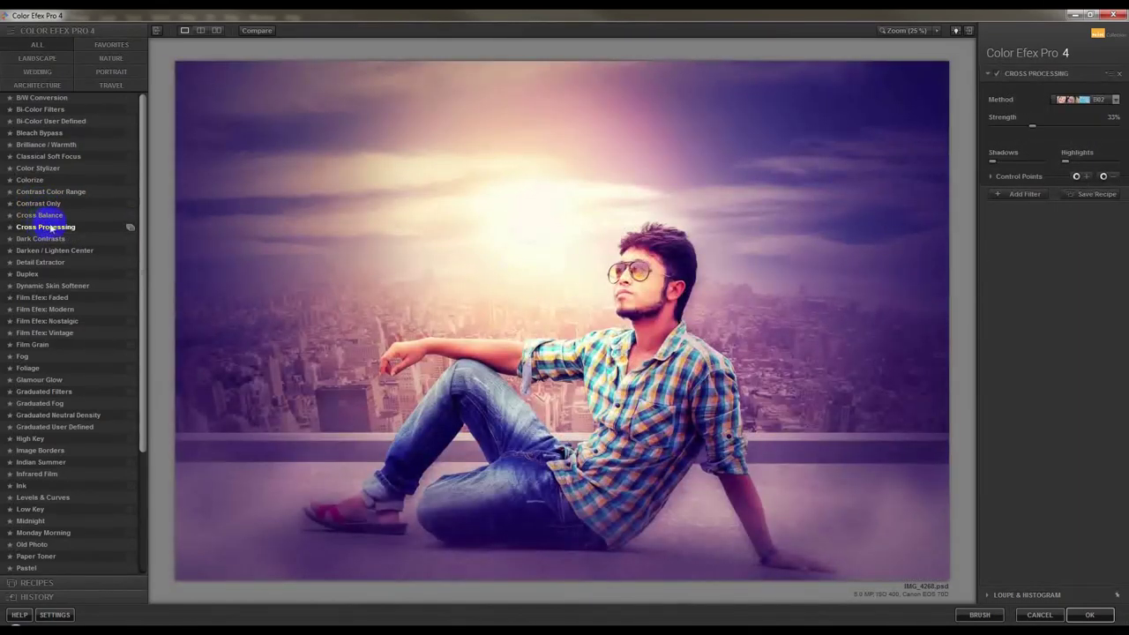
left_click(50, 238)
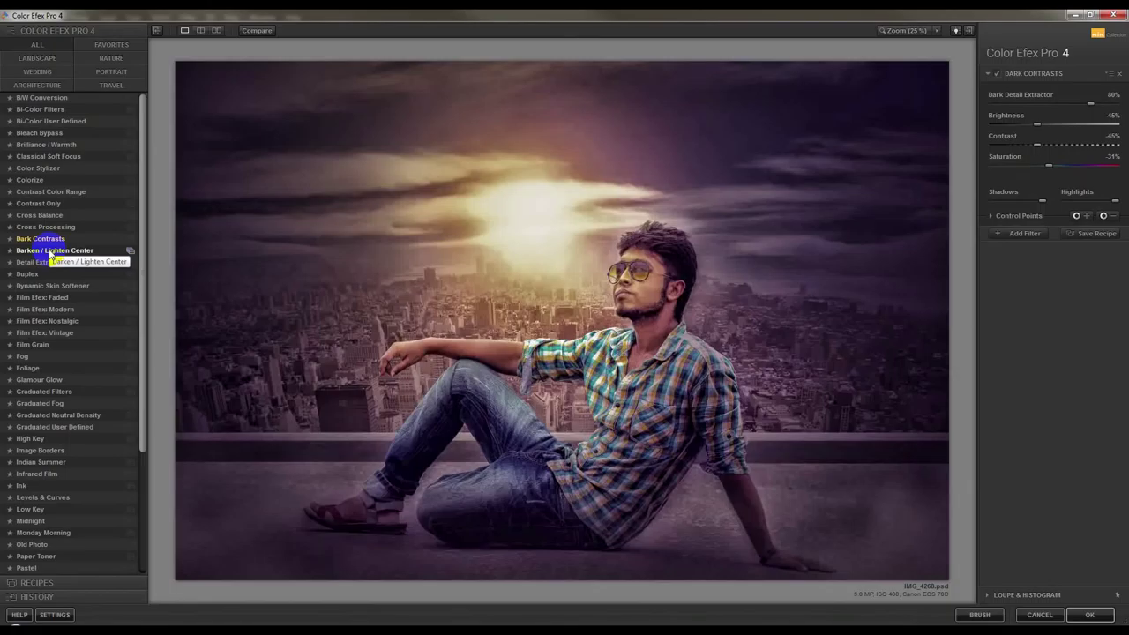
Apply Darken / Lighten Center and toggle it off and on to compare.
left_click(50, 251)
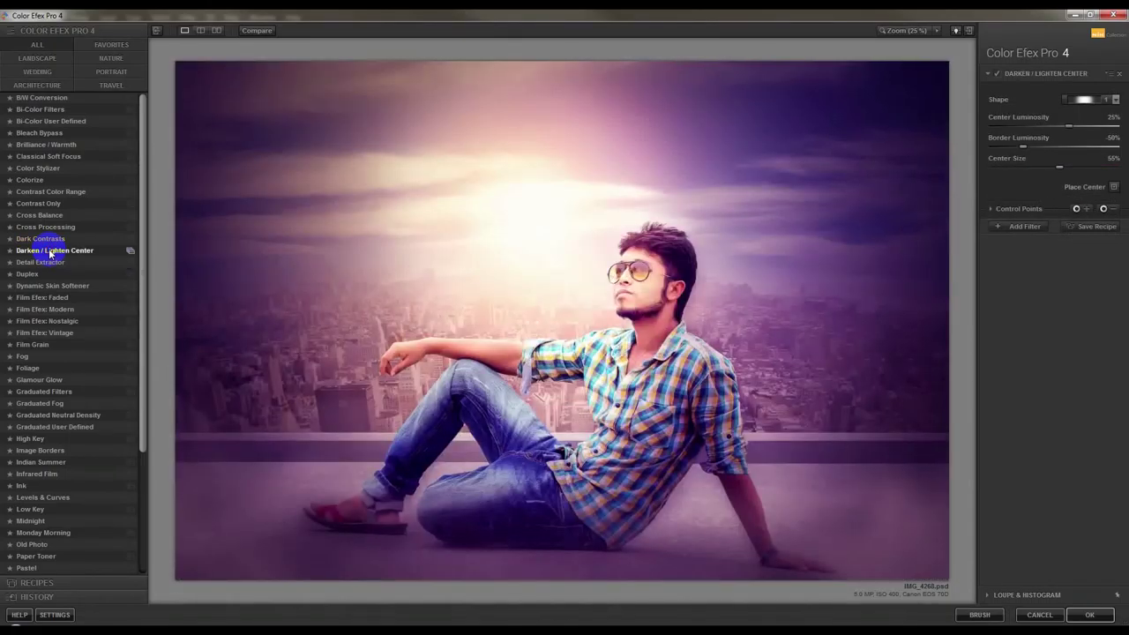
left_click(996, 74)
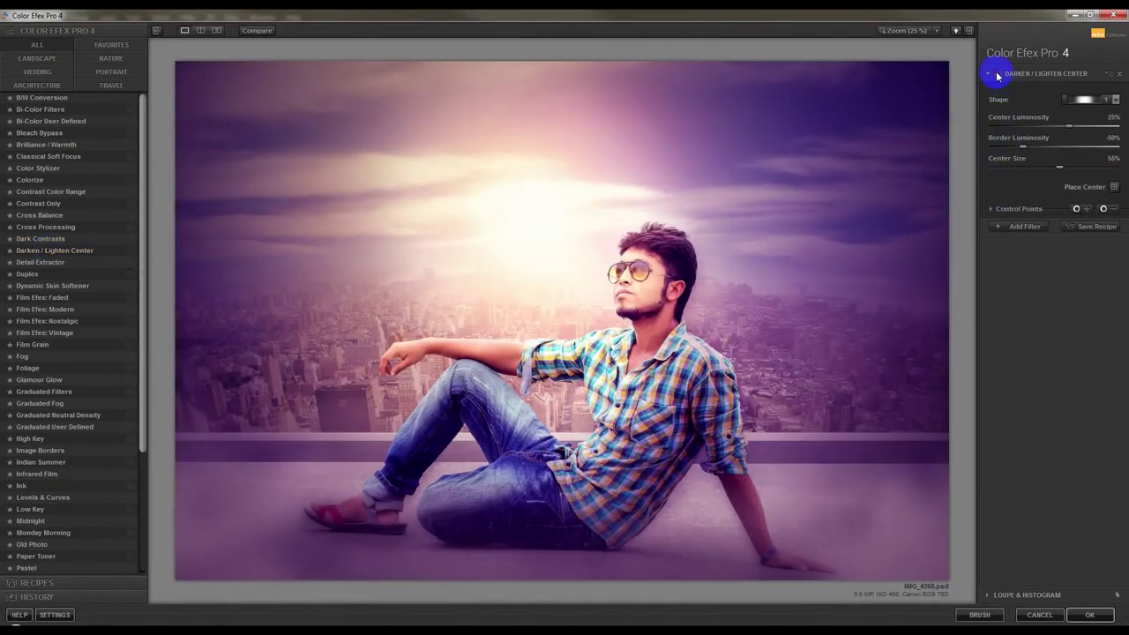
left_click(996, 75)
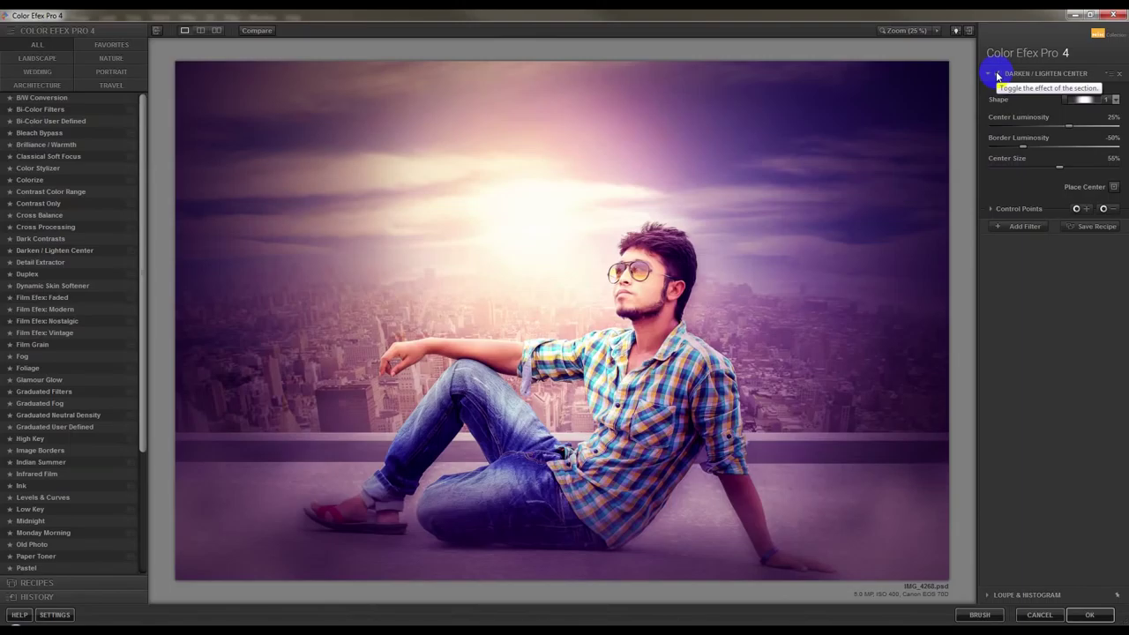
Add a second filter, trying Dynamic Skin Softener, Film Efex: Faded, Foliage, Indian Summer and Cross Balance.
left_click(1027, 227)
left_click(97, 286)
left_click(55, 298)
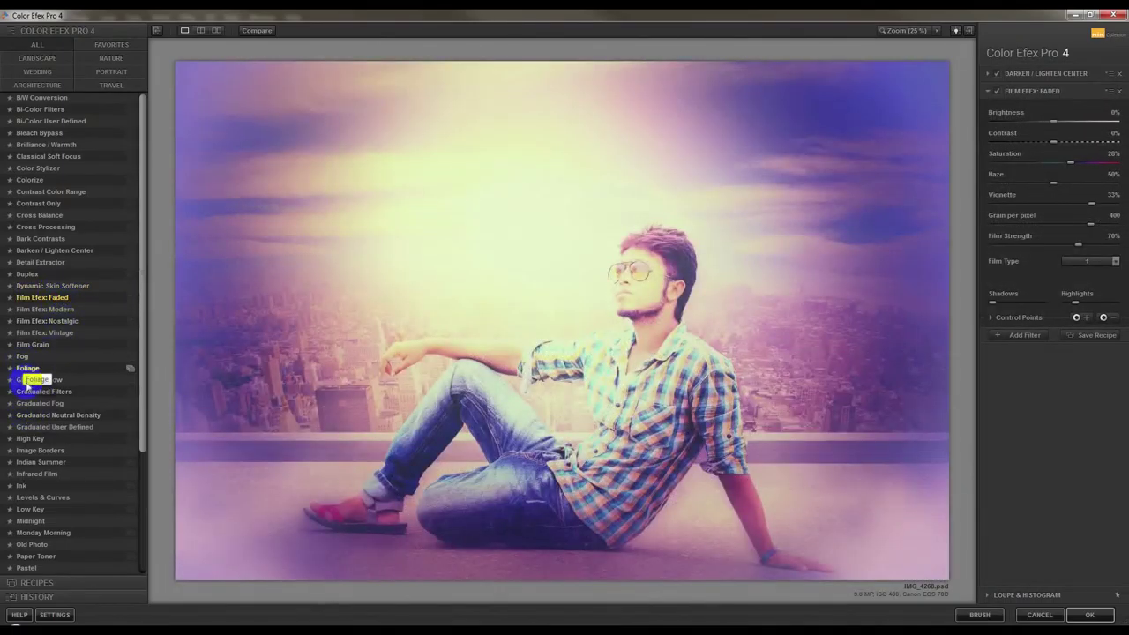
left_click(28, 369)
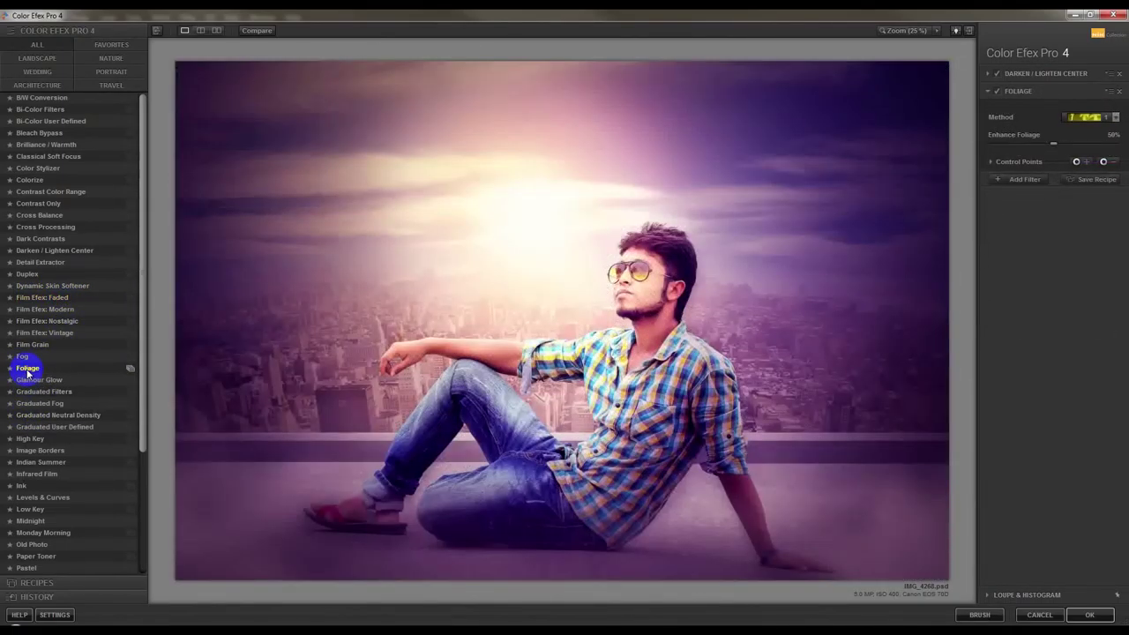
left_click(35, 463)
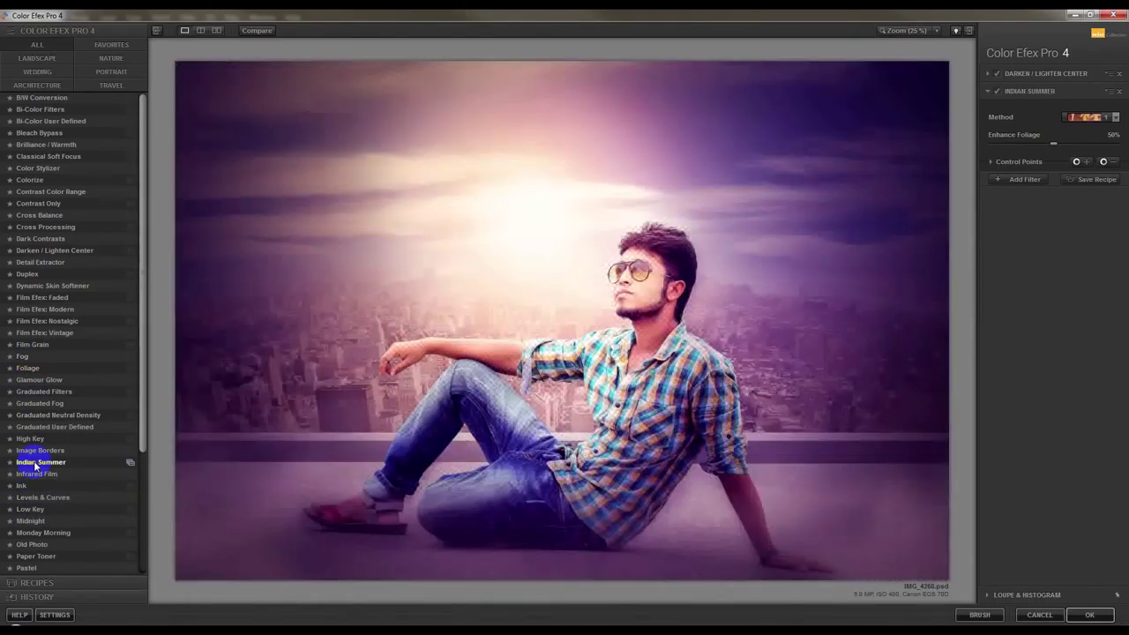
left_click(39, 263)
left_click(44, 250)
left_click(44, 239)
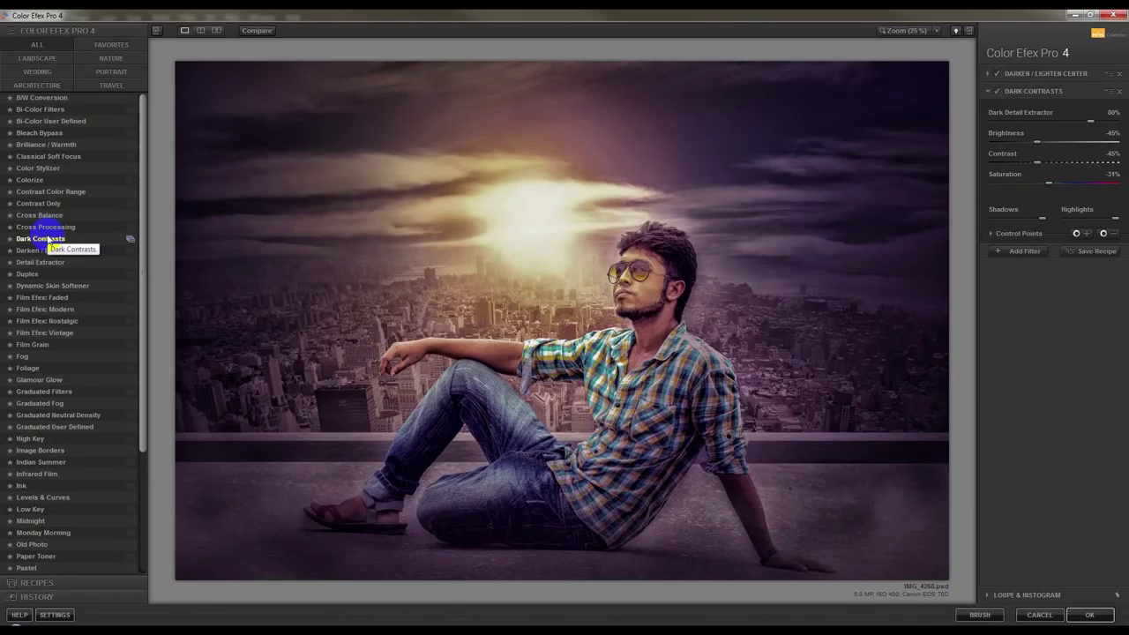
left_click(32, 217)
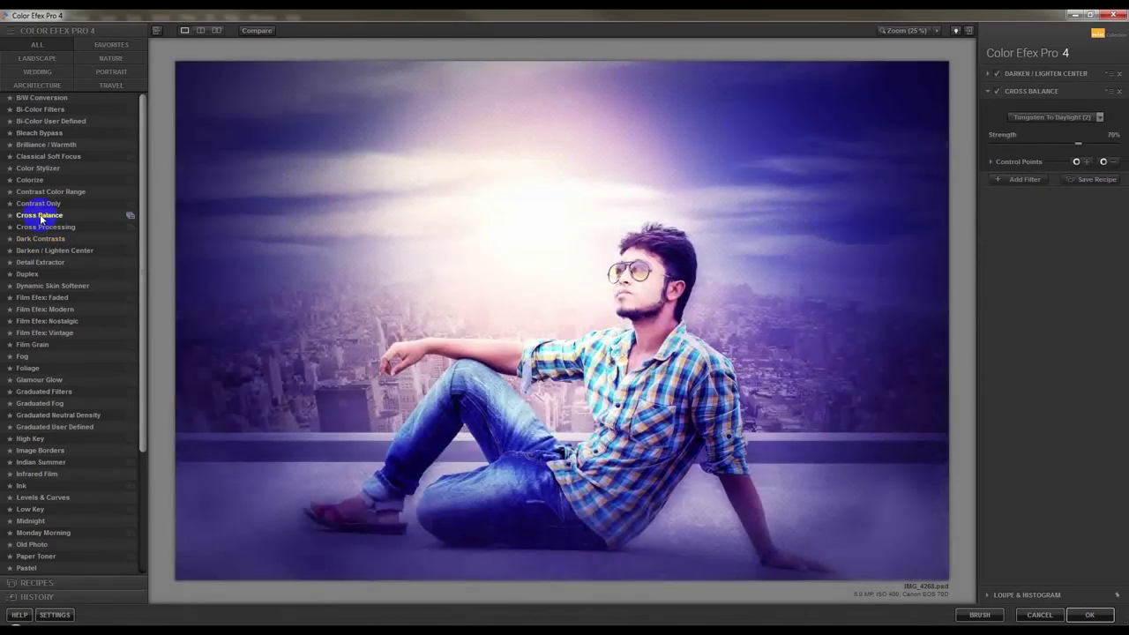
Preview Contrast Color Range through Duplex, then settle on Dynamic Skin Softener and apply the stack.
left_click(46, 192)
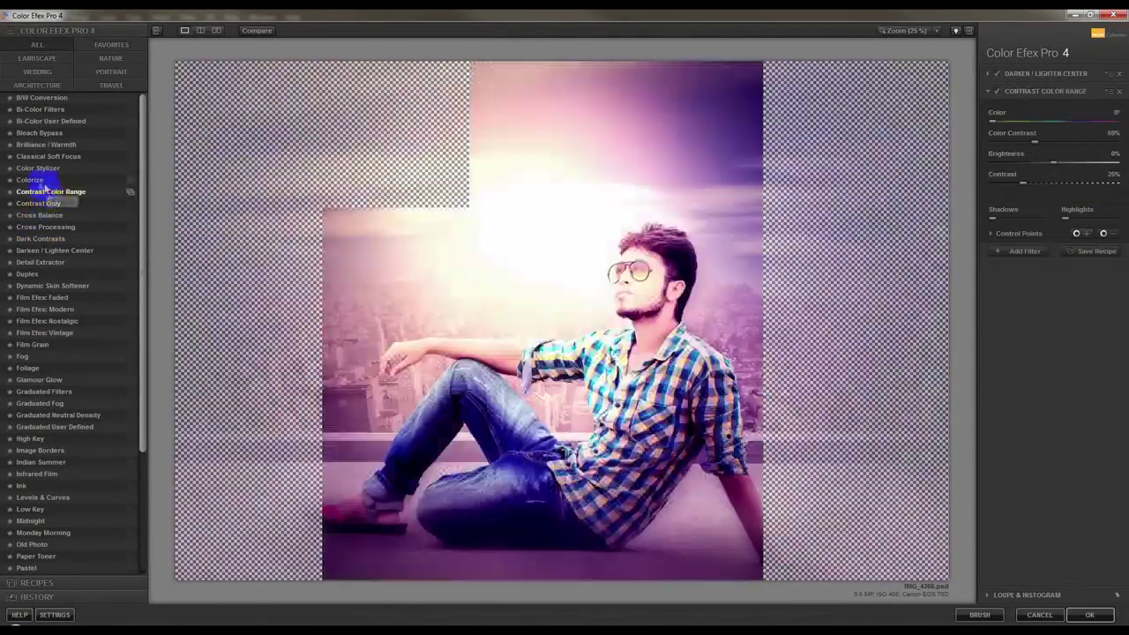
left_click(32, 179)
left_click(40, 170)
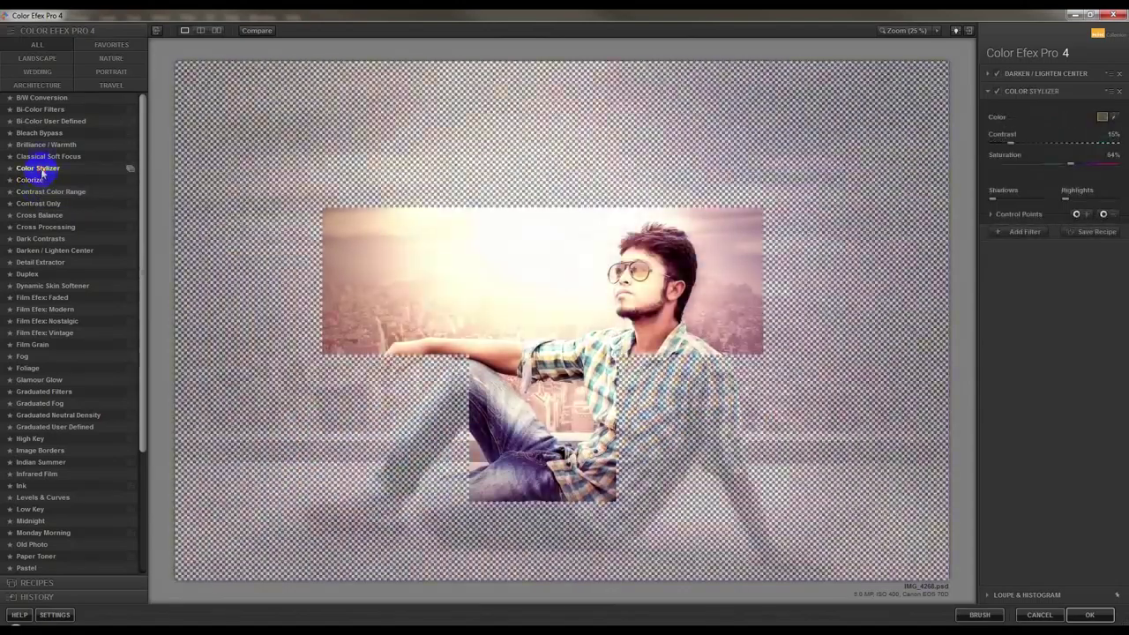
left_click(40, 157)
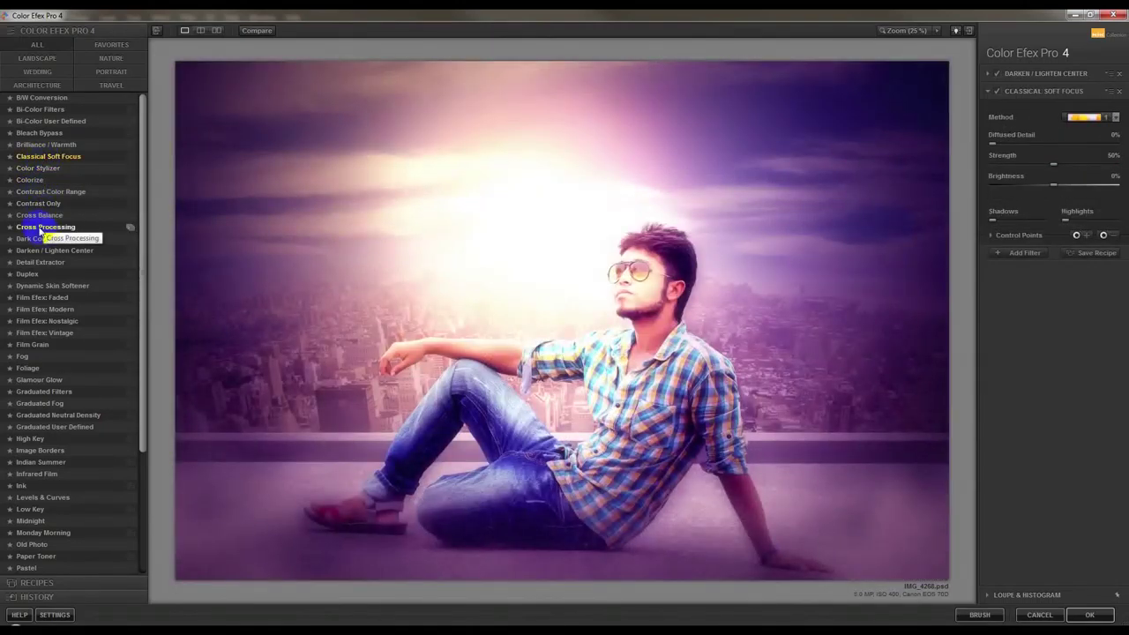
left_click(40, 228)
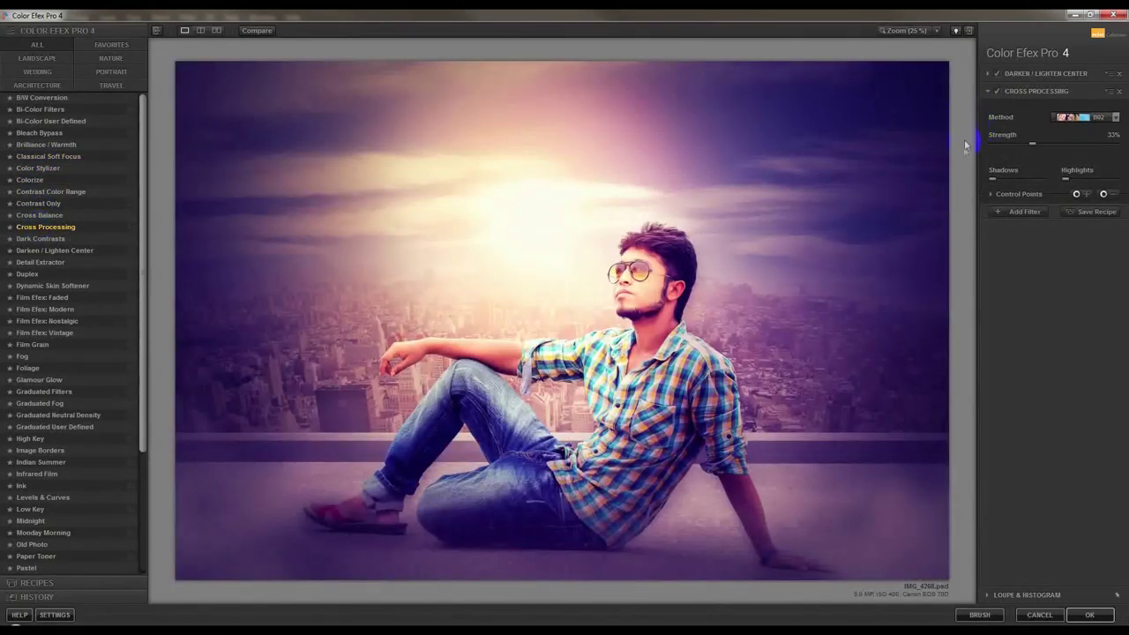
left_click(46, 251)
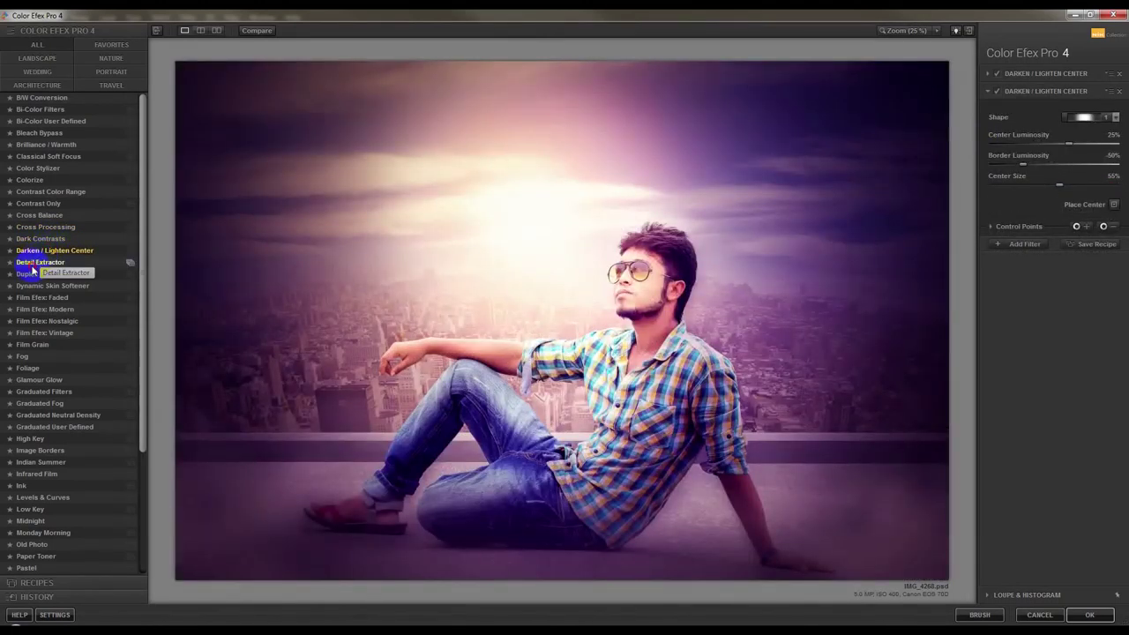
left_click(32, 264)
left_click(28, 275)
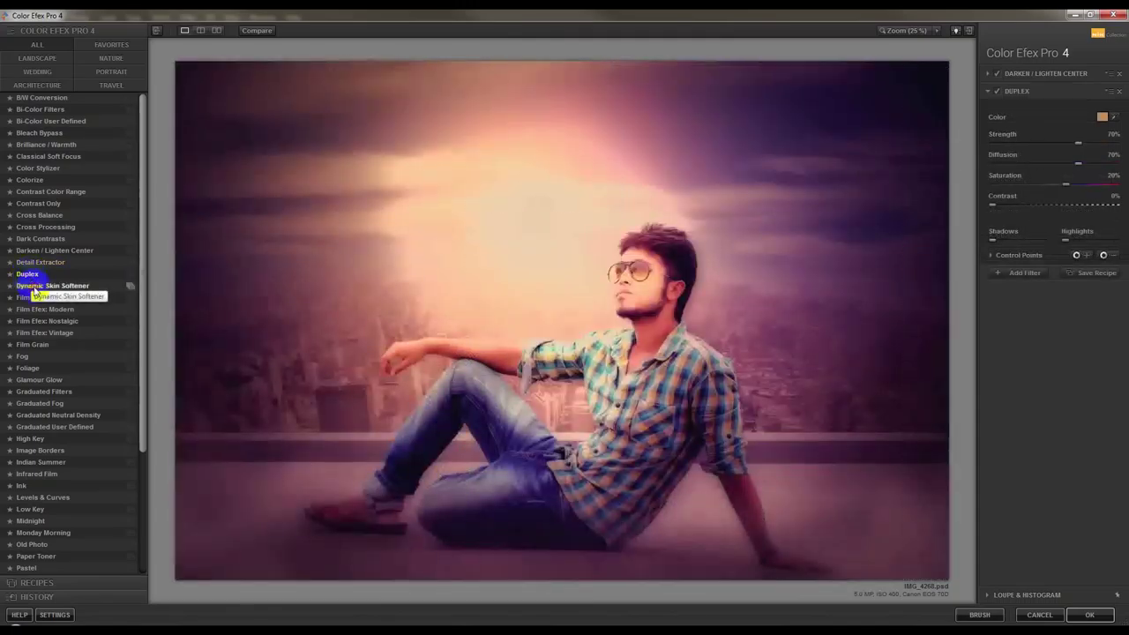
left_click(34, 287)
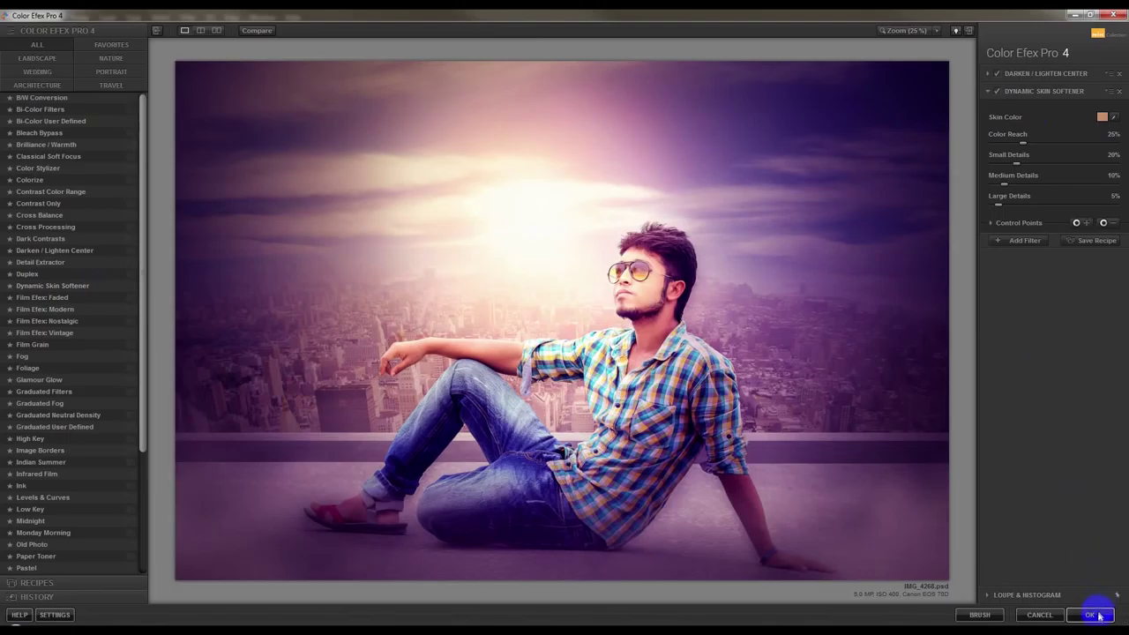
left_click(1092, 615)
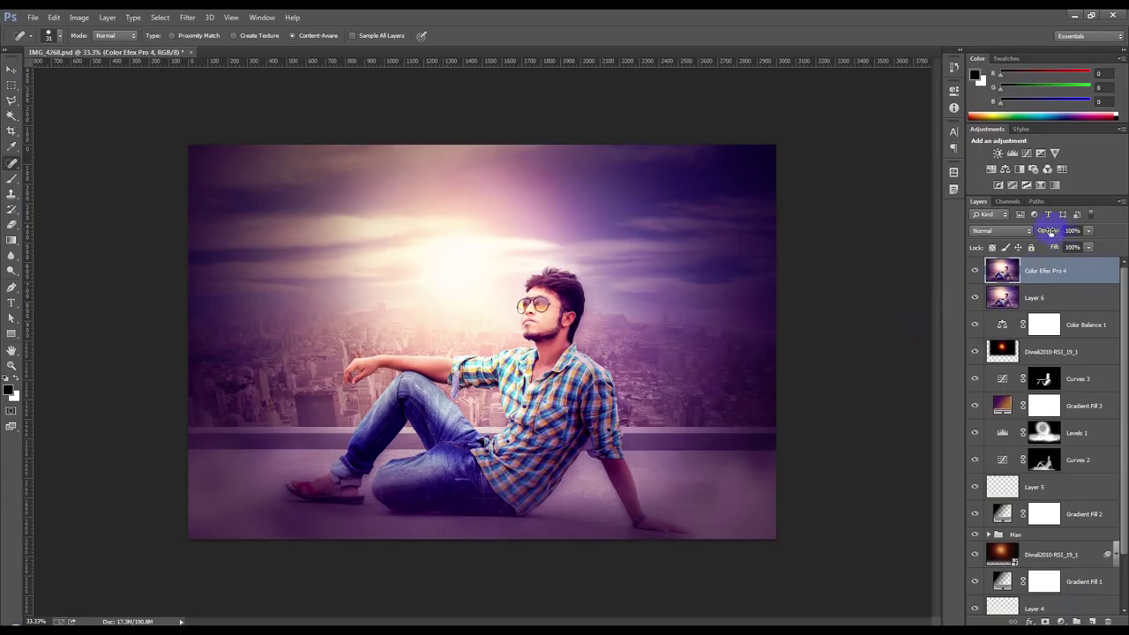
Open and cancel Shadows/Highlights, then lower the Color Efex layer's opacity to 32%.
left_click(78, 18)
mouse_move(138, 33)
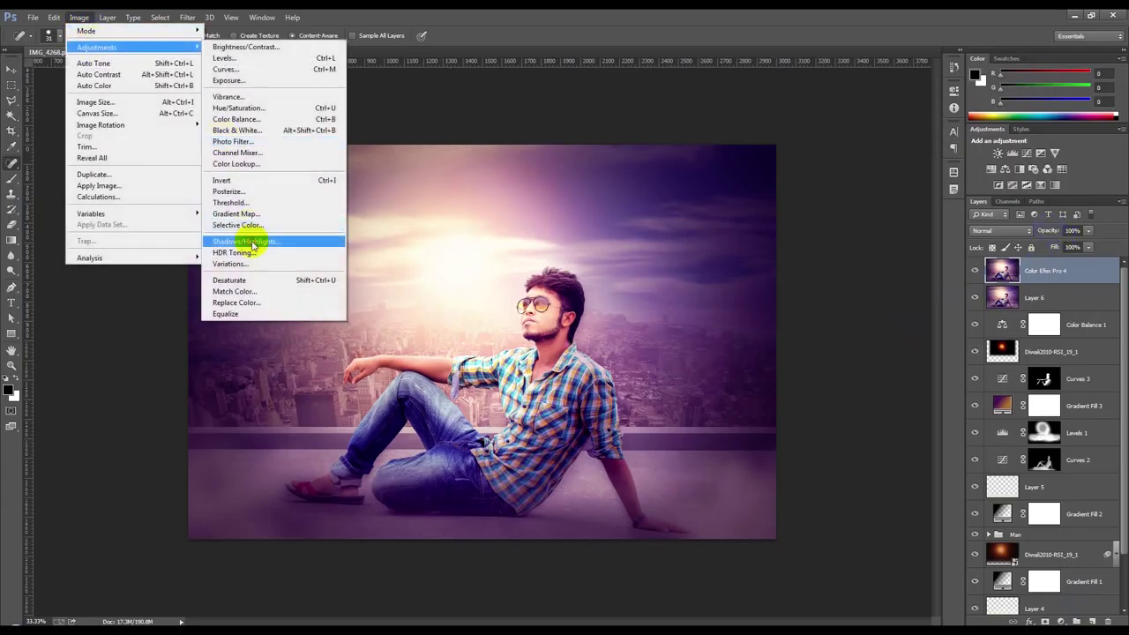
left_click(283, 239)
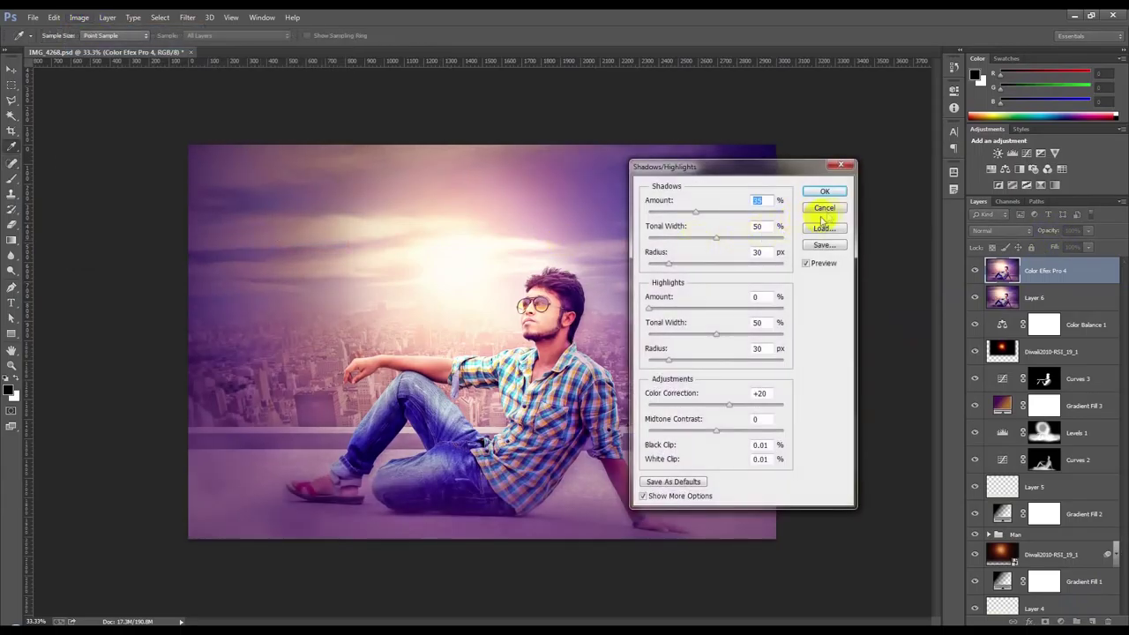
left_click(826, 209)
left_click_drag(1045, 231, 1027, 232)
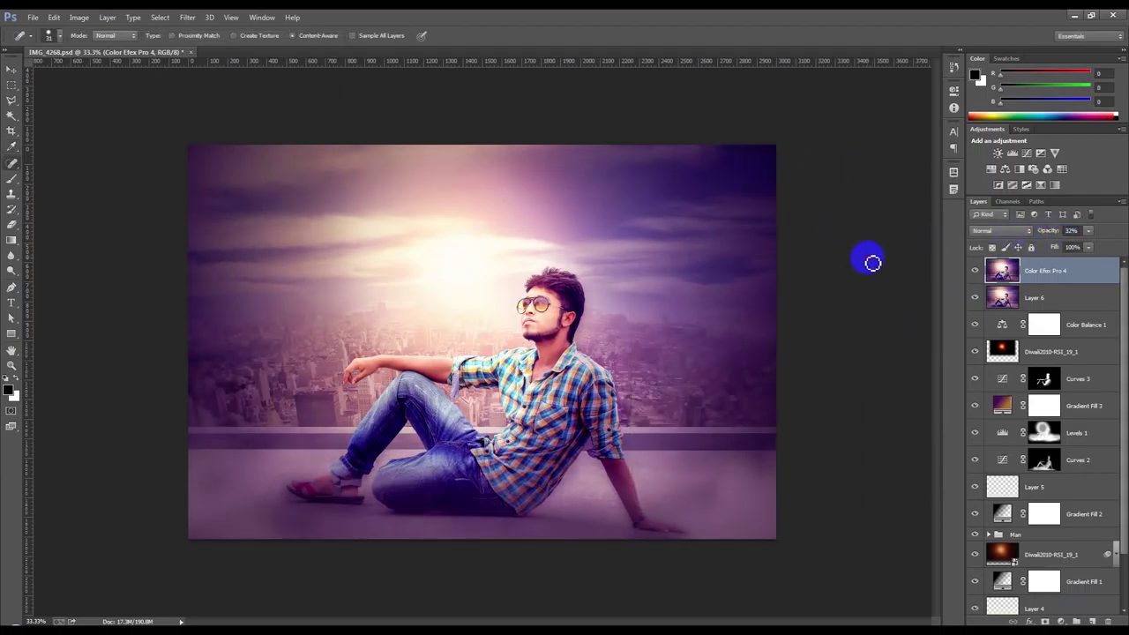
Add a Color Lookup adjustment layer and load the 2Strip.look 3DLUT file.
left_click(10, 69)
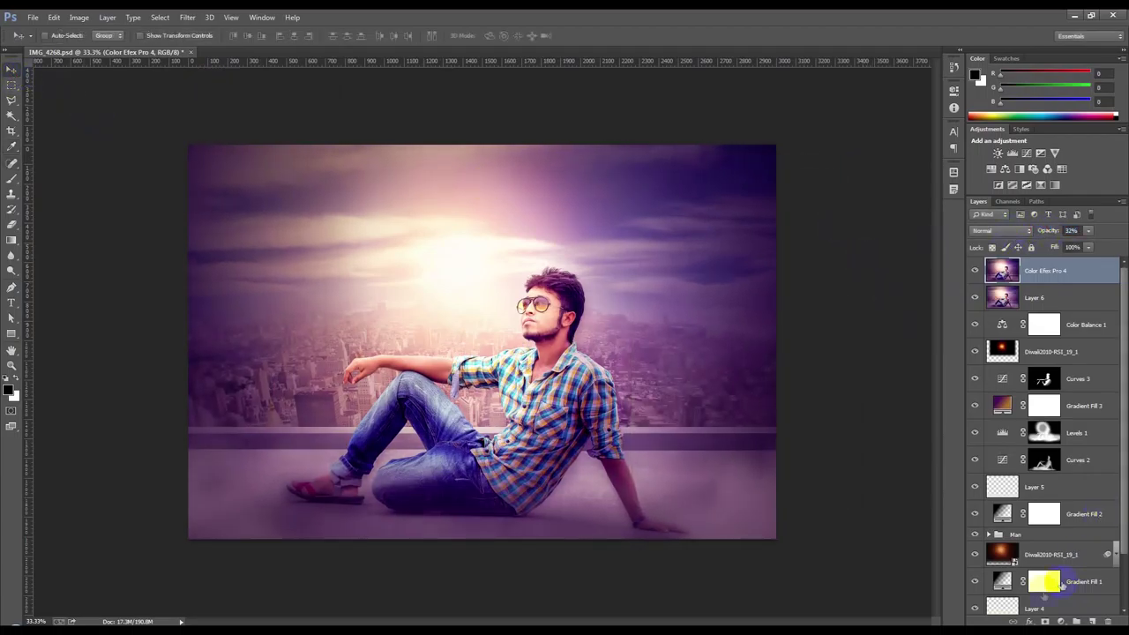
left_click(1059, 621)
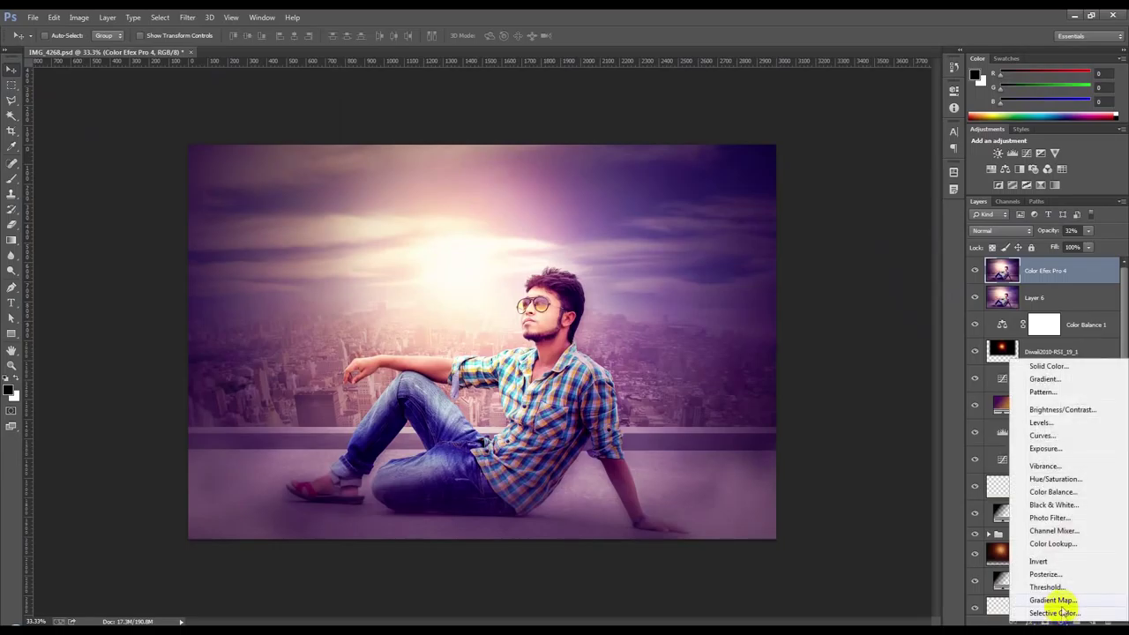
left_click(1054, 542)
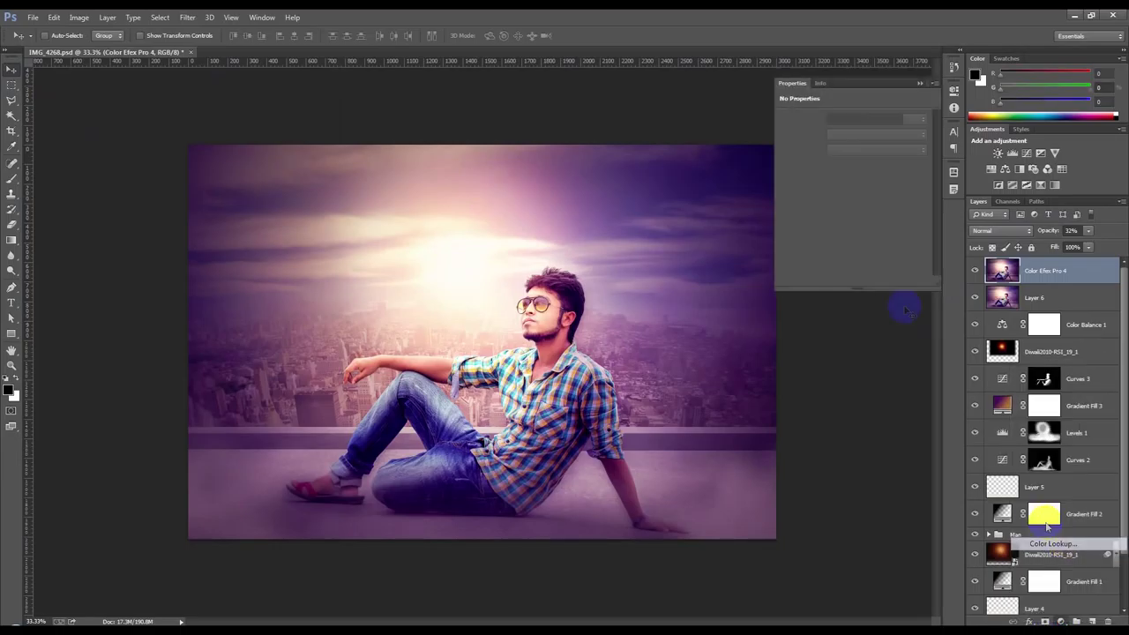
left_click(852, 119)
left_click(852, 166)
Step through the 3DLUT looks from Crisp_Winter to NightFromDay, settling on Soft_Warming.look.
key("Down")
key("Down")
key("Down")
key("Down")
key("Down")
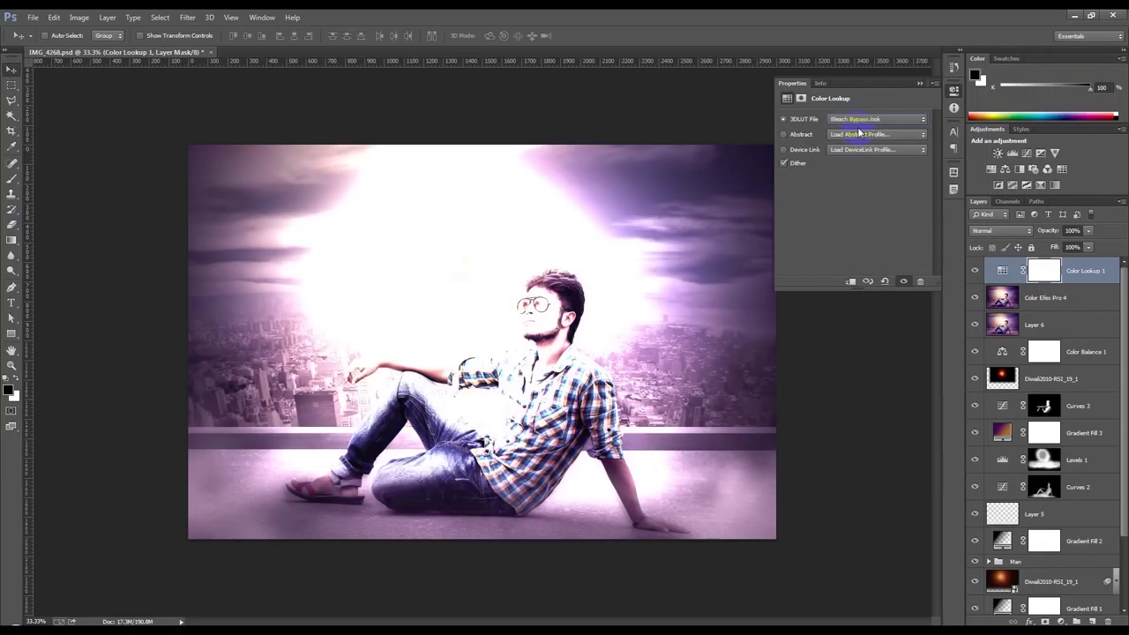
key("Down")
key("Down")
key("Down")
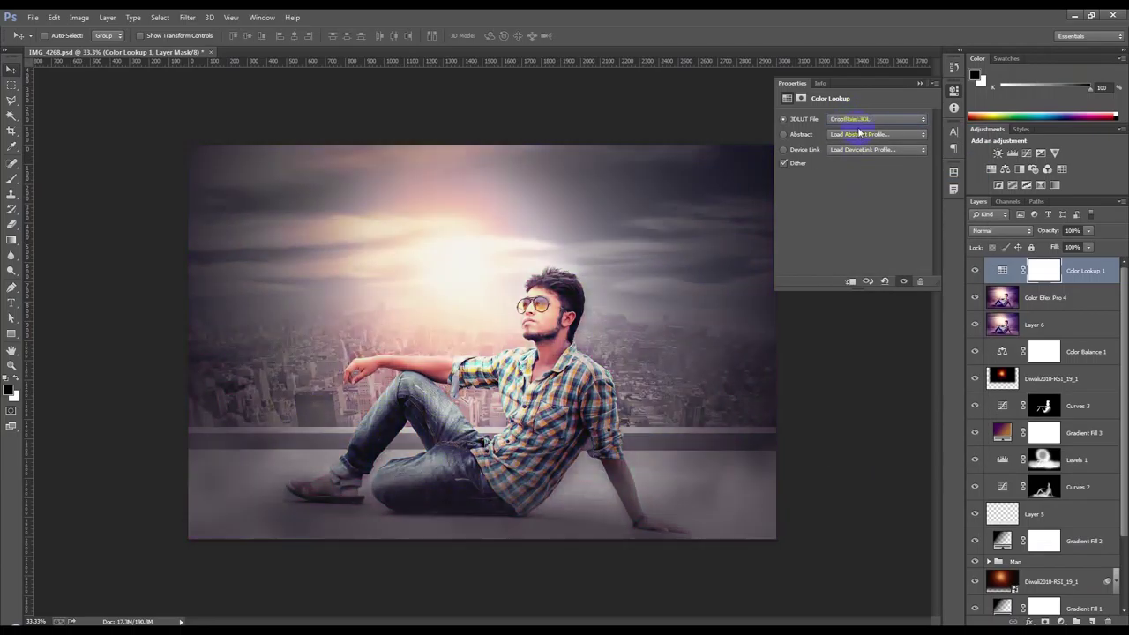
key("Down")
key("Down")
key("Down")
key("Down")
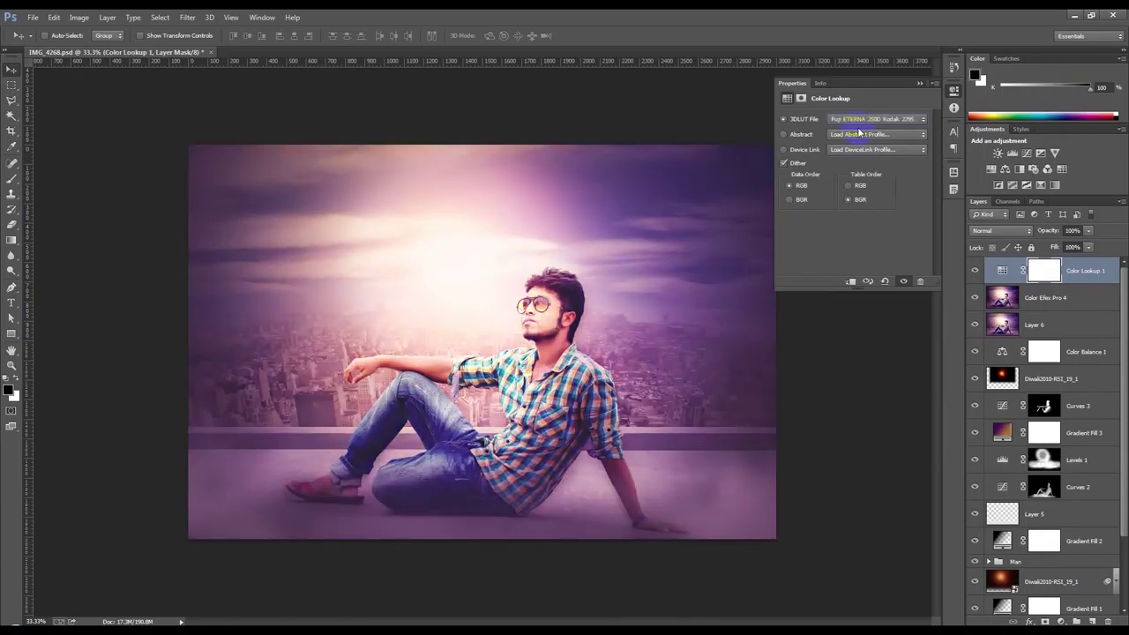
key("Down")
key("Down")
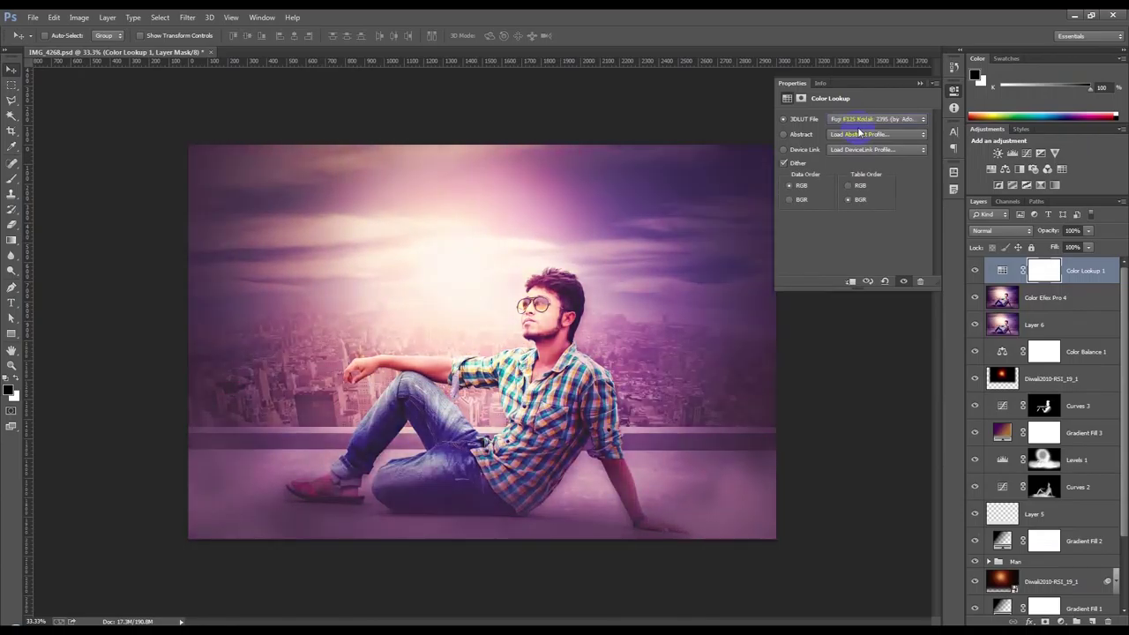
key("Down")
key("Down")
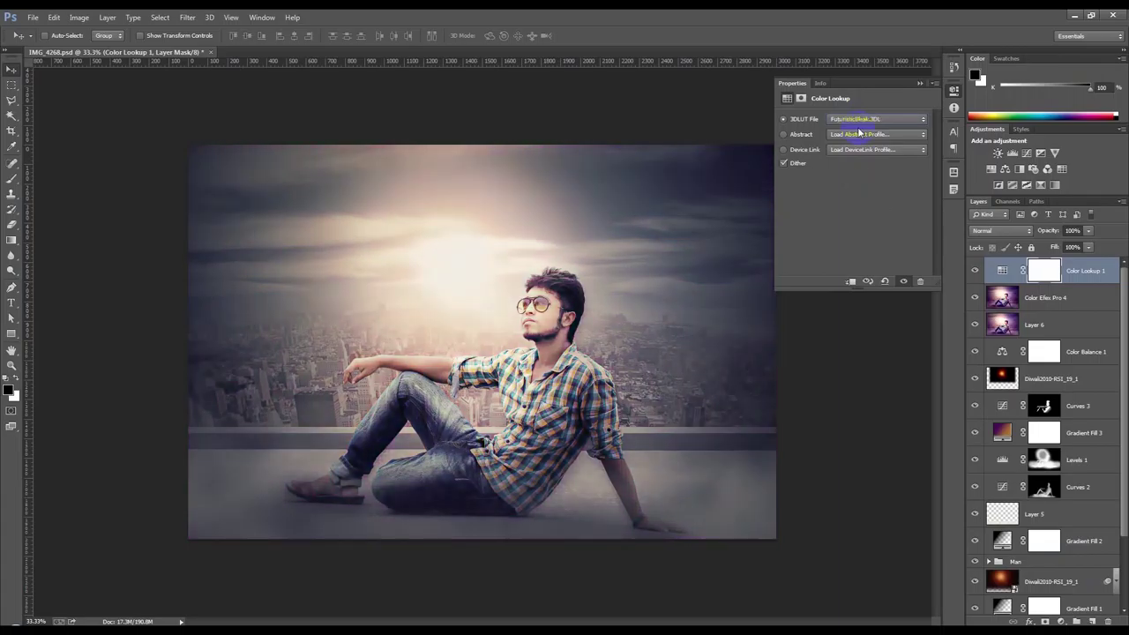
key("Down")
key("Down")
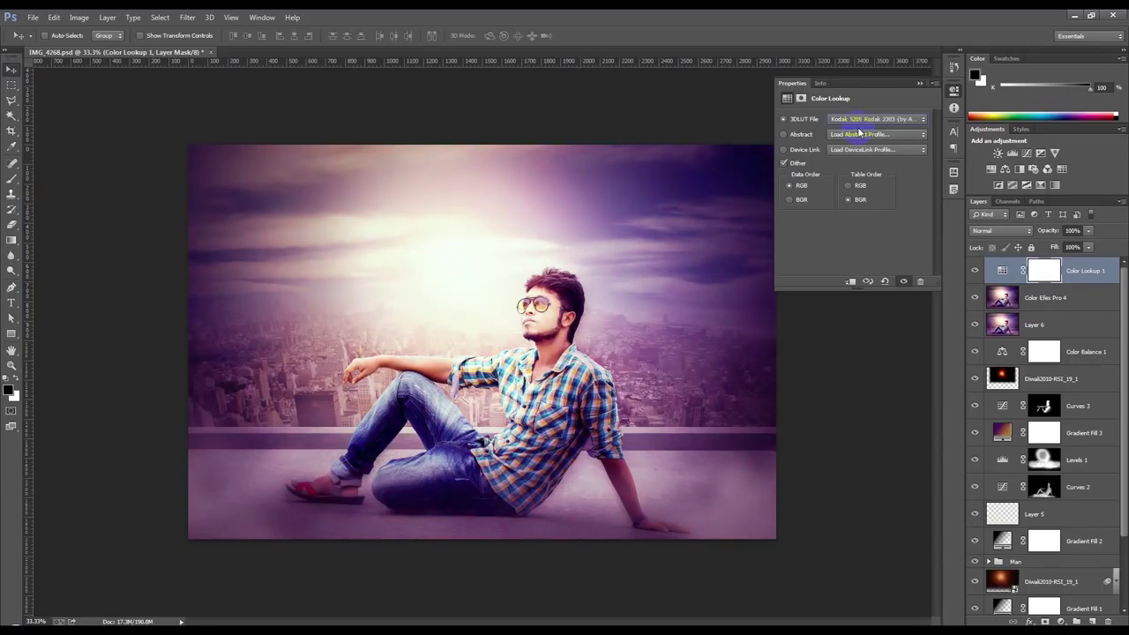
key("Down")
key("Down")
key("Down")
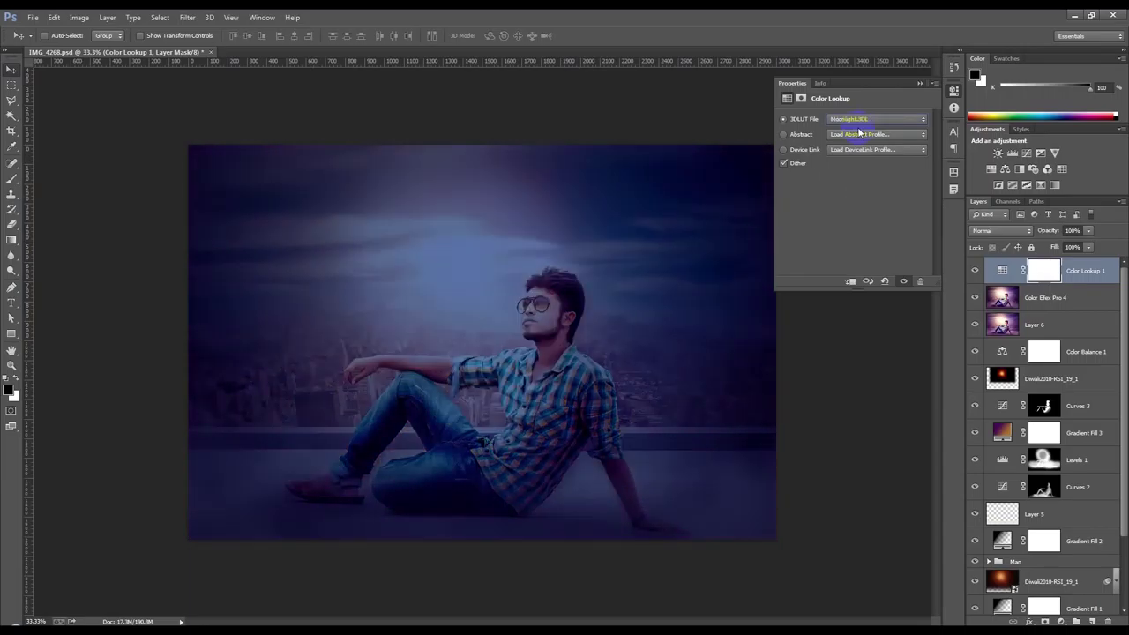
key("Down")
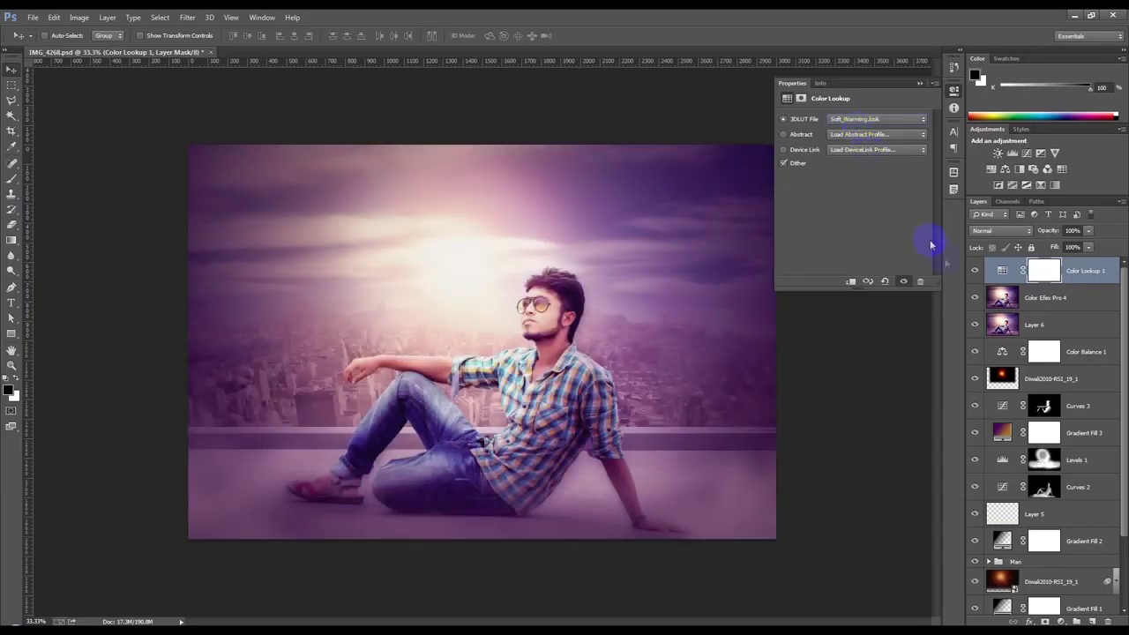
Toggle the Color Lookup layer off and on, close Properties, and fit the view.
left_click(975, 270)
left_click(974, 270)
left_click(920, 83)
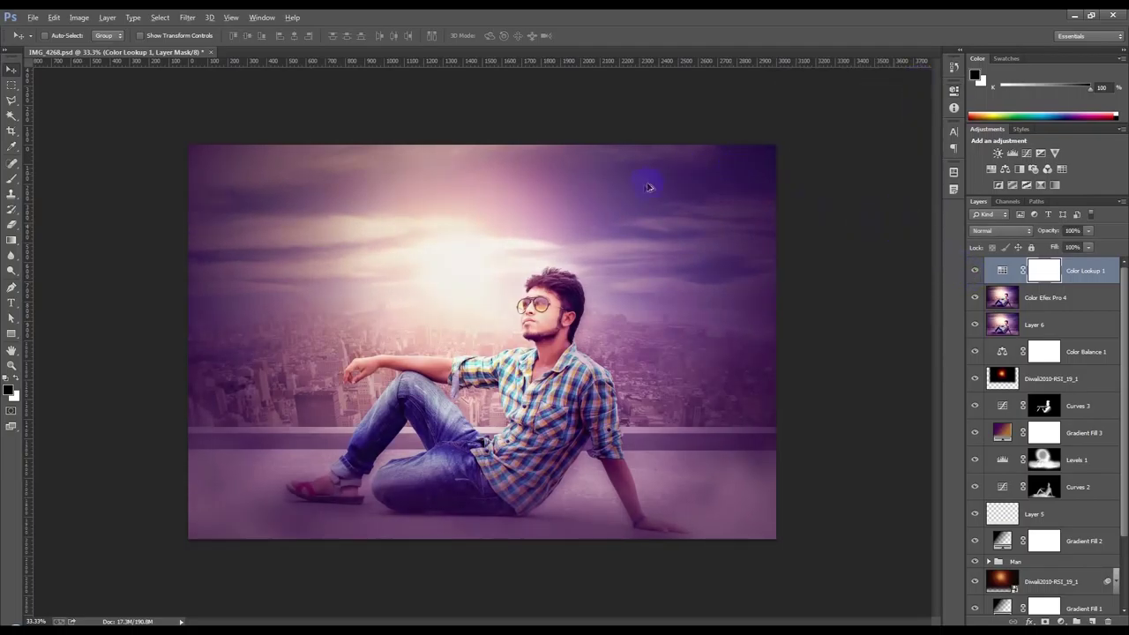
key("ctrl+plus")
key("ctrl+0")
key("ctrl+minus")
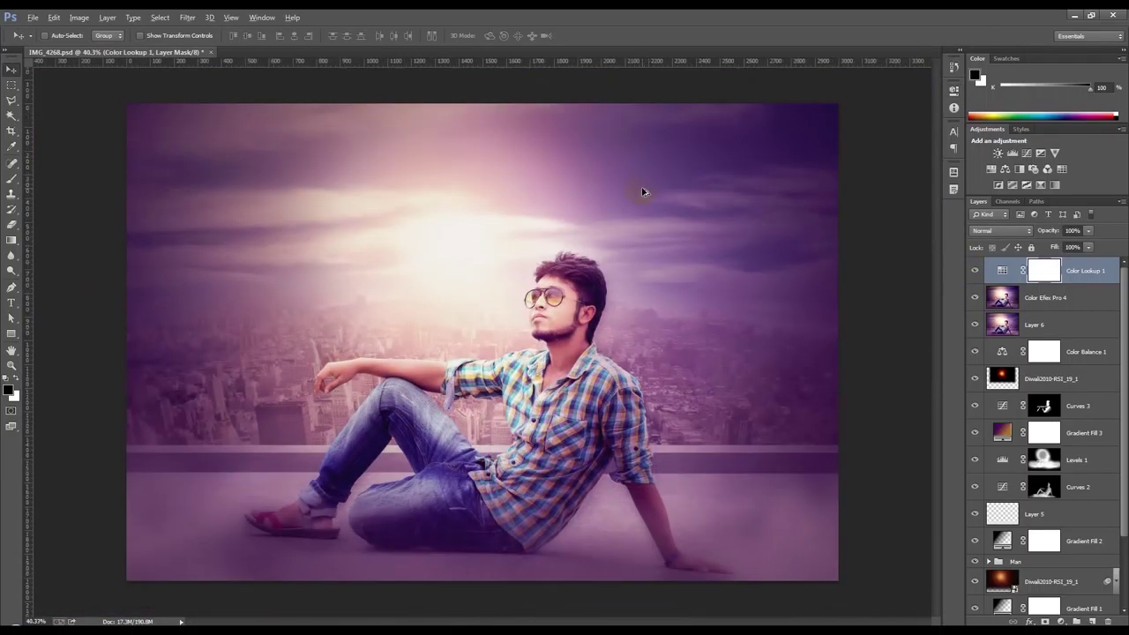
key("alt")
Crop a thin strip off the top of the sky and commit the crop.
left_click(11, 131)
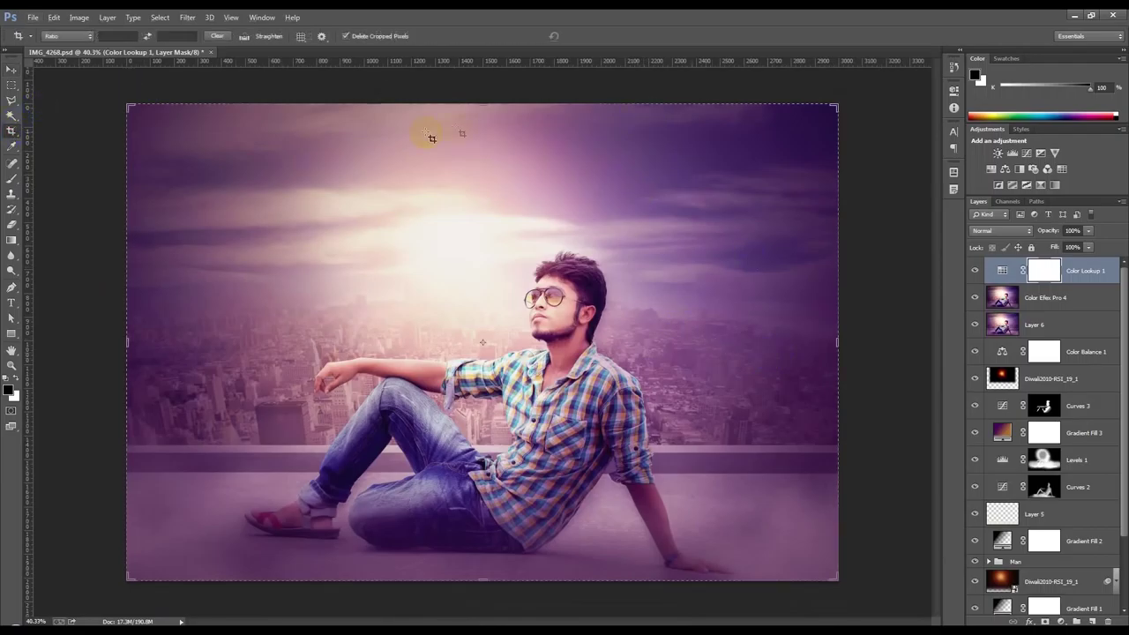
left_click_drag(490, 103, 487, 115)
left_click(589, 39)
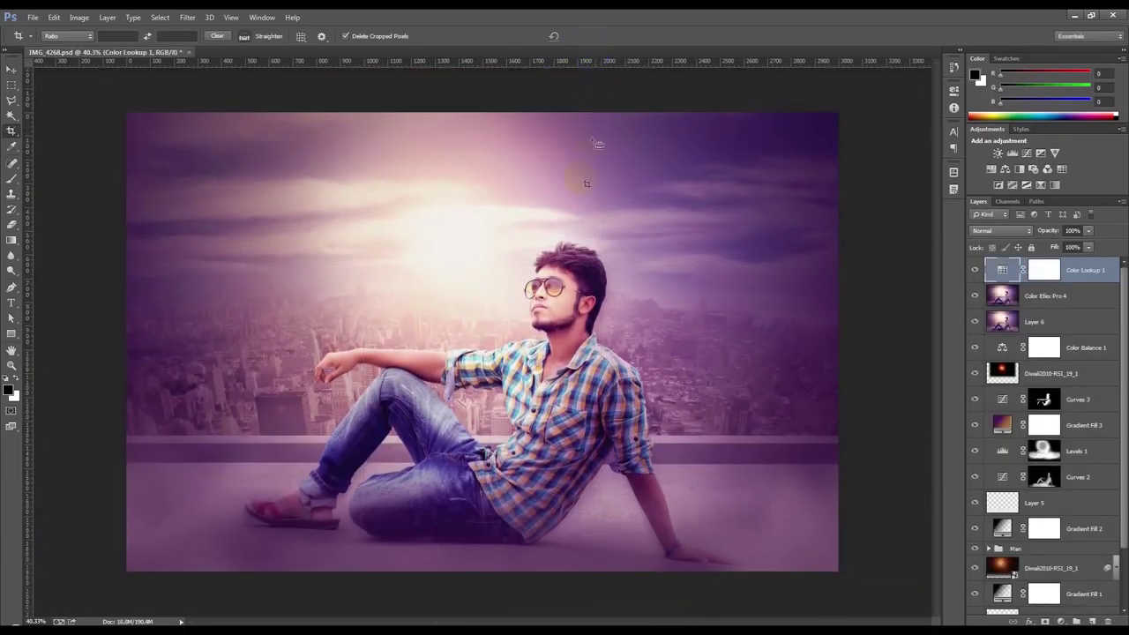